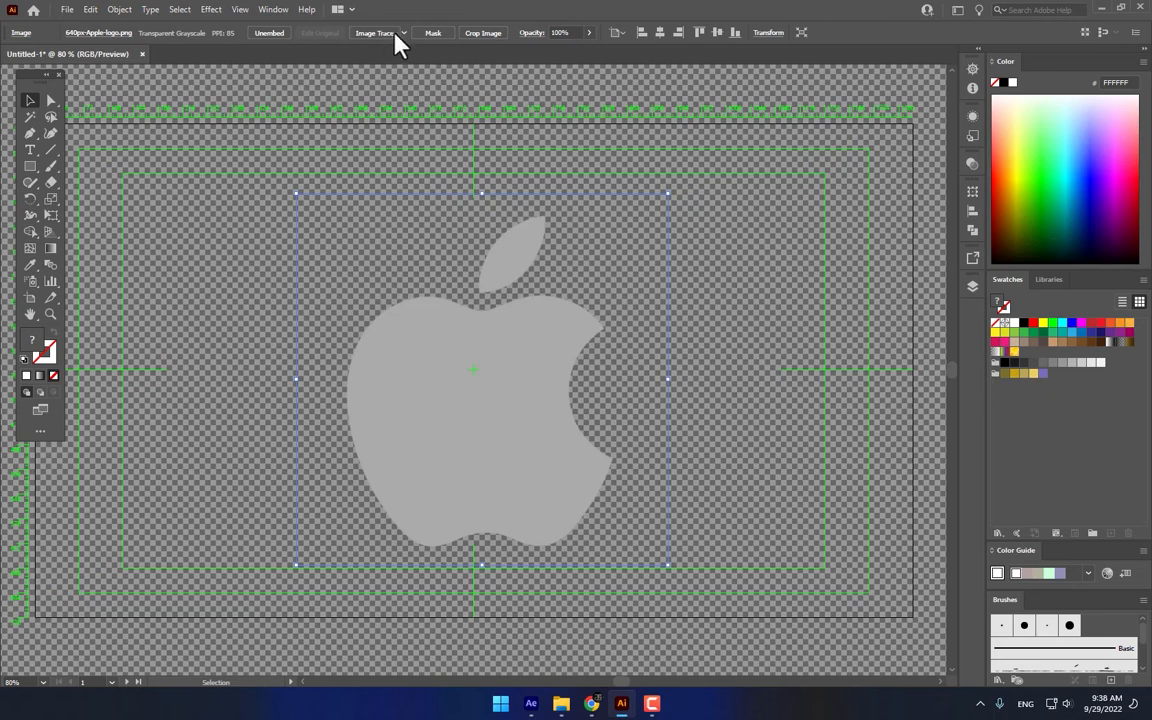
- Trace the Apple logo image using the 3 Colors preset
left_click(371, 32)
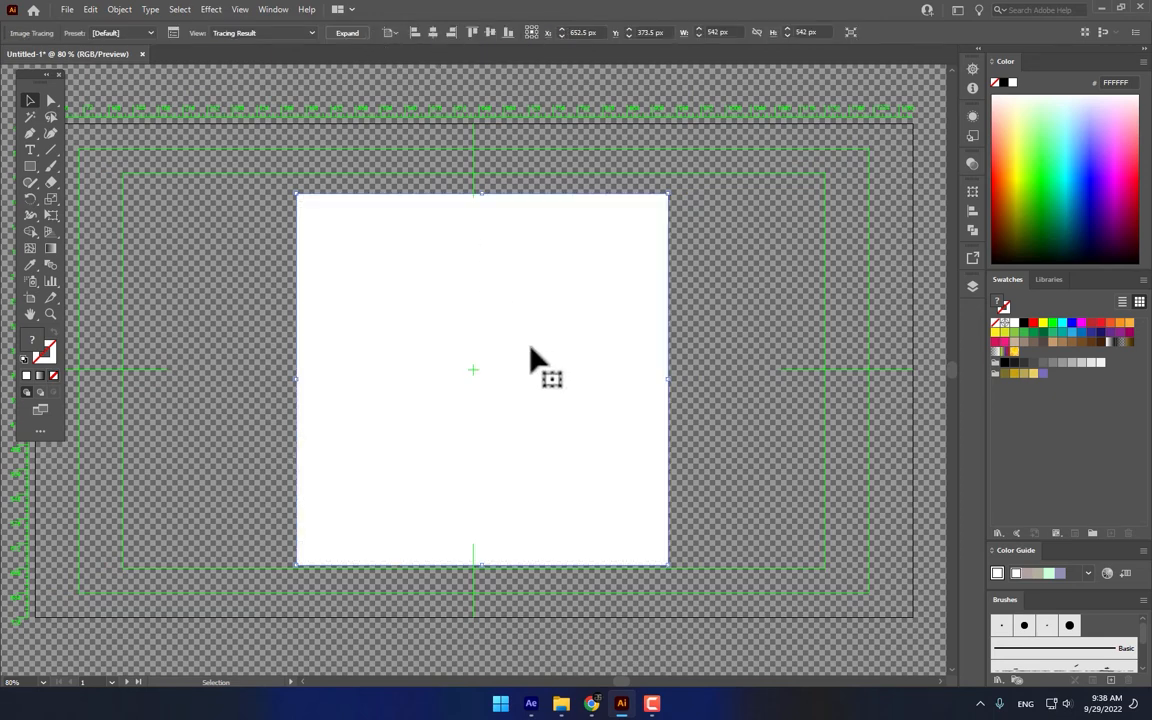
key("ctrl+z")
left_click(403, 32)
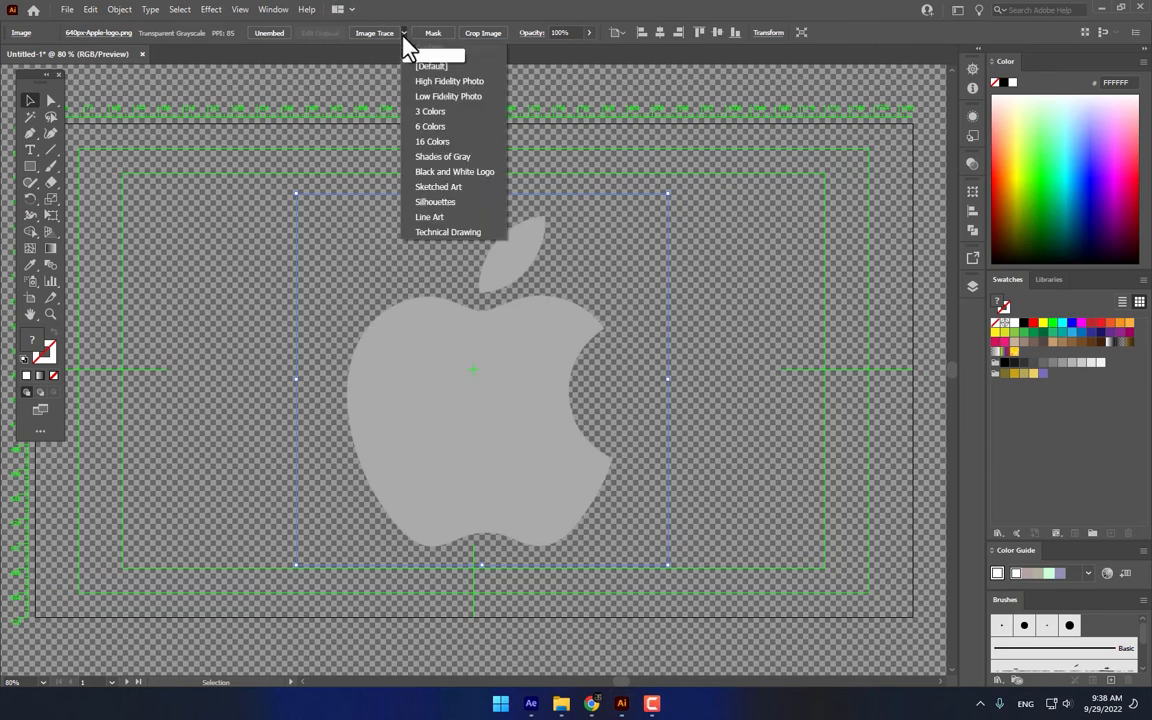
left_click(436, 112)
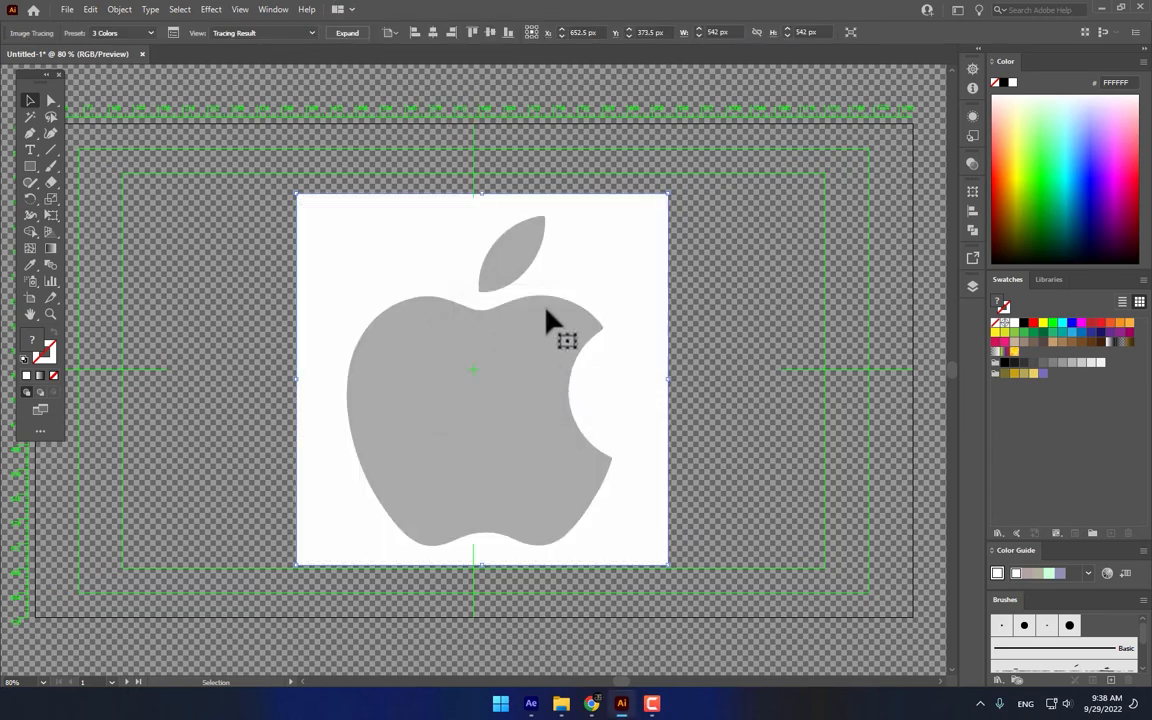
- Expand the traced logo into paths and ungroup them
right_click(547, 318)
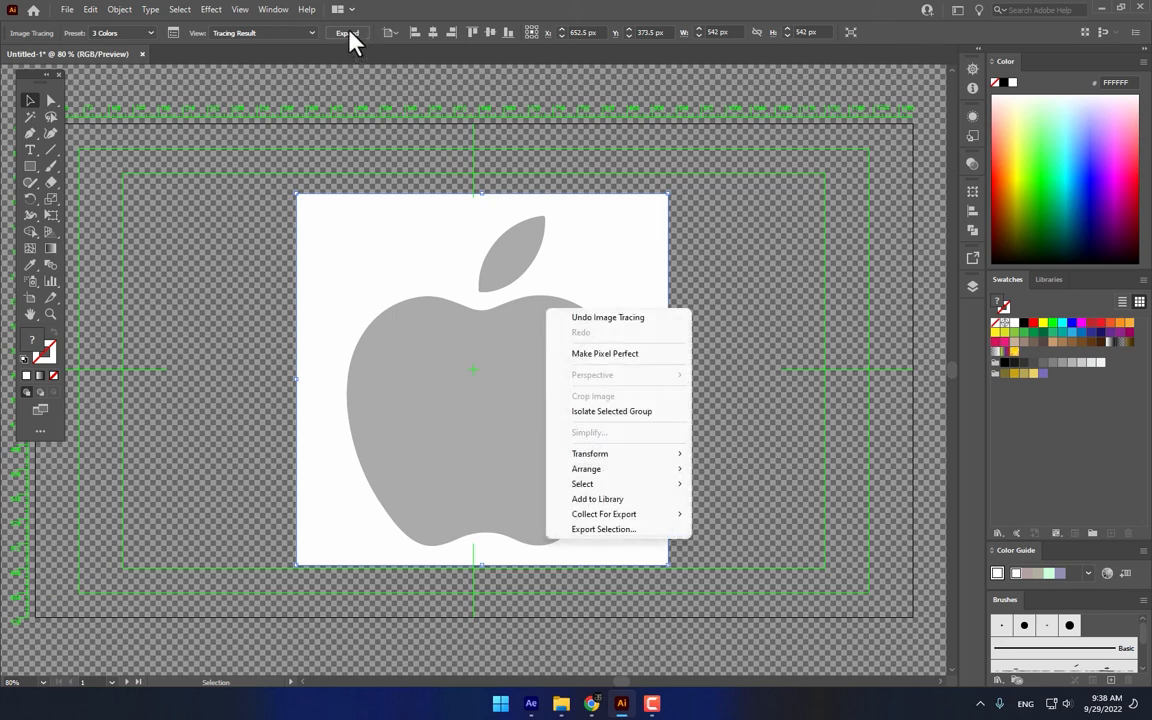
left_click(349, 32)
right_click(540, 312)
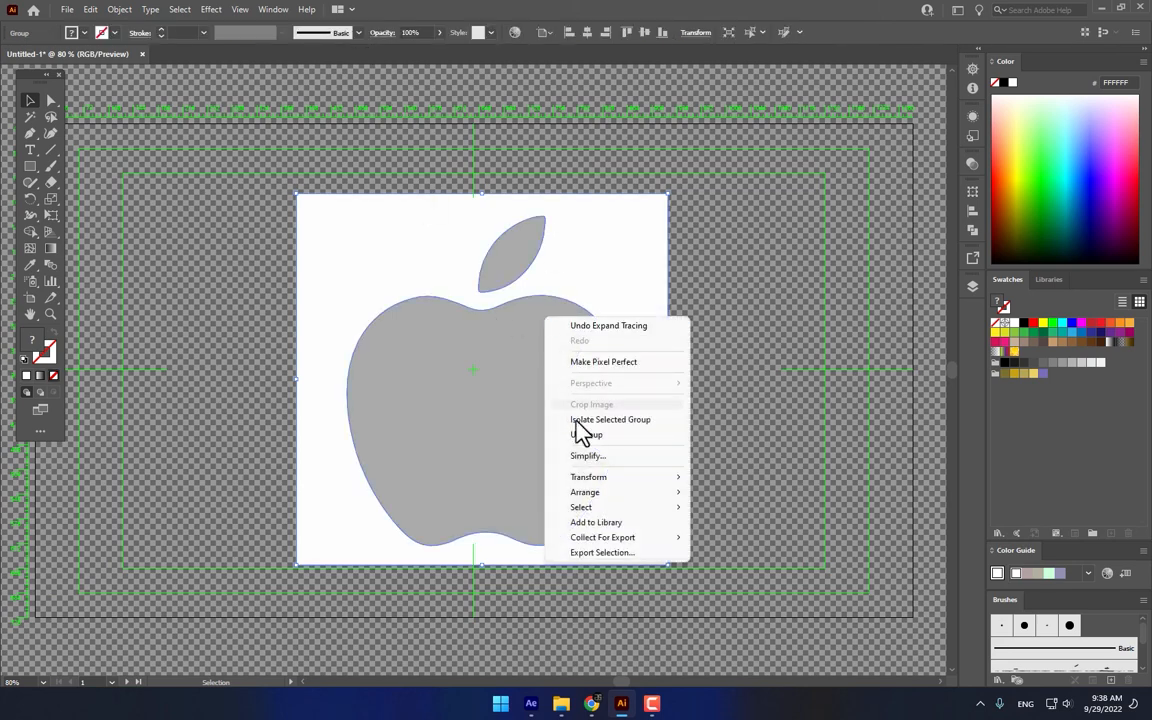
left_click(597, 435)
- Select the white background shape behind the logo and delete it
right_click(555, 385)
left_click(650, 361)
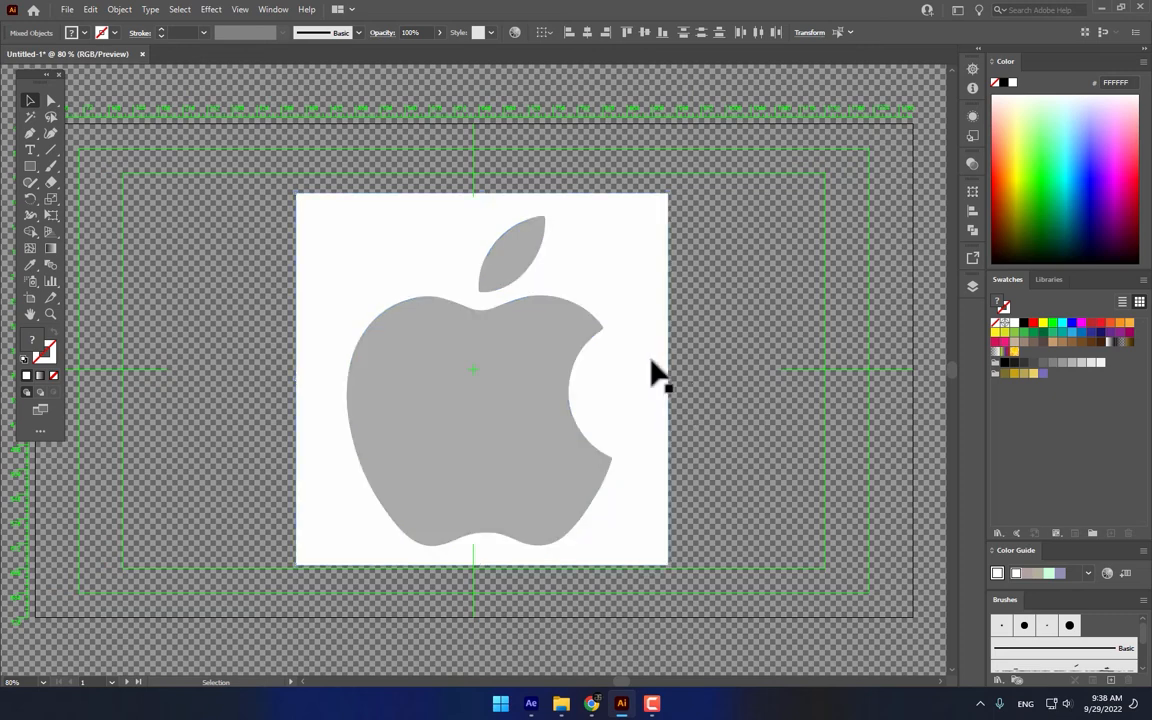
key("Delete")
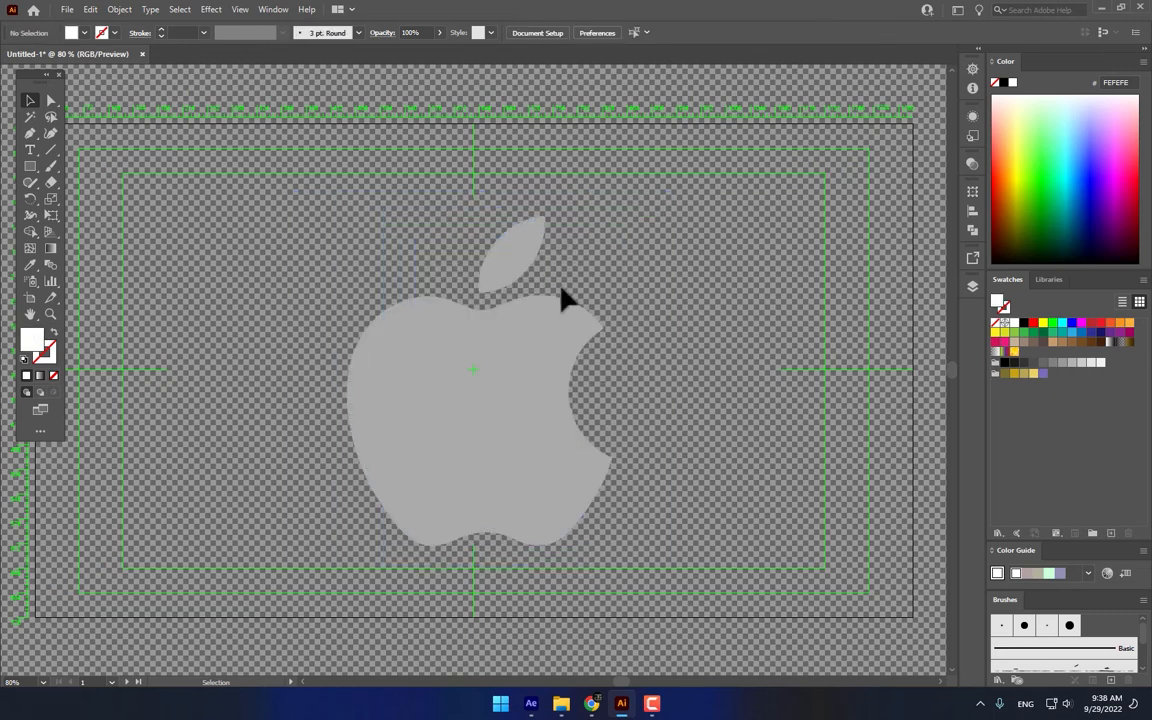
- Select and copy the traced apple body and leaf paths, and switch to After Effects
left_click(443, 427)
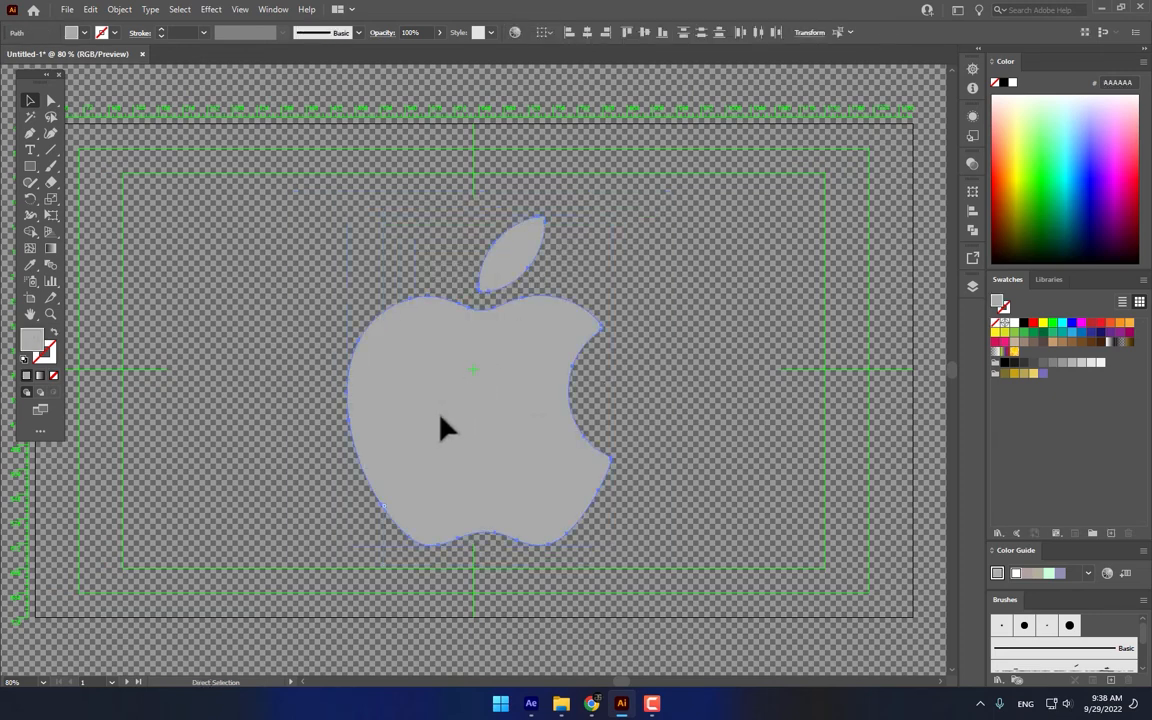
left_click(531, 703)
- Create a 1280 x 720 composition named "Apple Motion" with a duration of five seconds
left_click(512, 300)
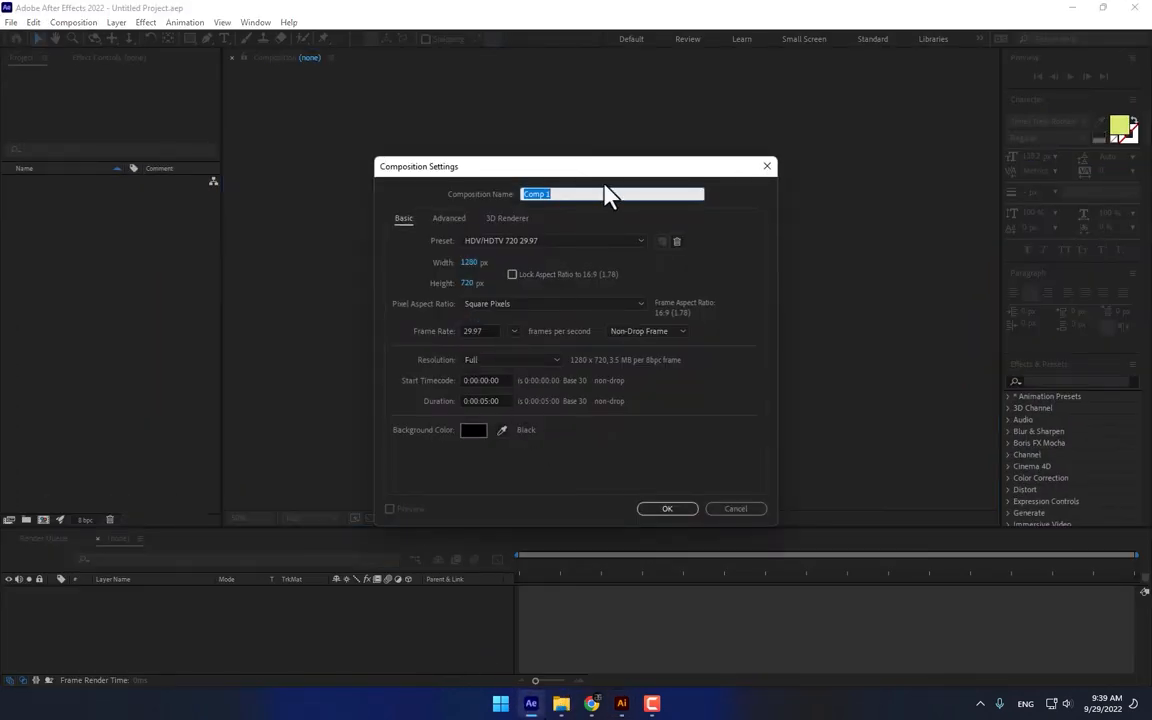
type("Apple Motion")
left_click(655, 510)
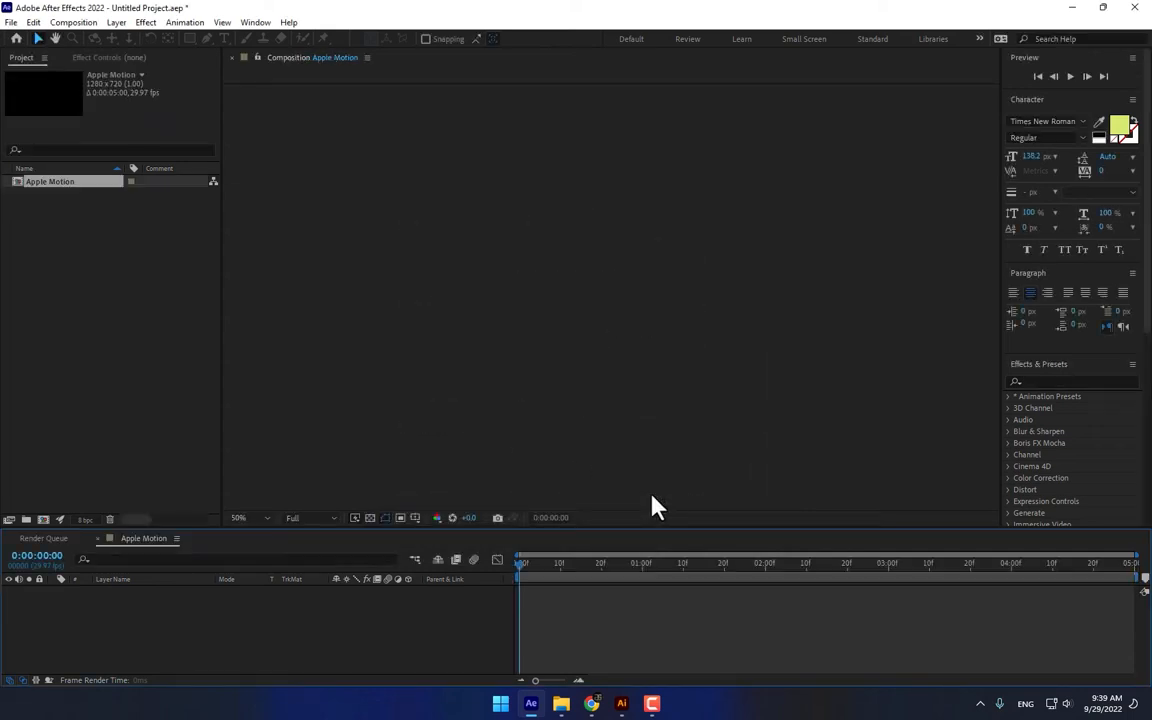
- Fit the composition to the viewer and show the title/action safe margins with rulers
left_click(246, 519)
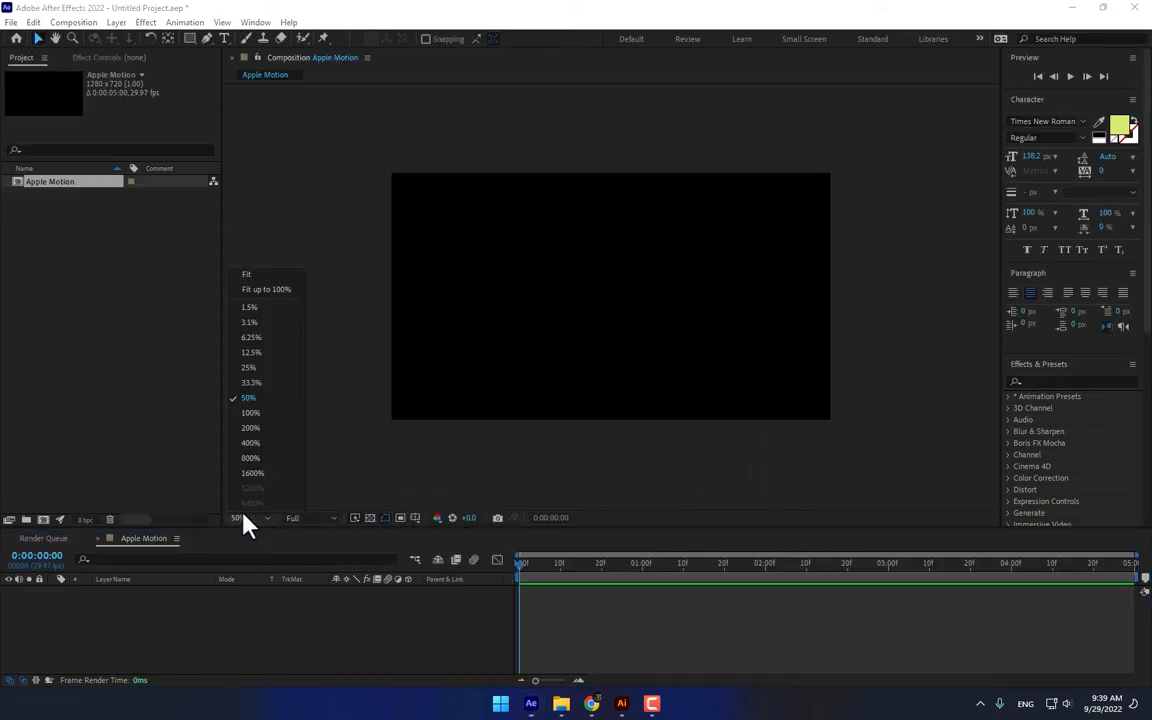
left_click(258, 274)
left_click(416, 520)
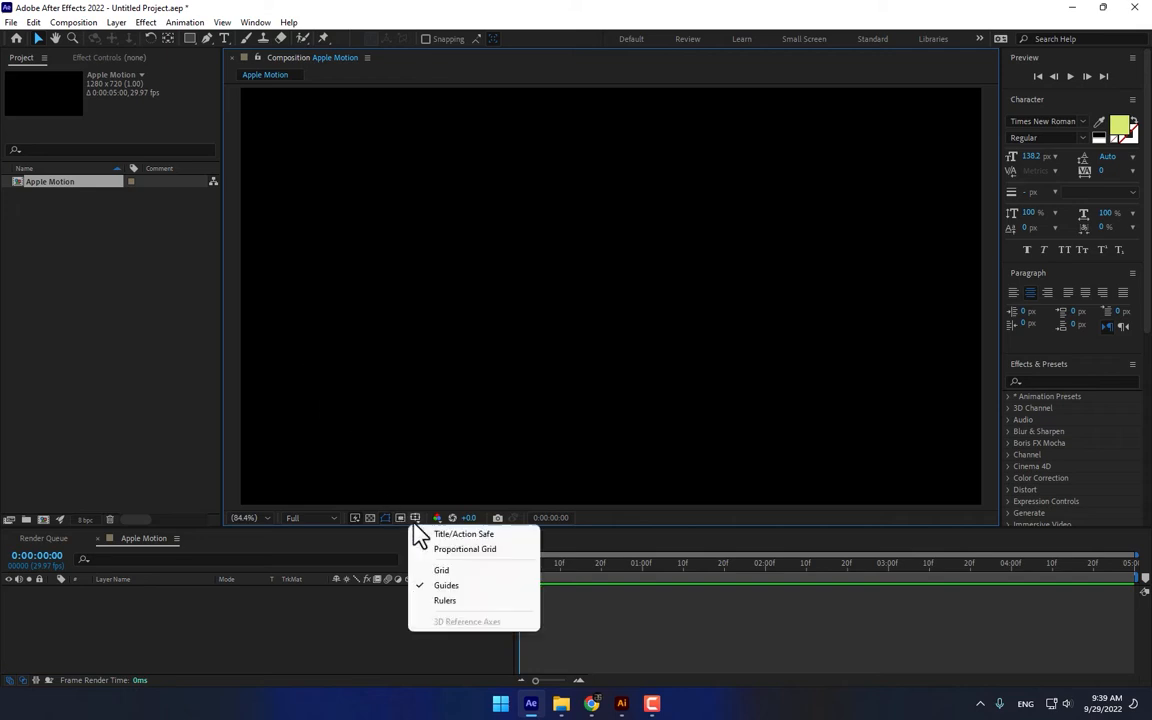
left_click(437, 533)
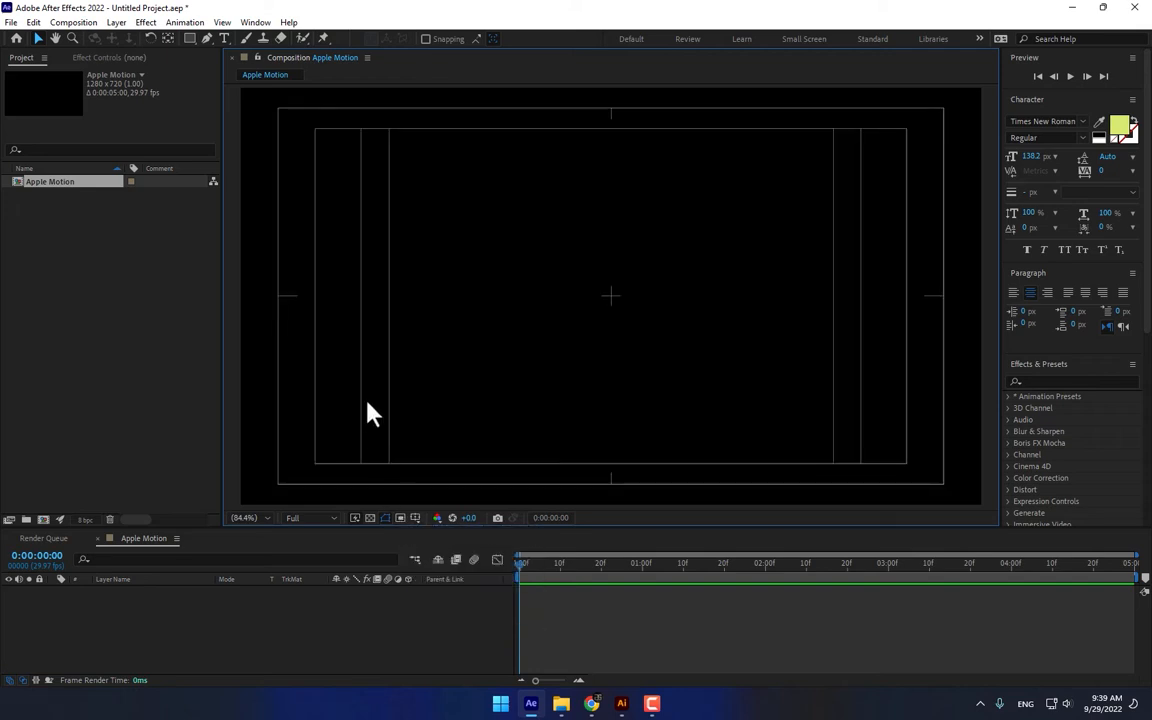
key("ctrl+r")
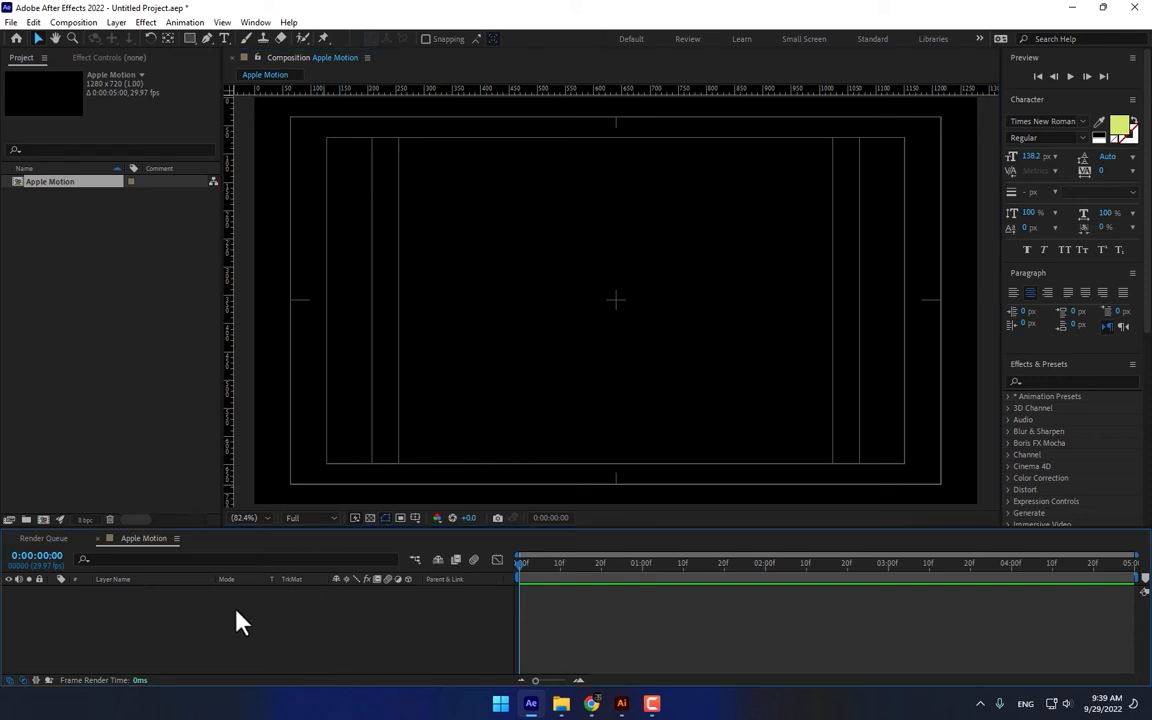
- Create a composition-sized solid layer named "Apple mask"
key("ctrl+y")
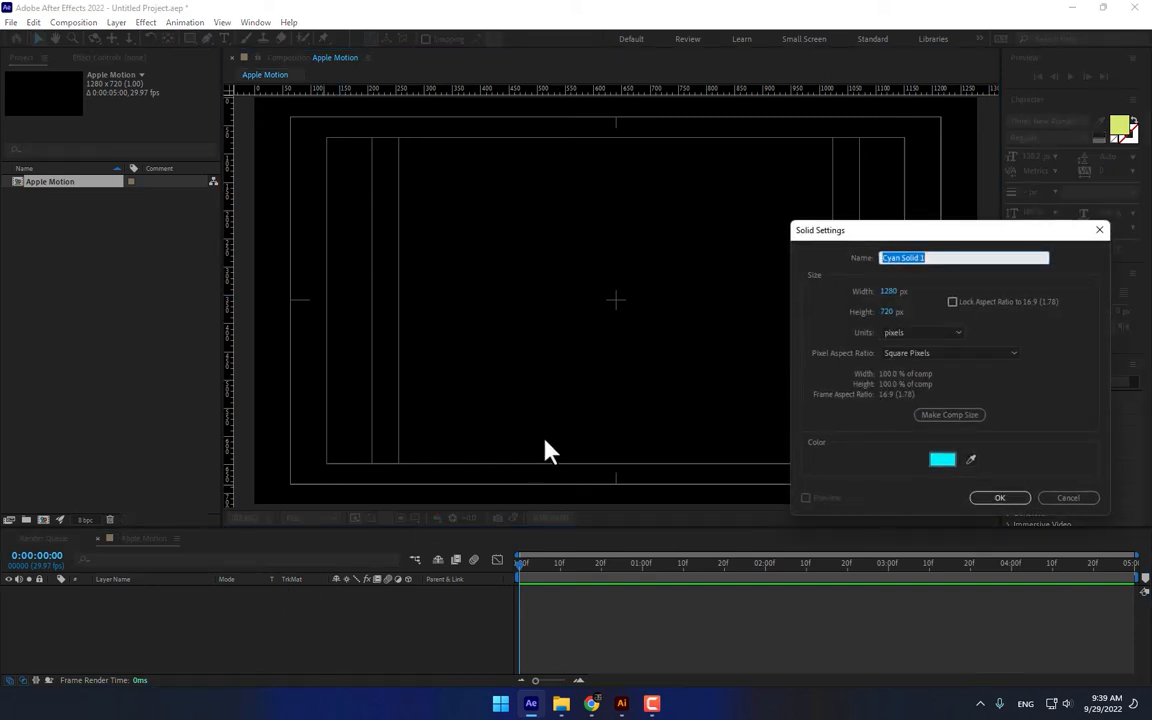
type("Apple mask")
key("Return")
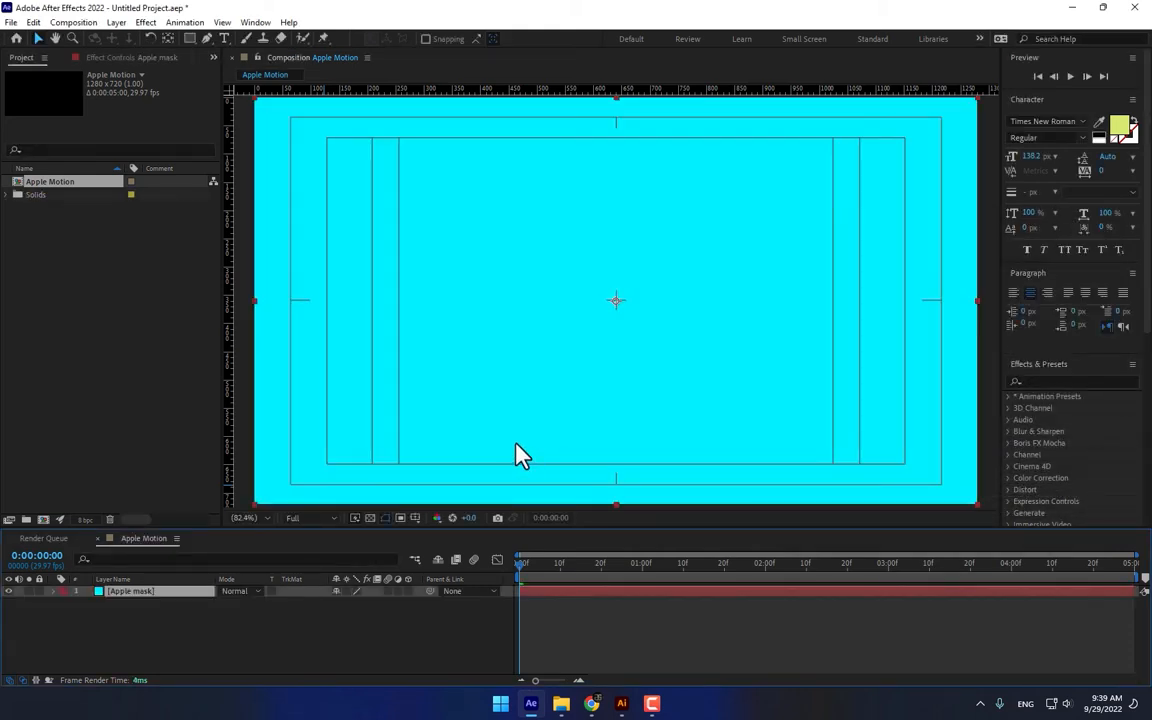
- Paste the copied apple paths as masks onto the Apple mask solid
key("ctrl+v")
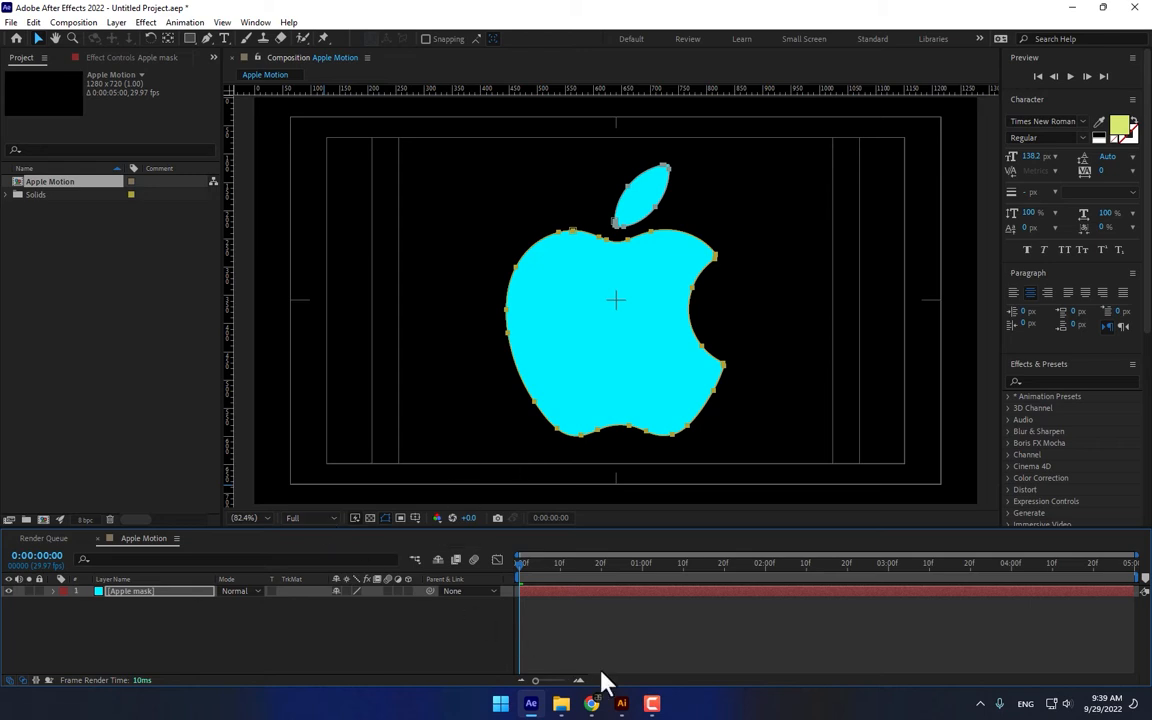
left_click(621, 704)
left_click(626, 706)
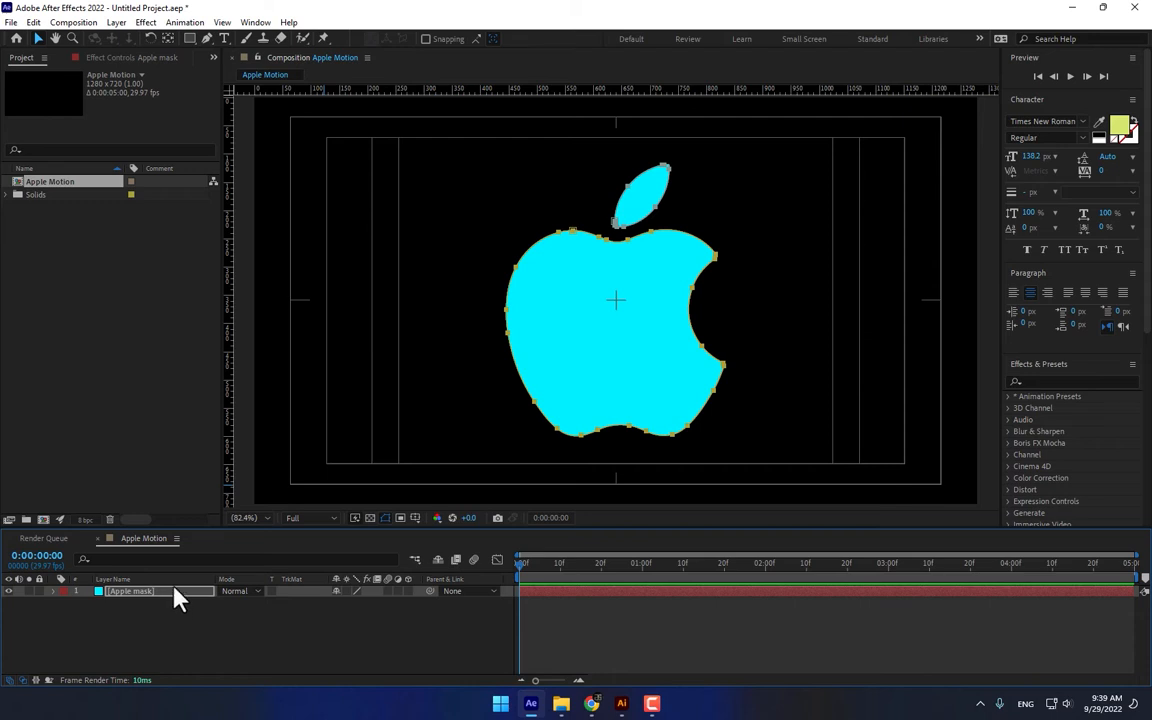
- Add a new deep blue solid layer named "Element 3D" to the composition
right_click(118, 632)
mouse_move(150, 457)
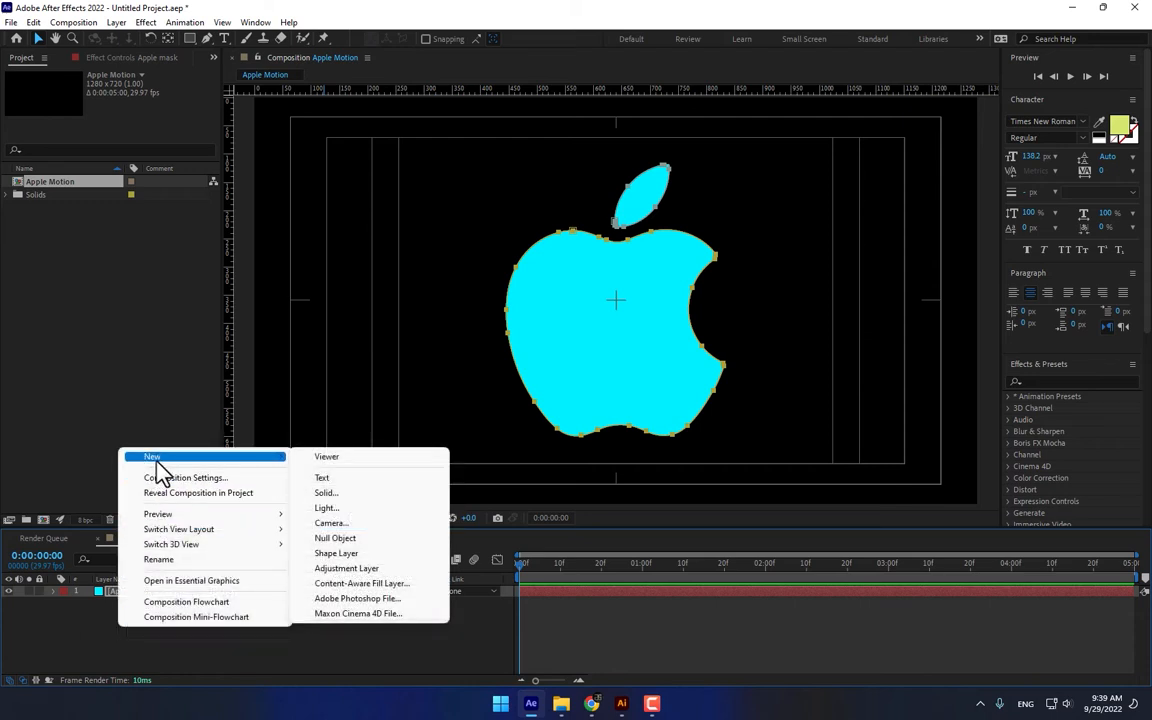
left_click(337, 500)
left_click(943, 461)
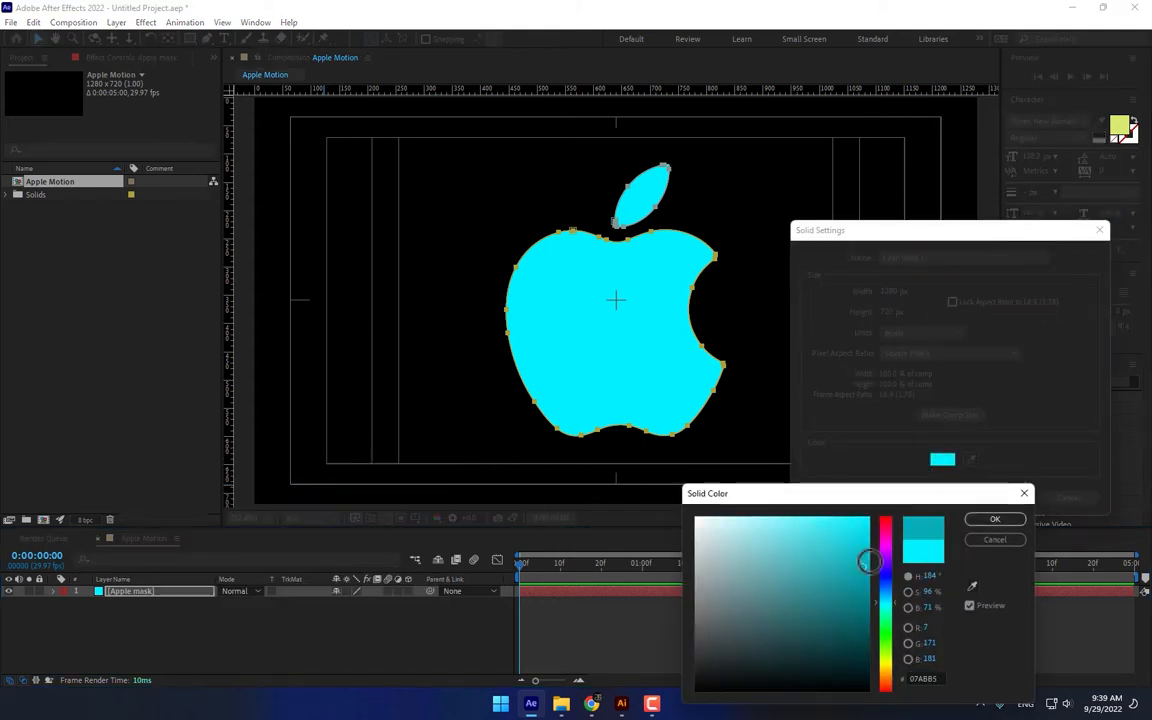
left_click(886, 568)
left_click(995, 519)
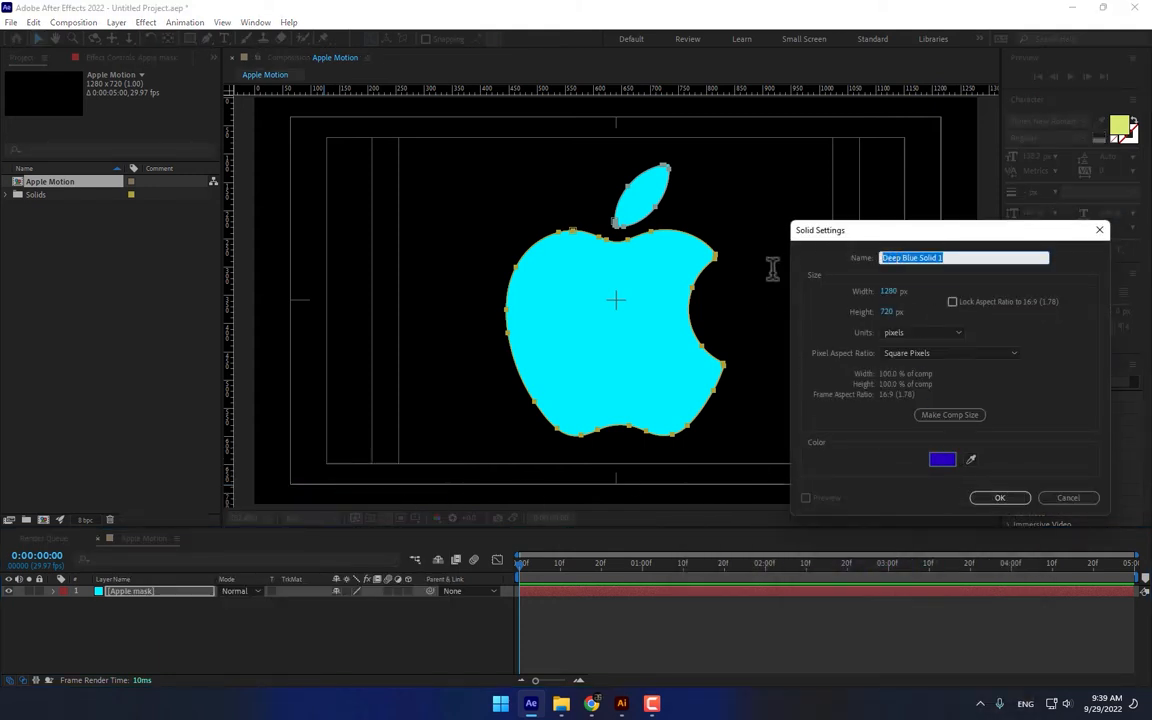
type("Element 3D")
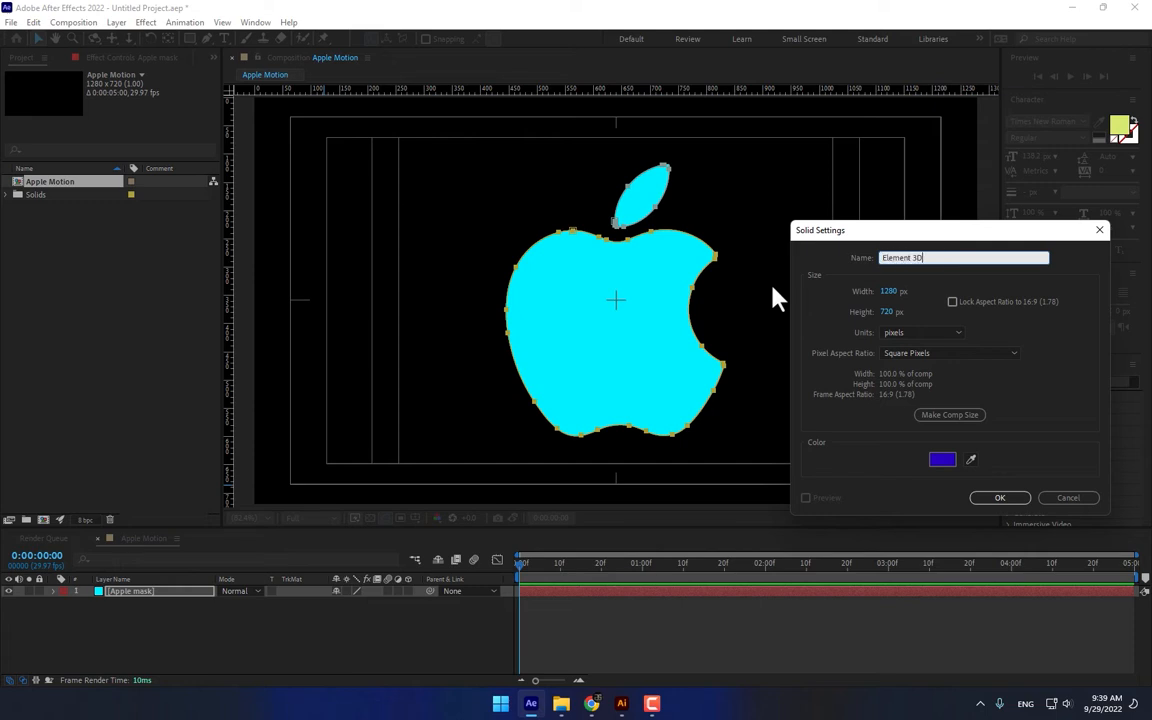
key("Return")
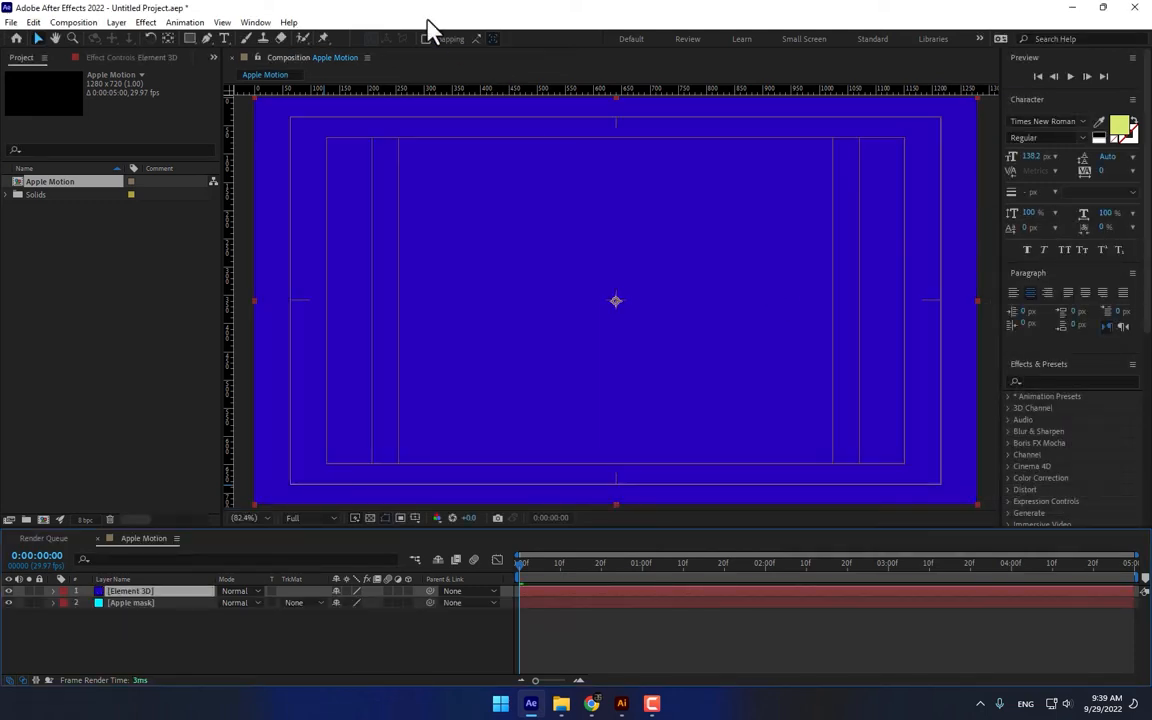
- Apply the Video Copilot Element effect to the Element 3D layer
left_click(147, 24)
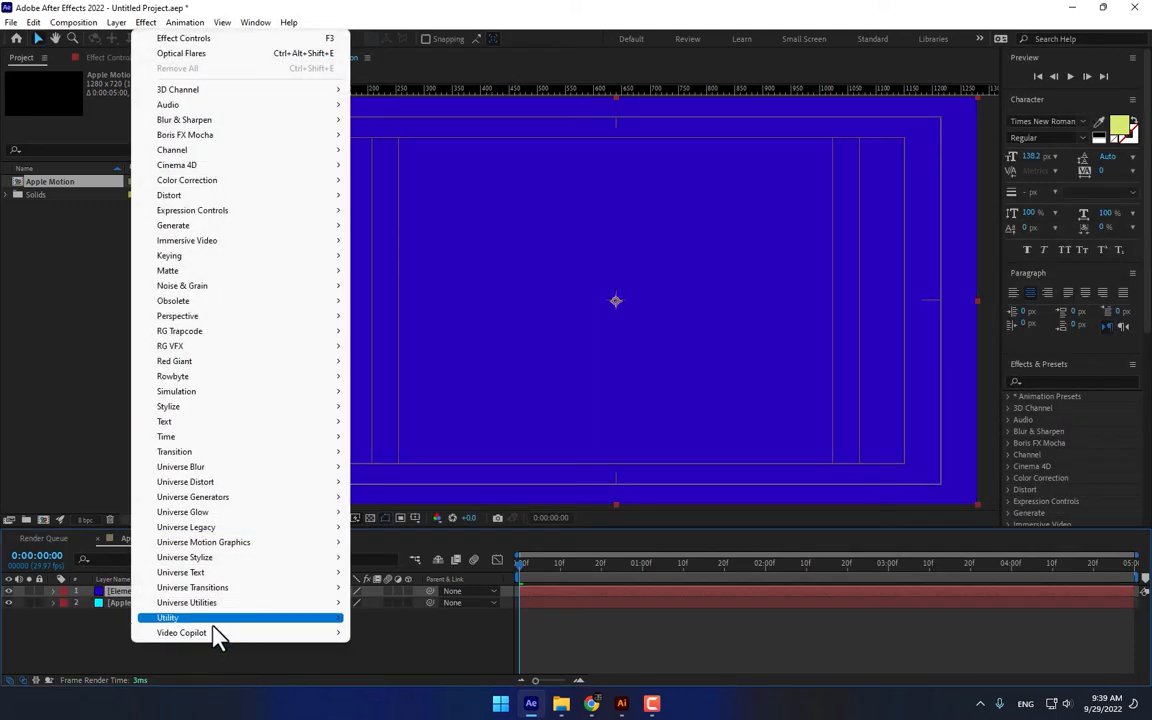
mouse_move(212, 634)
left_click(392, 635)
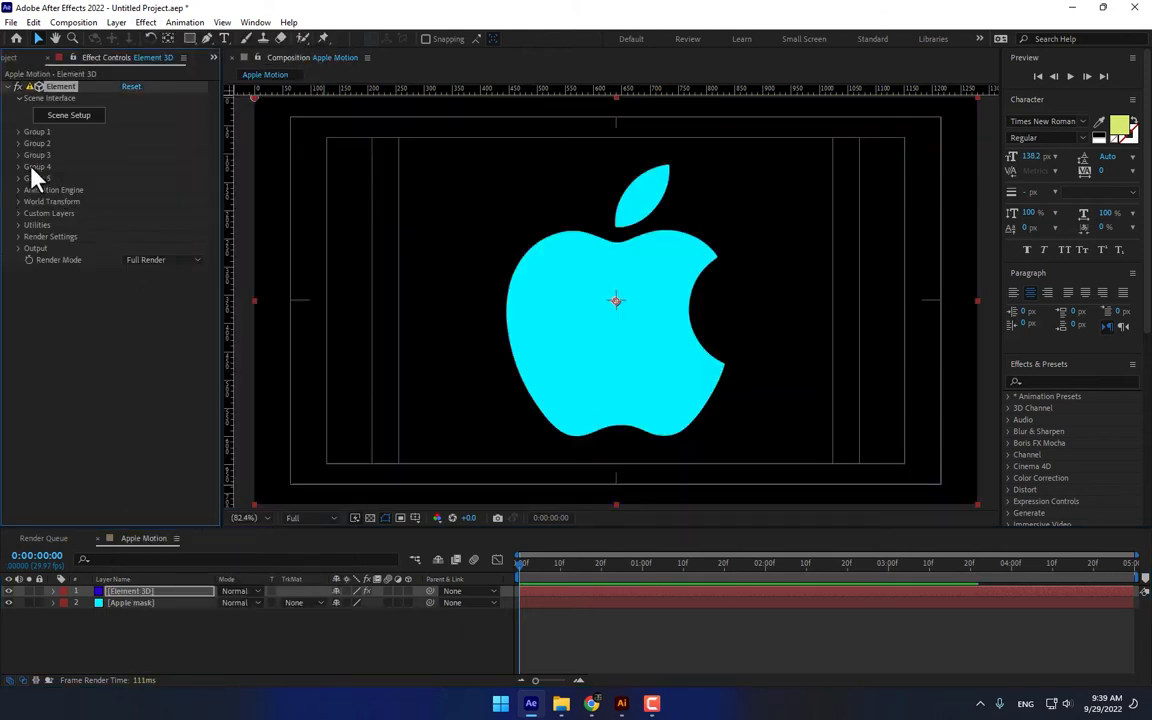
- Assign the Apple mask layer to Path Layer 1 in the custom text and masks settings, and open Scene Setup
left_click(18, 215)
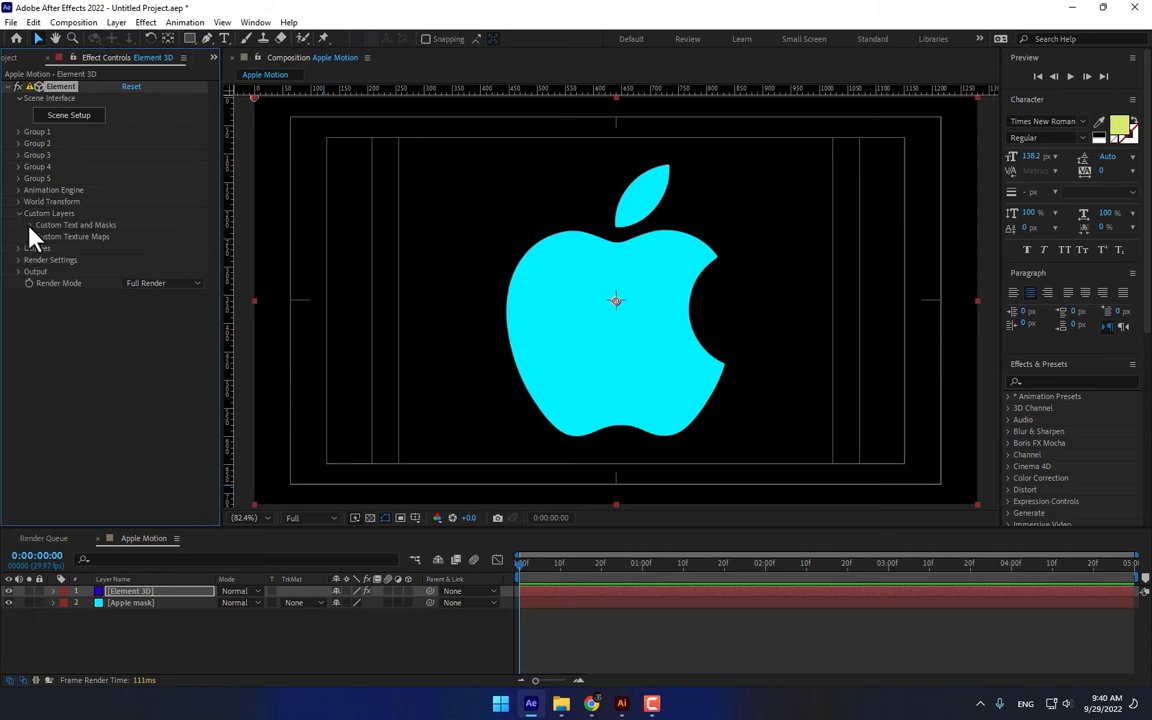
left_click(30, 225)
left_click(140, 237)
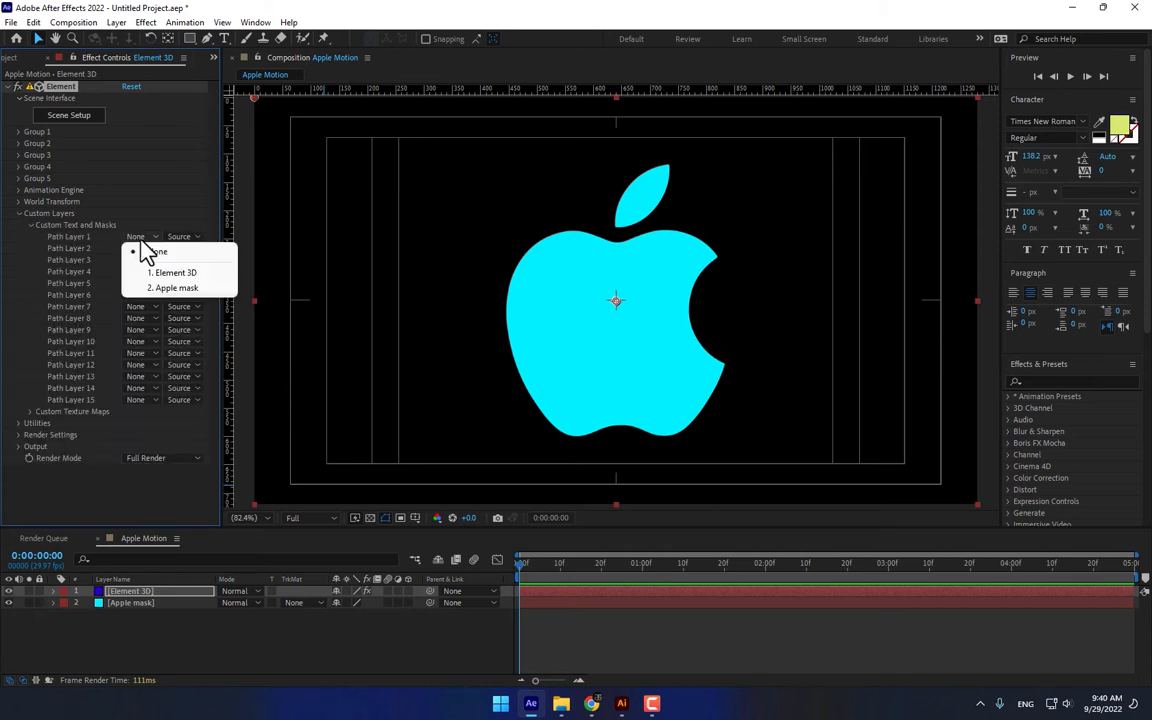
left_click(171, 288)
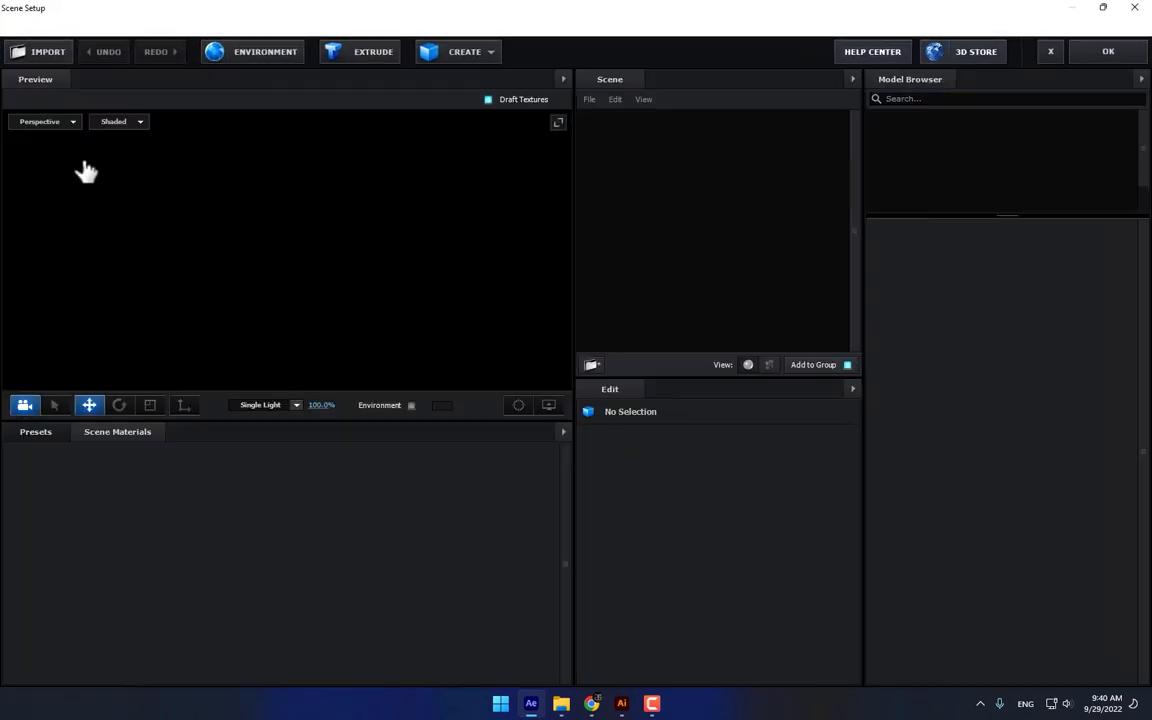
- Create an extrusion model from the apple mask path and enlarge the preview area
left_click(362, 55)
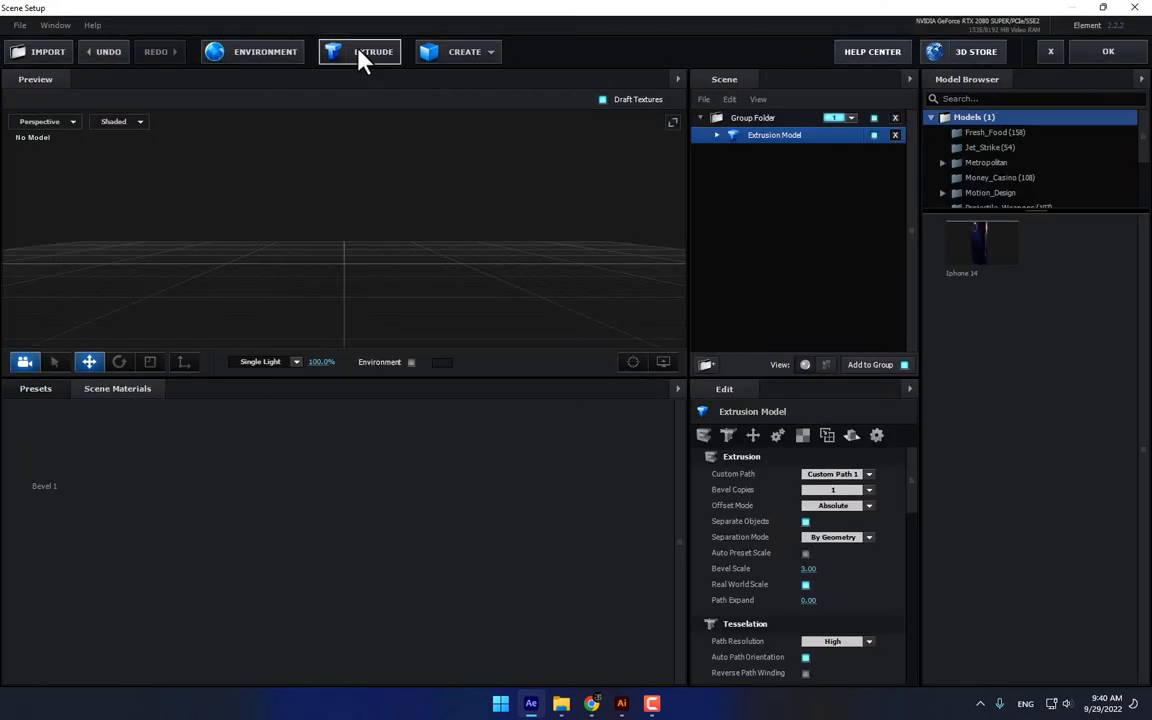
left_click_drag(476, 296, 546, 266)
left_click_drag(365, 377, 338, 555)
- Apply a three-bevel Physical bevel preset with a gold edge to the extruded apple
left_click(32, 567)
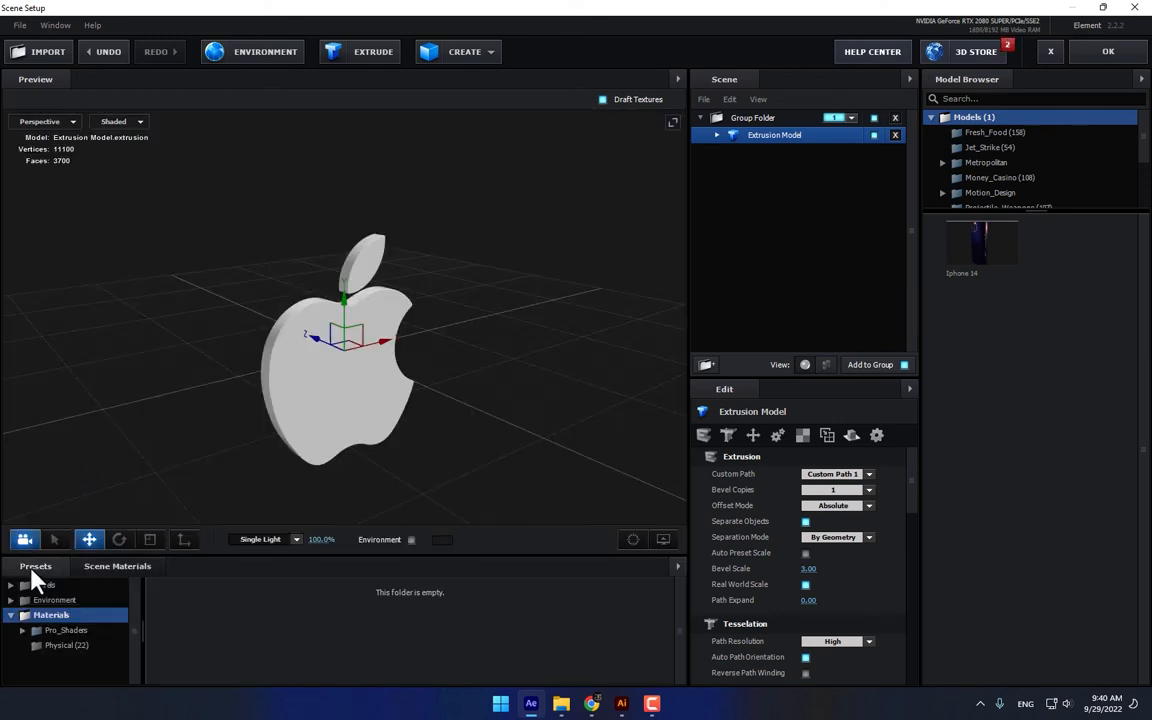
left_click(37, 586)
left_click(50, 600)
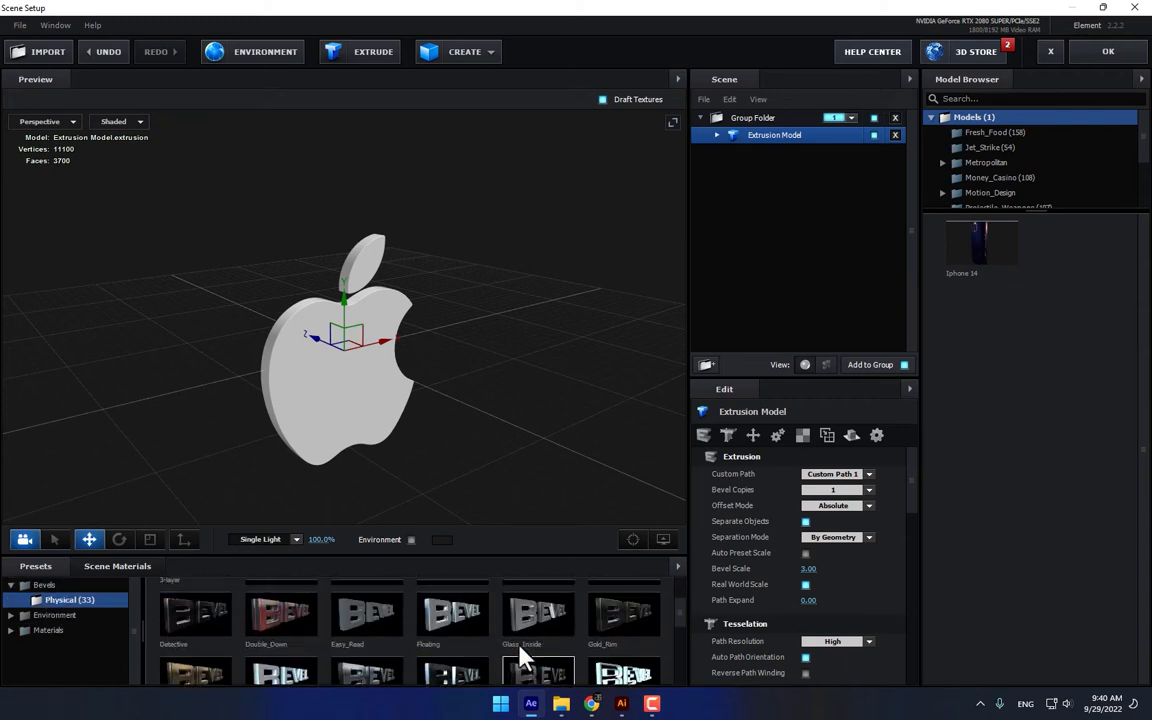
left_click(622, 612)
- Make the apple model thinner by scaling it along its depth axis
left_click_drag(494, 437, 530, 446)
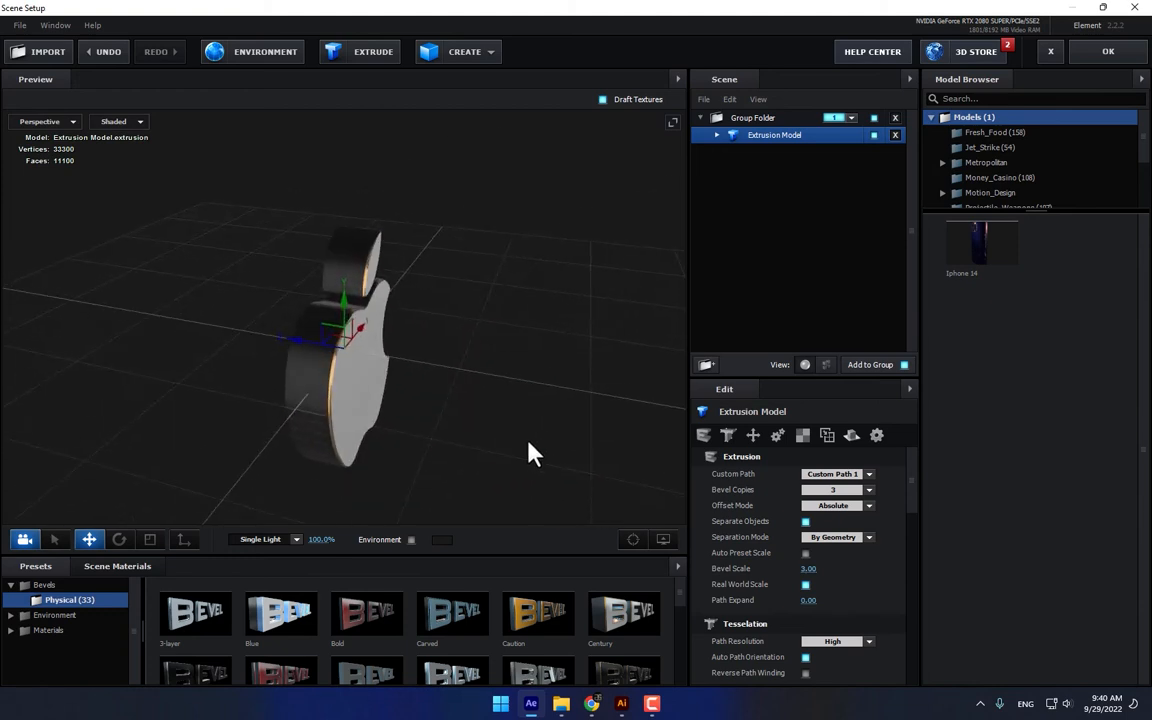
left_click(151, 540)
left_click_drag(288, 339, 355, 398)
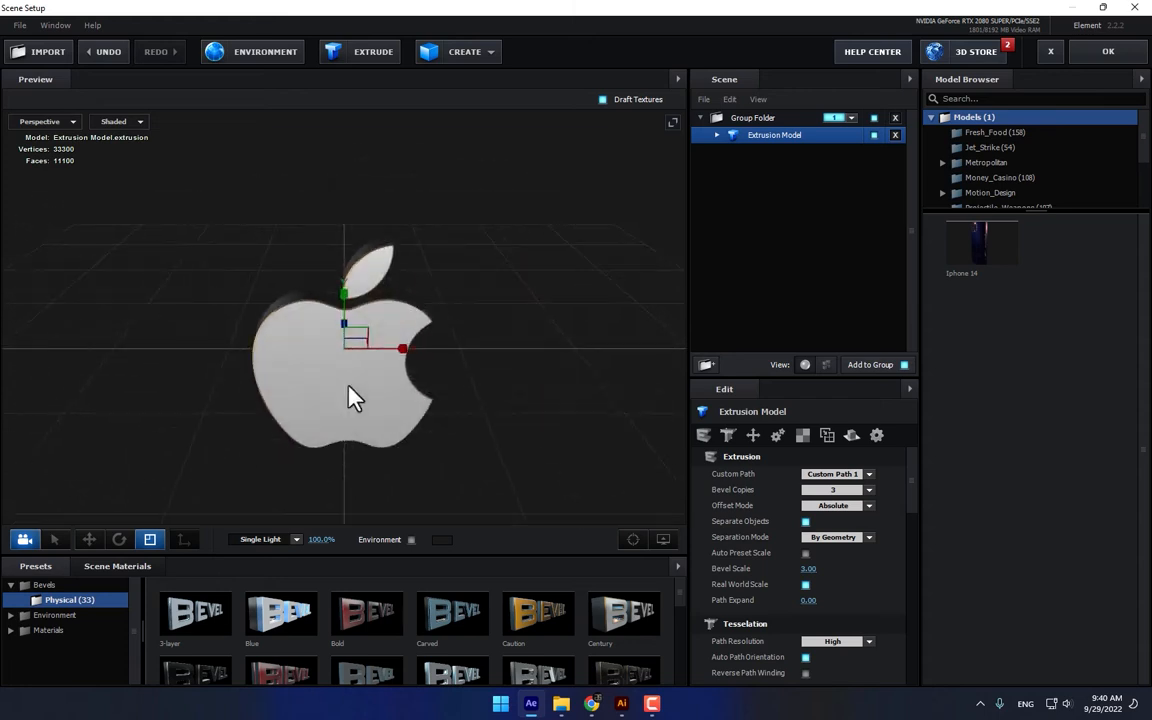
- Apply the Physical Chrome material to Bevel 2 of the extruded apple model
left_click(716, 135)
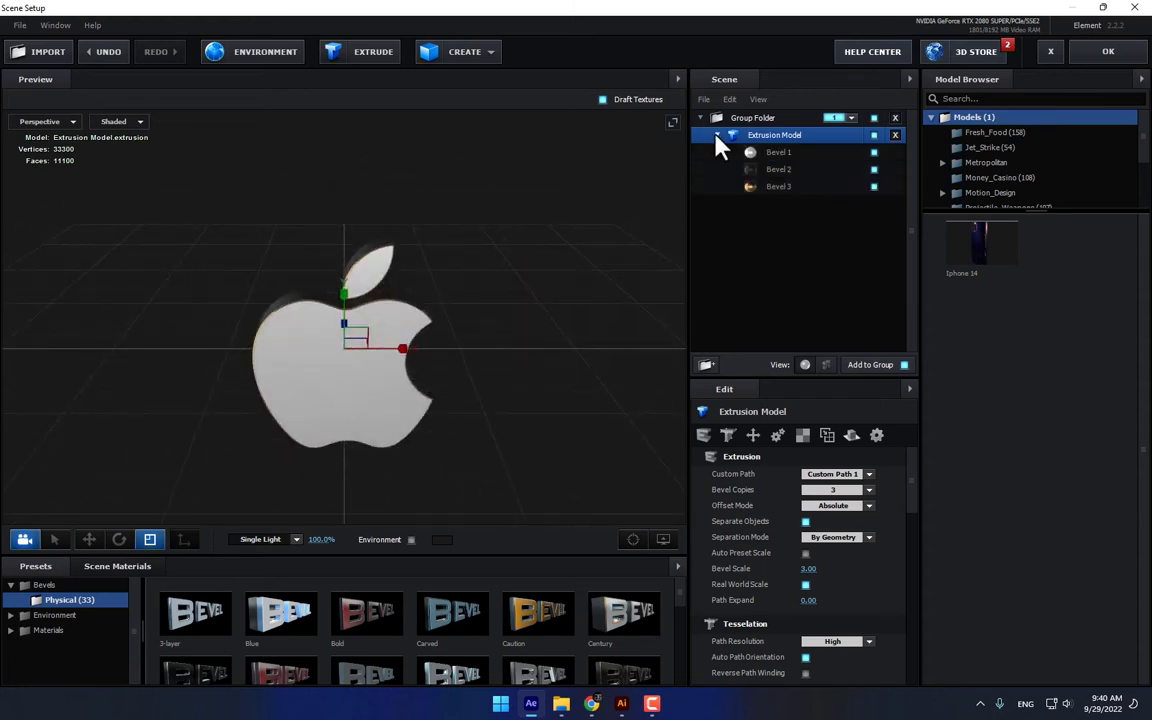
left_click(780, 170)
left_click_drag(548, 347, 432, 342)
left_click(48, 630)
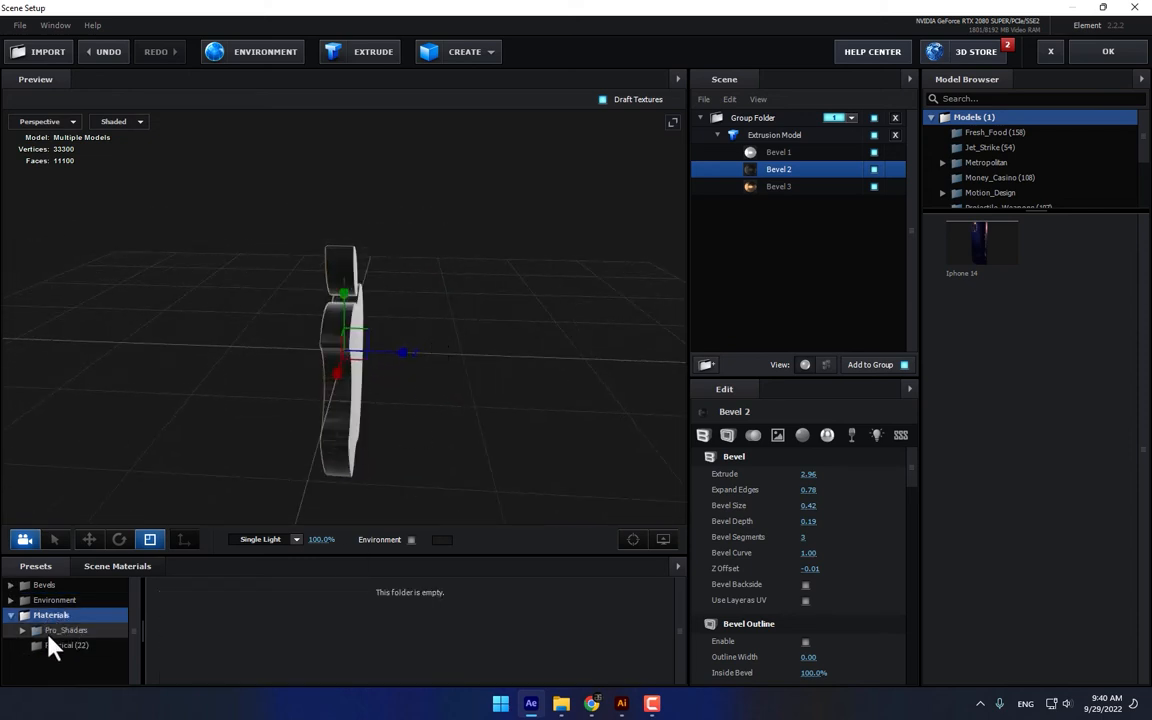
left_click(70, 646)
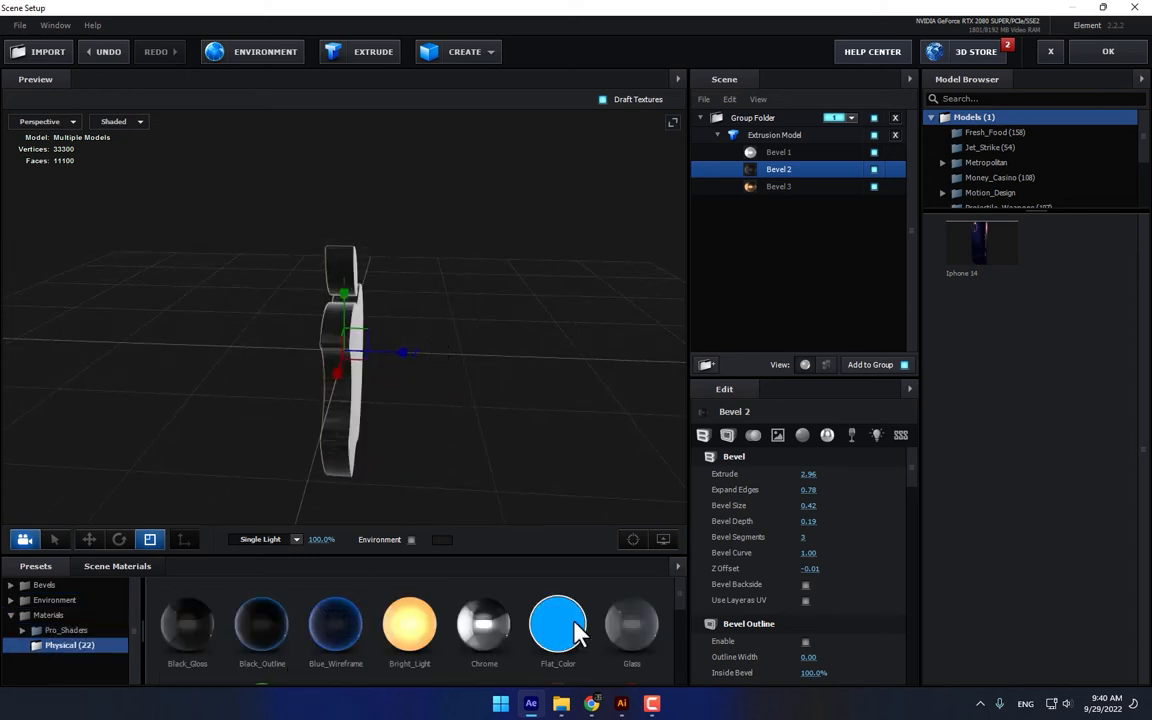
left_click_drag(484, 622, 772, 170)
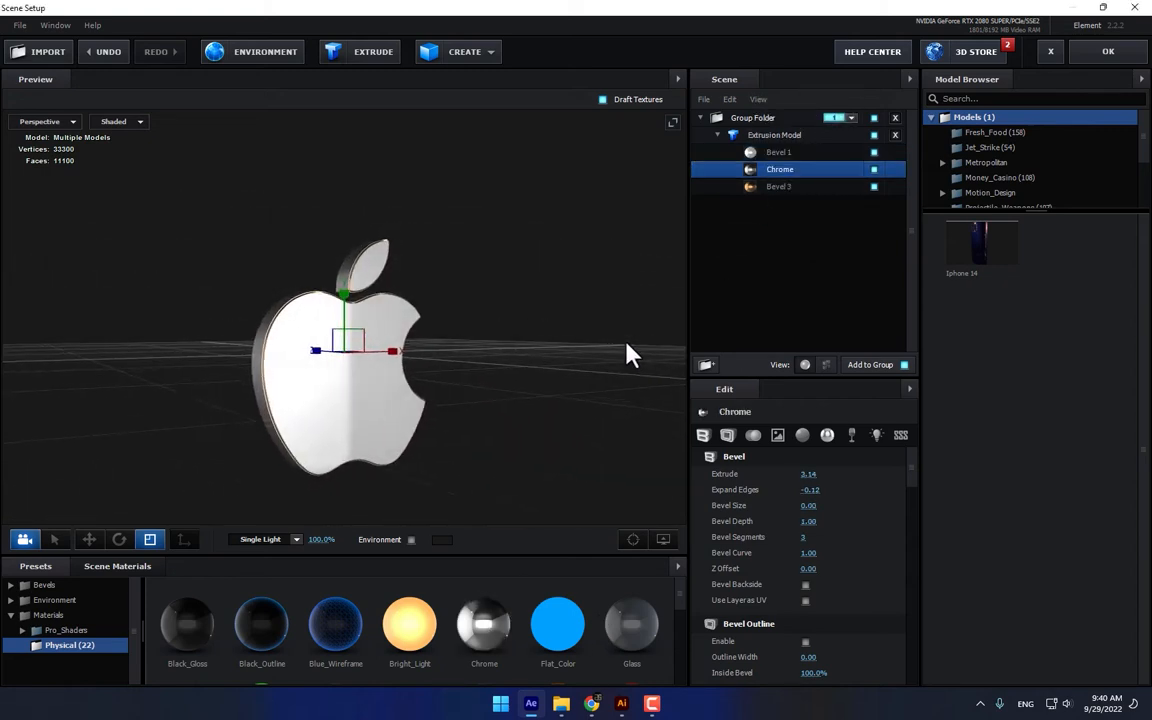
- Load BackLight_4K_28.dds from the BackLight_4K folder as the scene's environment texture
left_click(262, 62)
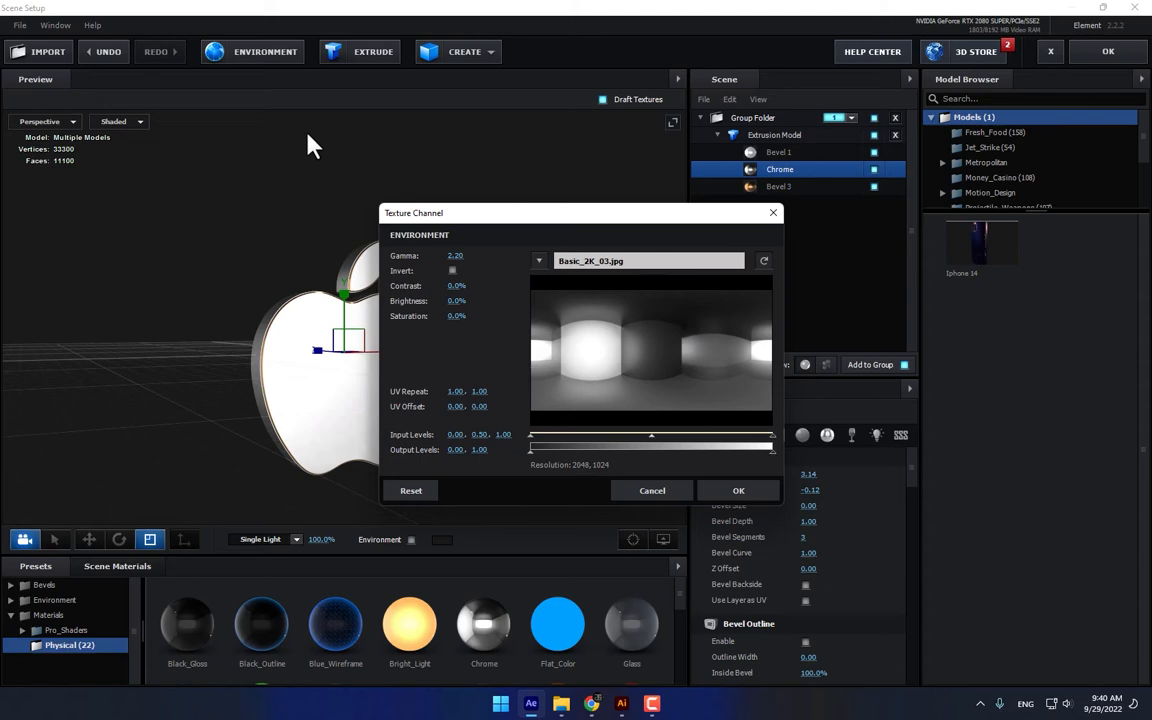
left_click(697, 300)
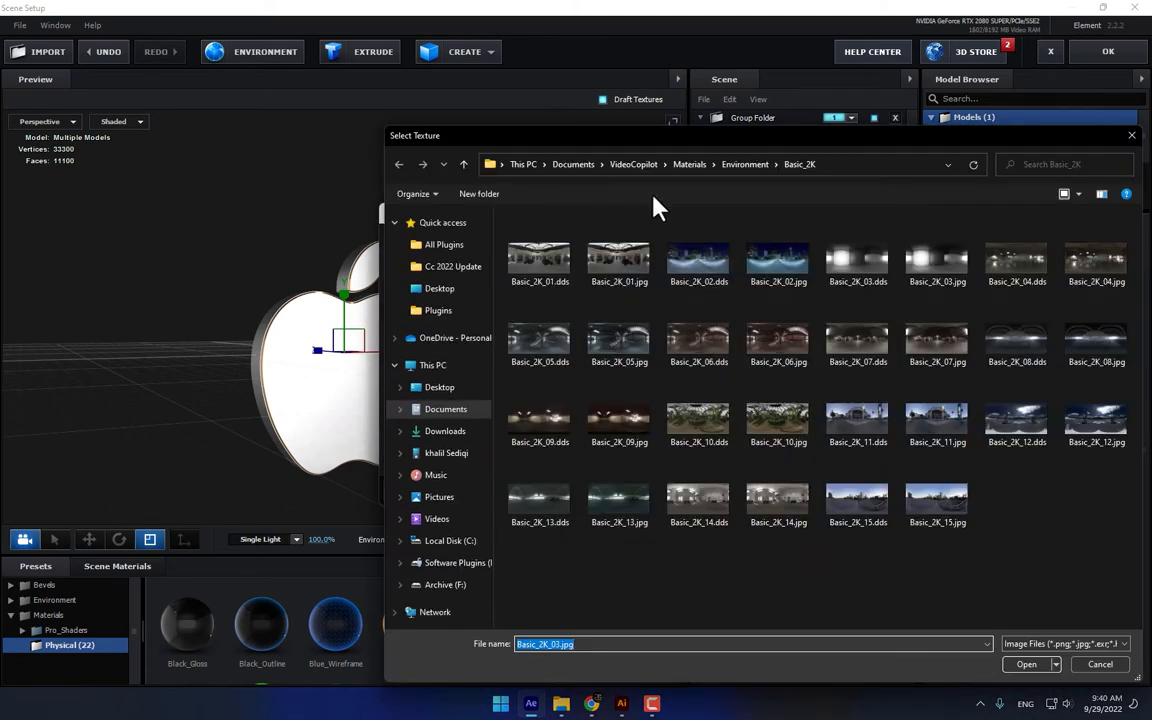
left_click(745, 163)
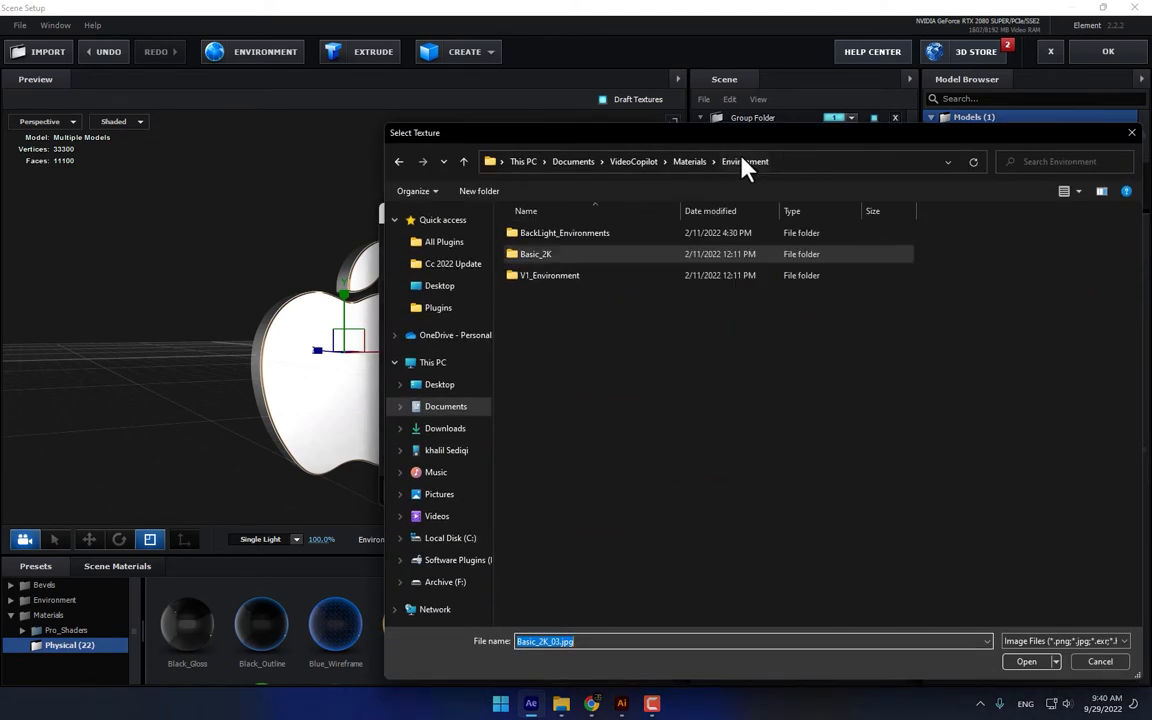
double_click(560, 234)
double_click(555, 256)
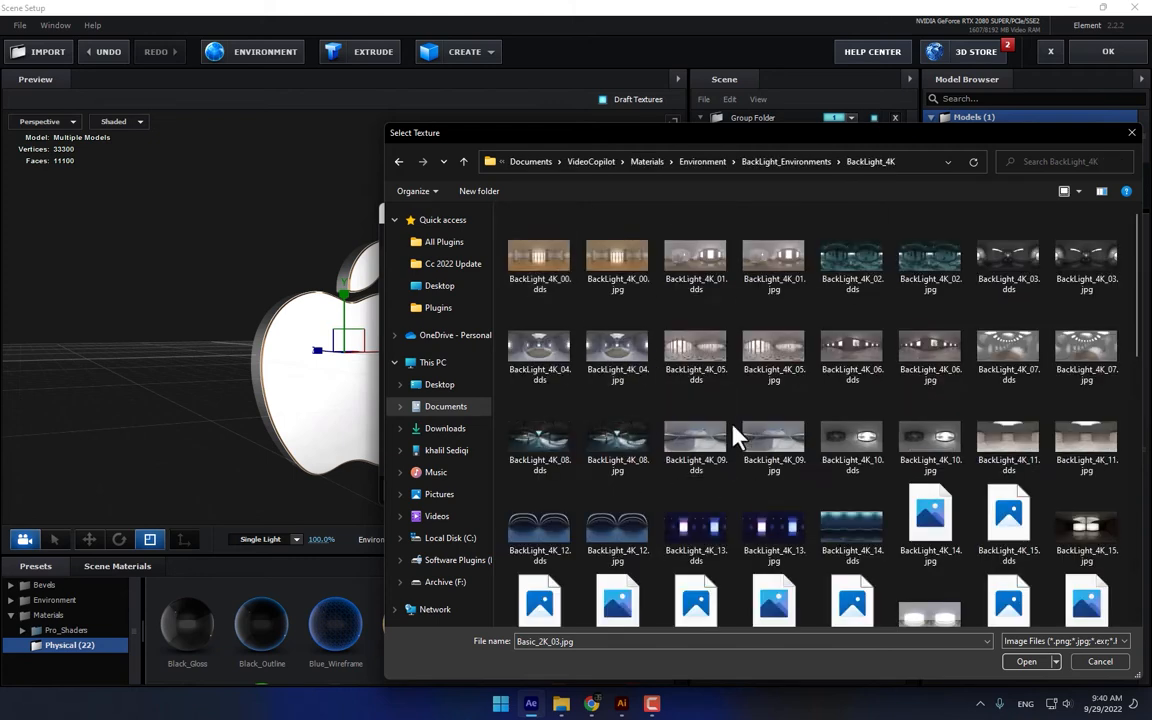
scroll(878, 503, "down", 5)
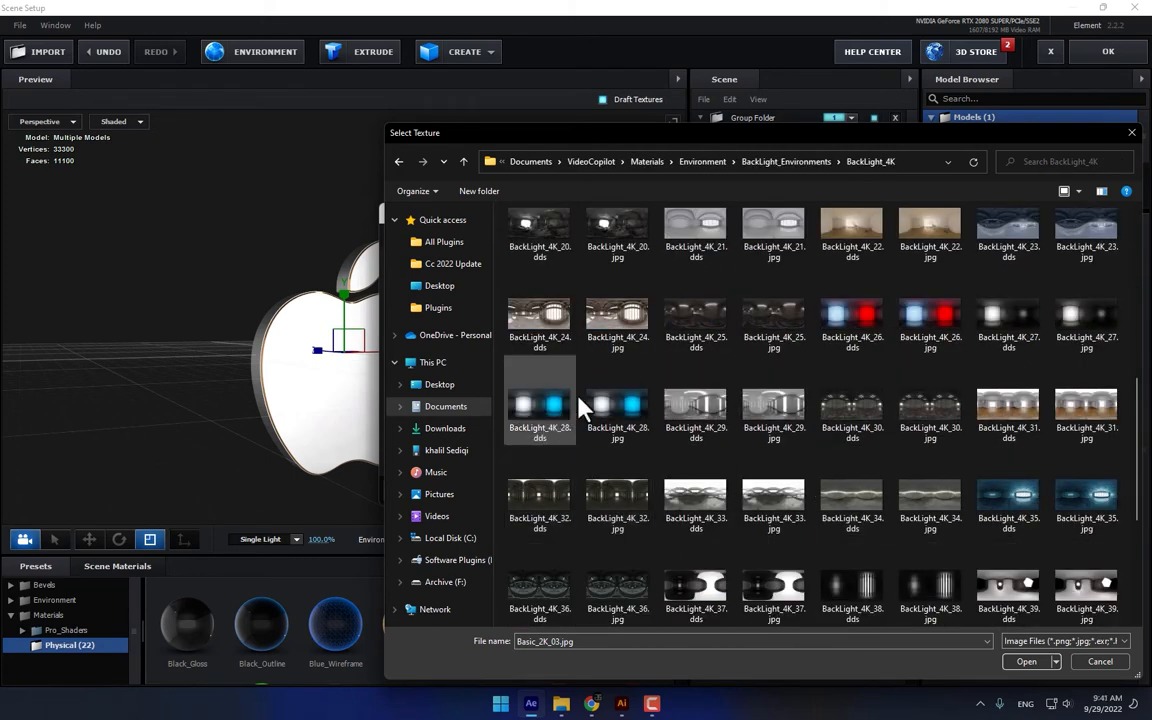
double_click(565, 418)
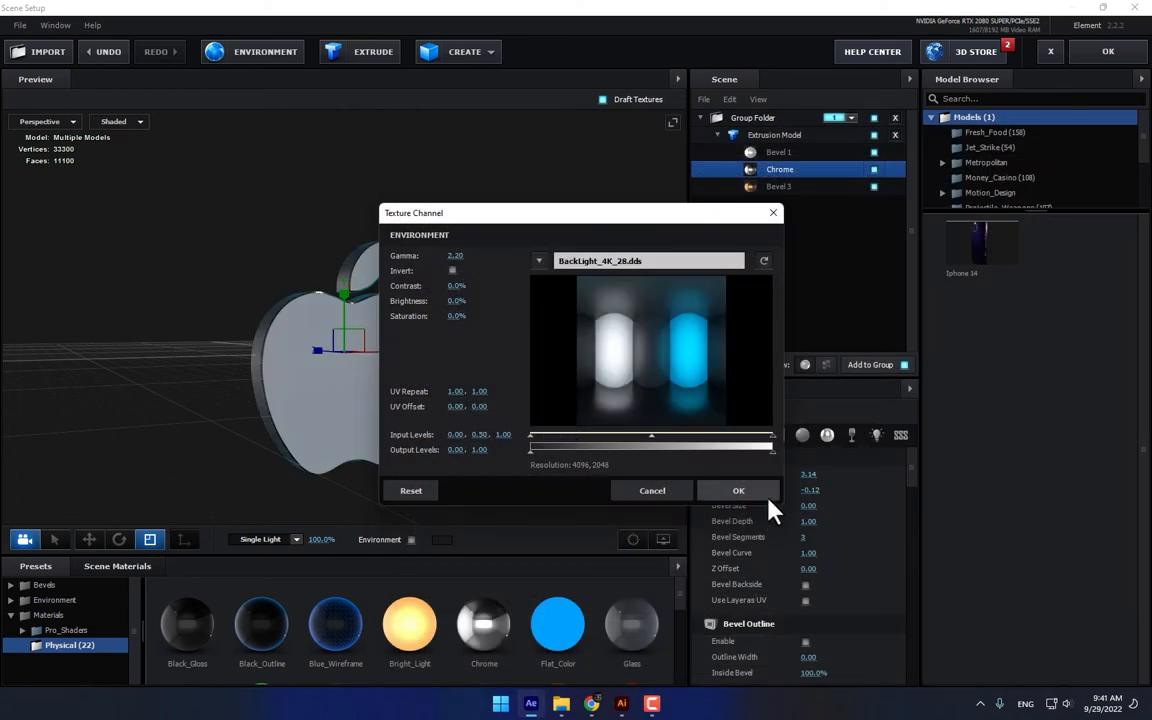
left_click(738, 490)
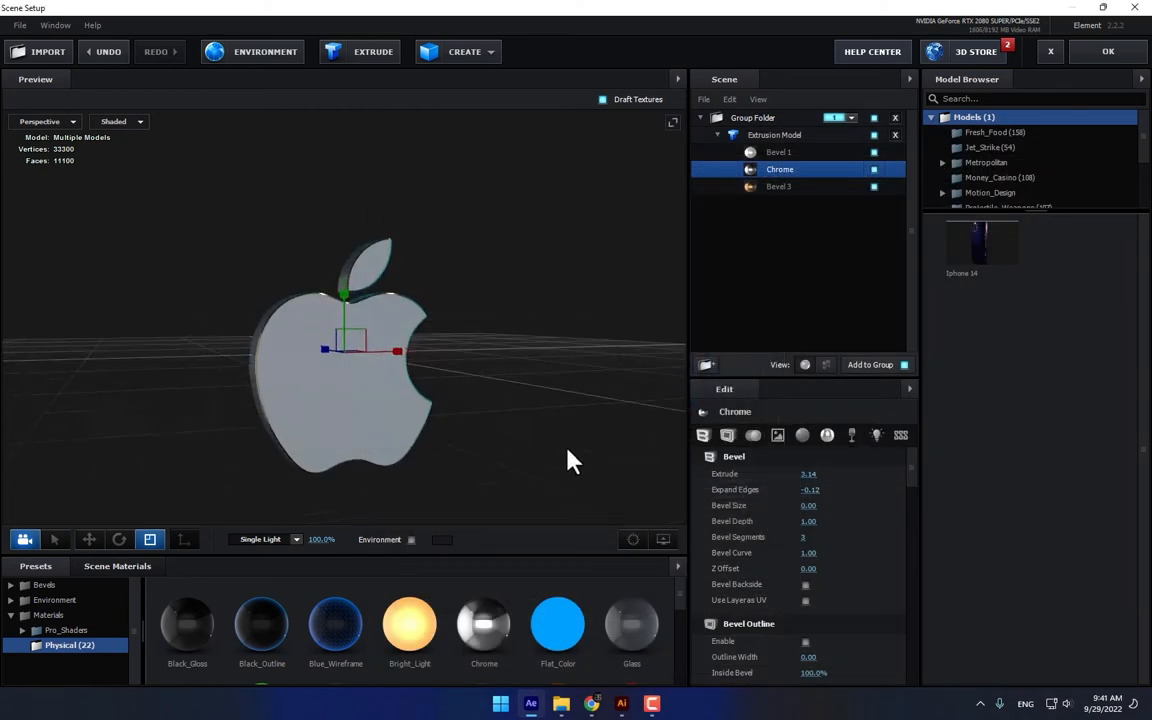
- Adjust Bevel 3's Bevel Size and increase its Expand Edges value
left_click(779, 187)
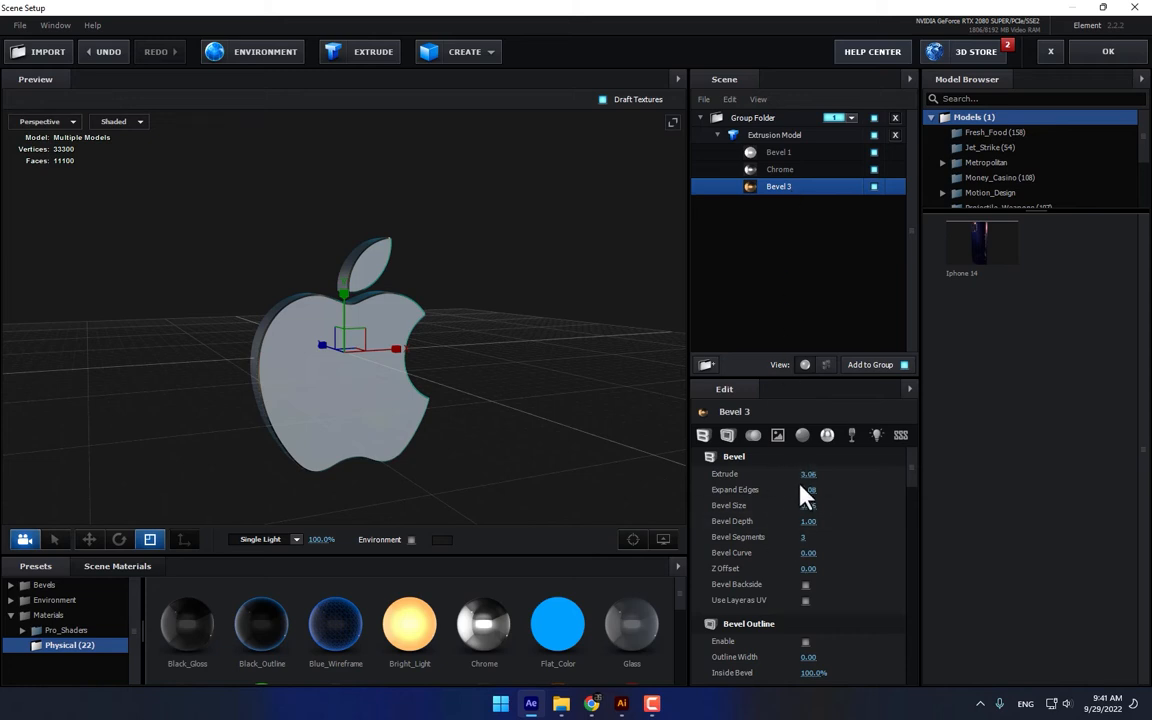
left_click(736, 440)
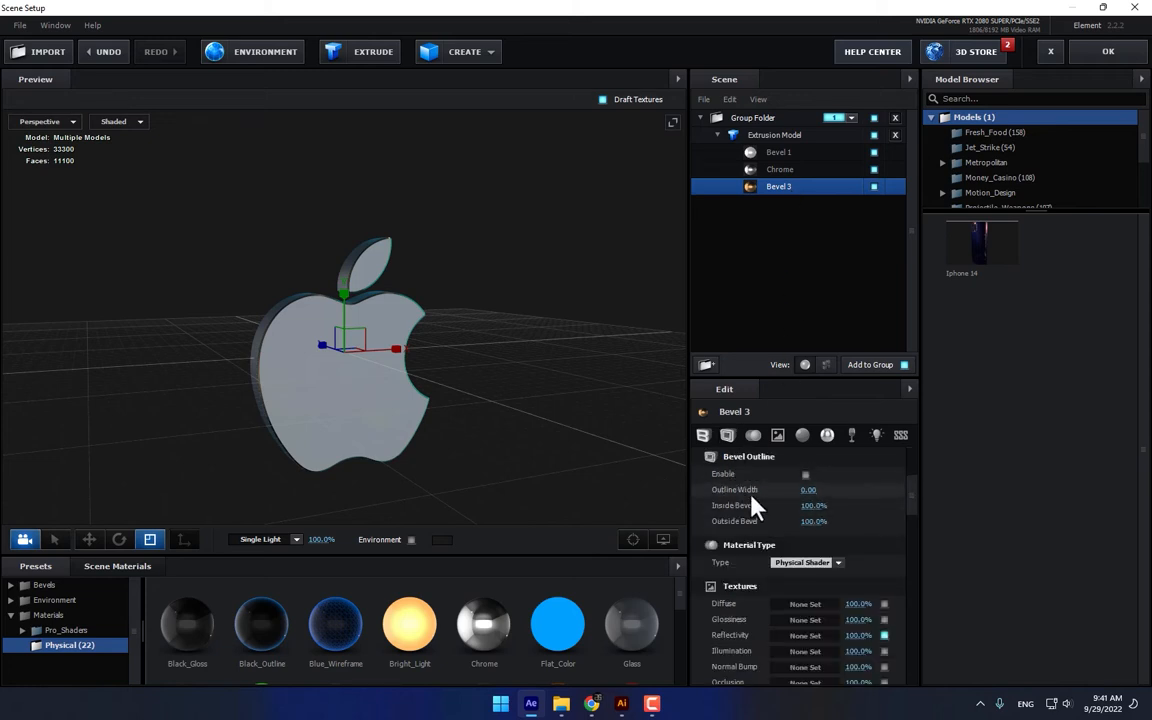
left_click(704, 437)
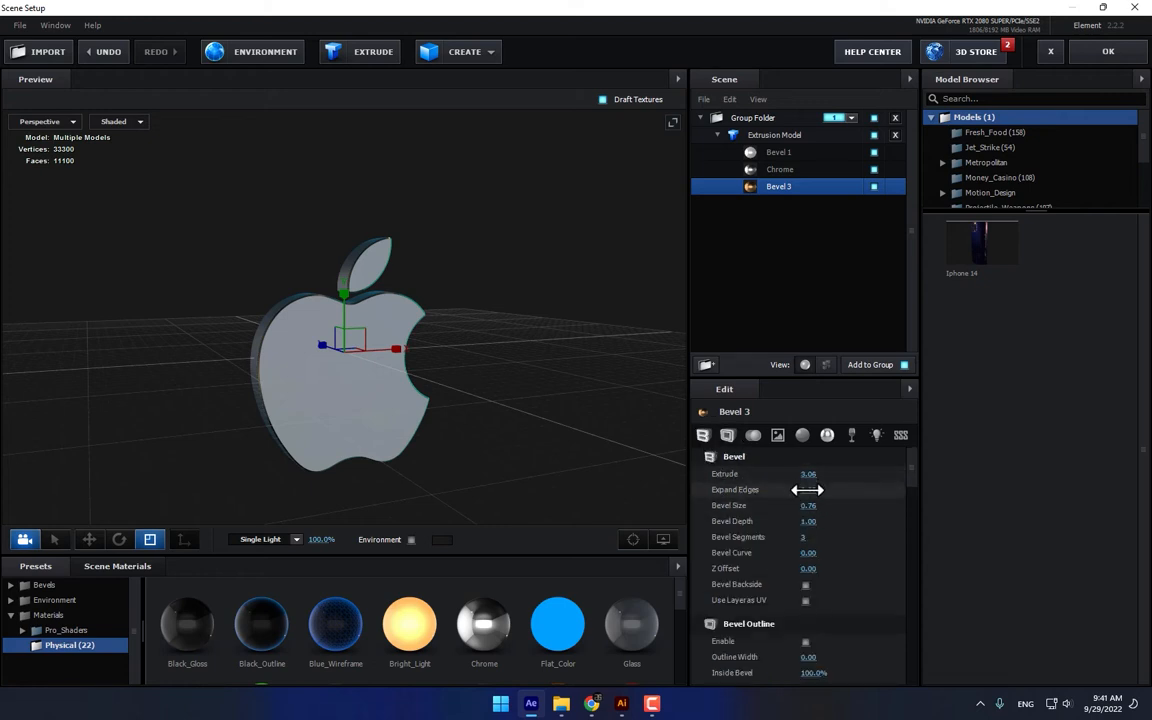
mouse_move(811, 508)
left_mouse_down()
mouse_move(815, 521)
mouse_move(841, 522)
mouse_move(823, 527)
left_mouse_up()
left_click_drag(815, 489, 884, 504)
left_click_drag(589, 449, 568, 406)
- Toggle the visibility of Bevel 1 off and on to check which part of the apple it covers
left_click(778, 154)
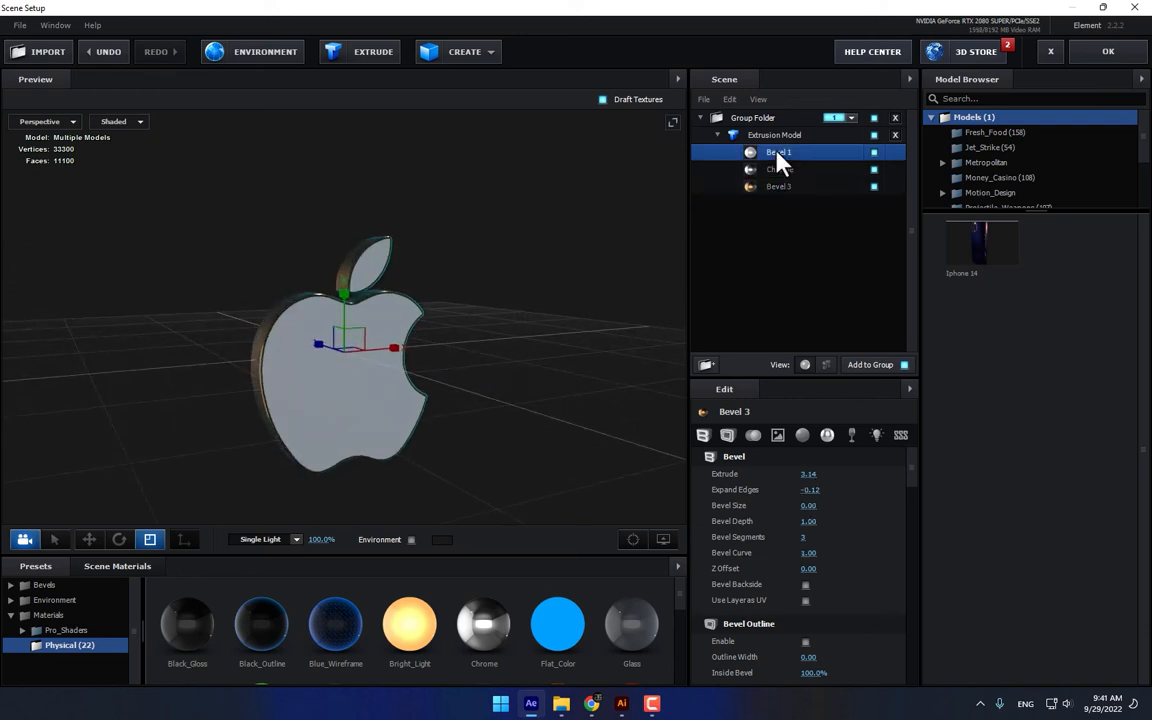
left_click(874, 152)
left_click(874, 152)
left_click(848, 170)
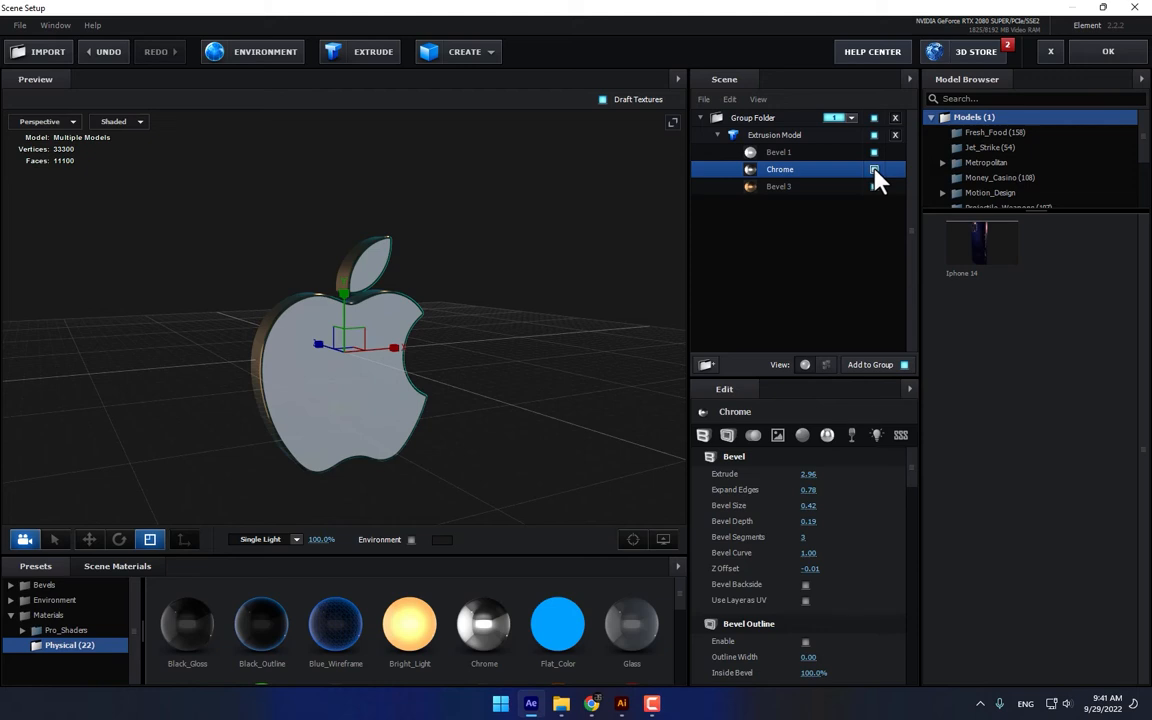
- Apply the Physical Chrome material to Bevel 1 and look through the other Physical materials
left_click(780, 152)
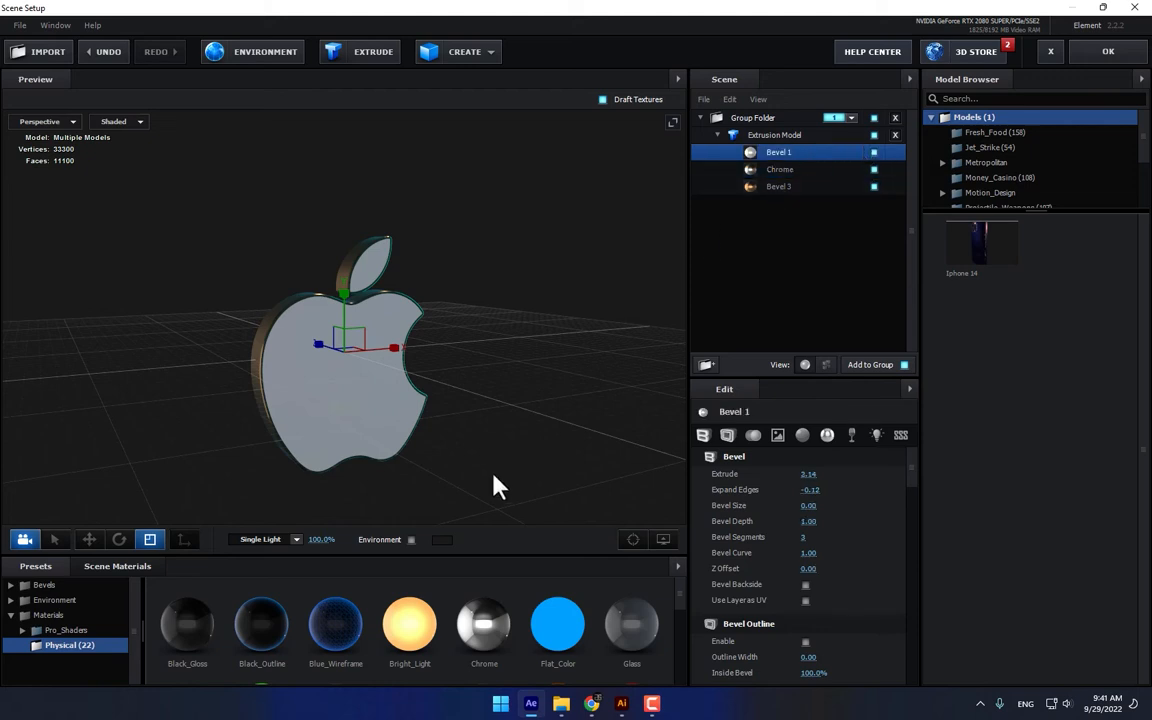
scroll(471, 625, "down", 1)
scroll(471, 625, "up", 1)
left_click_drag(484, 622, 787, 154)
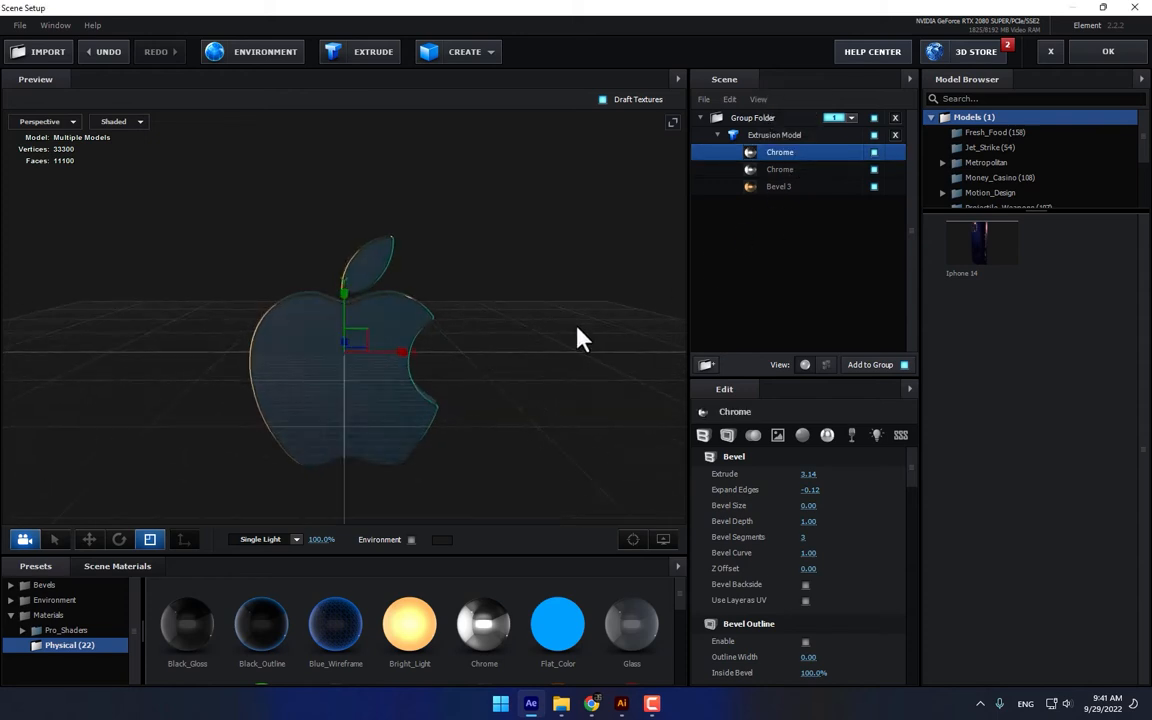
scroll(462, 636, "down", 1)
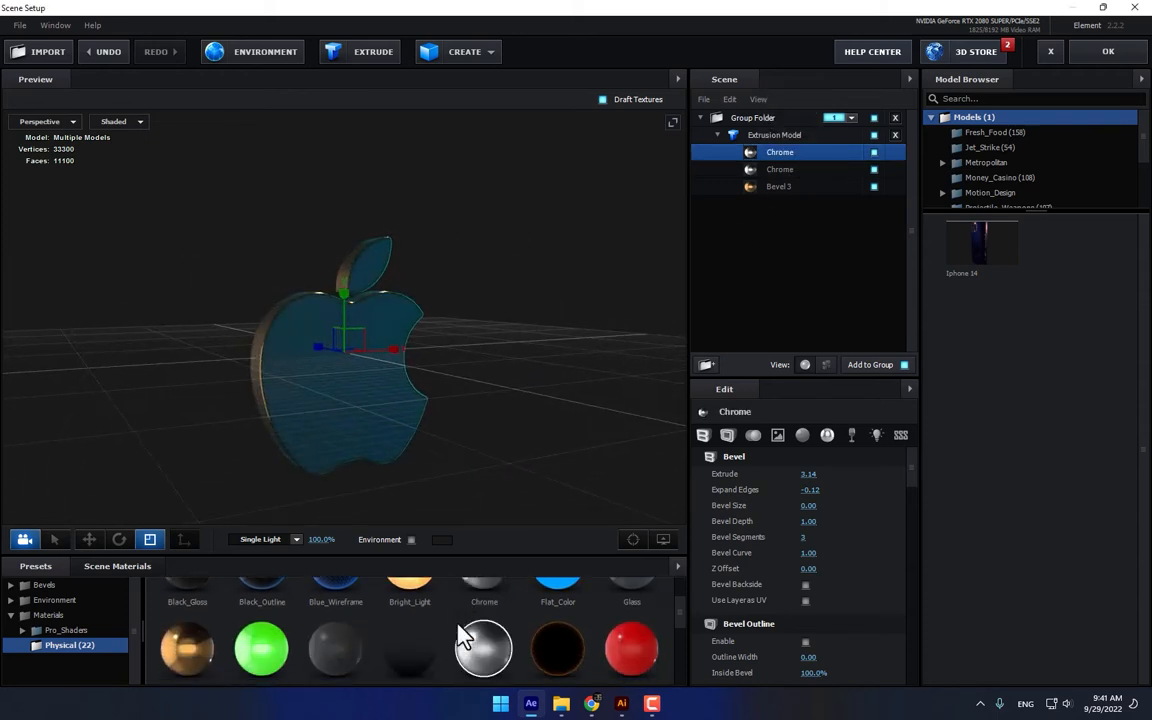
scroll(459, 627, "down", 1)
scroll(366, 200, "up", 2)
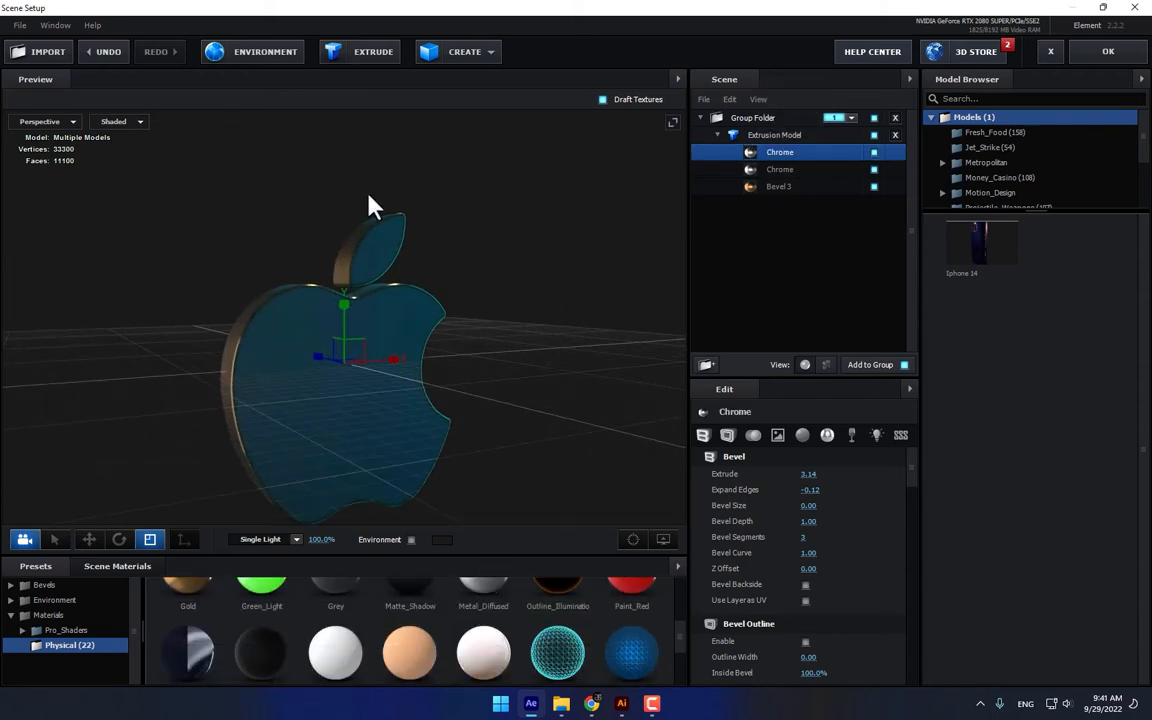
- Change the environment texture to BackLight_4K_37.jpg
left_click(266, 56)
left_click(640, 260)
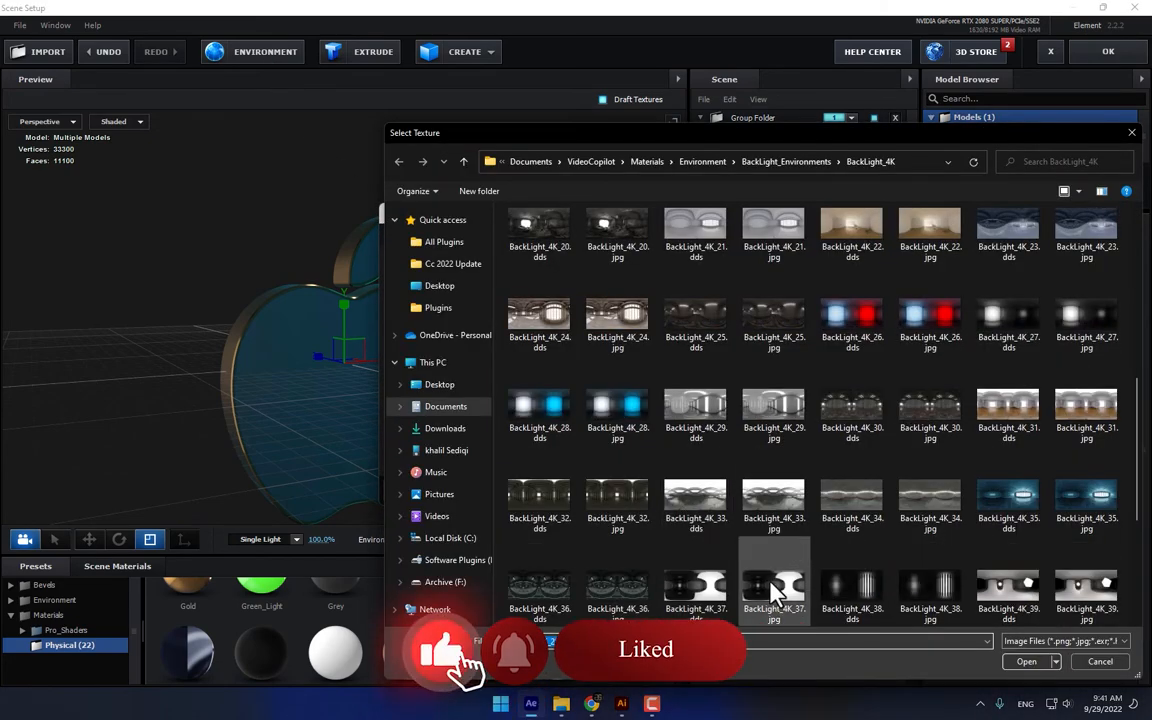
double_click(771, 586)
left_click(586, 411)
left_click(652, 490)
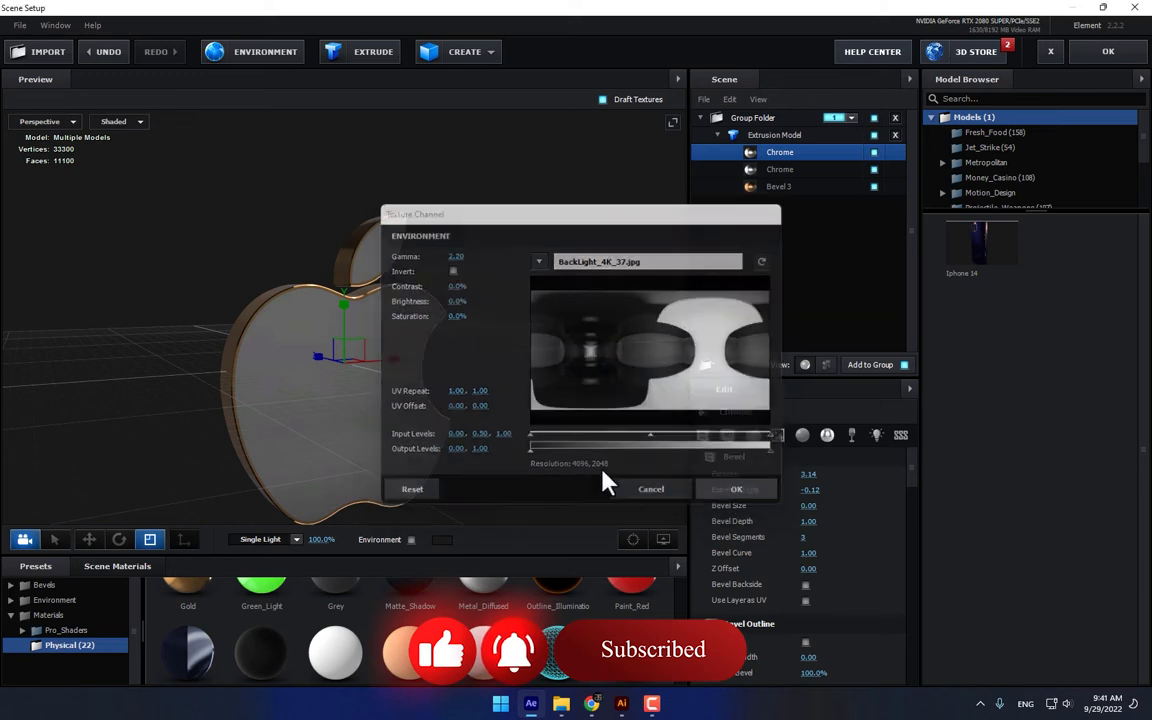
- Try the Cinema lighting preset in the preview, and switch the lighting to 360
left_click(291, 539)
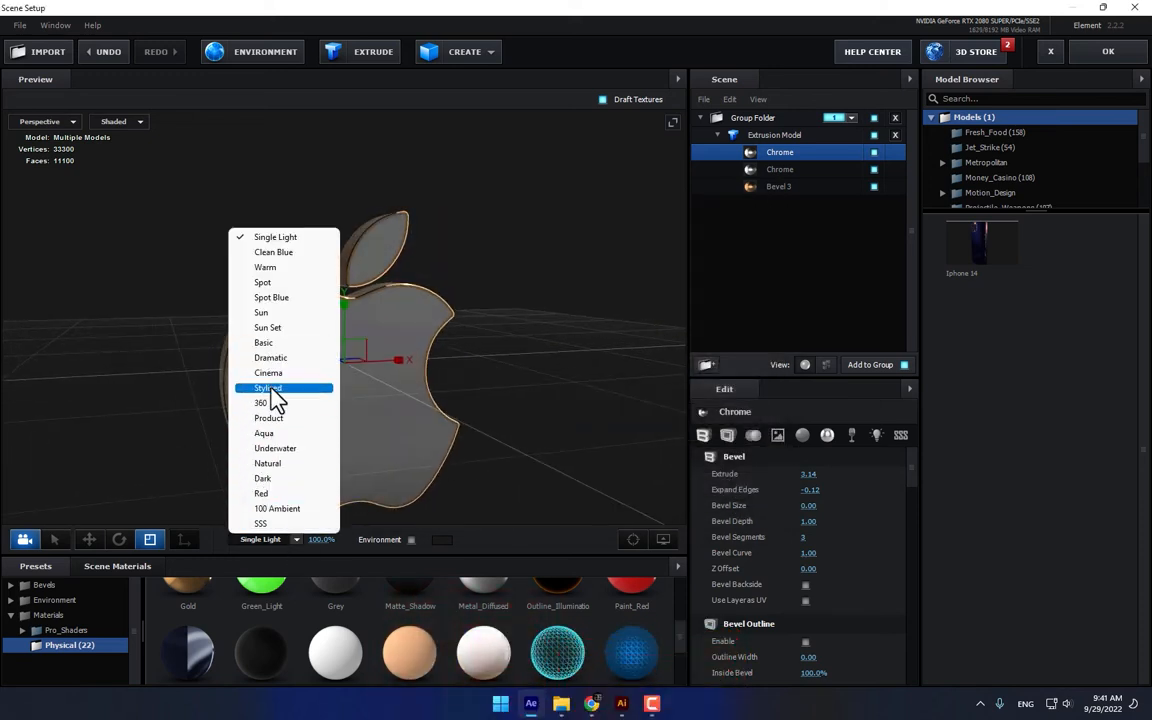
left_click(270, 373)
left_click(283, 540)
left_click(280, 406)
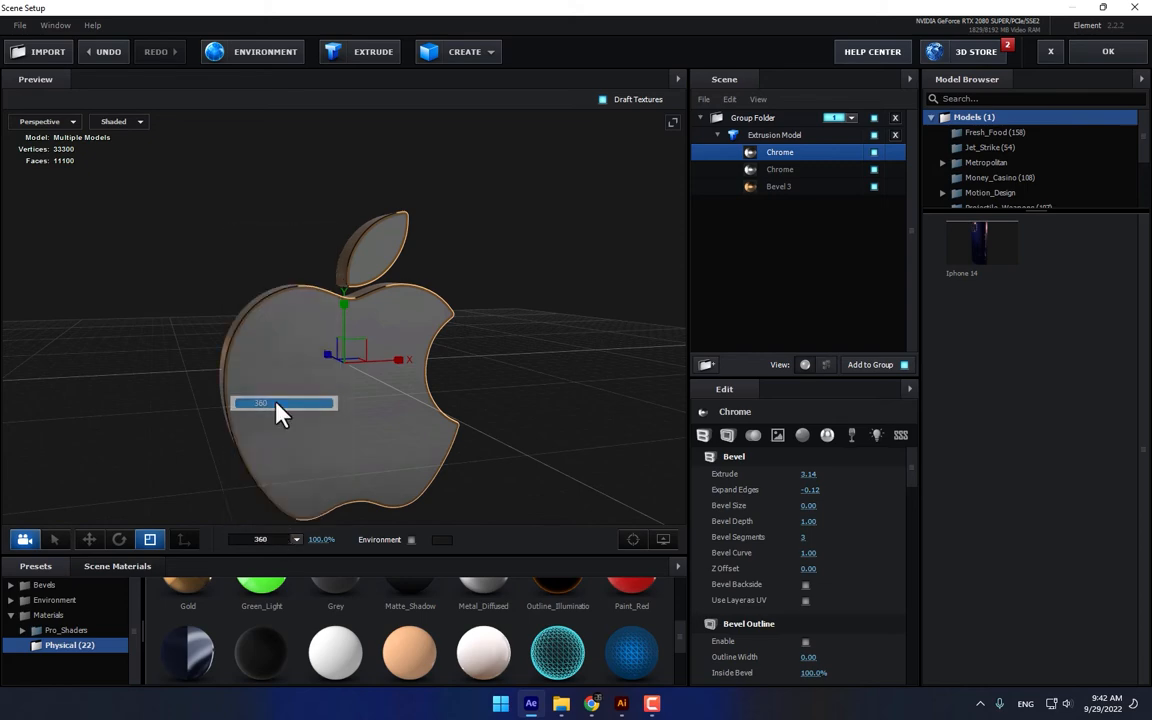
left_click_drag(417, 462, 320, 179)
- Try BackLight_4K_50.jpg as the environment texture
left_click(281, 62)
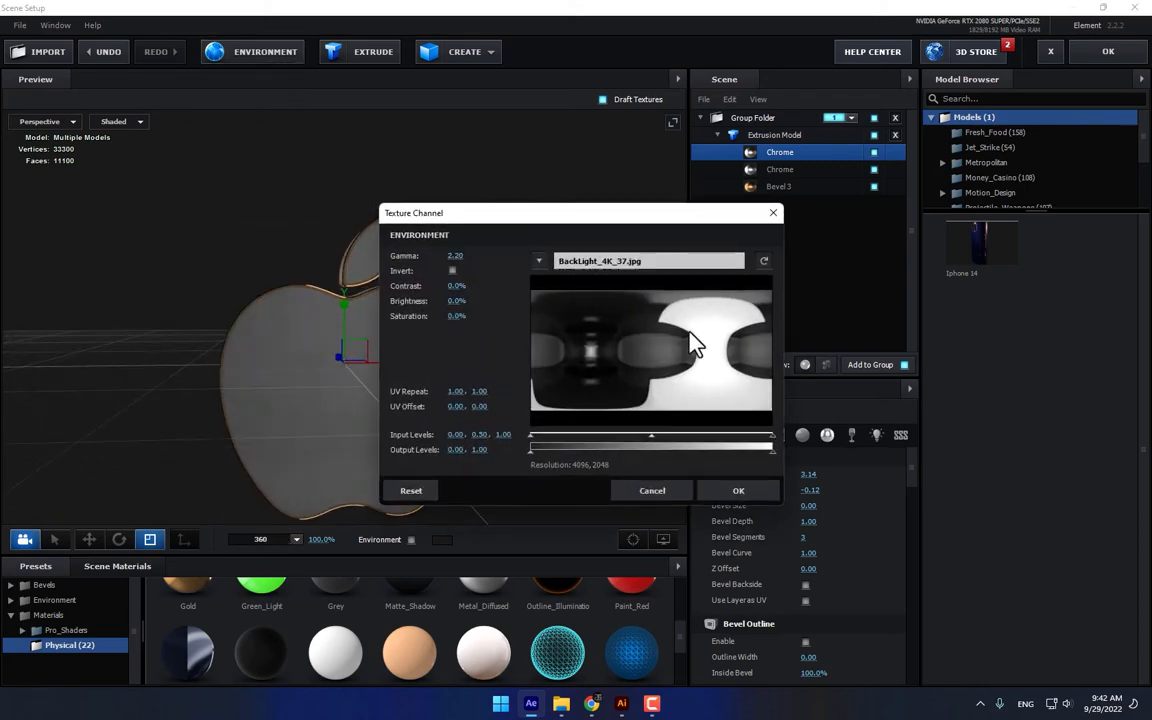
left_click(652, 259)
scroll(815, 492, "down", 10)
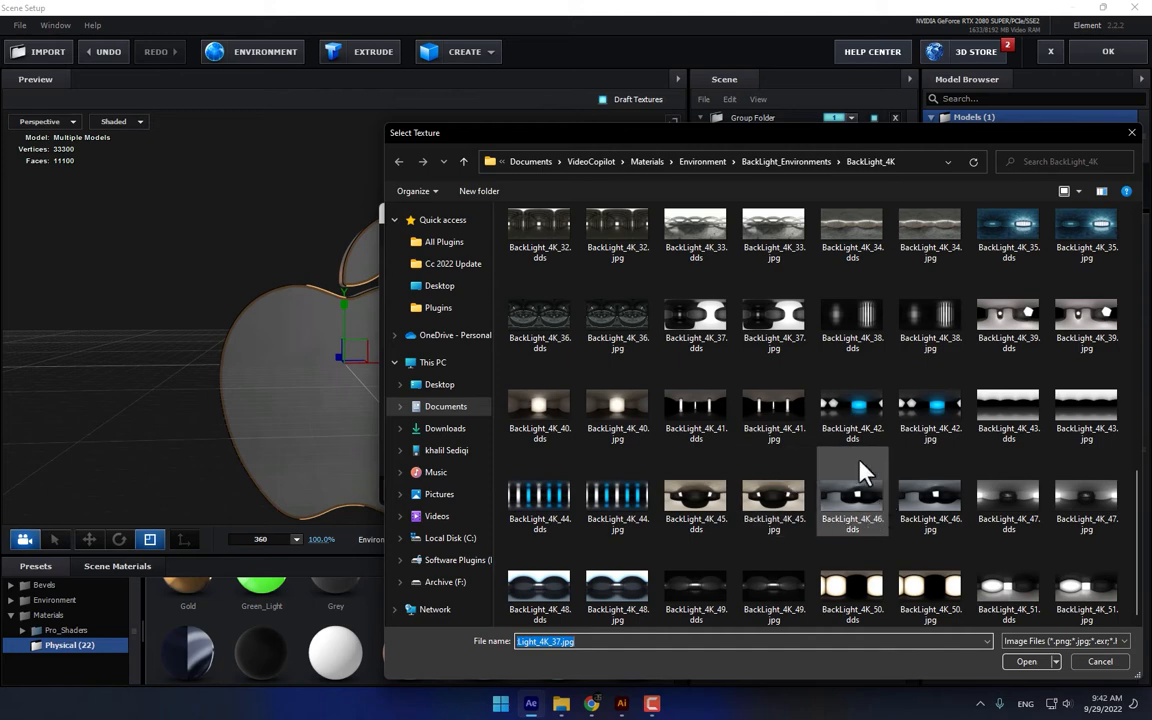
left_click(933, 600)
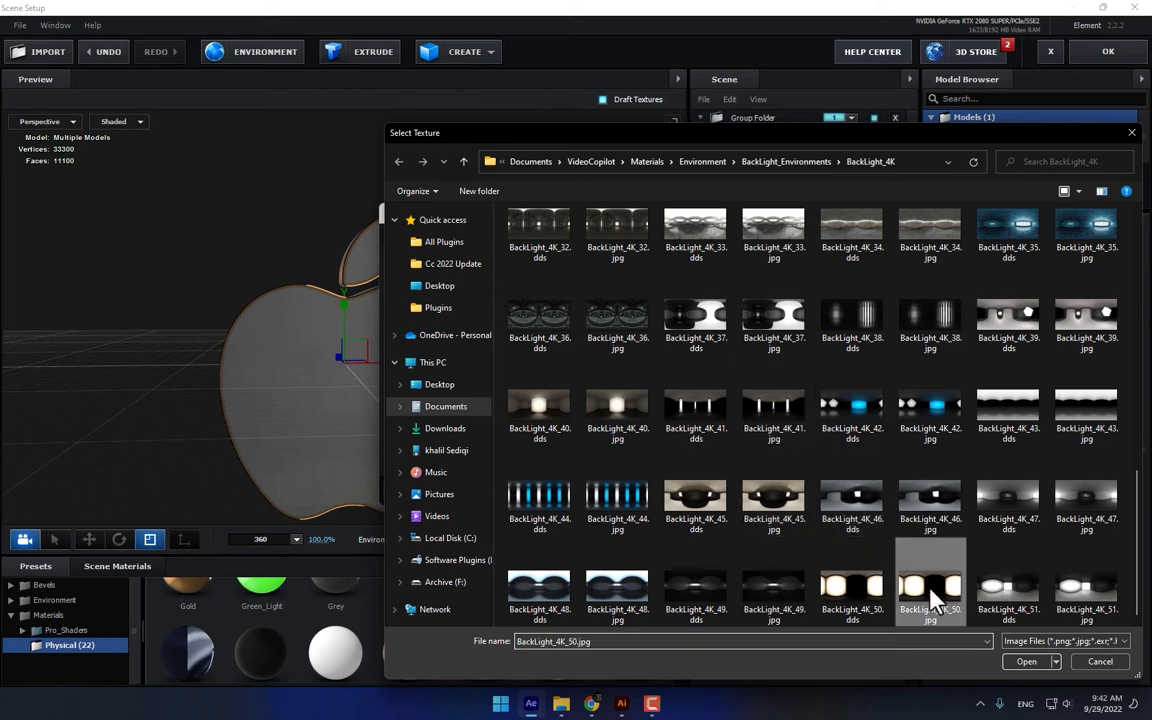
double_click(933, 600)
left_click(587, 414)
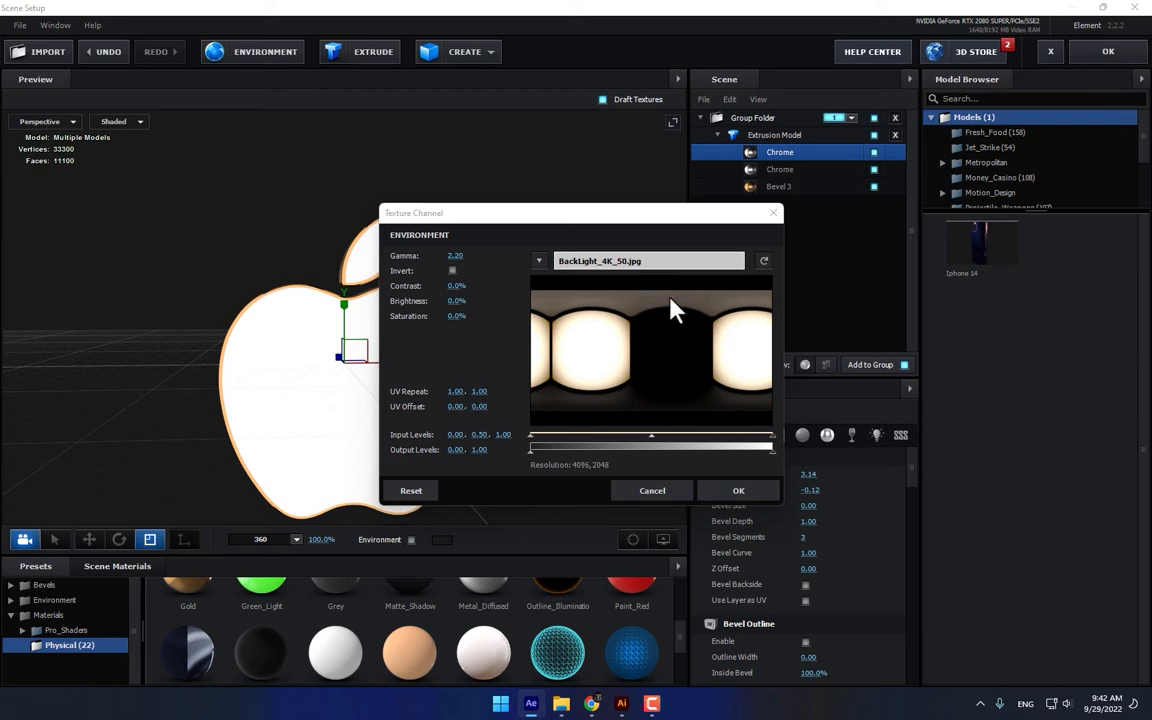
- Set the environment texture to BackLight_4K_26.jpg and accept the scene setup to return to the composition
left_click(672, 312)
scroll(930, 475, "down", 5)
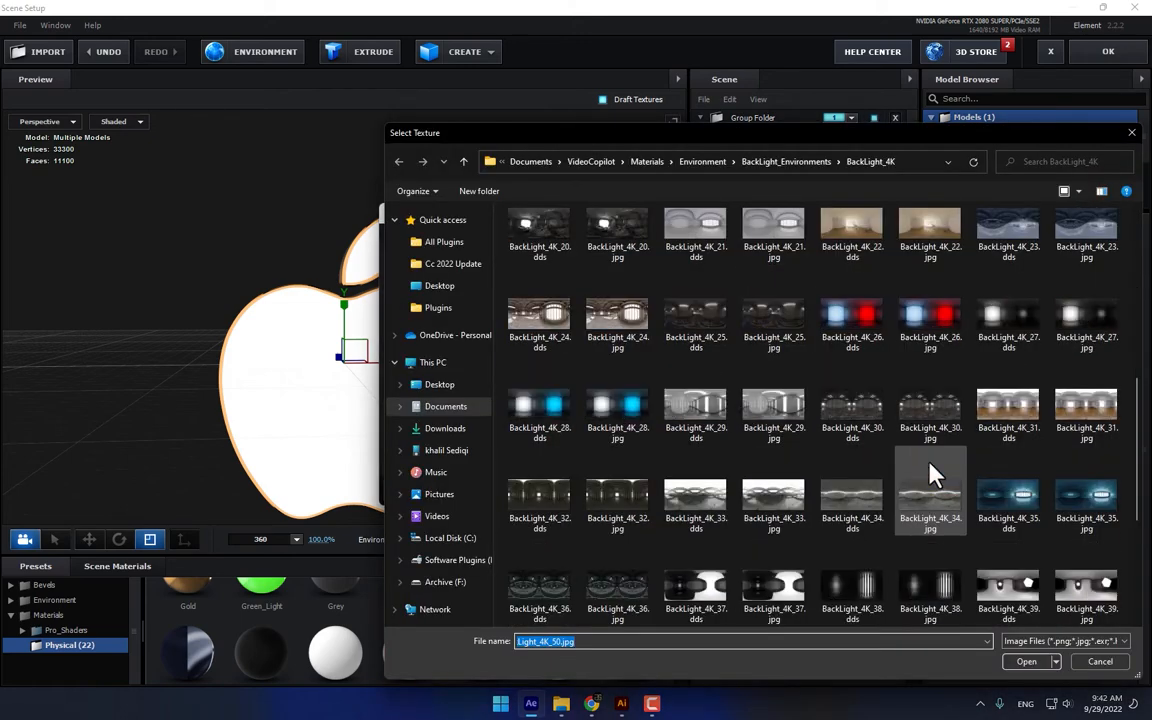
double_click(930, 308)
left_click(590, 414)
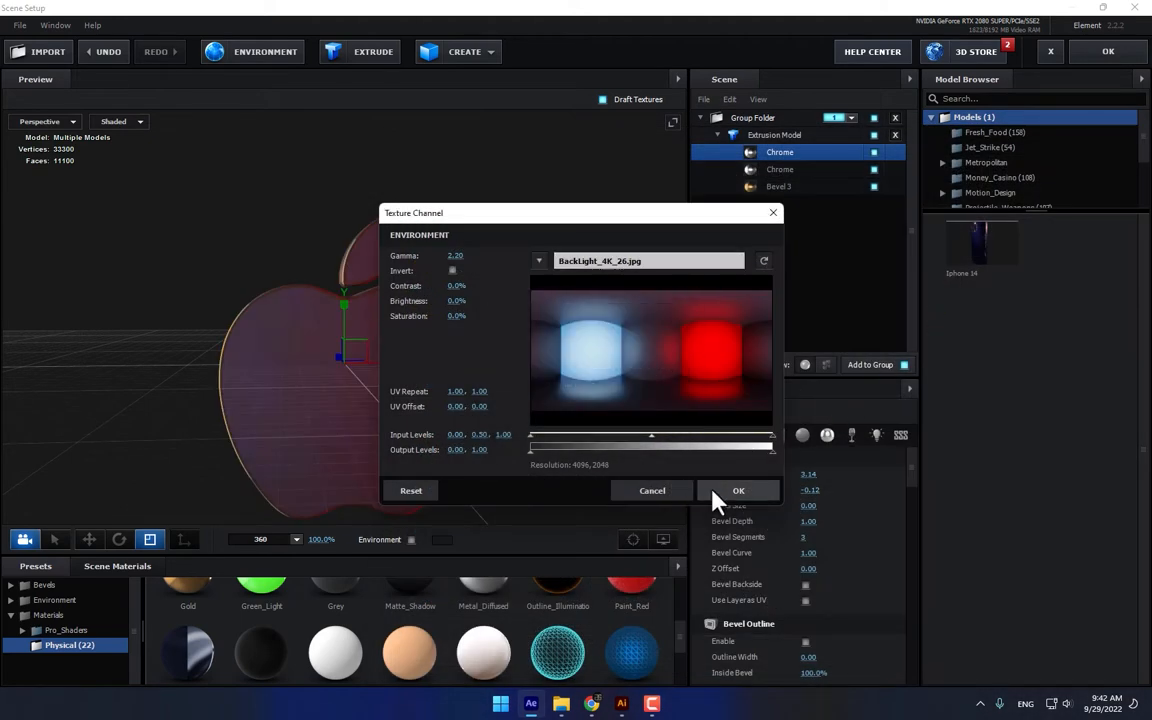
left_click(720, 494)
left_click_drag(472, 402, 458, 430)
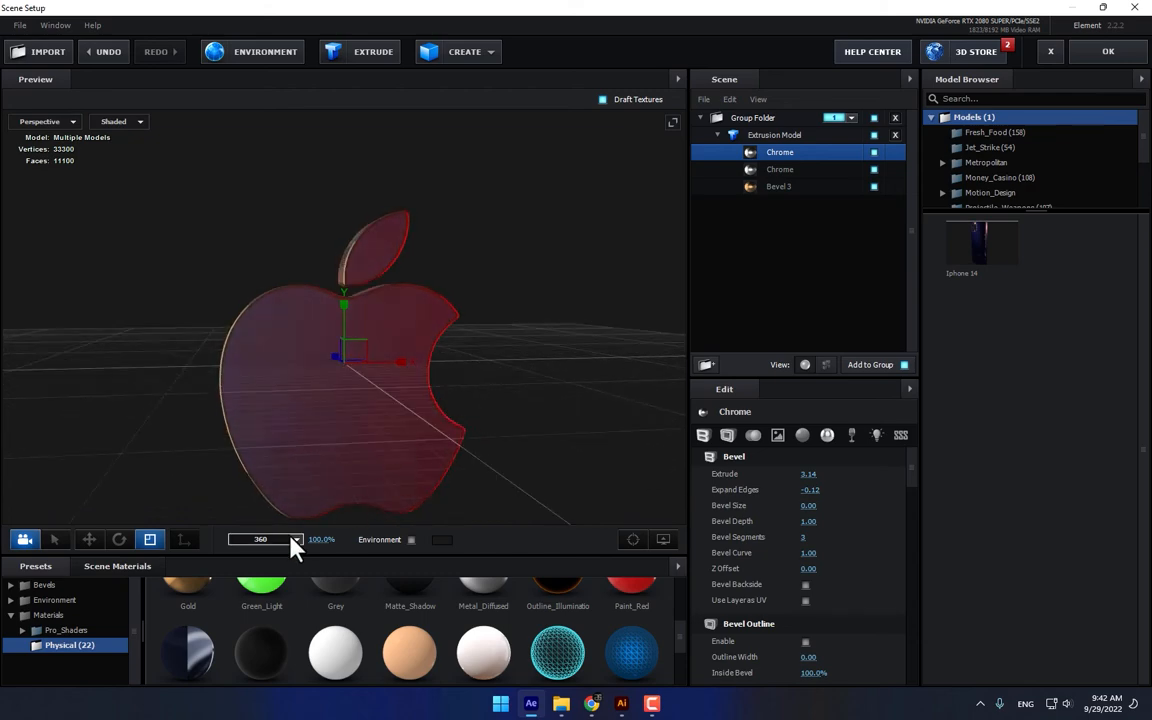
left_click(1108, 52)
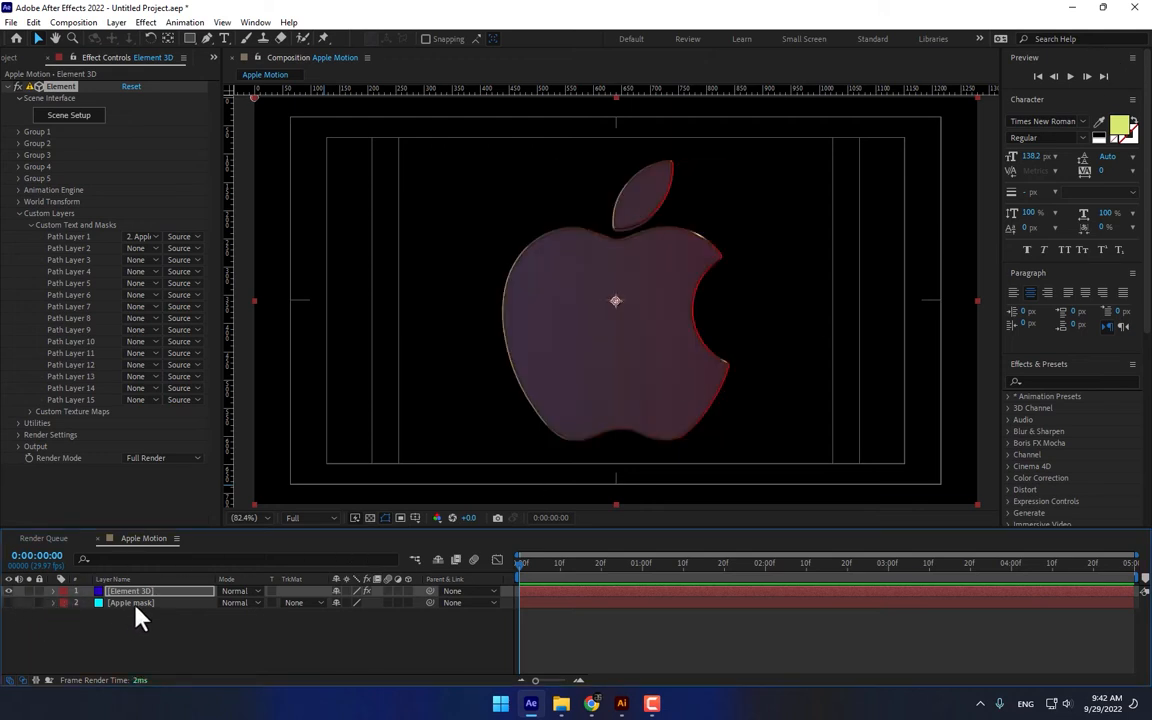
- Create a new 1280 × 720 solid named Sbaer with the colour 2800BD in the Apple Motion composition
left_click(137, 605)
left_click(112, 579)
left_click(180, 650)
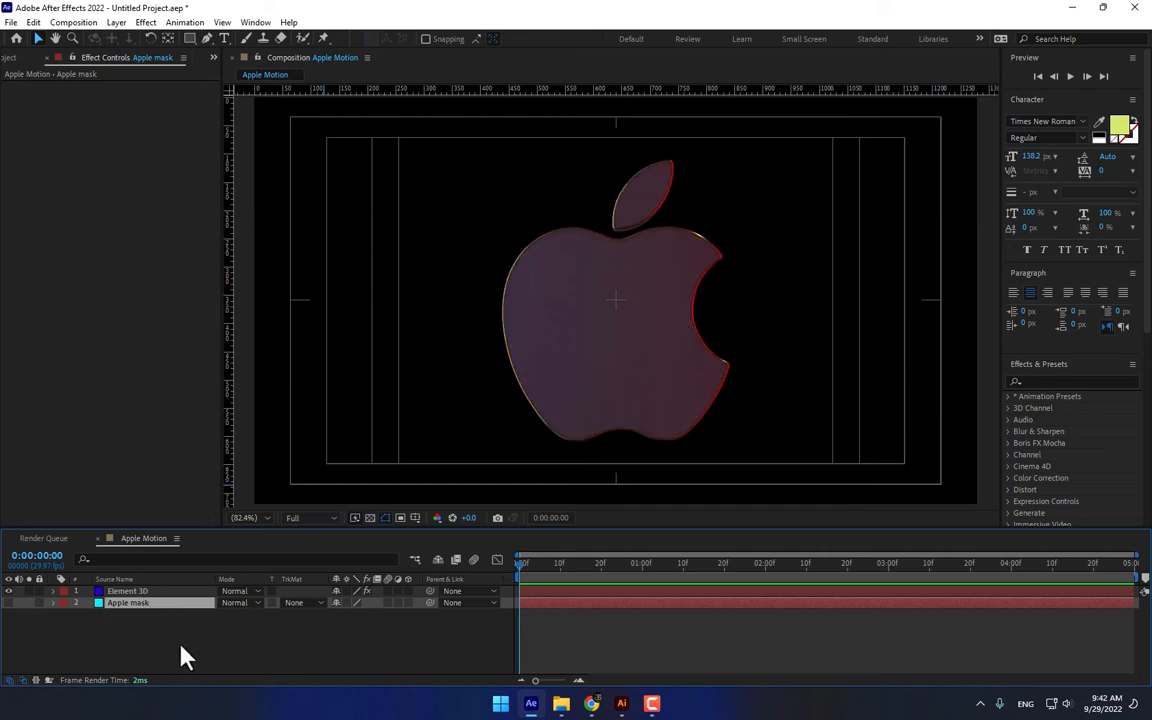
right_click(161, 650)
mouse_move(206, 485)
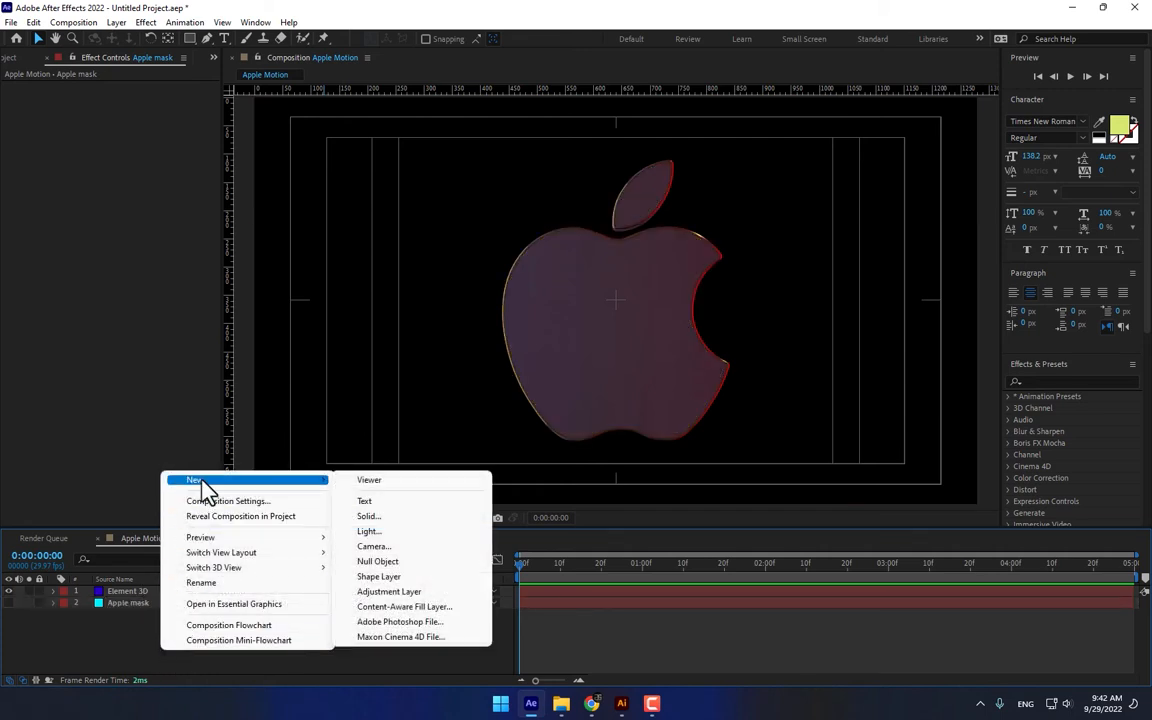
left_click(418, 517)
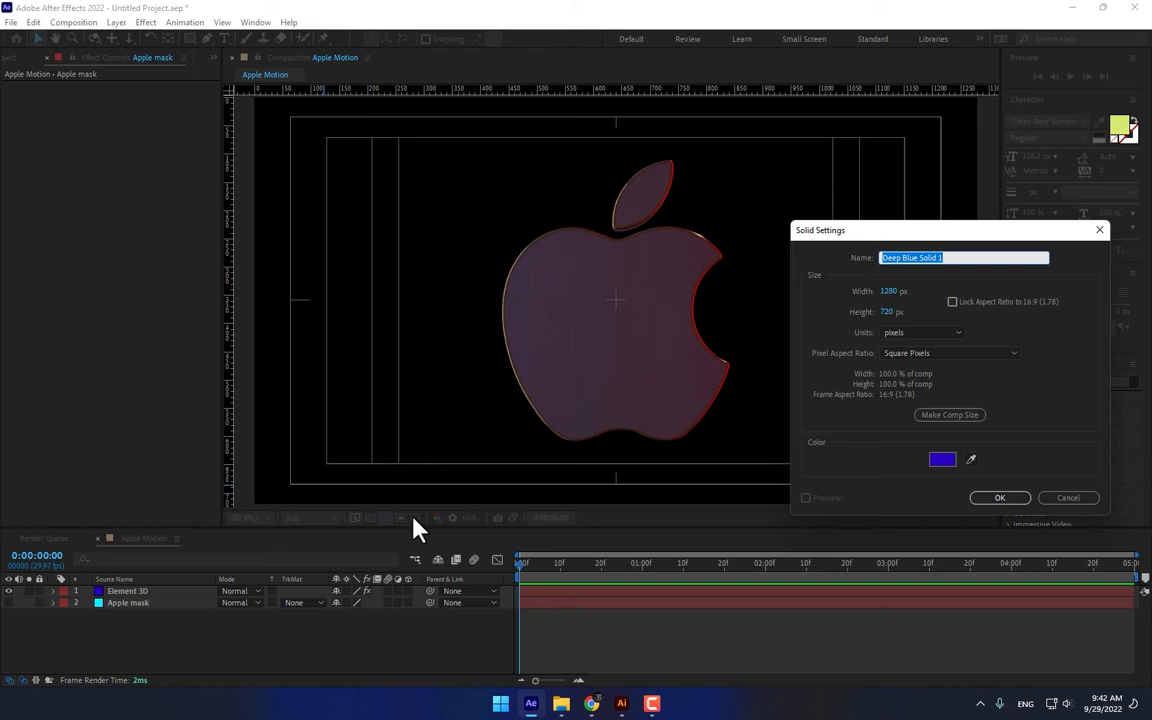
type("Shaer")
left_click(942, 460)
left_click(994, 520)
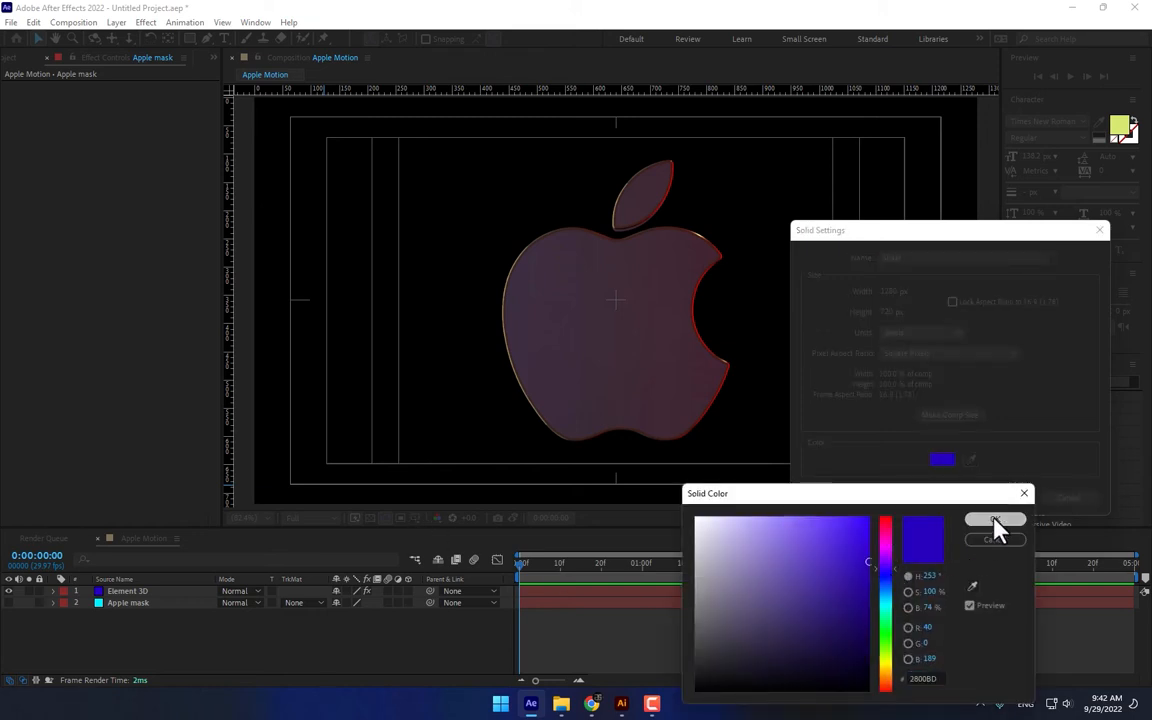
left_click(999, 498)
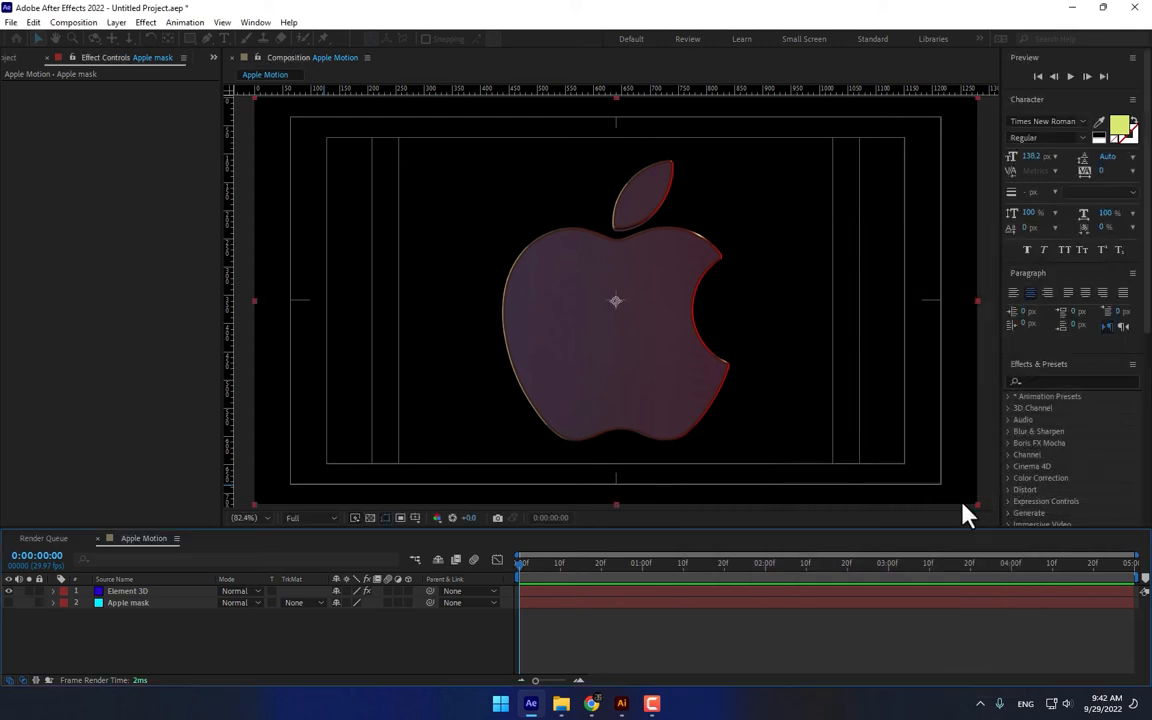
- Apply the Video Copilot Saber effect to the Sbaer solid and add the apple mask paths to the layer
left_click(146, 22)
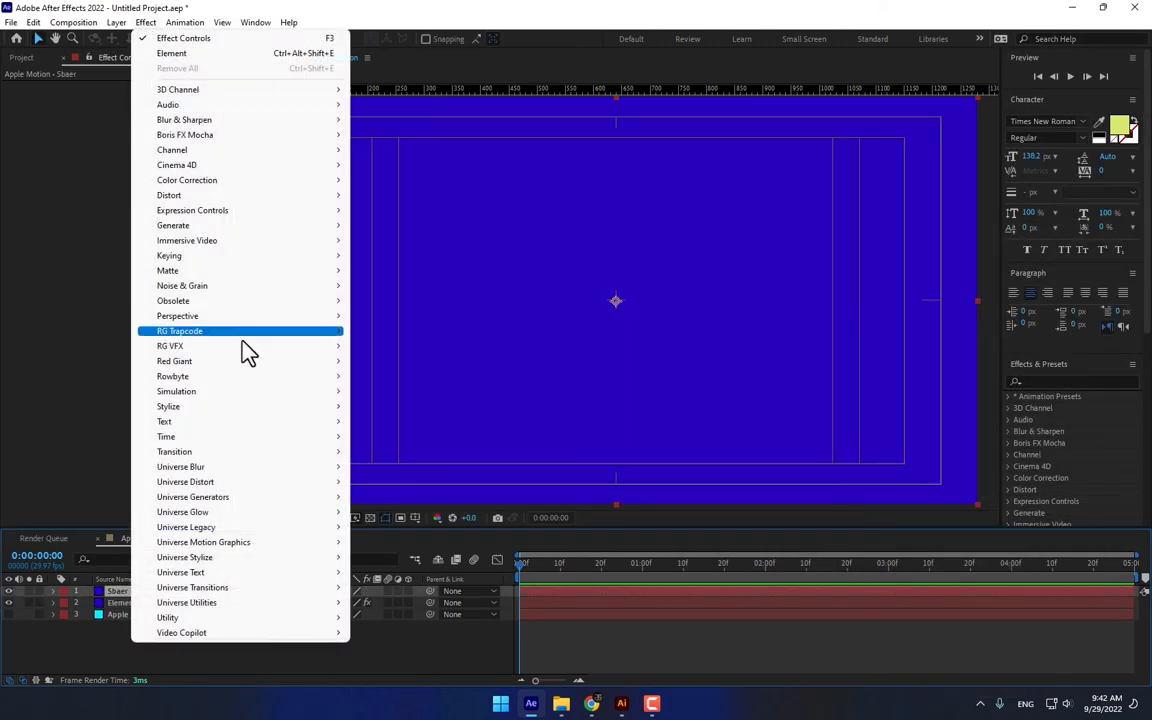
mouse_move(205, 633)
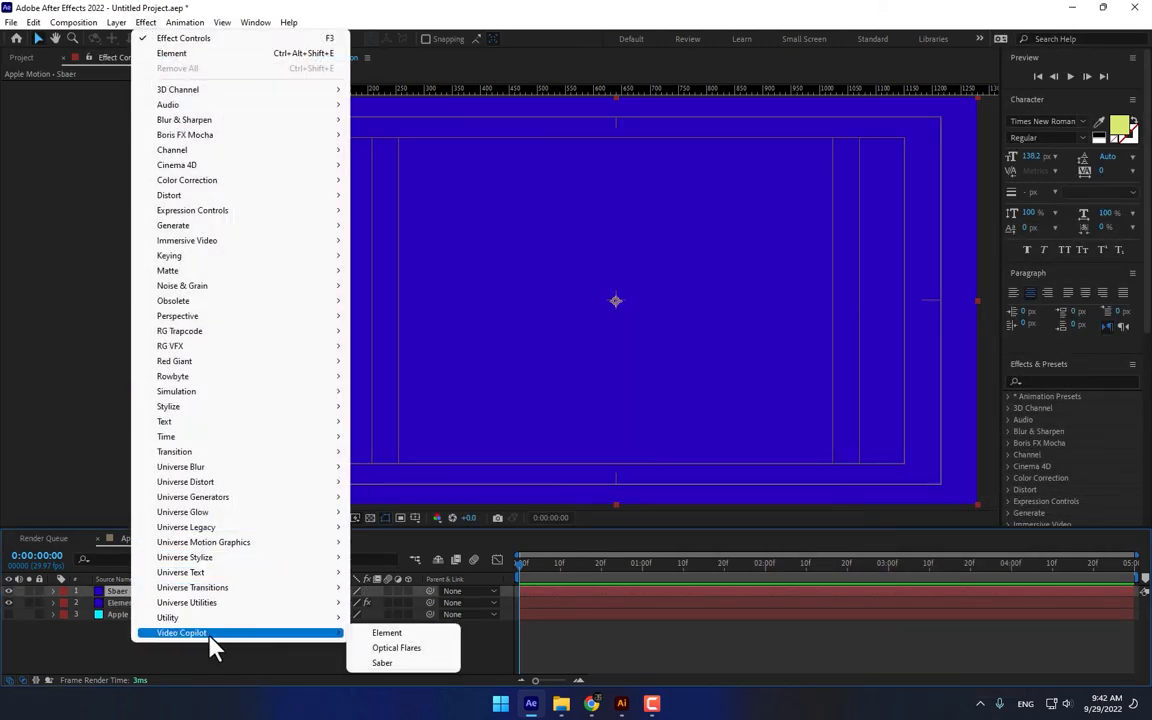
left_click(397, 664)
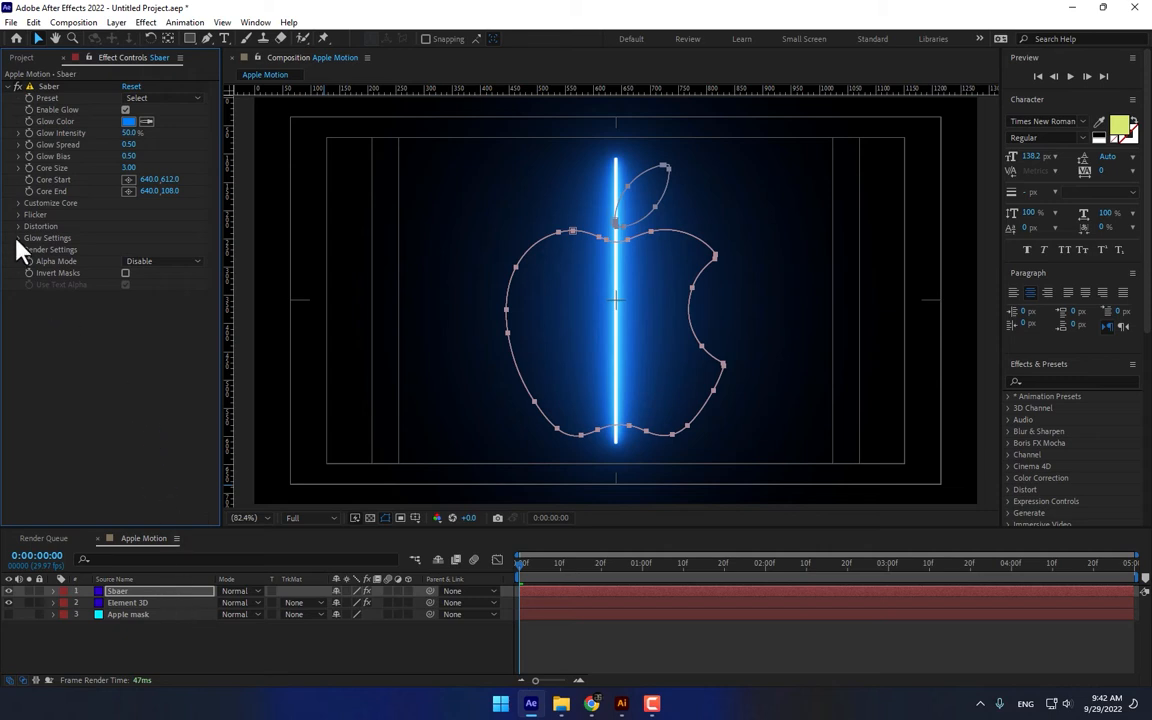
- Set the Saber core type to Layer Masks and the Sbaer layer's blending mode to Add
left_click(17, 203)
left_click(165, 217)
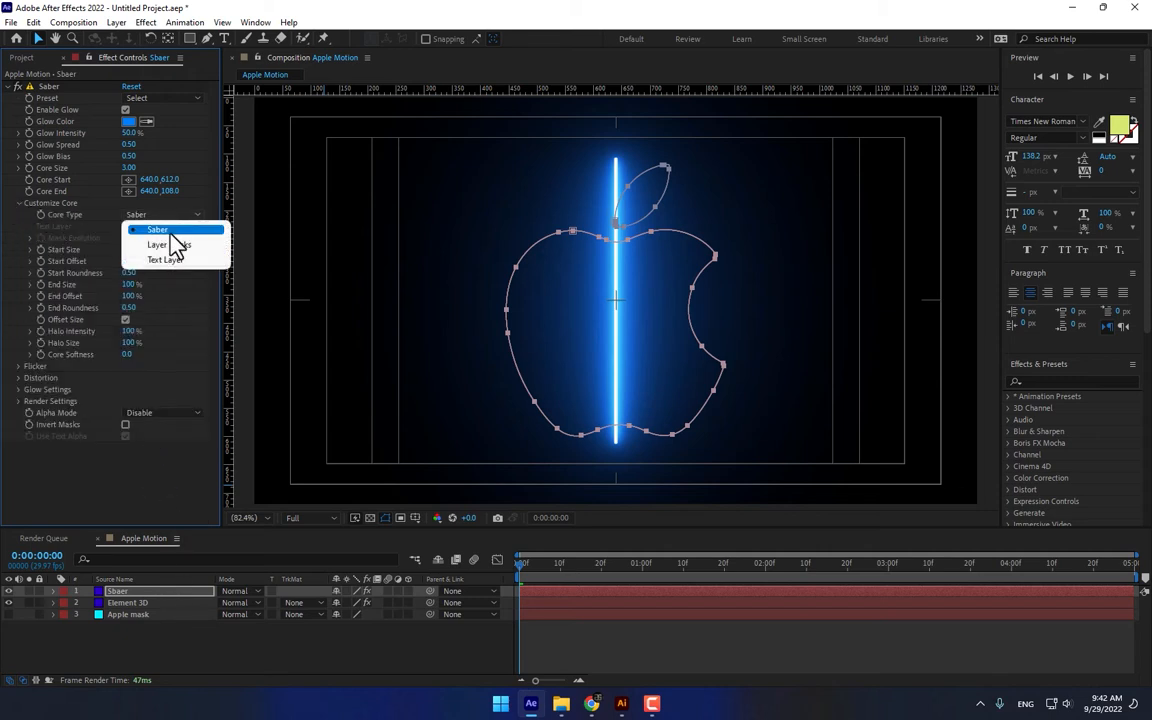
left_click(172, 244)
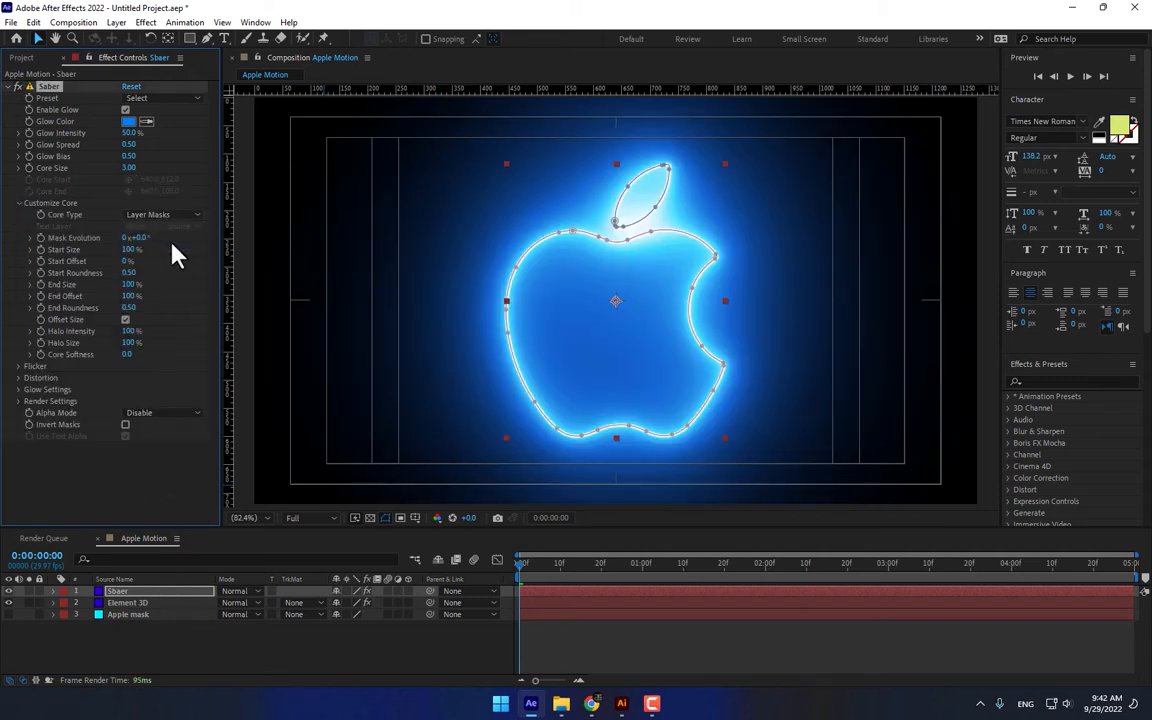
left_click(246, 592)
left_click(310, 224)
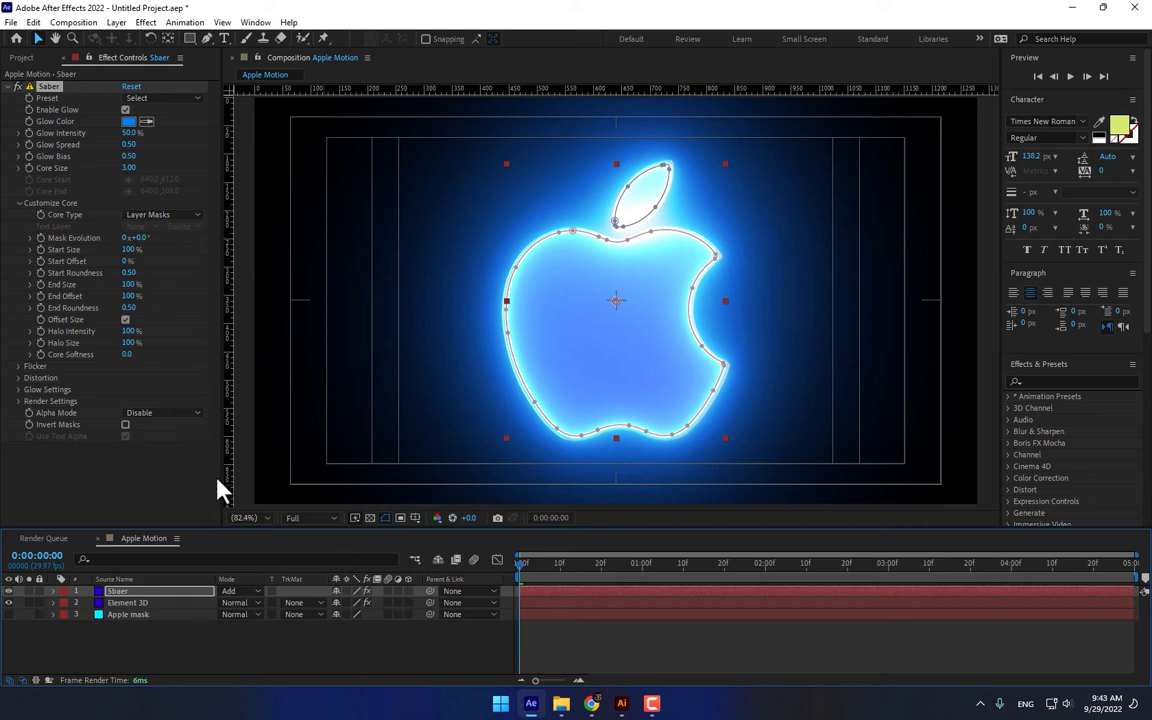
- Set the Saber glow colour to orange FF9C00 and the core size to 1
left_click(128, 121)
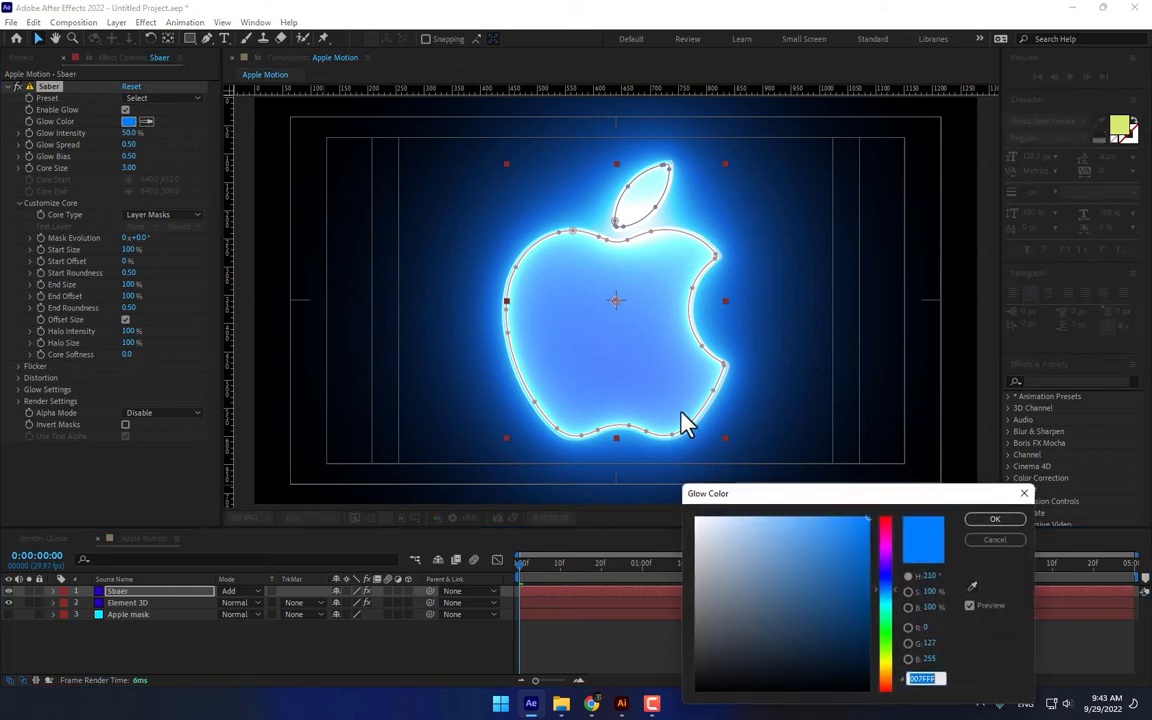
left_click(885, 680)
left_click(848, 545)
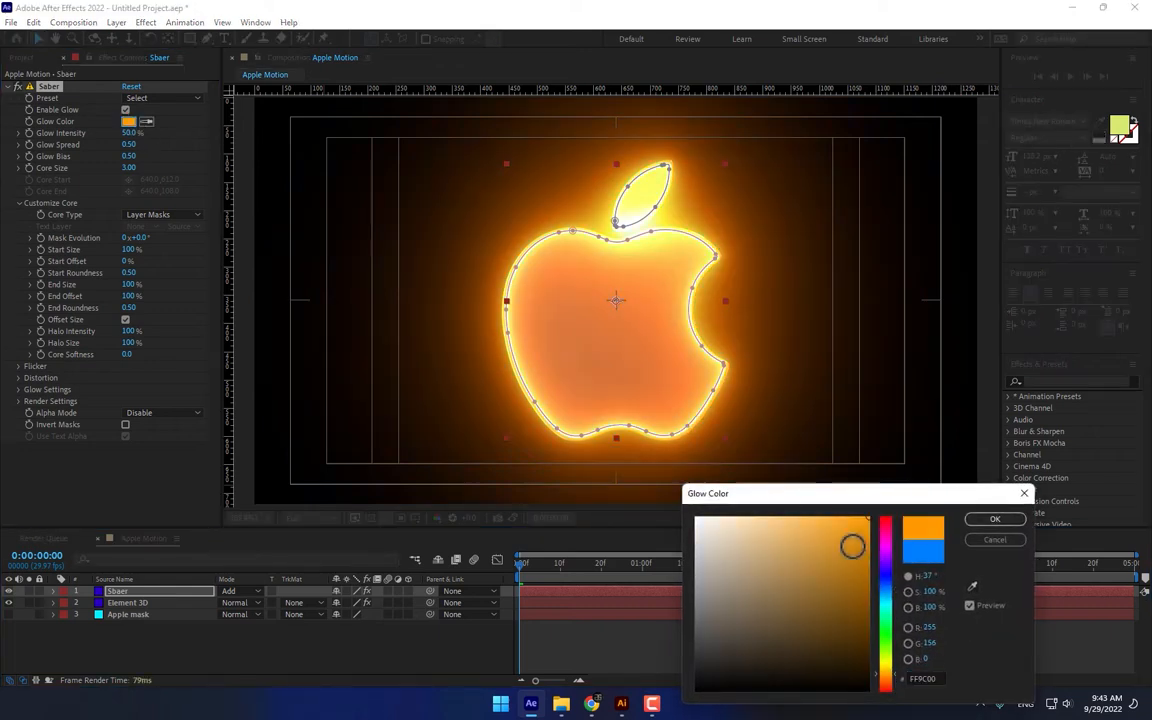
left_click(995, 519)
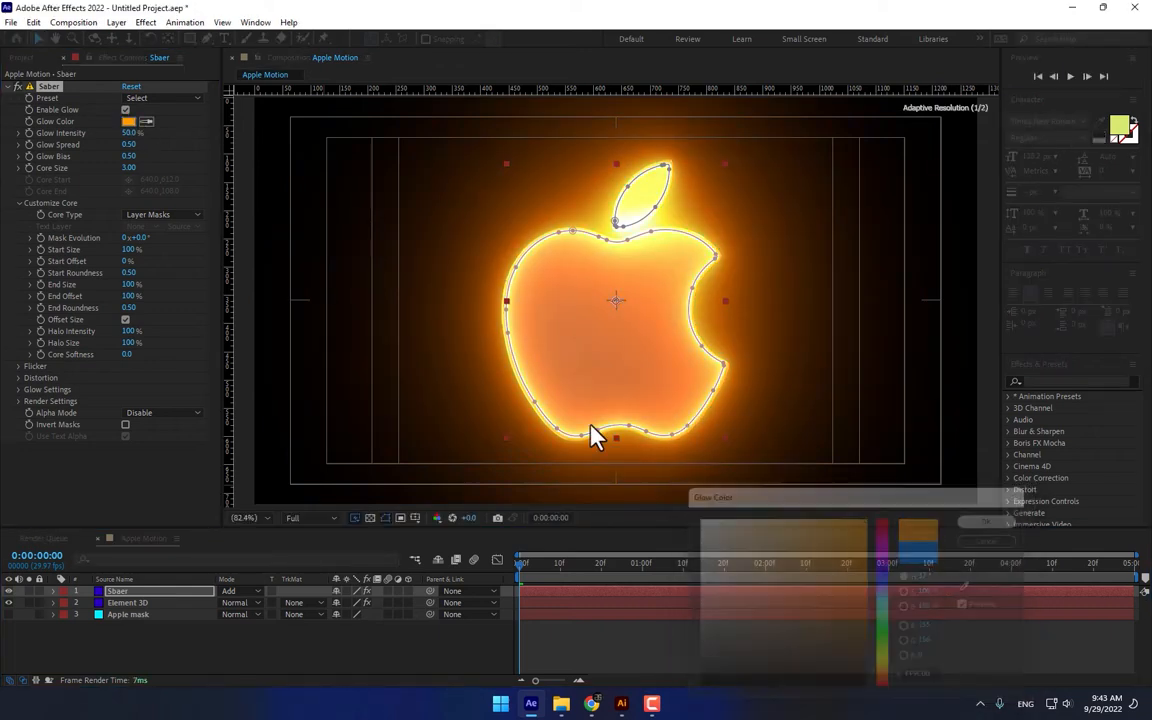
left_click(131, 168)
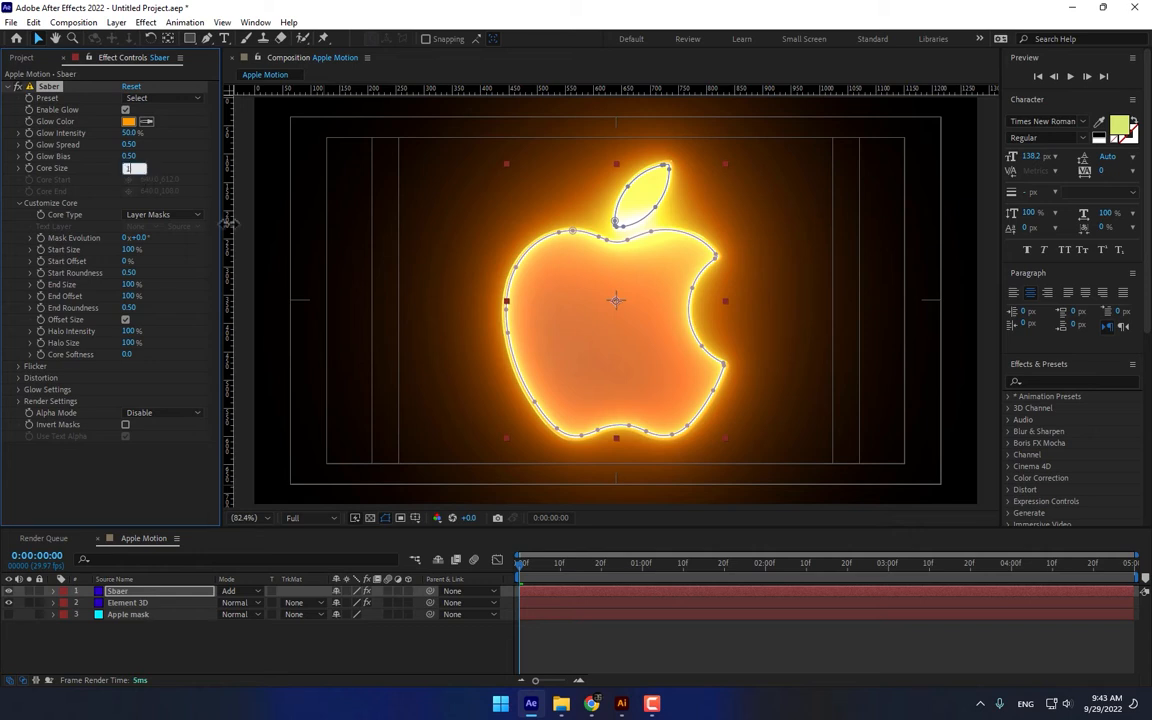
type("1")
key("Return")
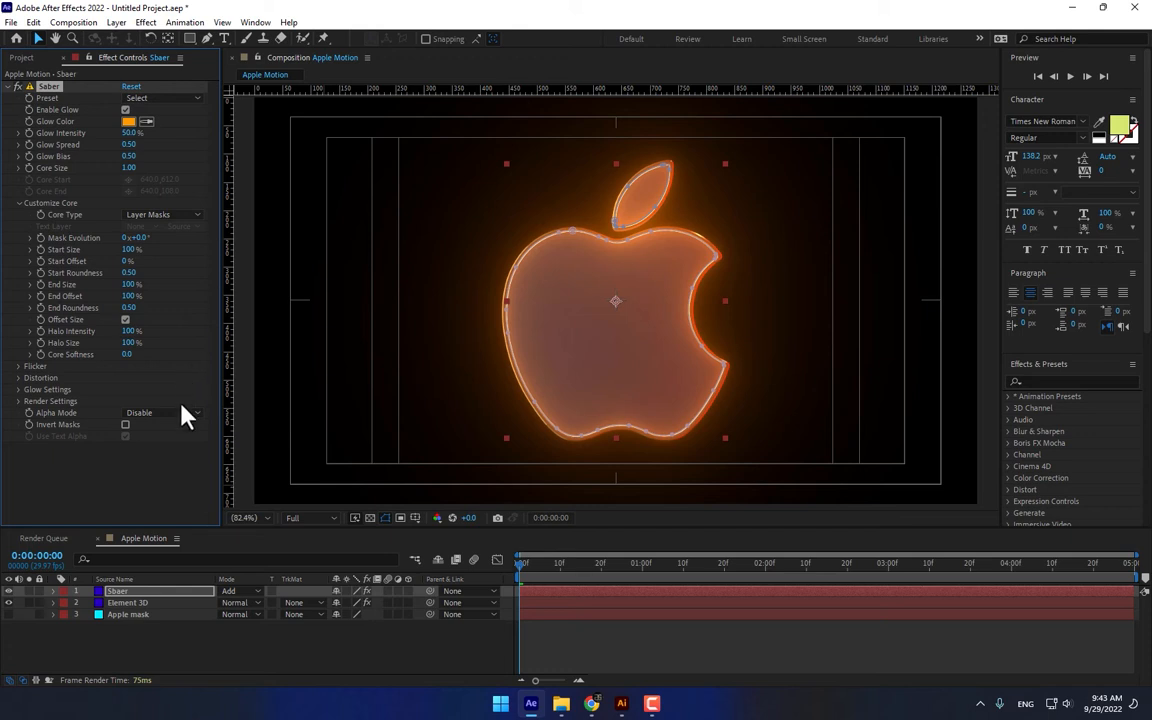
- Scale the Sbaer layer up to 100.9%
left_click(113, 598)
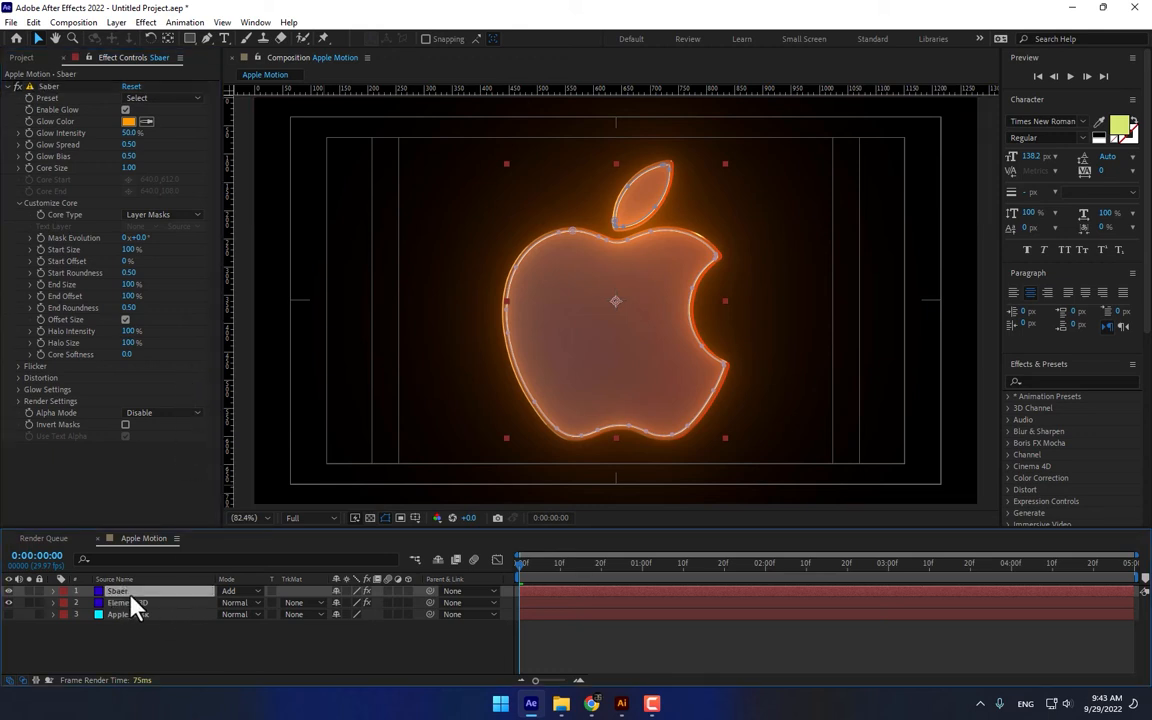
key("s")
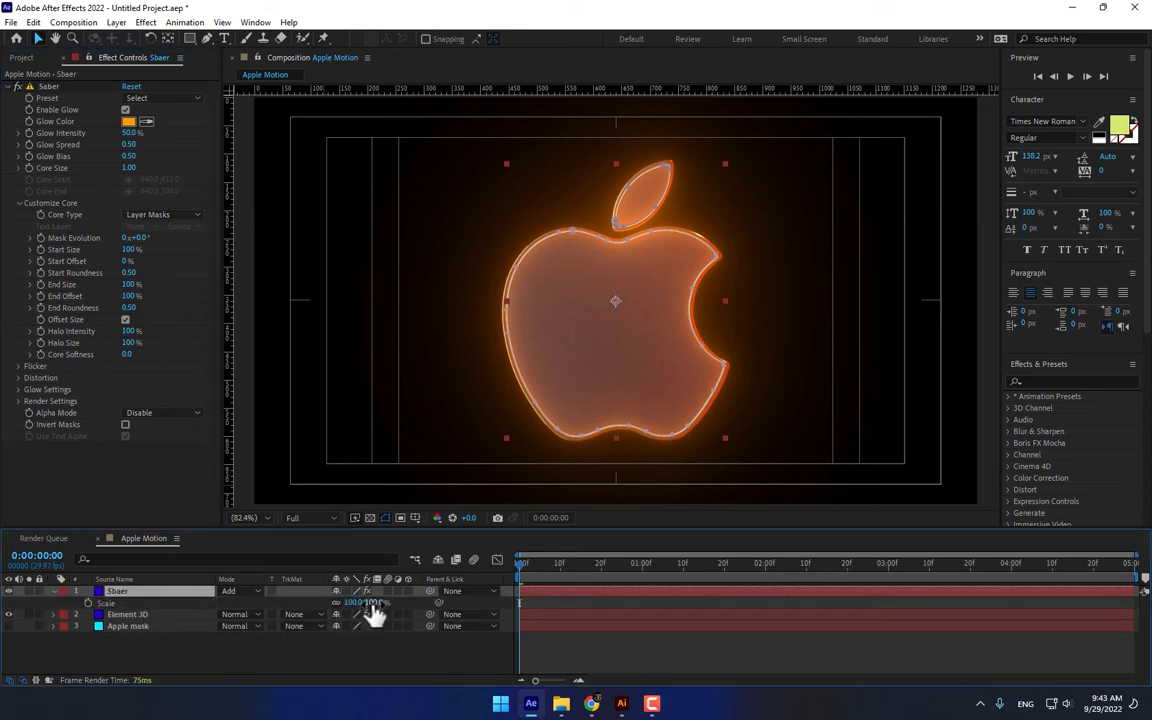
left_click_drag(372, 606, 385, 604)
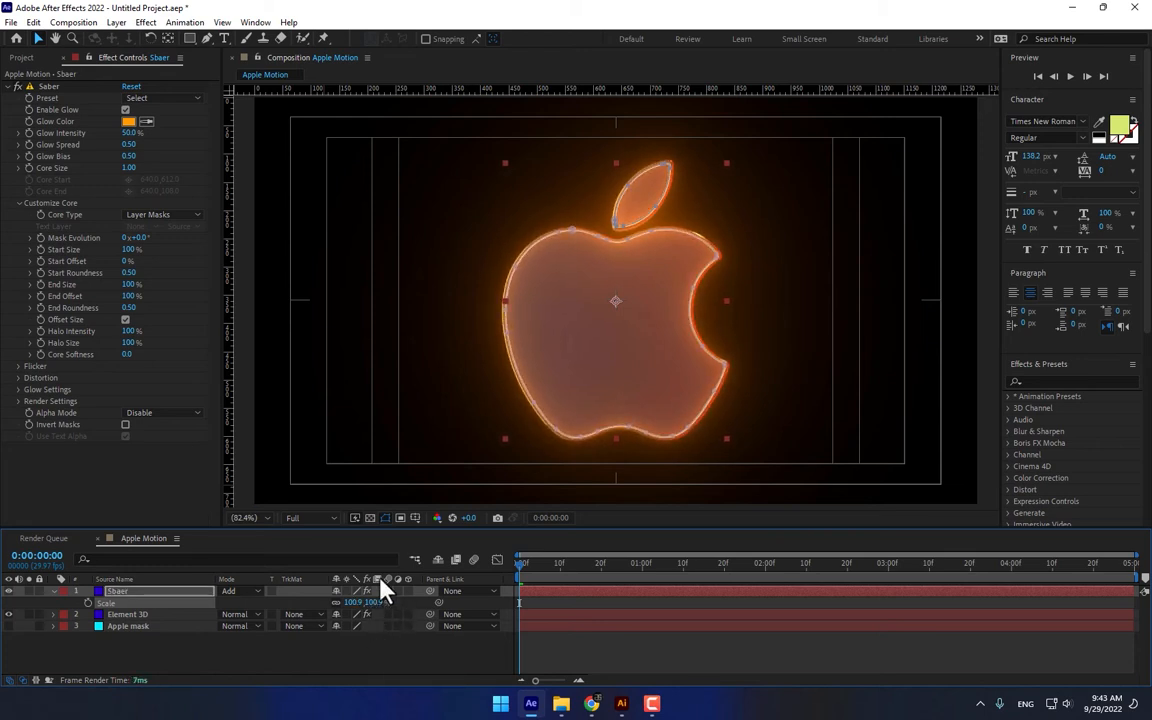
- Try making the Sbaer layer 3D and moving it in depth behind the logo in the Top view
left_click(410, 590)
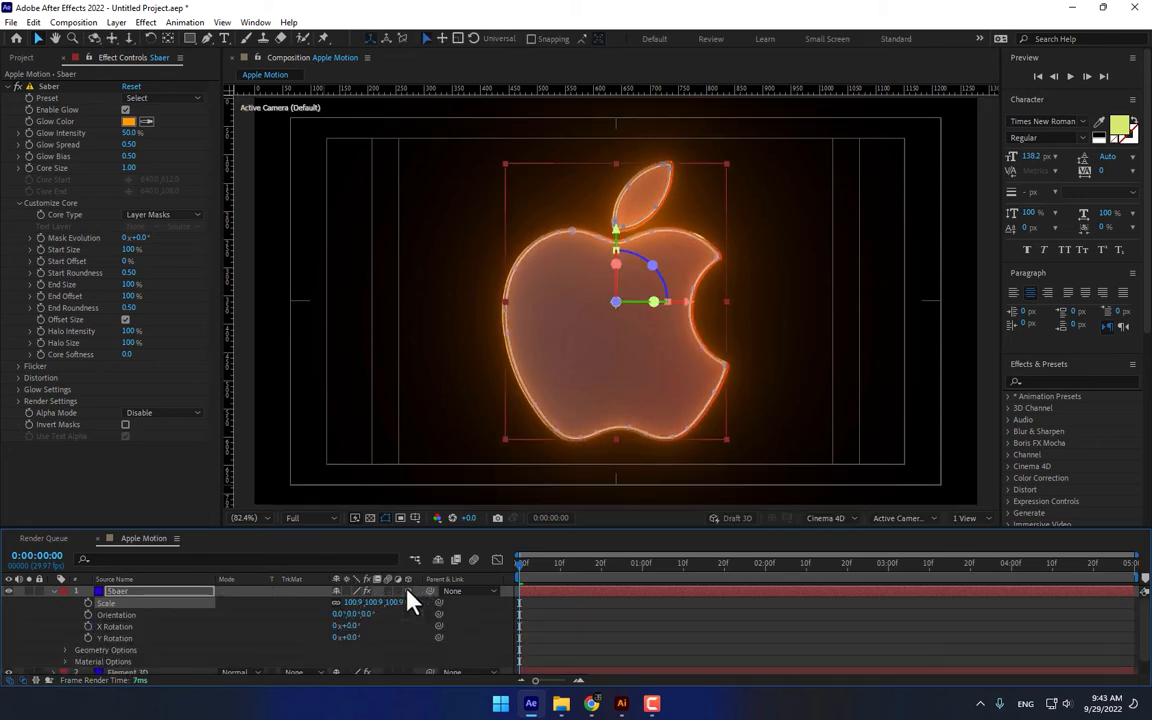
left_click(905, 518)
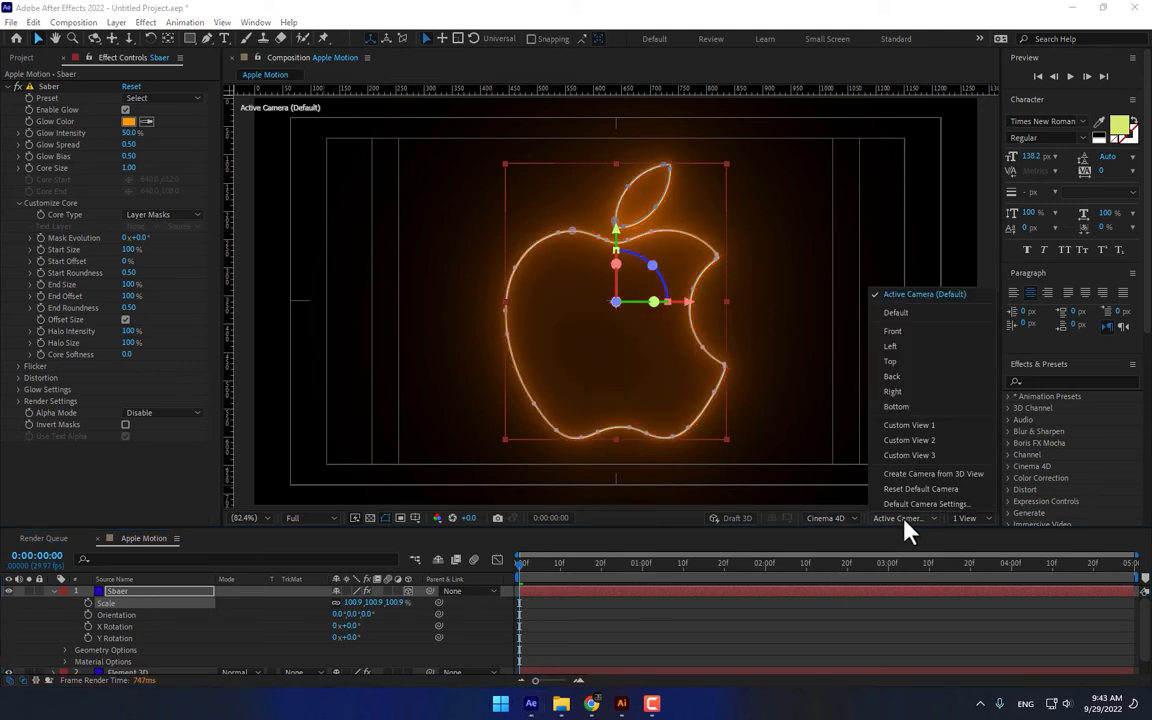
left_click(905, 388)
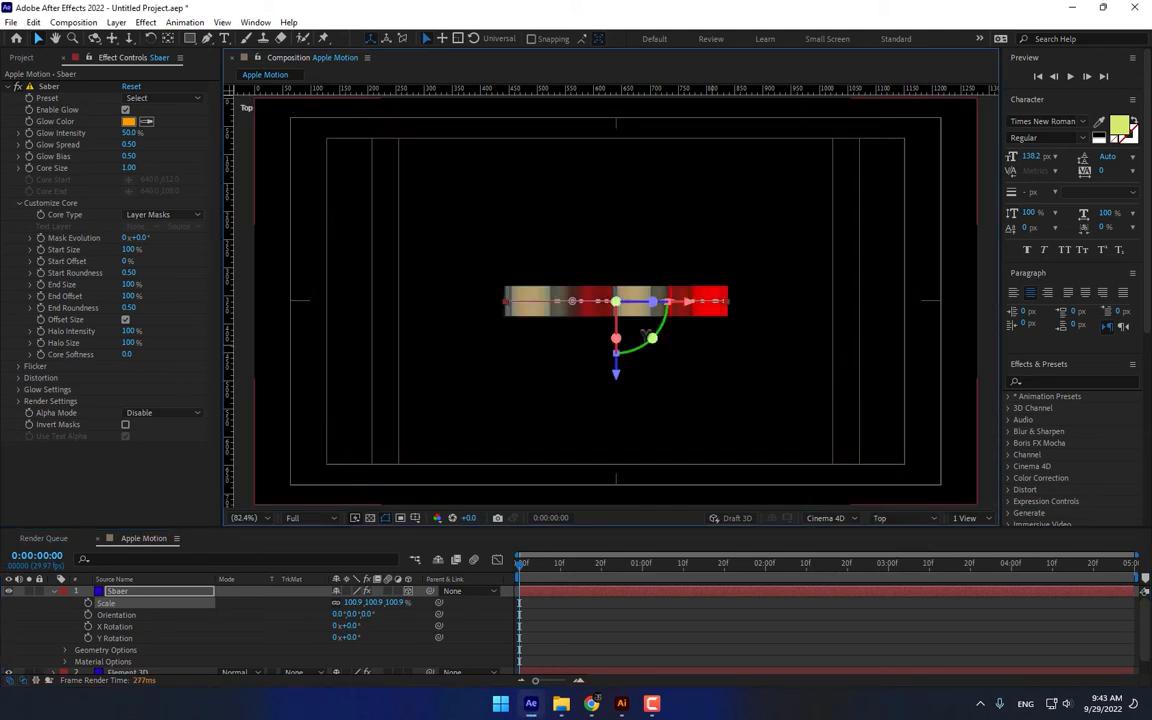
scroll(622, 334, "up", 3)
left_click_drag(617, 380, 630, 330)
- Add a two-node camera with the 28mm preset to the composition
scroll(146, 636, "down", 1)
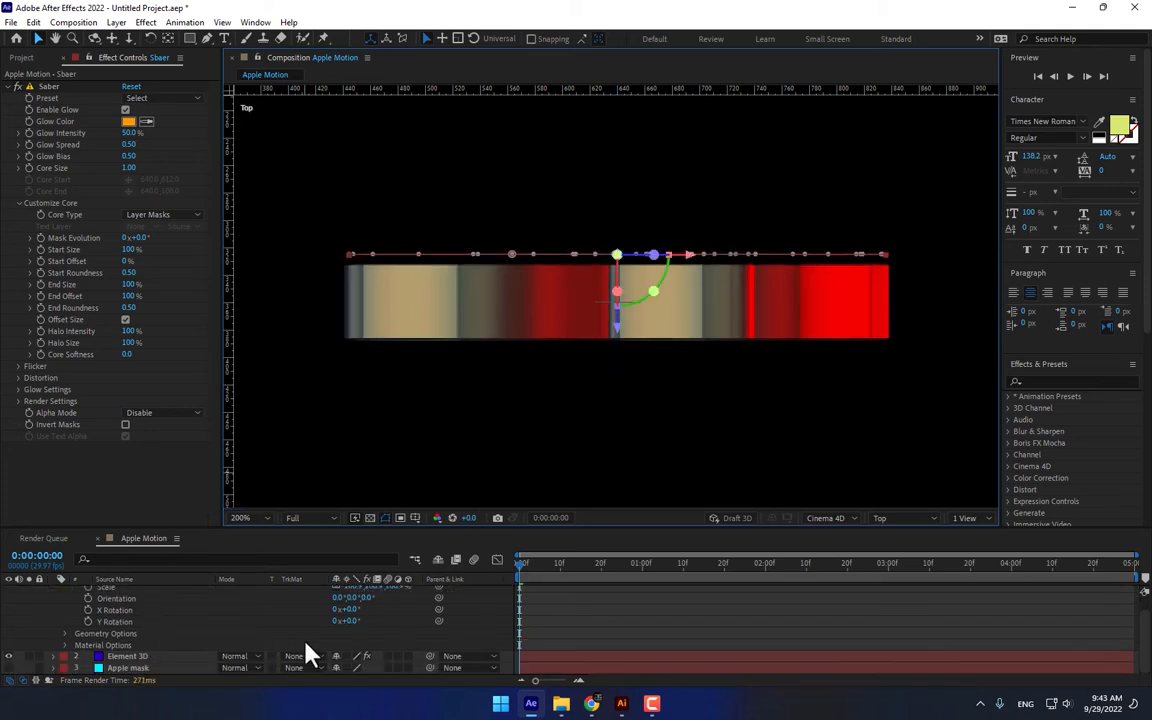
right_click(277, 622)
mouse_move(312, 466)
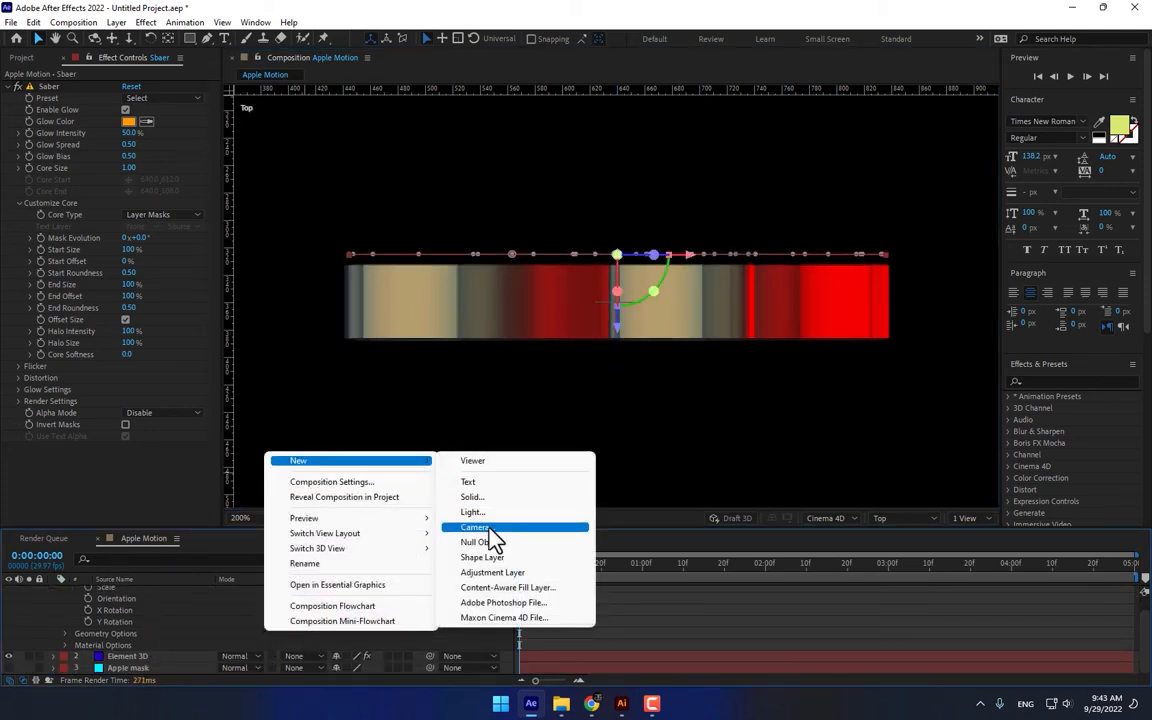
left_click(480, 527)
left_click(661, 245)
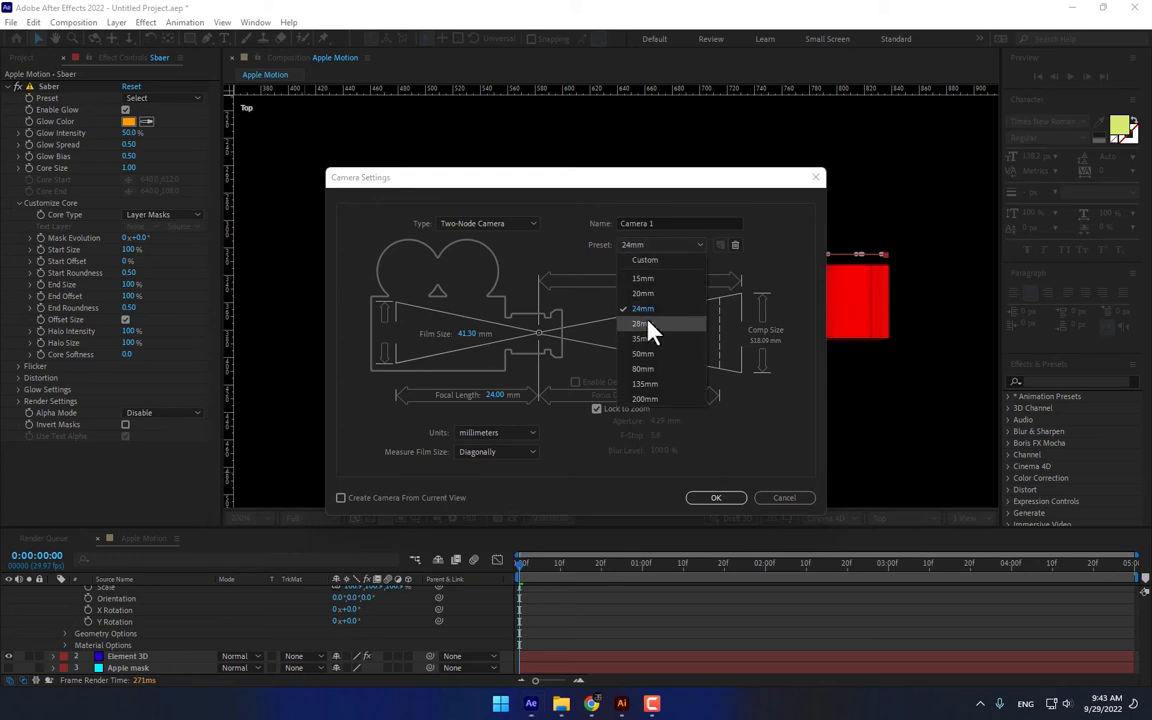
left_click(646, 324)
left_click(714, 498)
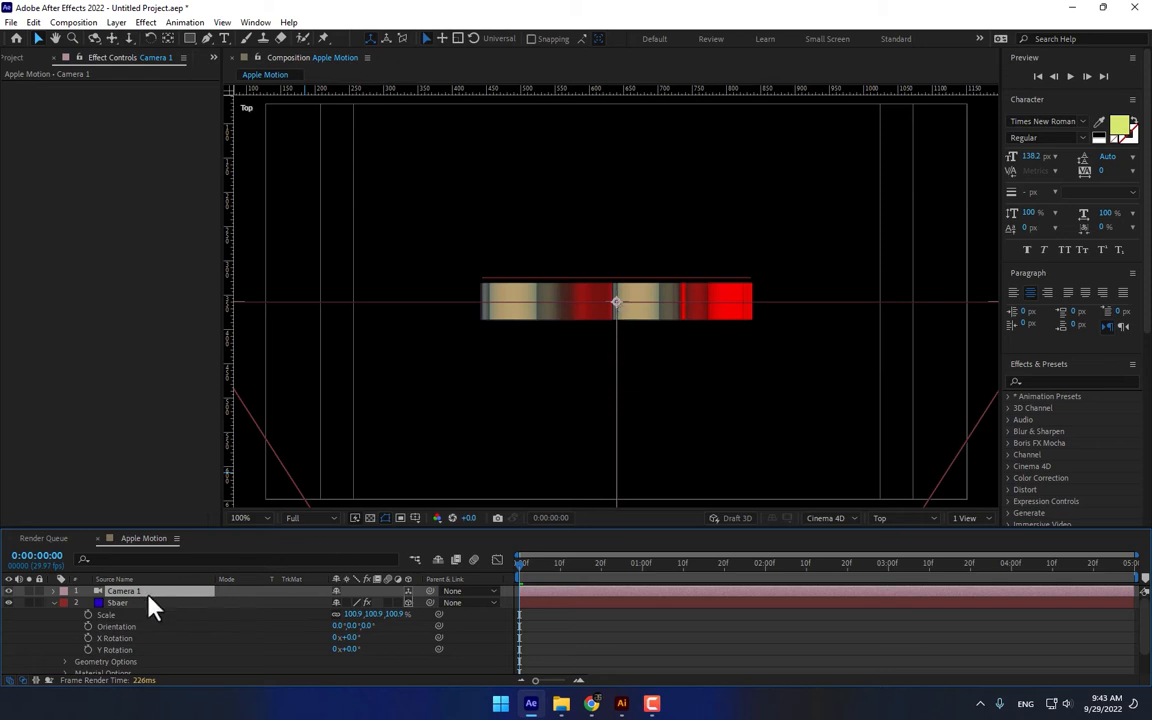
- Try moving the Sbaer layer forward in depth to the logo's front face, and return to the Active Camera view
left_click(121, 604)
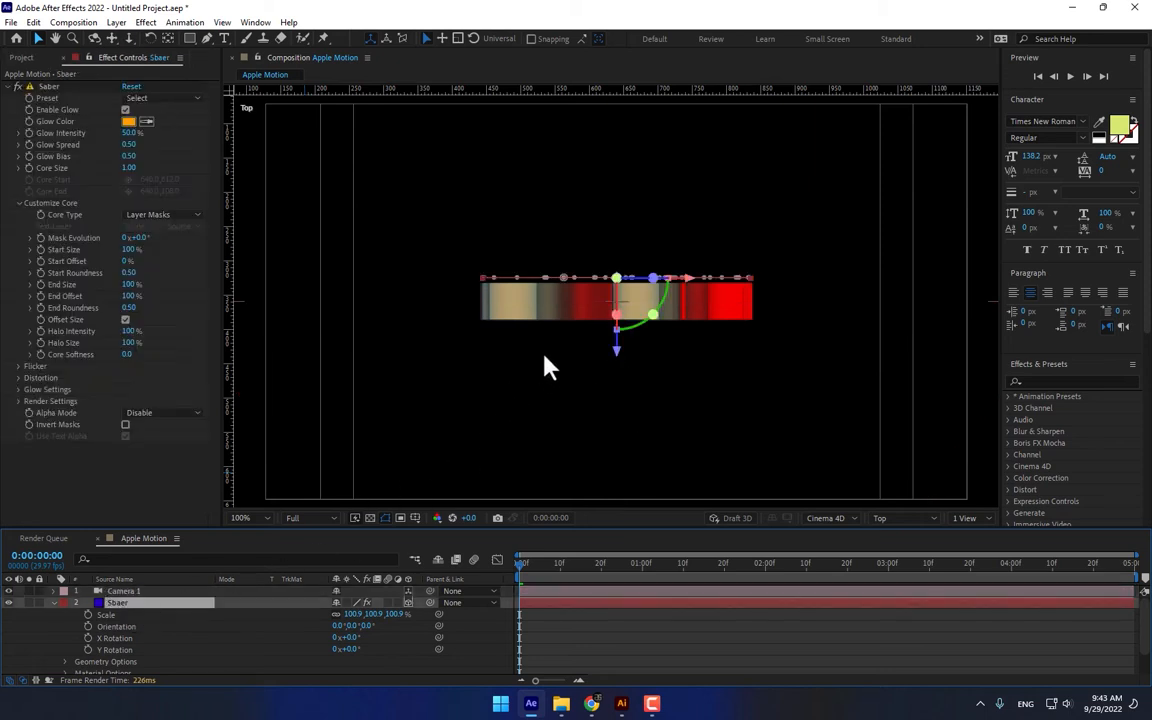
left_click_drag(617, 345, 635, 424)
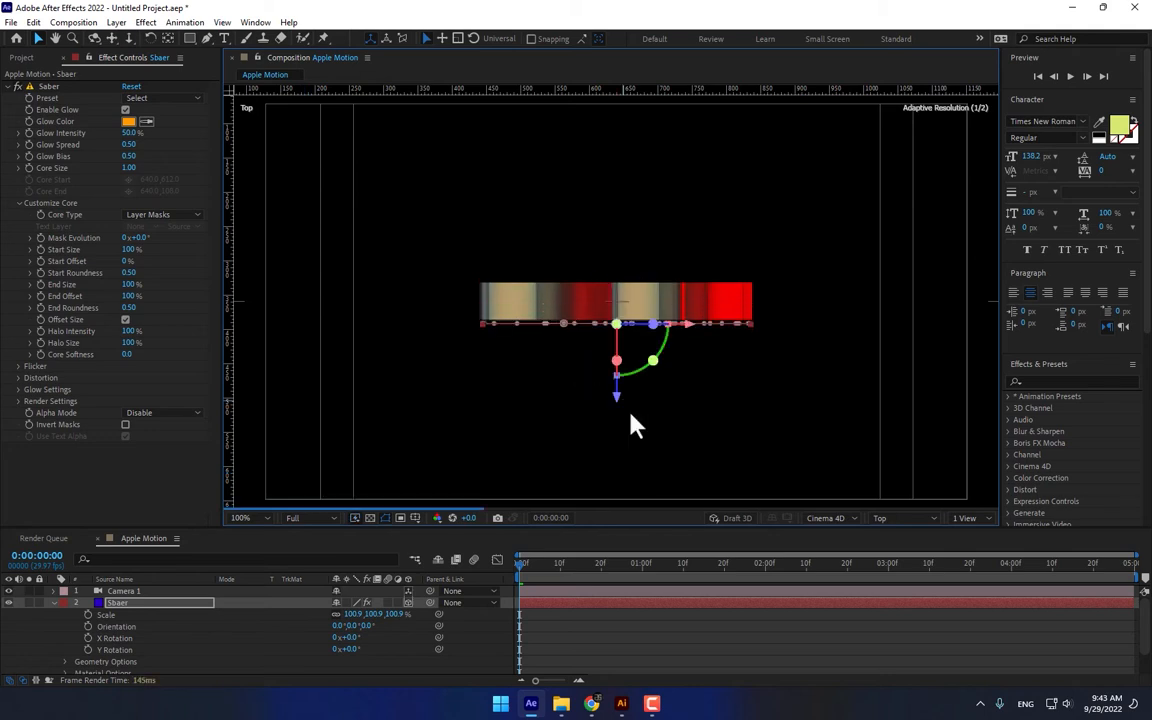
left_click(880, 520)
left_click(905, 285)
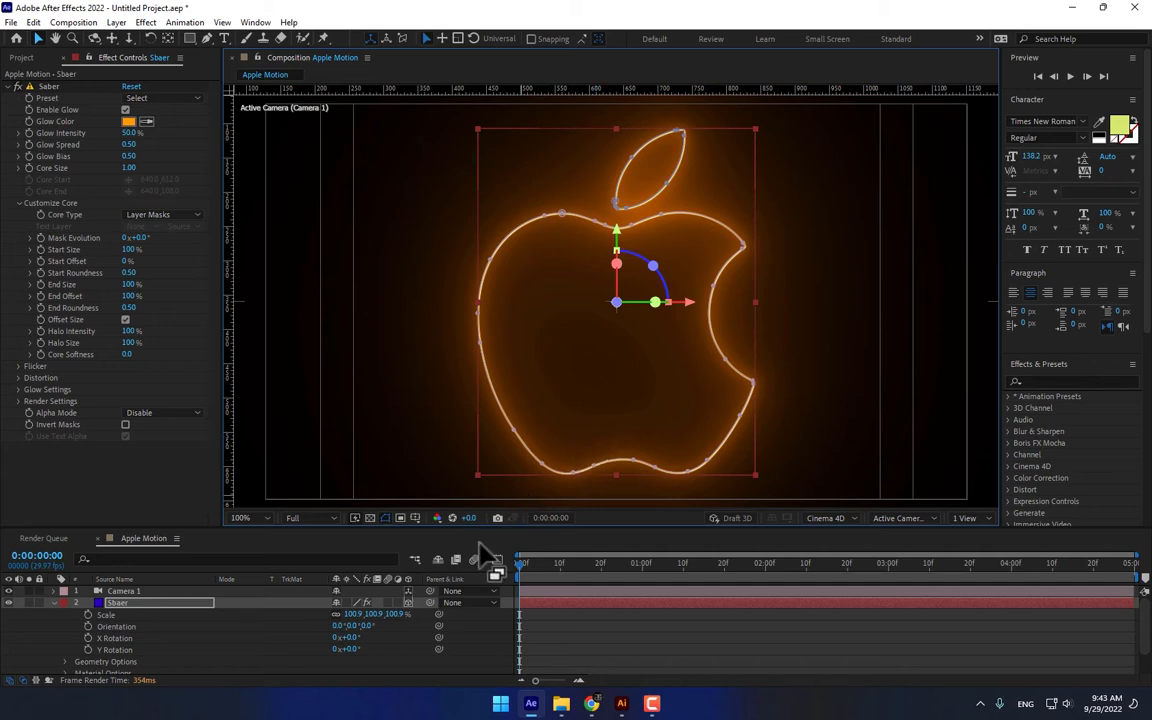
- Collapse the Sbaer layer's properties and turn the layer back into a 2D layer
left_click(180, 612)
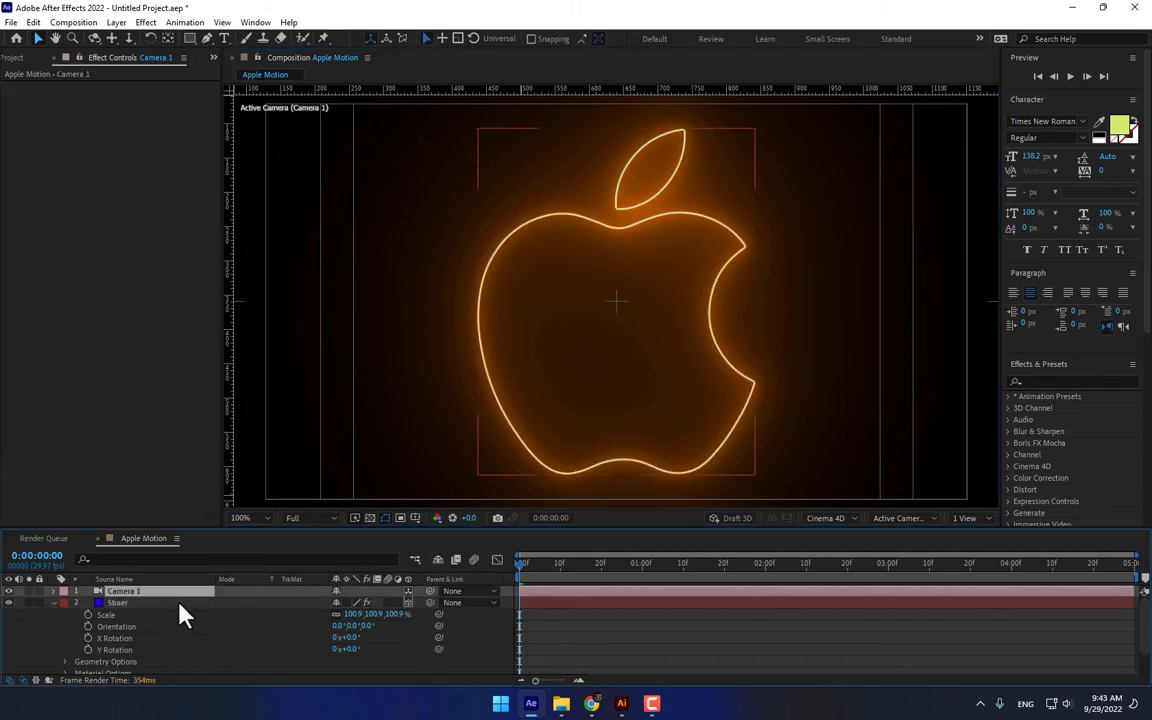
key("F4")
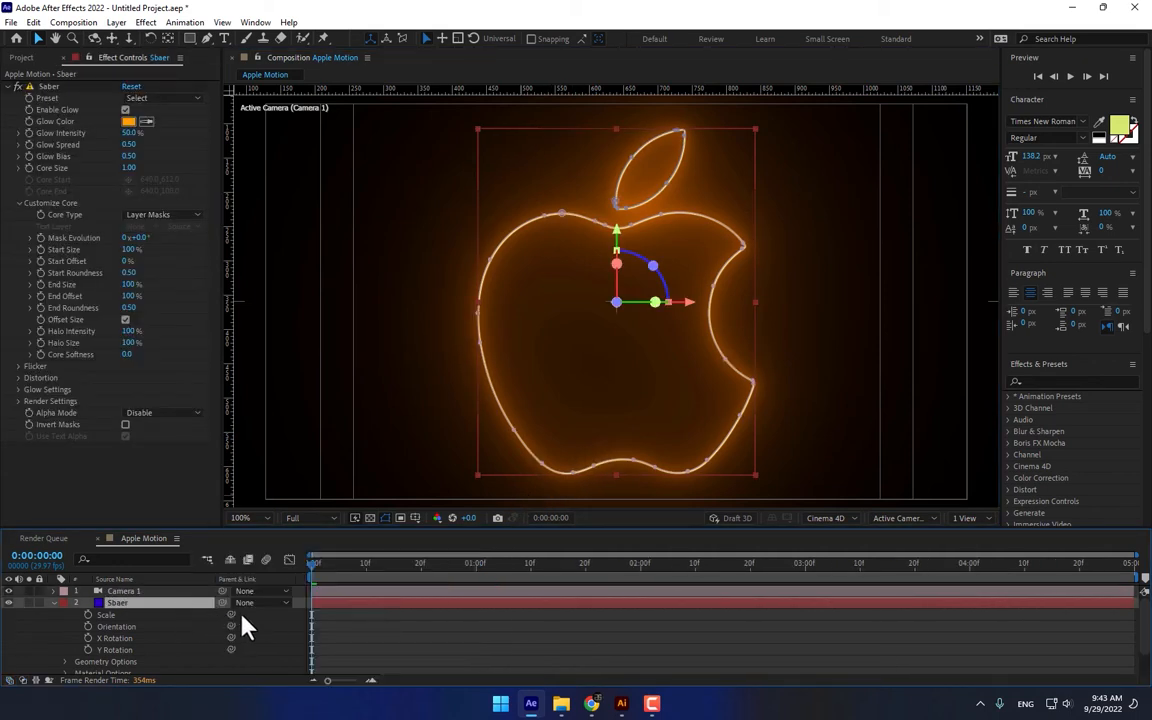
key("F4")
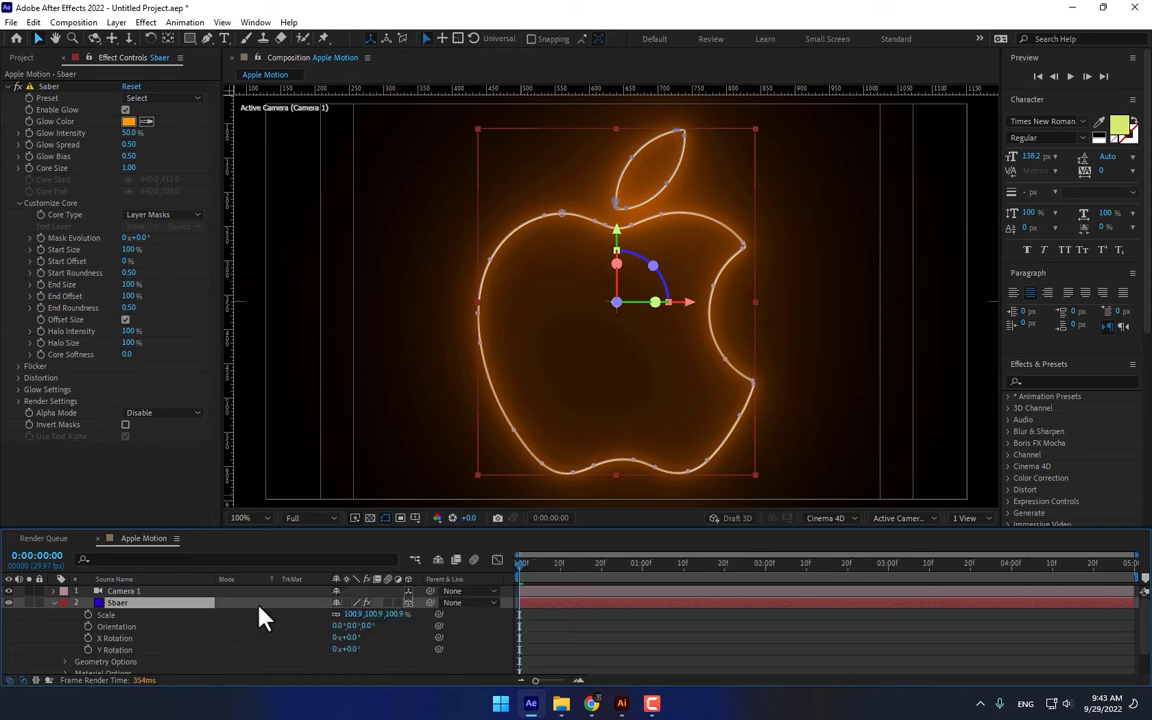
left_click(260, 605)
left_click(54, 603)
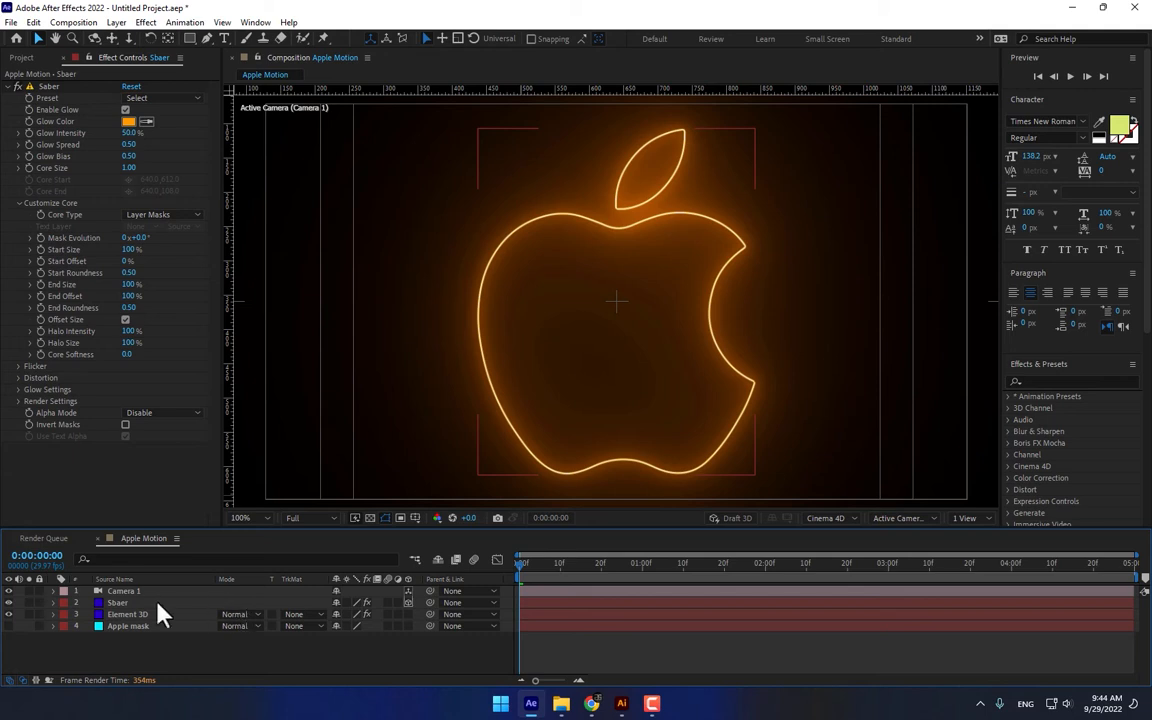
left_click(115, 604)
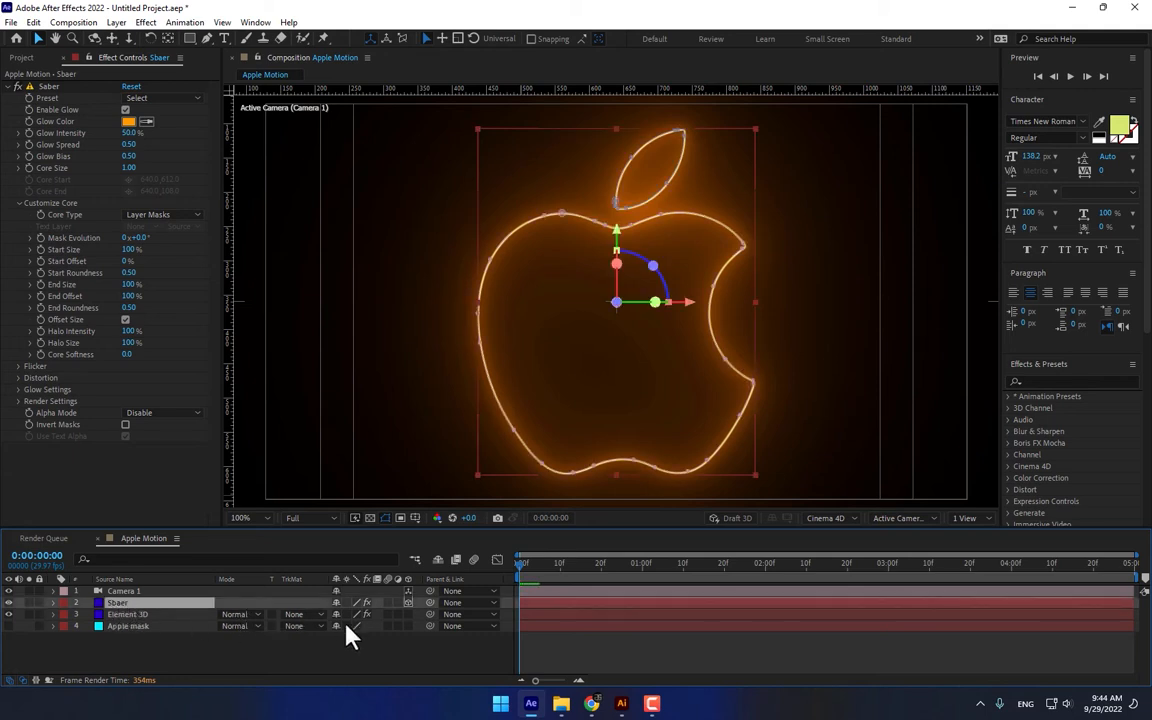
left_click(407, 614)
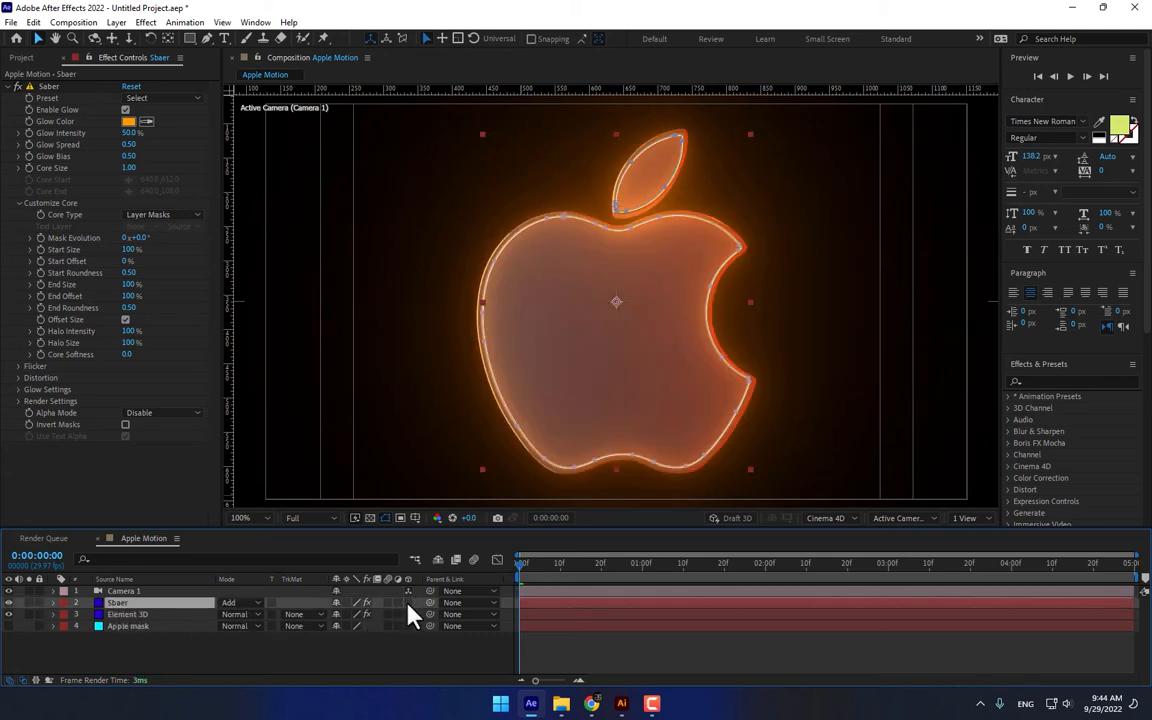
- Try making the Sbaer layer 3D, orbit the camera around the logo, and turn the layer back into a 2D layer
left_click(407, 614)
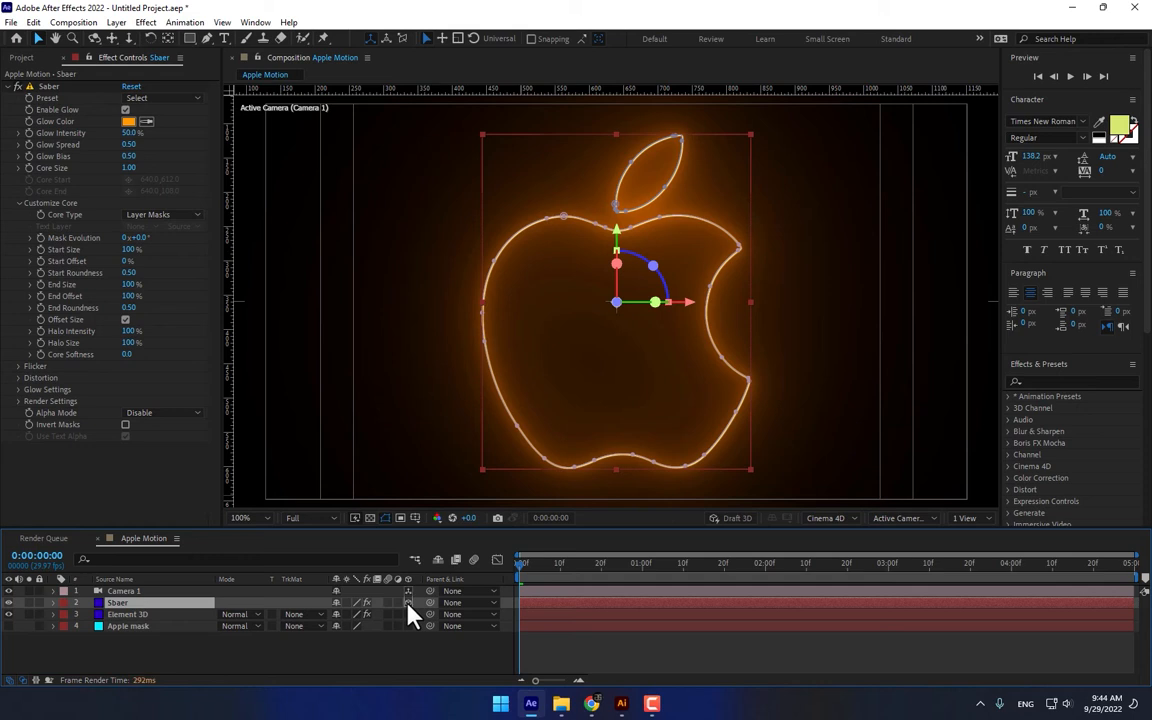
left_click(360, 663)
left_click(95, 38)
mouse_move(566, 311)
left_mouse_down()
mouse_move(640, 334)
mouse_move(746, 296)
mouse_move(830, 283)
mouse_move(872, 350)
mouse_move(820, 285)
mouse_move(784, 298)
mouse_move(607, 296)
mouse_move(587, 313)
left_mouse_up()
left_click(150, 603)
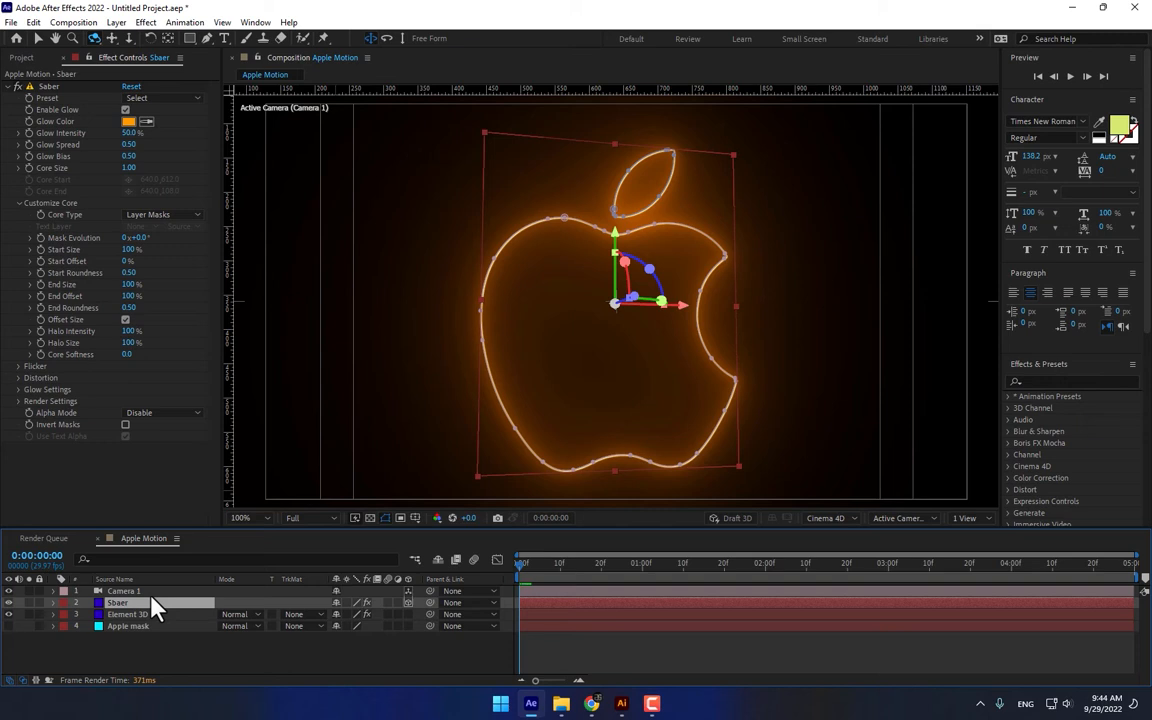
left_click(407, 603)
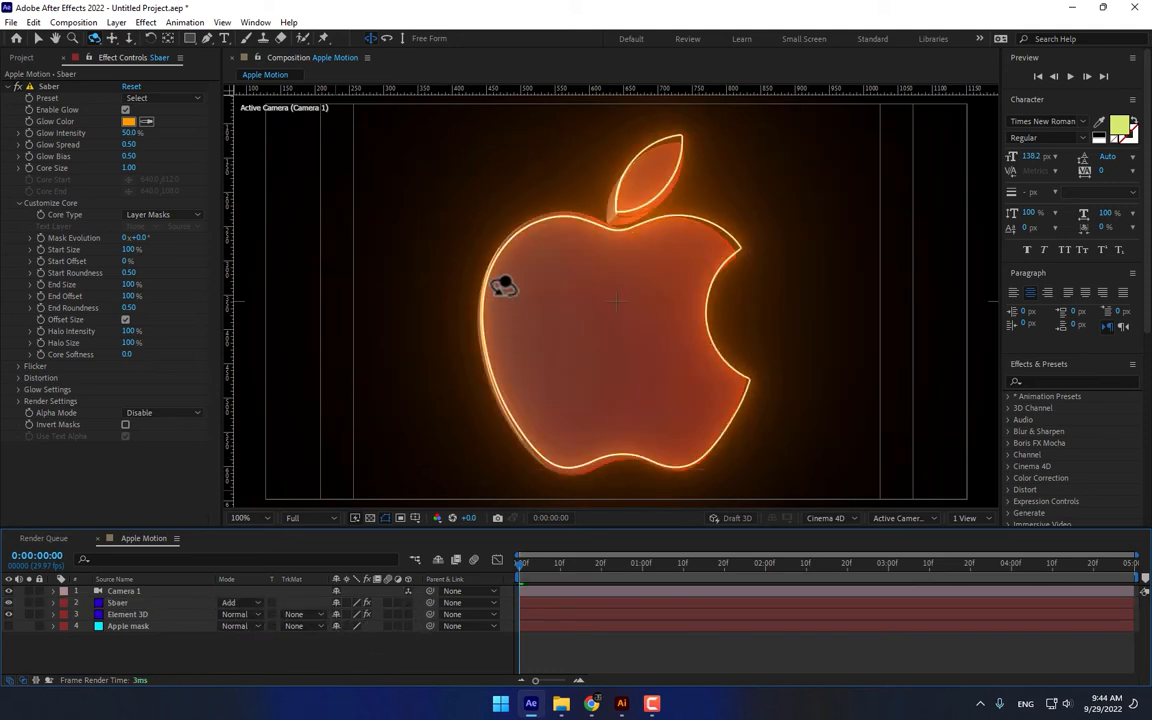
mouse_move(506, 285)
left_mouse_down()
mouse_move(594, 311)
mouse_move(519, 316)
mouse_move(507, 303)
left_mouse_up()
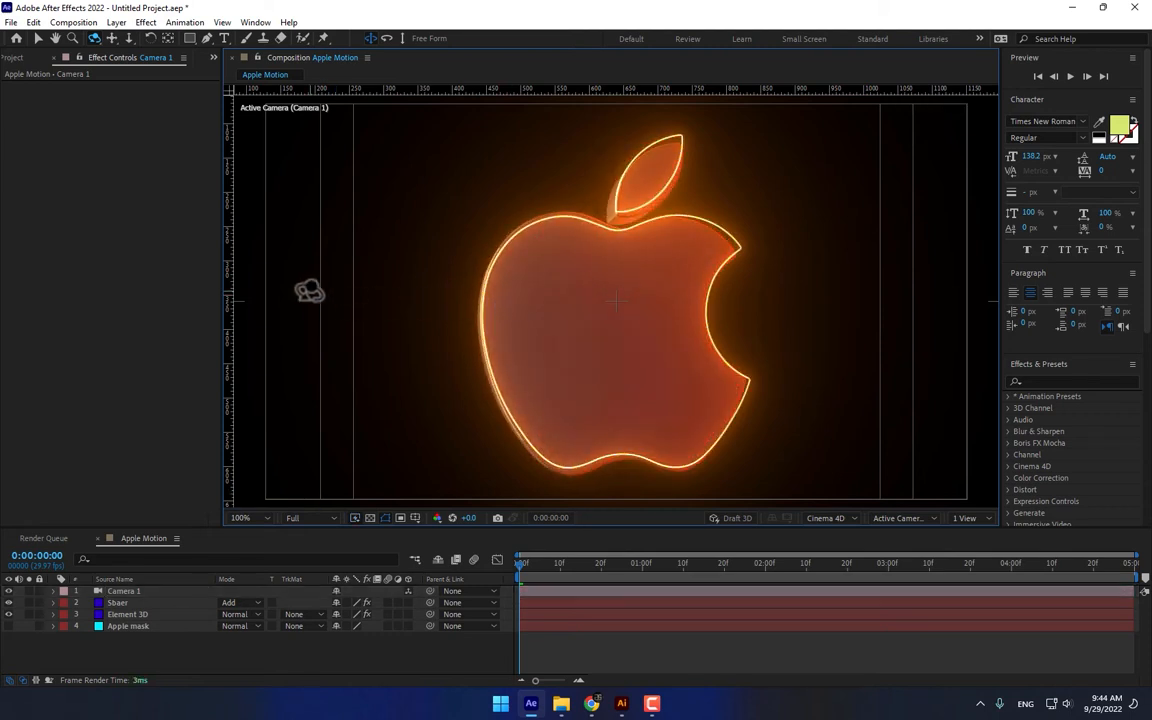
- Make the Sbaer layer 3D and switch the composition's 3D renderer to Classic 3D
left_click(409, 602)
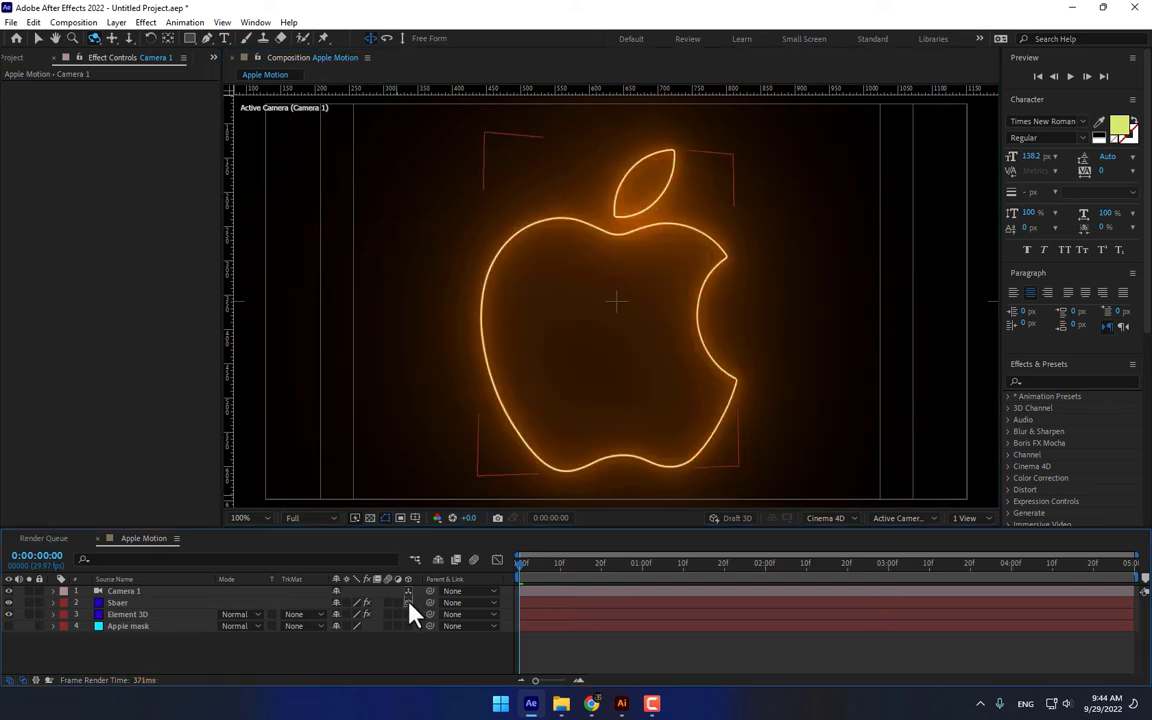
left_click(828, 519)
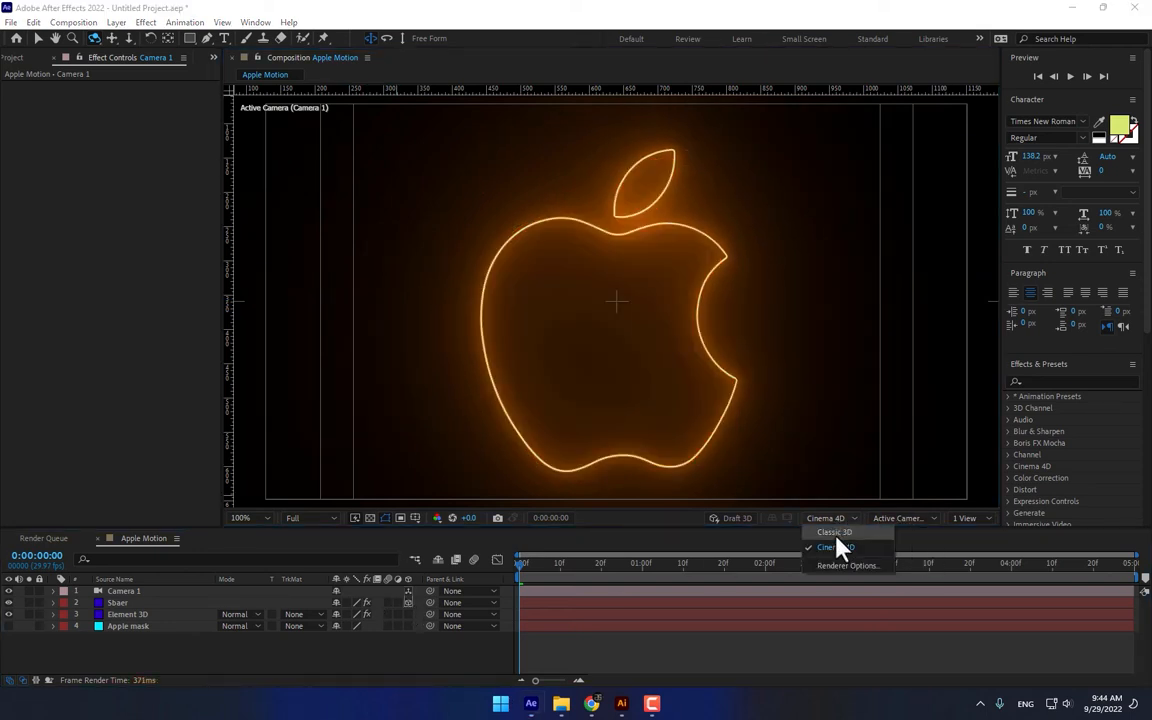
left_click(830, 540)
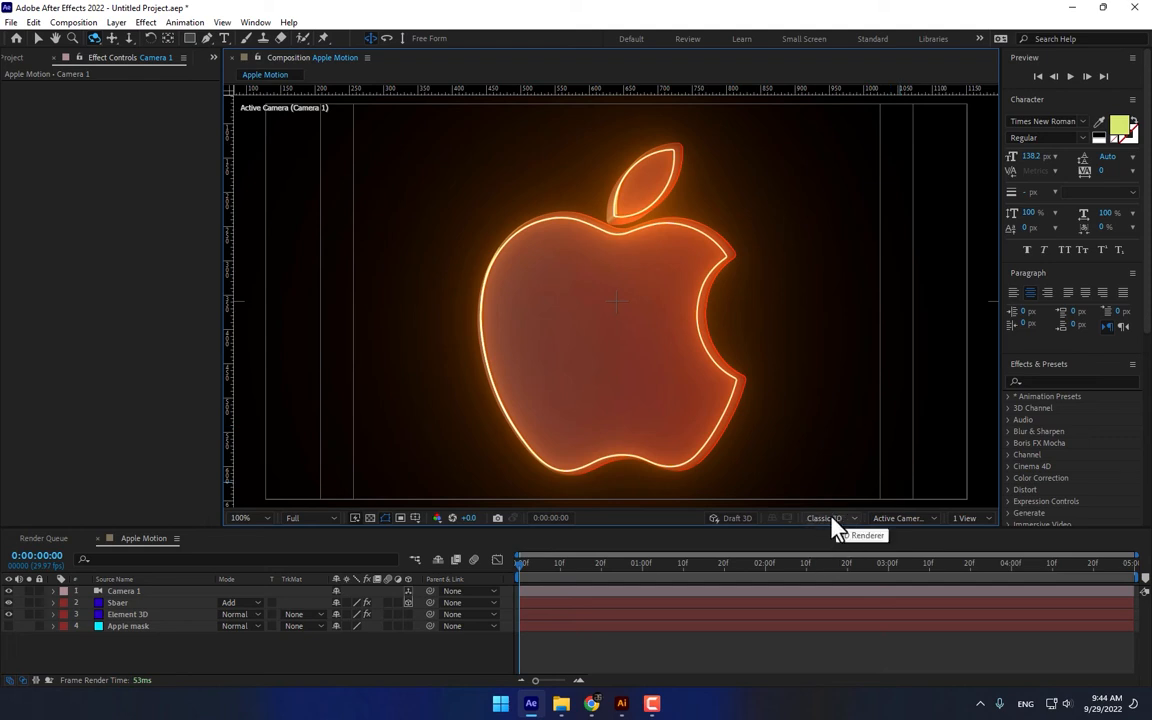
- Move the Sbaer layer forward in depth to the logo's front face in the Top view, and orbit around the logo in the Active Camera view
left_click(900, 518)
left_click(903, 377)
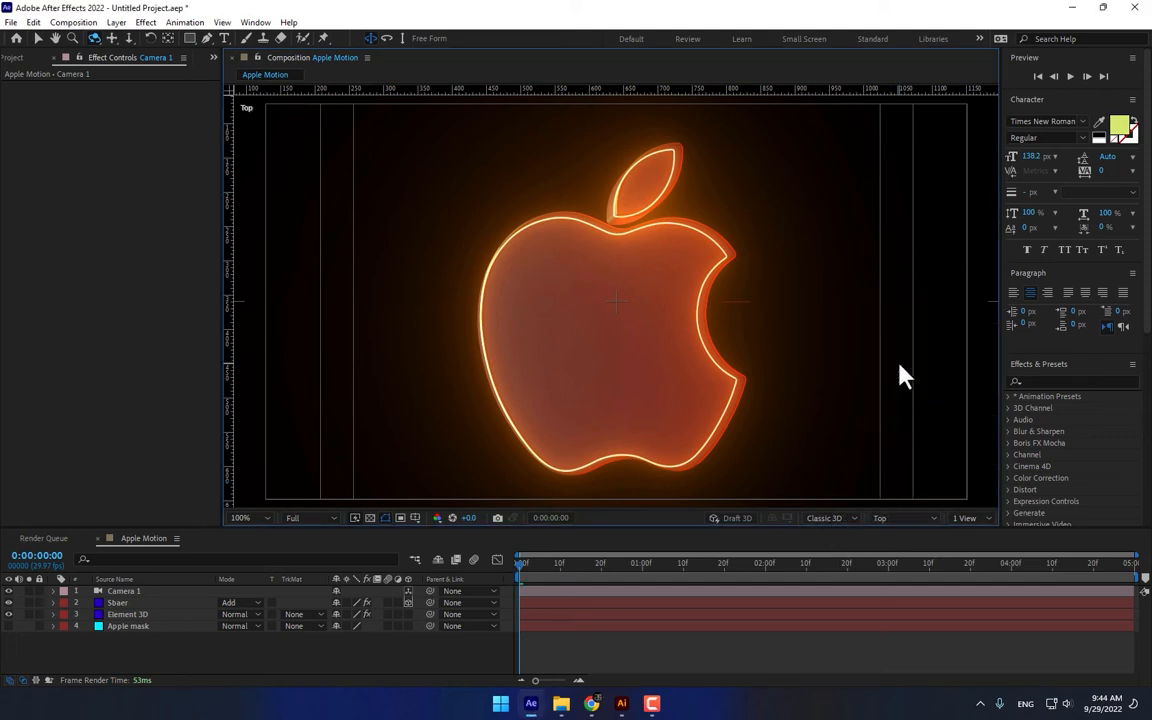
left_click(158, 603)
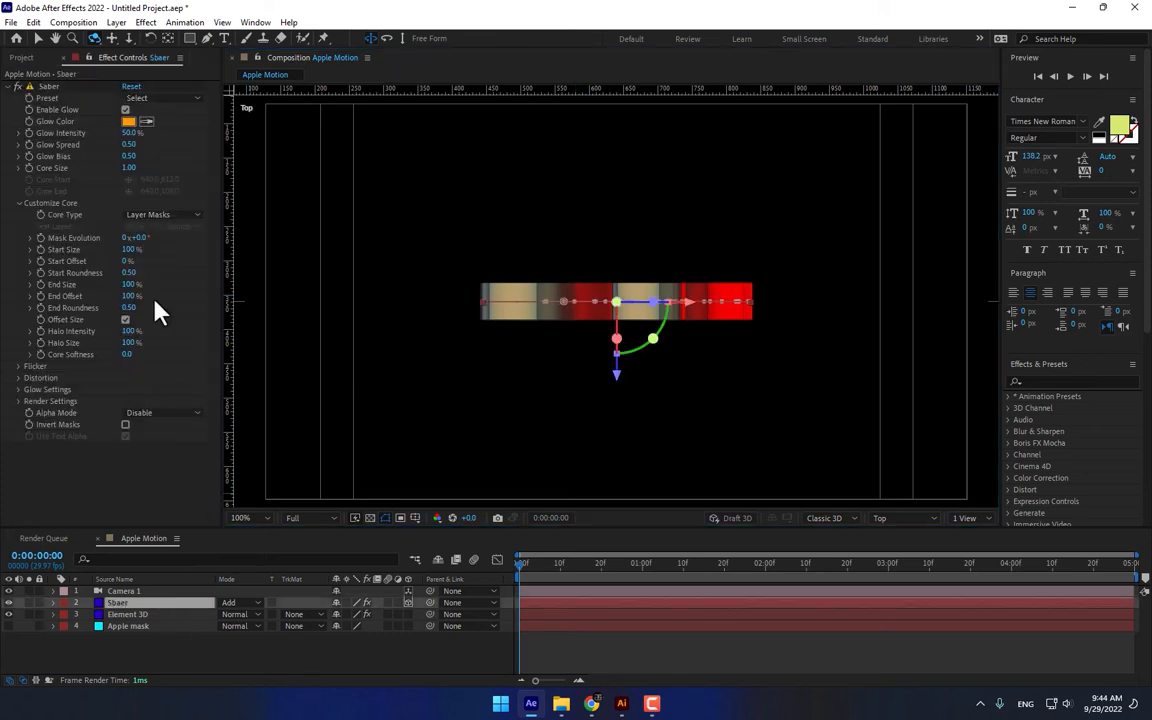
key("v")
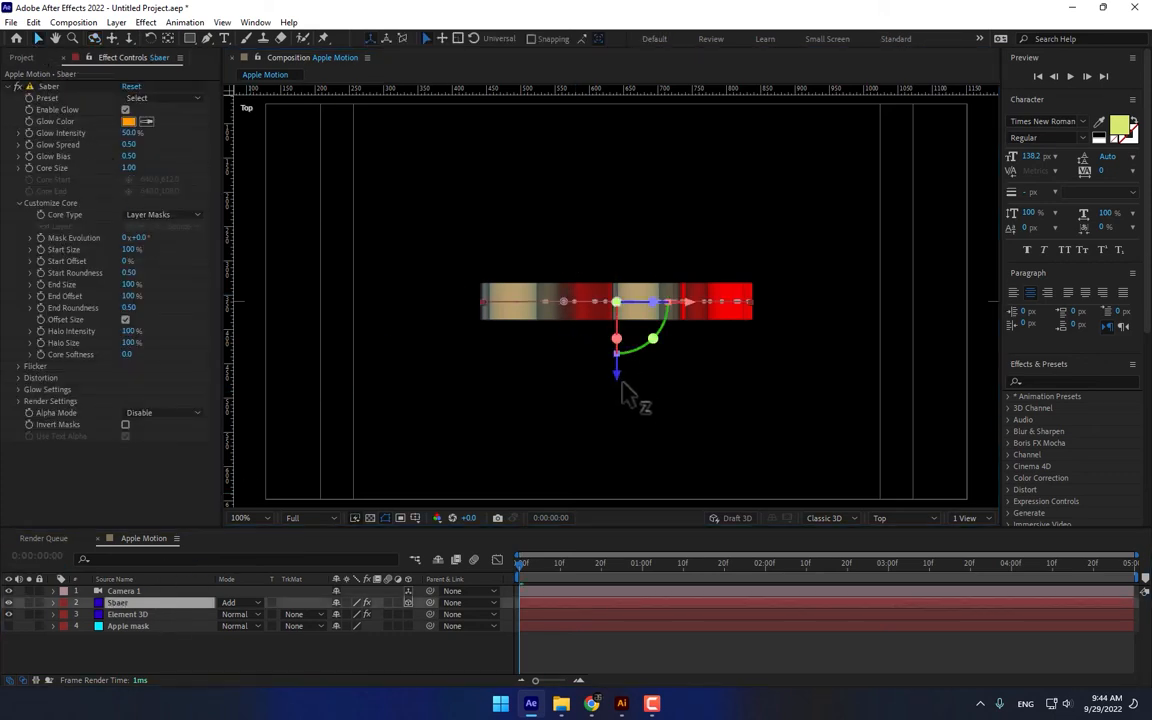
mouse_move(621, 383)
left_mouse_down()
mouse_move(610, 396)
mouse_move(636, 400)
left_mouse_up()
left_click(893, 518)
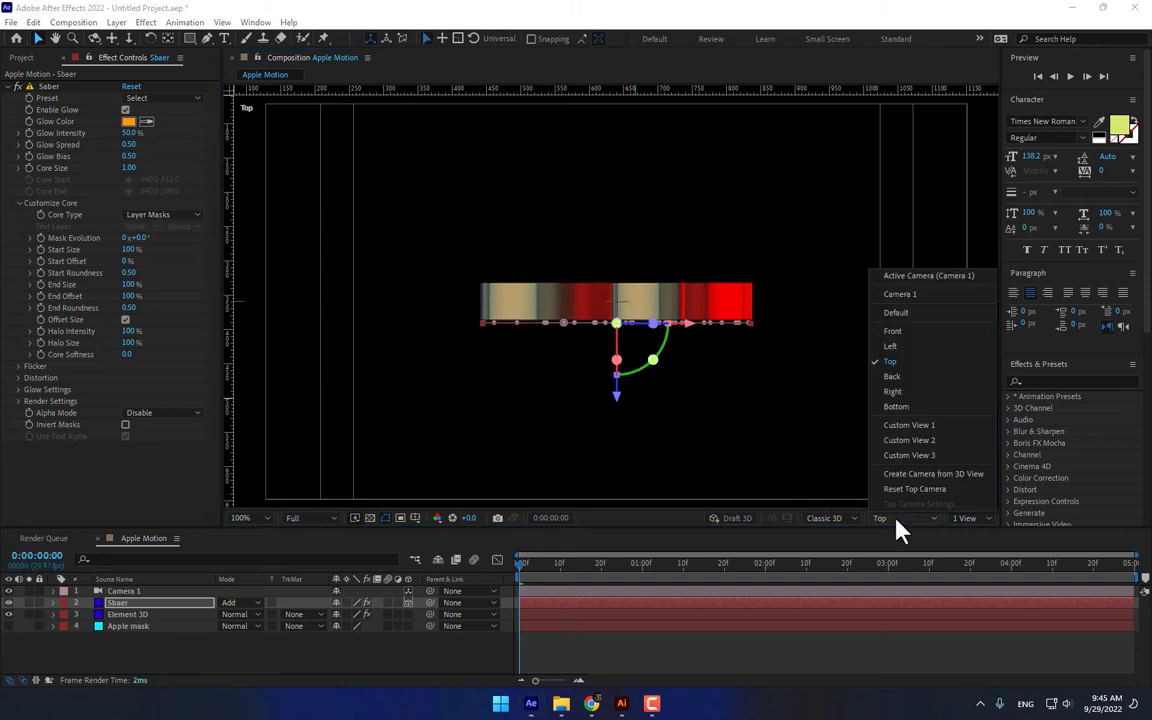
left_click(912, 277)
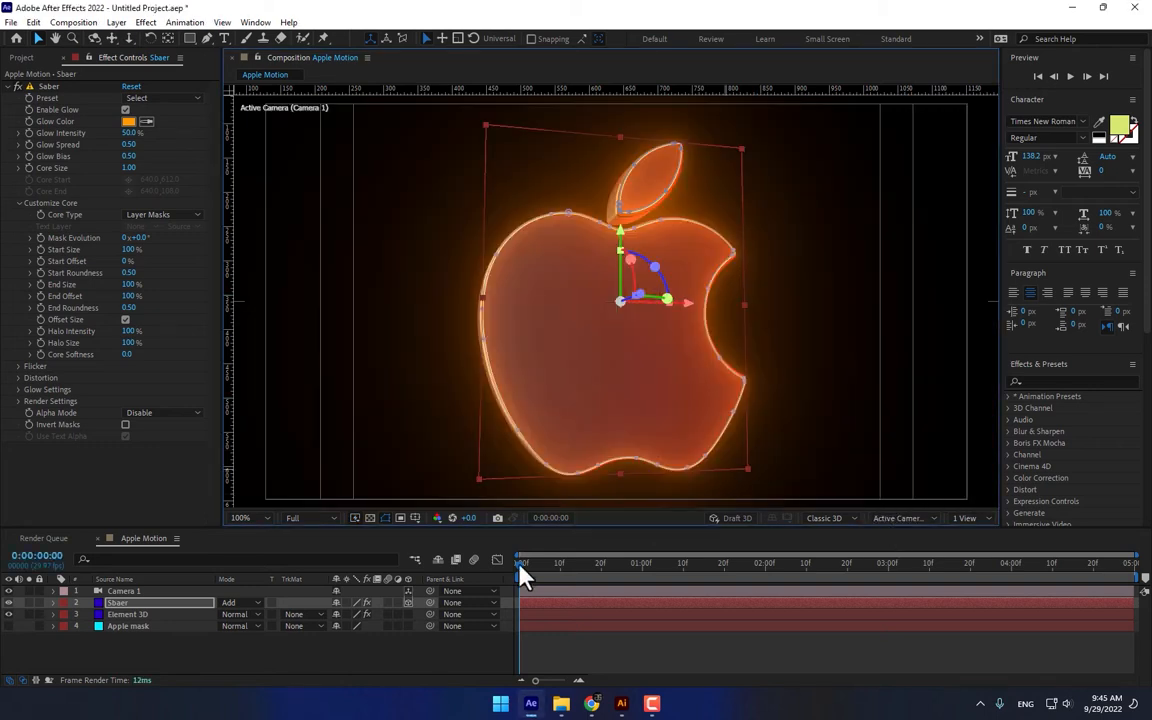
left_click(95, 39)
mouse_move(571, 334)
left_mouse_down()
mouse_move(690, 375)
mouse_move(552, 342)
left_mouse_up()
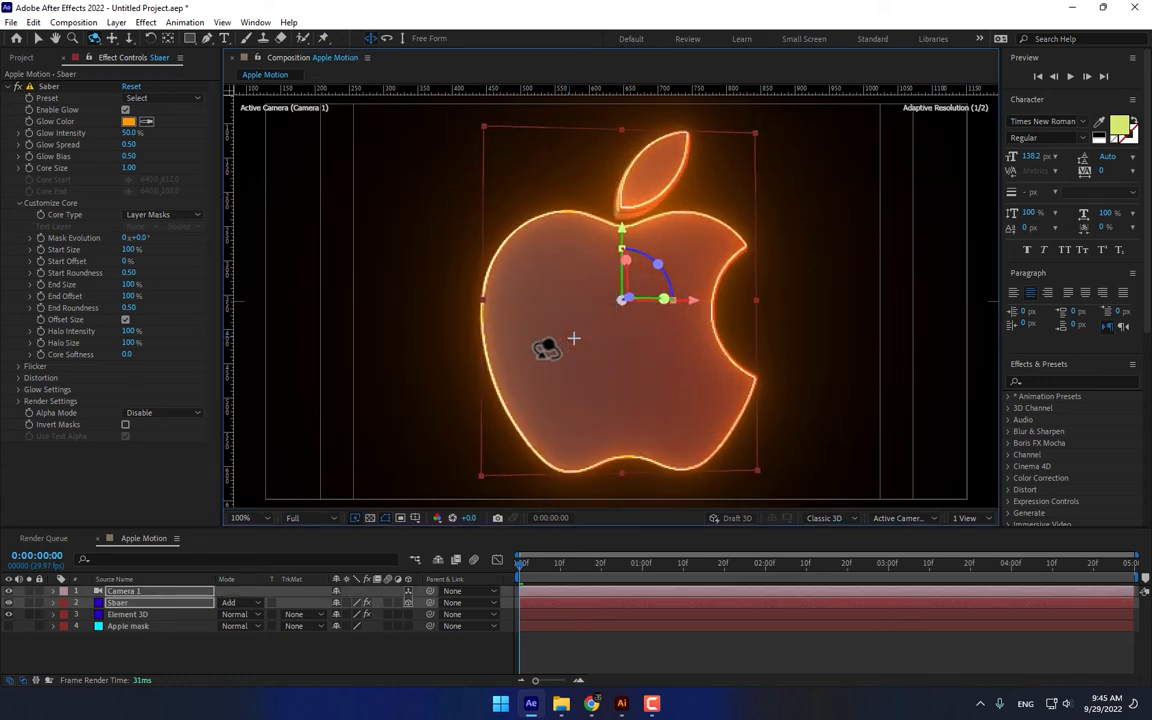
- Set the Saber effect's Core Size to 1.5 on the Sbaer layer
left_click(117, 603)
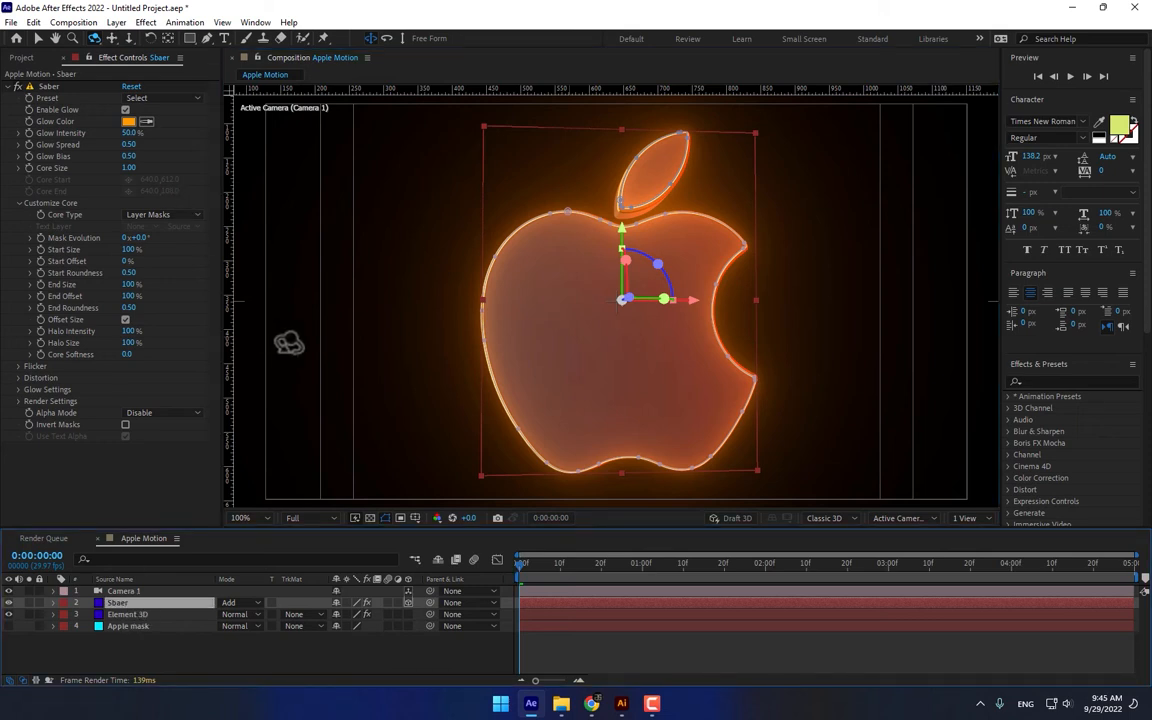
left_click(122, 168)
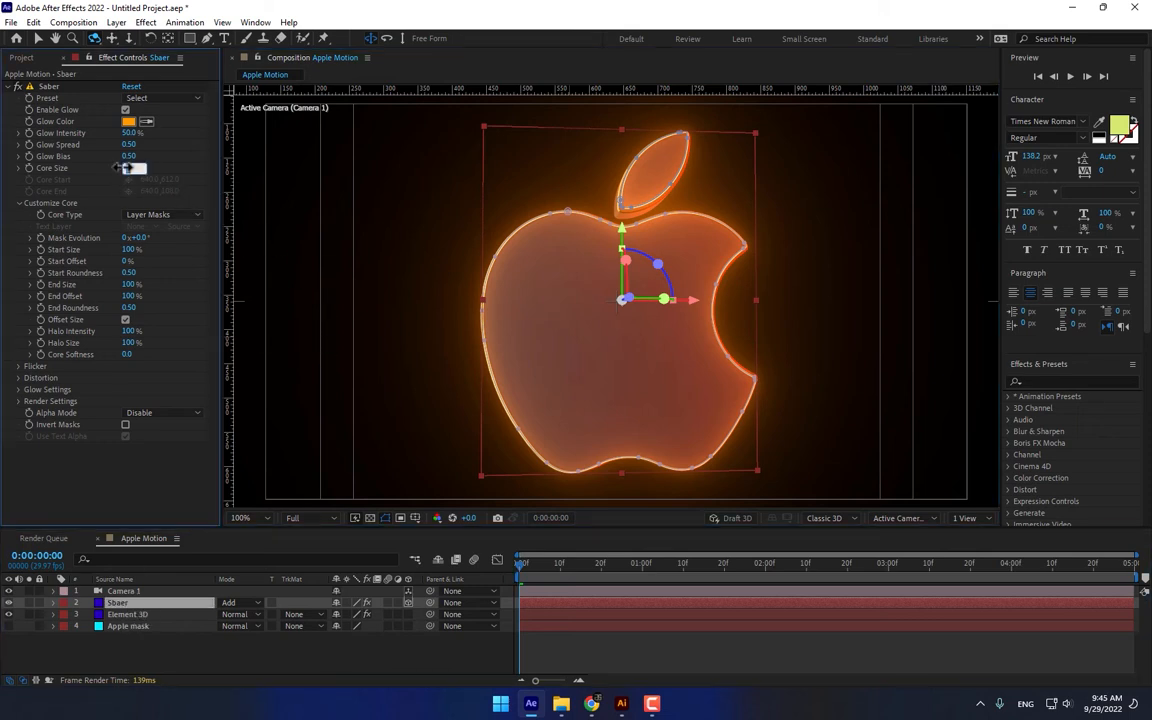
type("1.5")
key("Return")
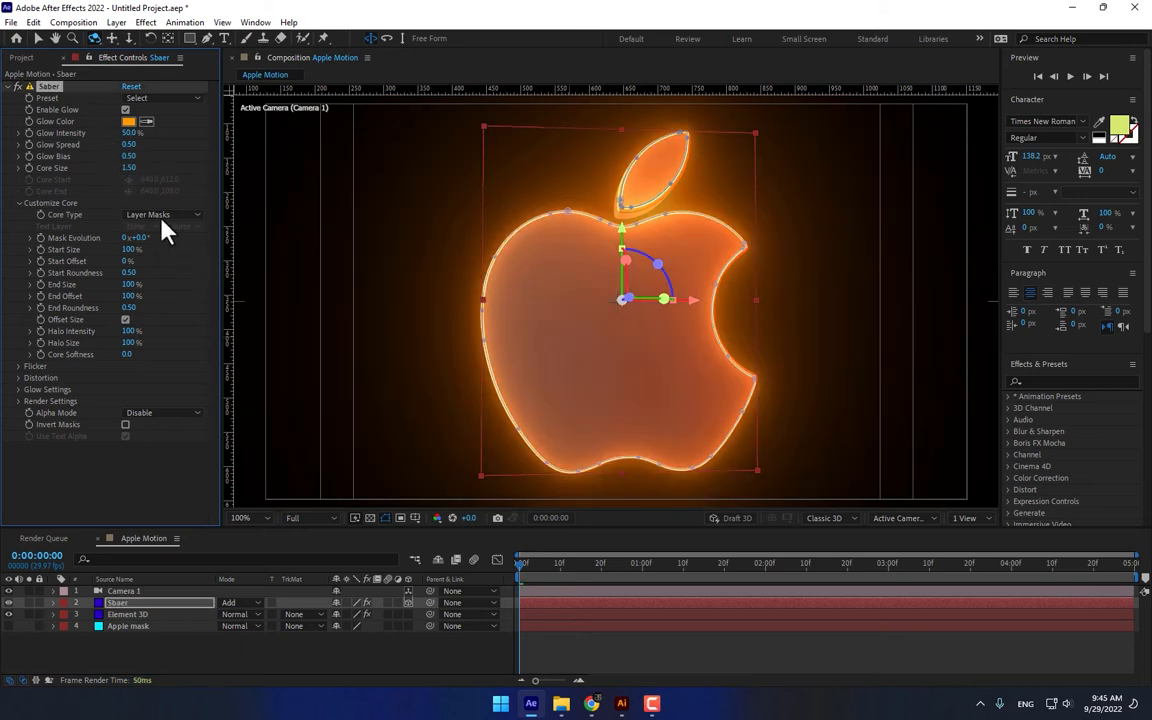
- Nudge the Sbaer layer slightly further in front of the logo in the Top view, and return to the Active Camera view
left_click(905, 518)
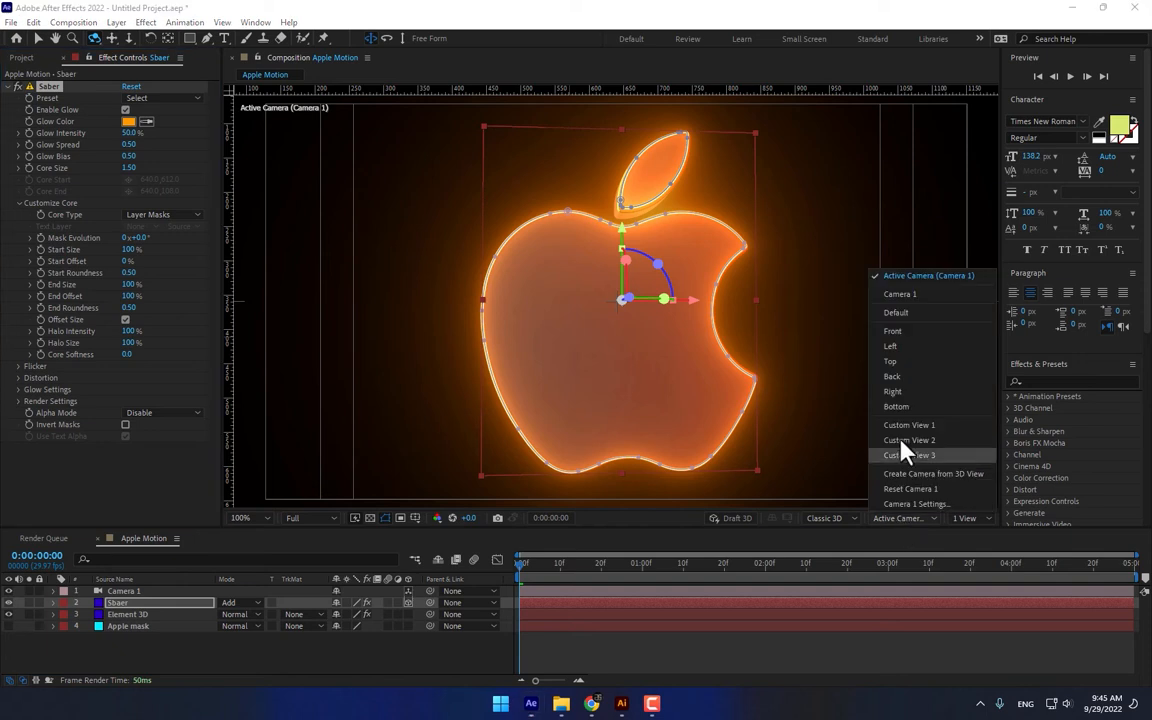
left_click(905, 378)
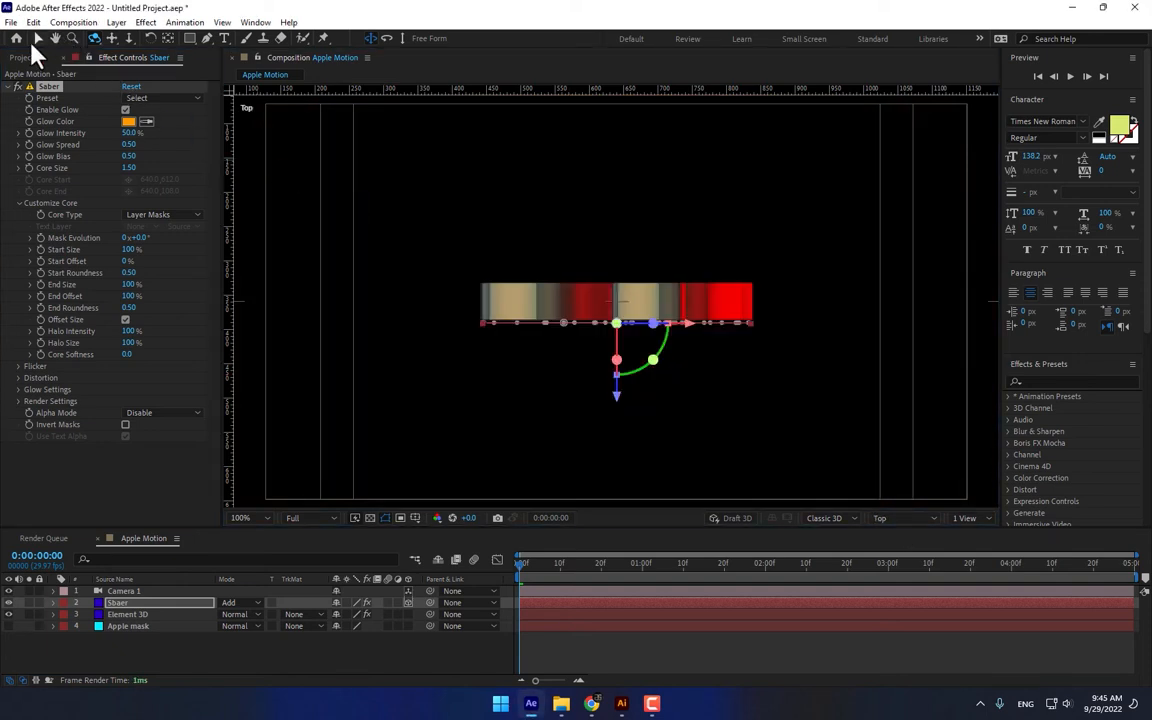
left_click(38, 38)
mouse_move(617, 405)
left_mouse_down()
mouse_move(635, 419)
mouse_move(625, 410)
left_mouse_up()
left_click(880, 518)
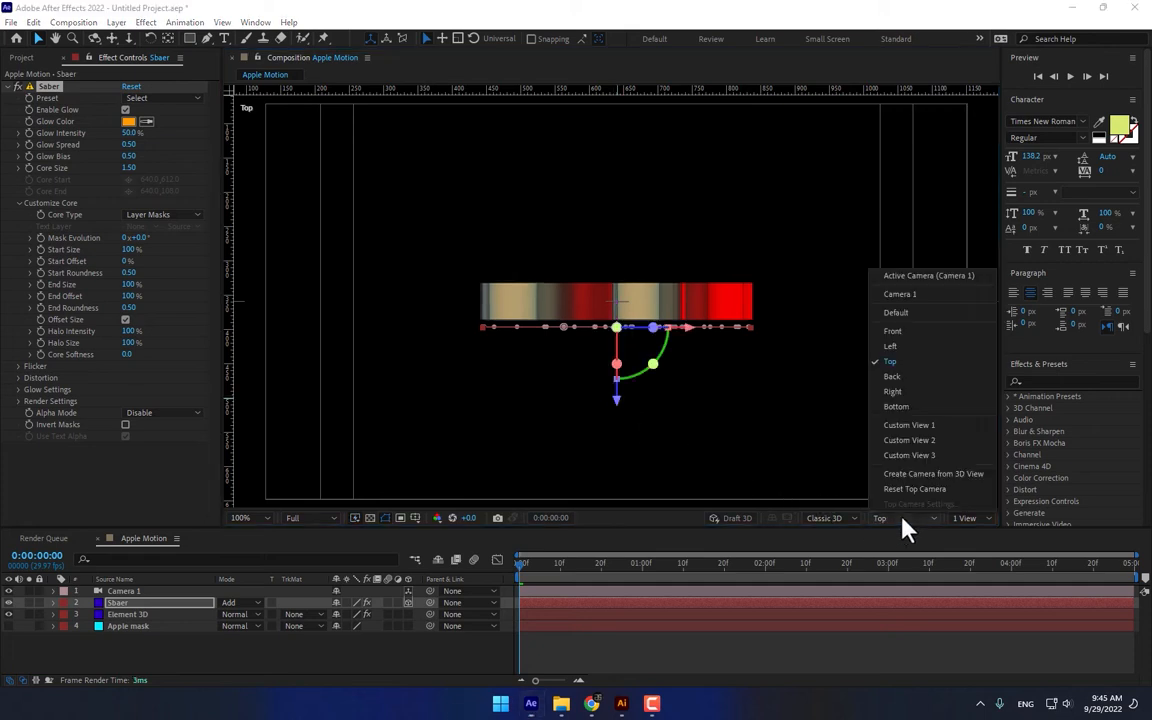
left_click(912, 278)
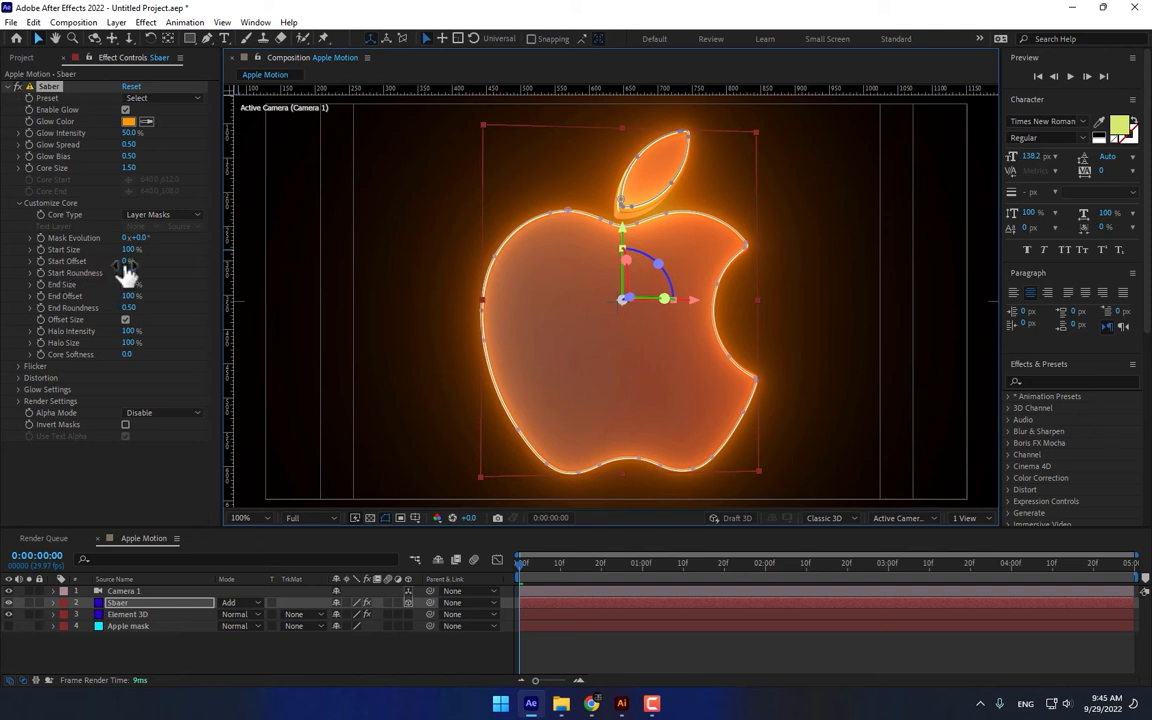
- Set the Saber effect's Start Offset to 56% and its End Size to 53%
left_click_drag(126, 261, 168, 269)
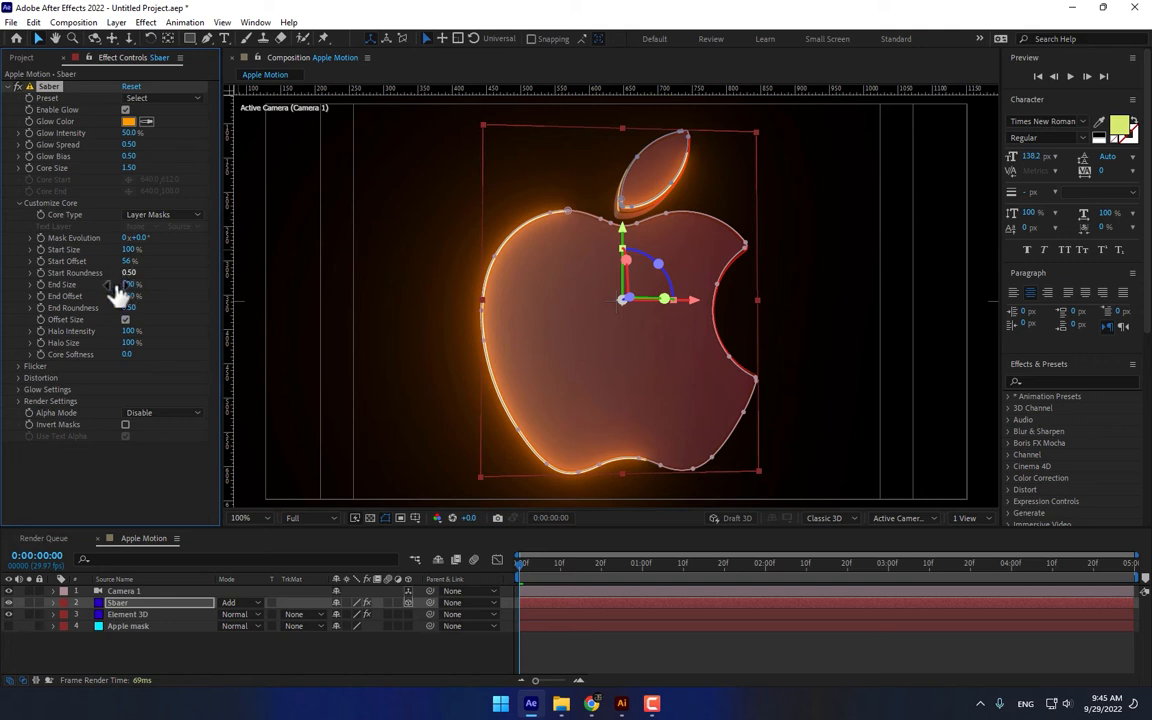
left_click_drag(129, 285, 104, 285)
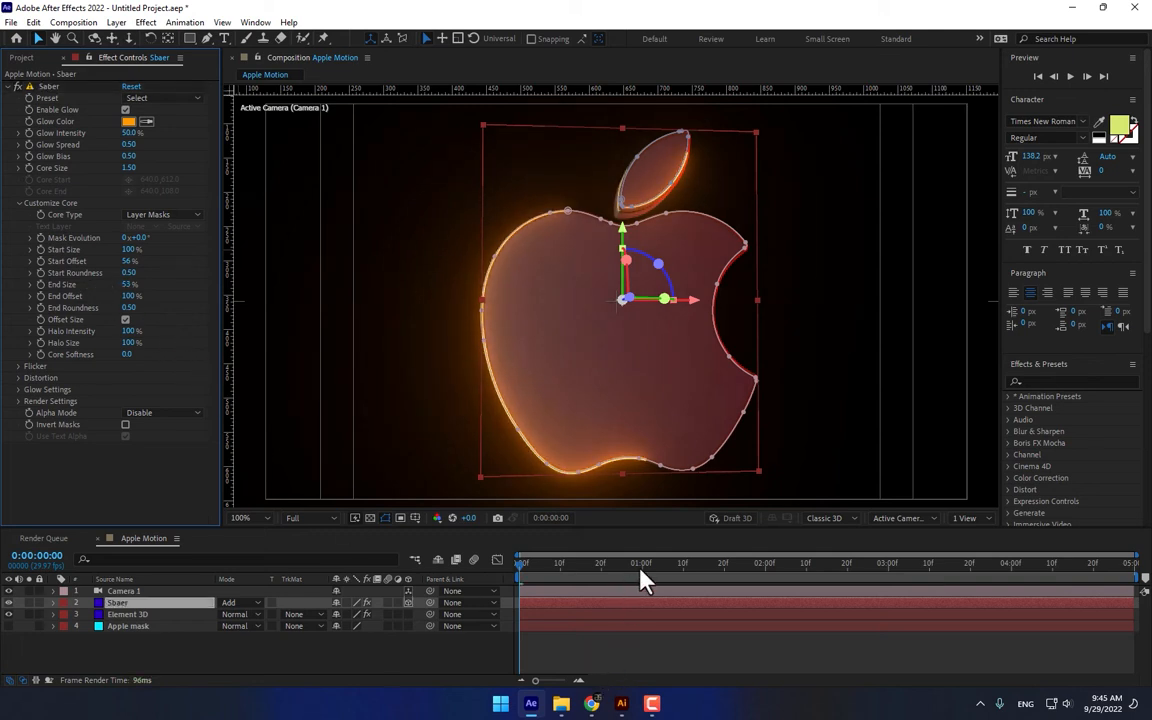
left_click(643, 566)
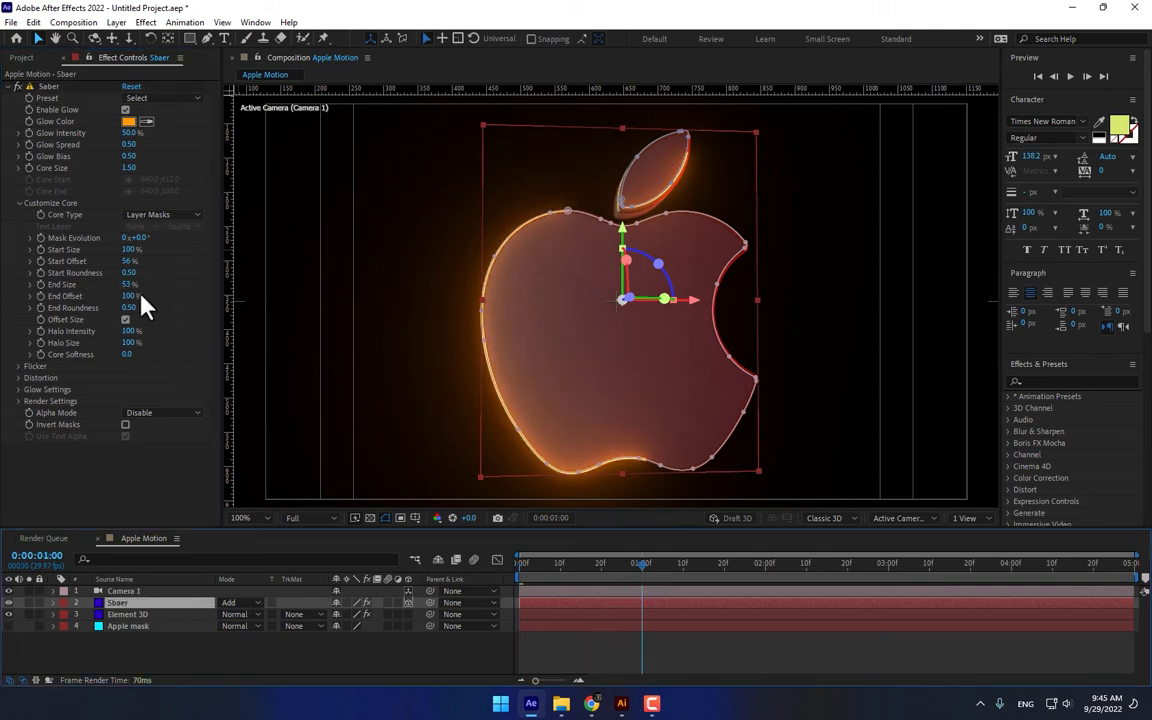
- Keyframe the Saber effect's Start Offset from 100% at 0:00:00:00 to 0% at 0:00:01:15
left_click(519, 566)
left_click(41, 261)
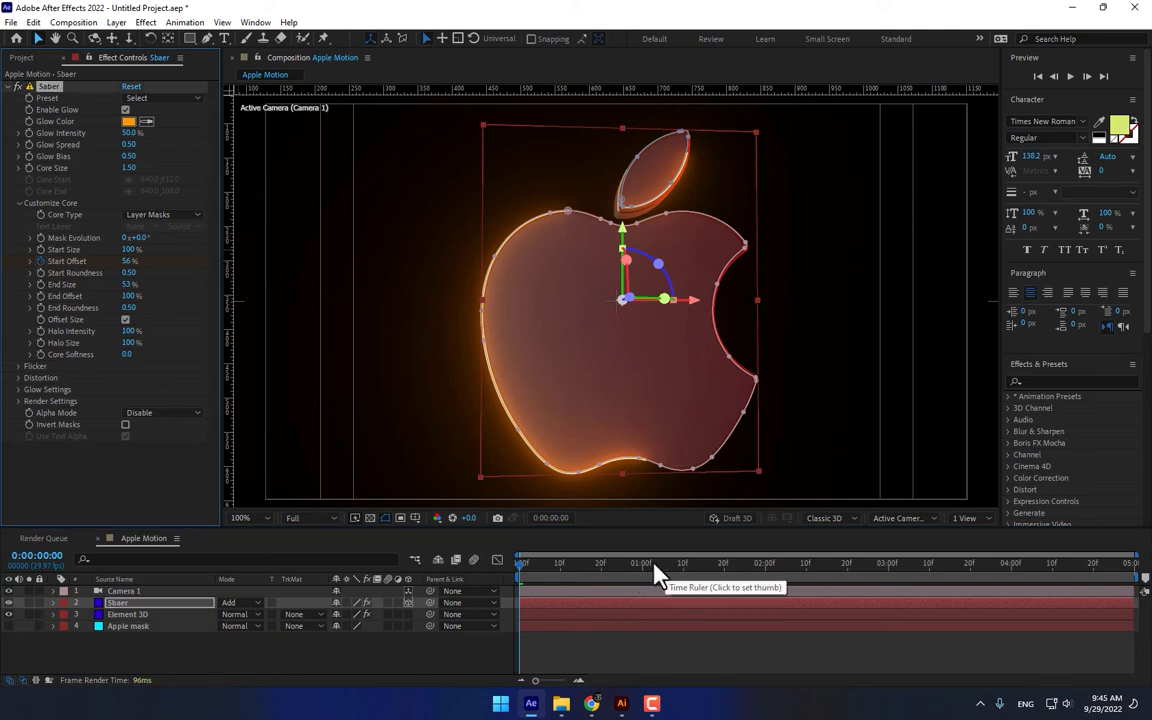
left_click(702, 569)
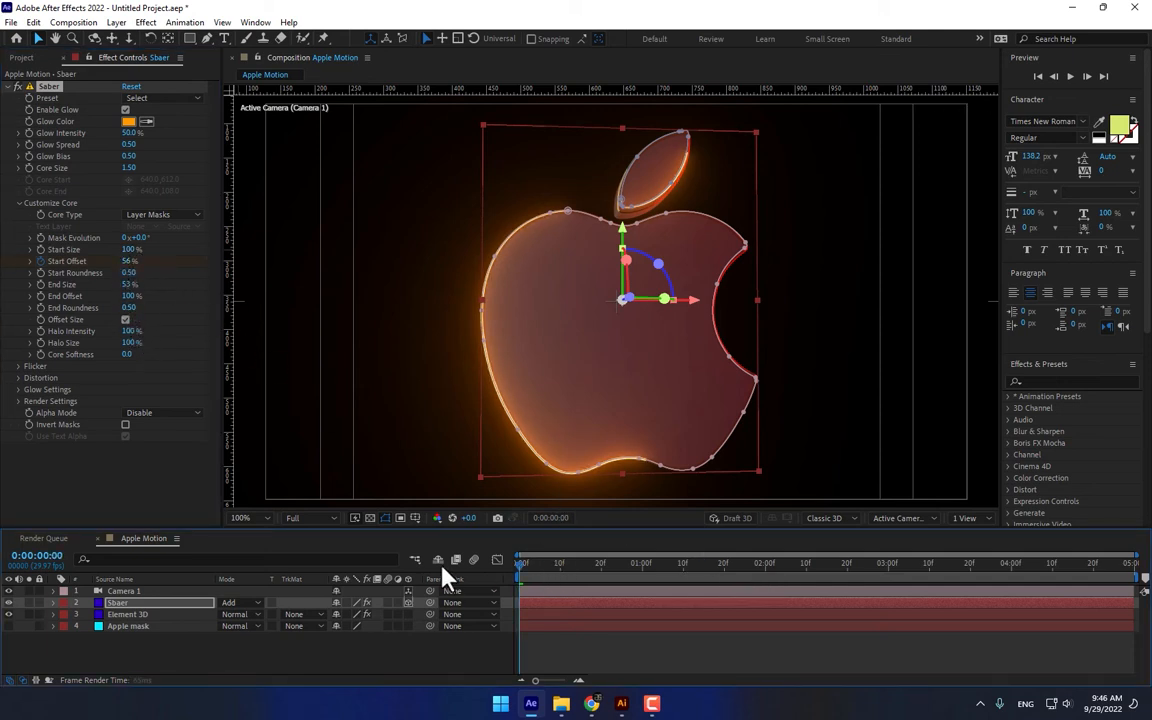
key("Home")
left_click_drag(126, 261, 112, 307)
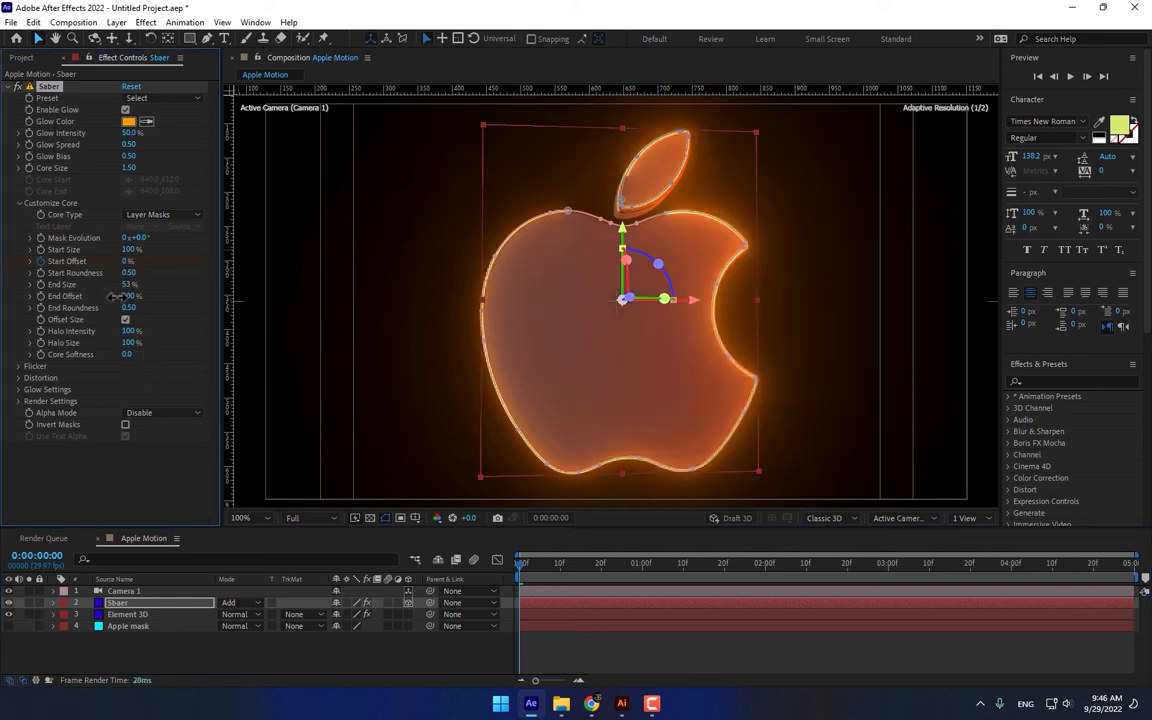
left_click_drag(128, 261, 130, 200)
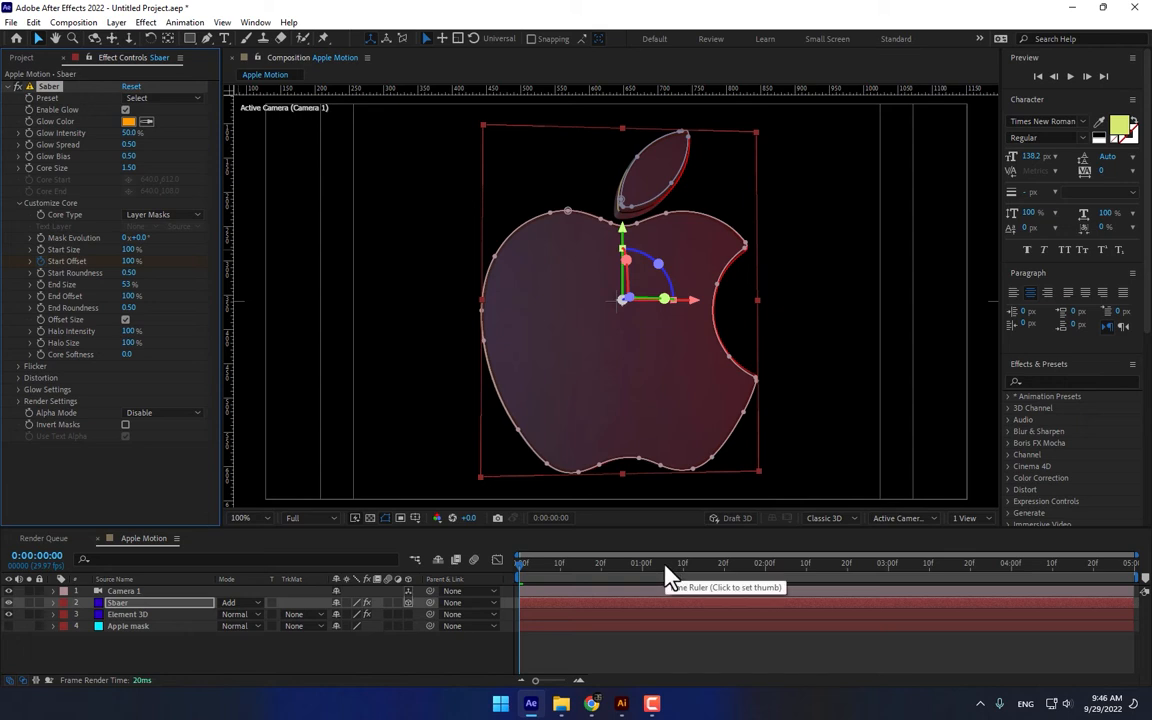
left_click(702, 579)
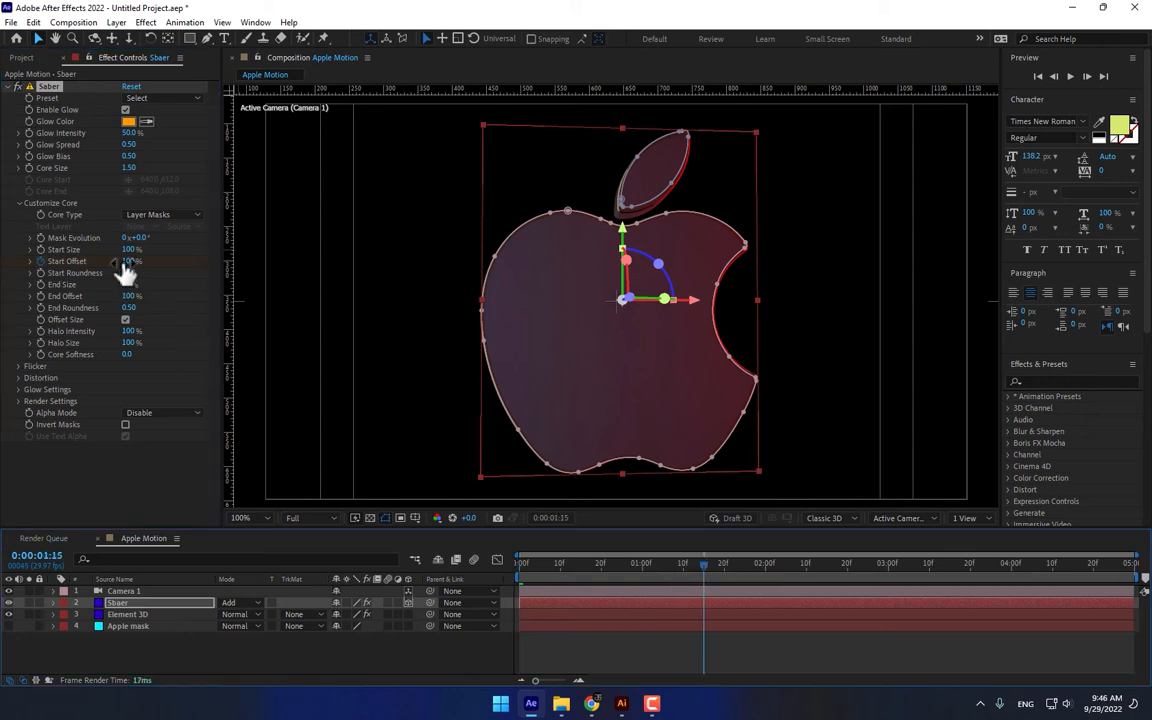
left_click_drag(126, 261, 107, 346)
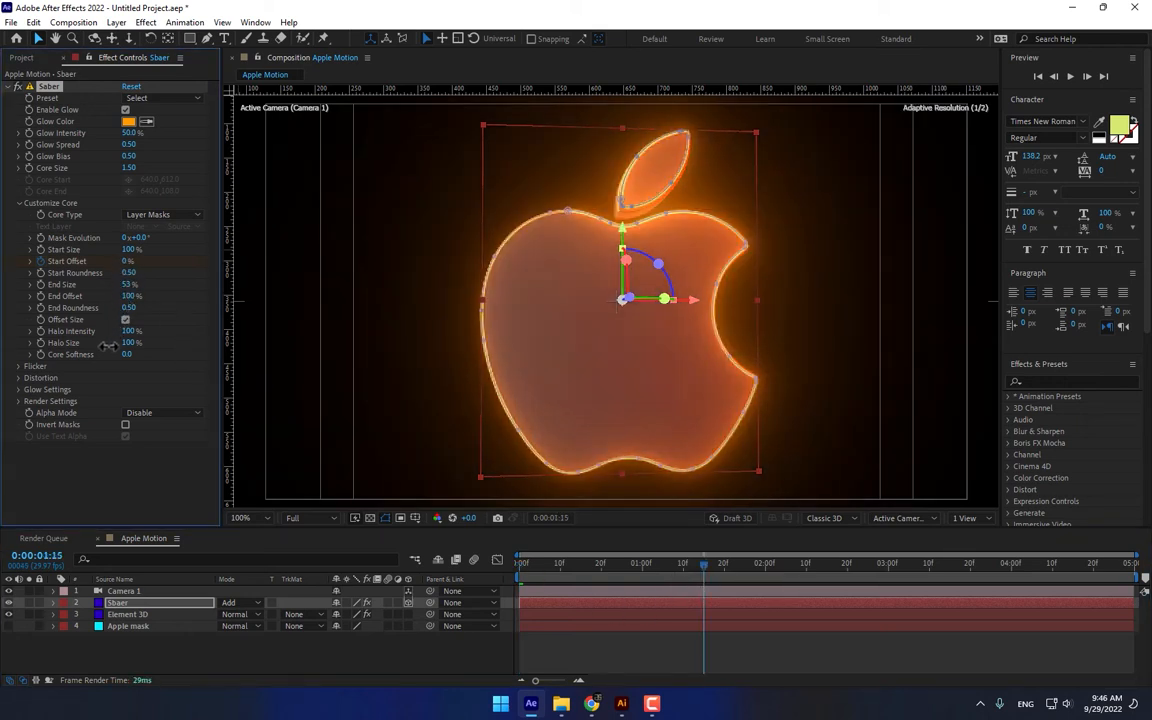
- Keyframe the Saber effect's End Offset from 100% at 0:00:00:24 to 0% at 0:00:03:00, and deselect the layer
left_click(620, 564)
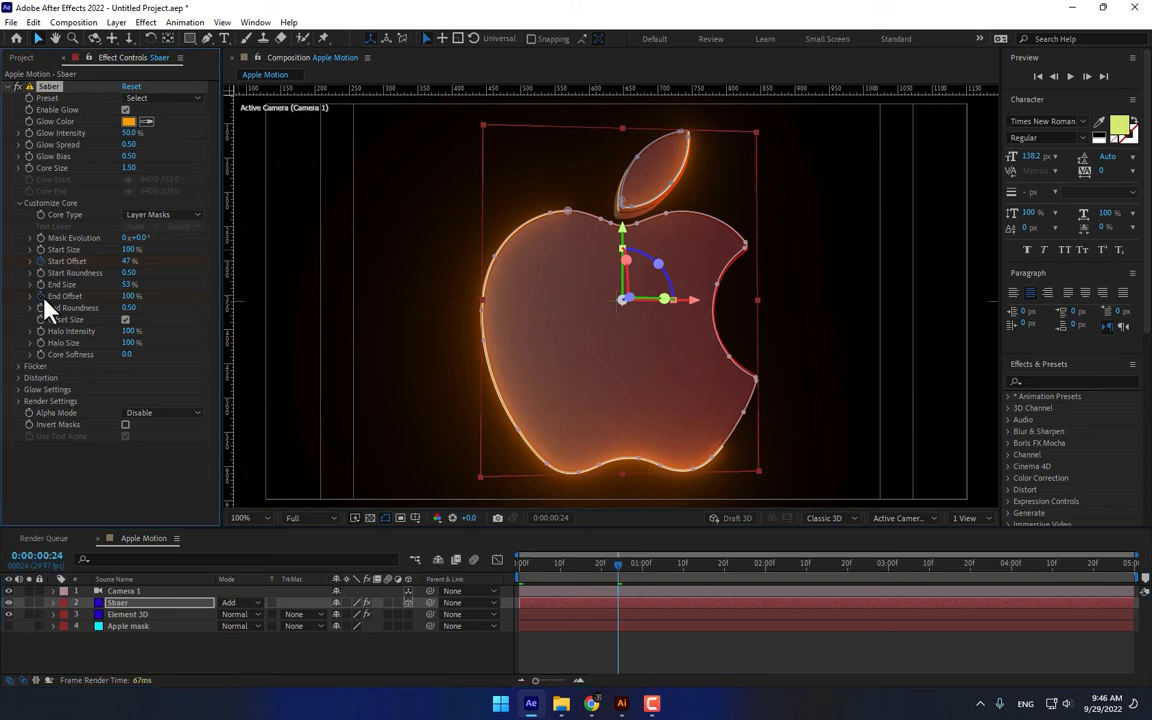
left_click(888, 568)
left_click_drag(124, 299, 111, 408)
left_click(603, 642)
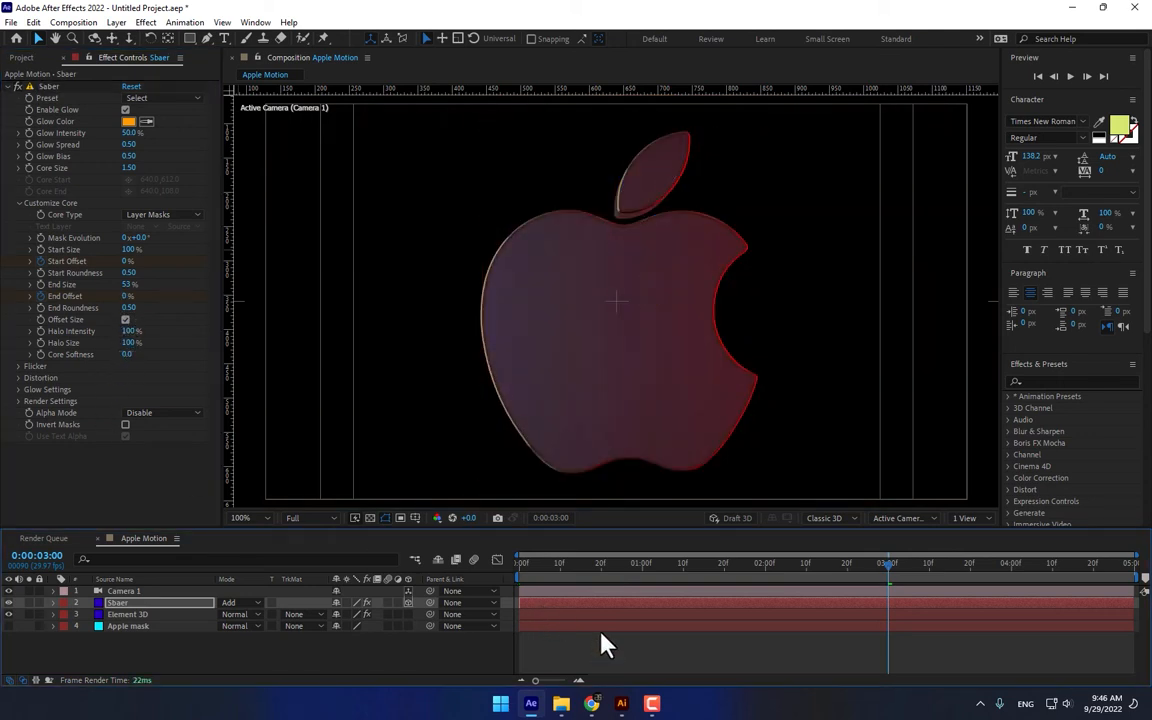
- Preview the animated Saber outline running around the logo
left_click(576, 565)
key("space")
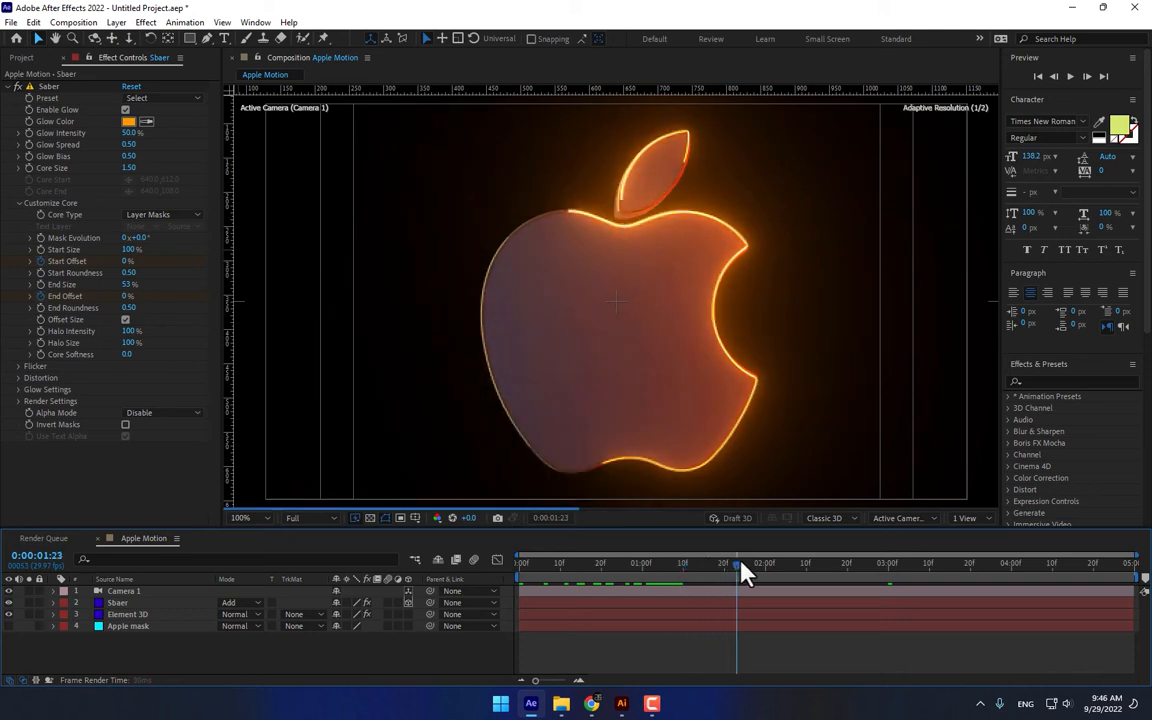
key("space")
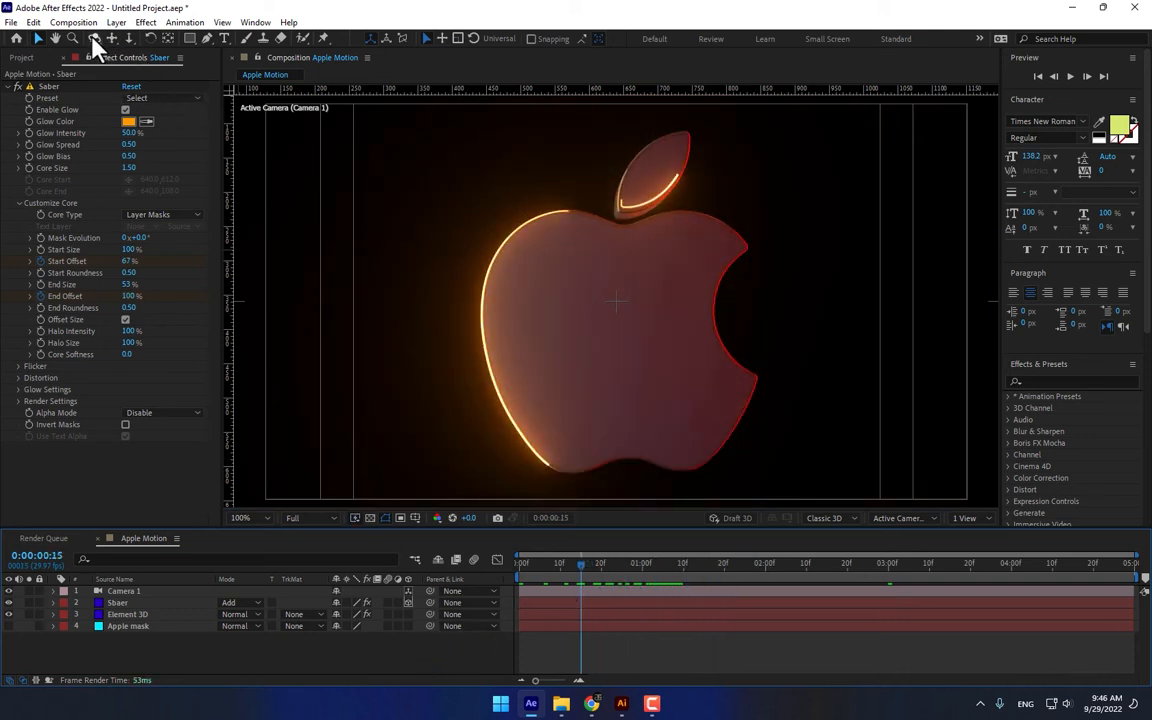
- Split the Camera 1 layer at 0:00:02:00, and split its second part again at 0:00:04:00
left_click(156, 591)
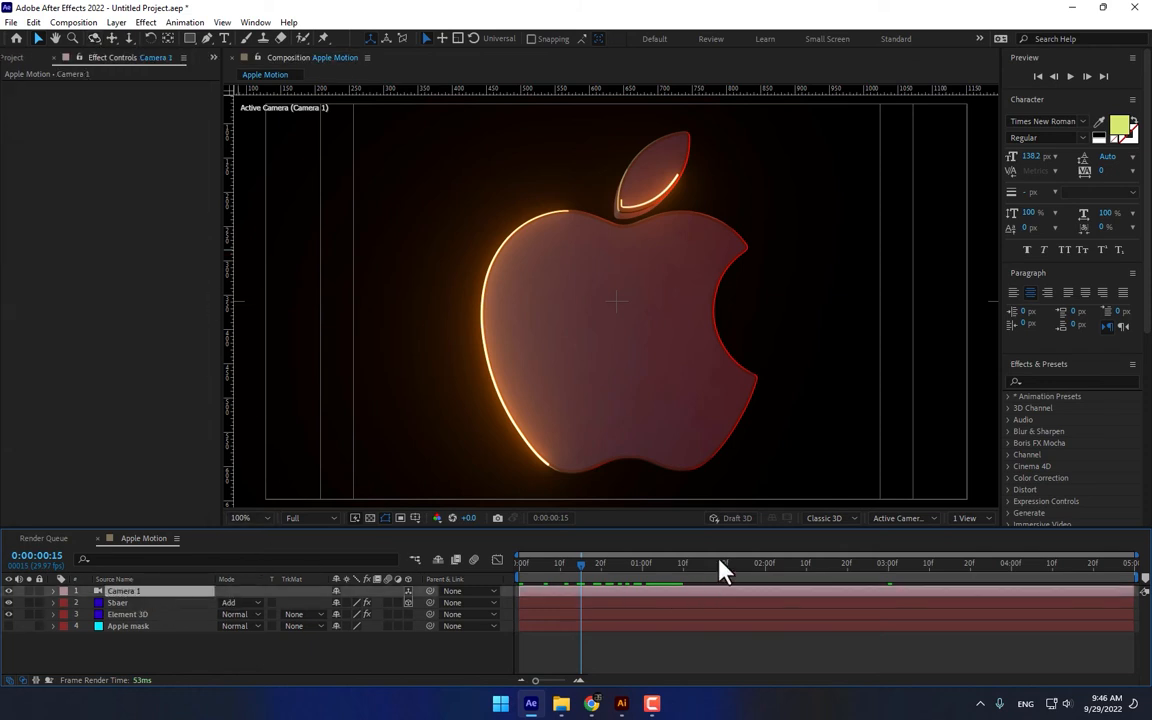
left_click(765, 575)
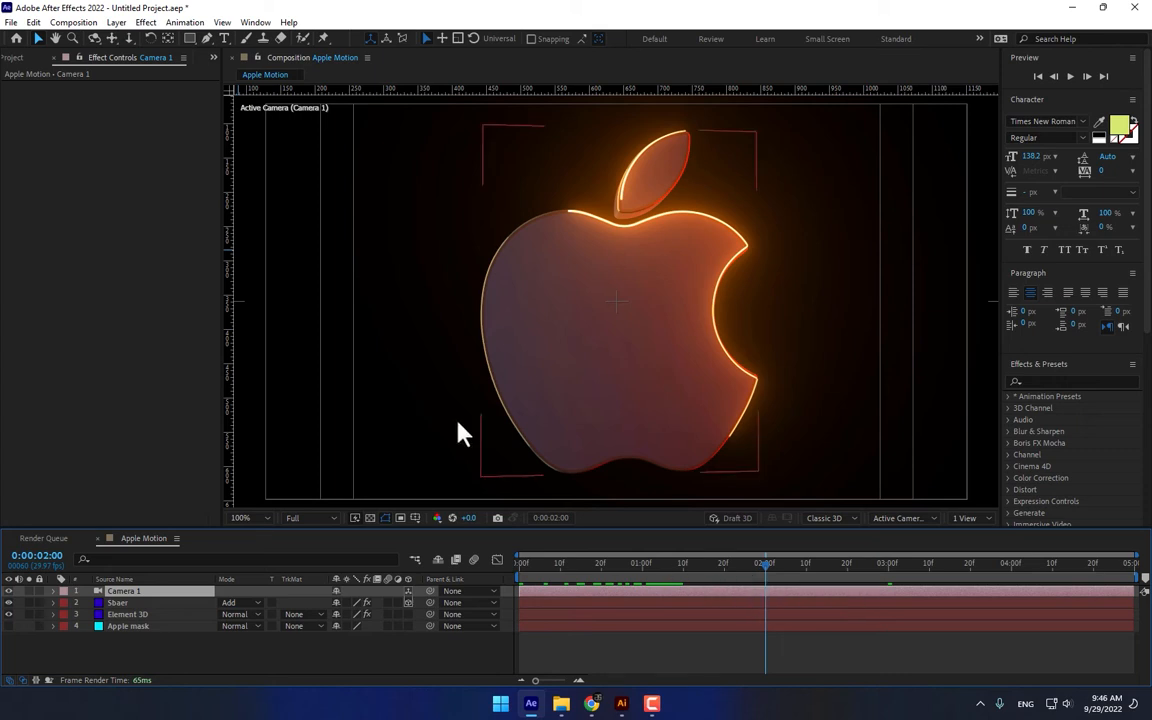
left_click(33, 22)
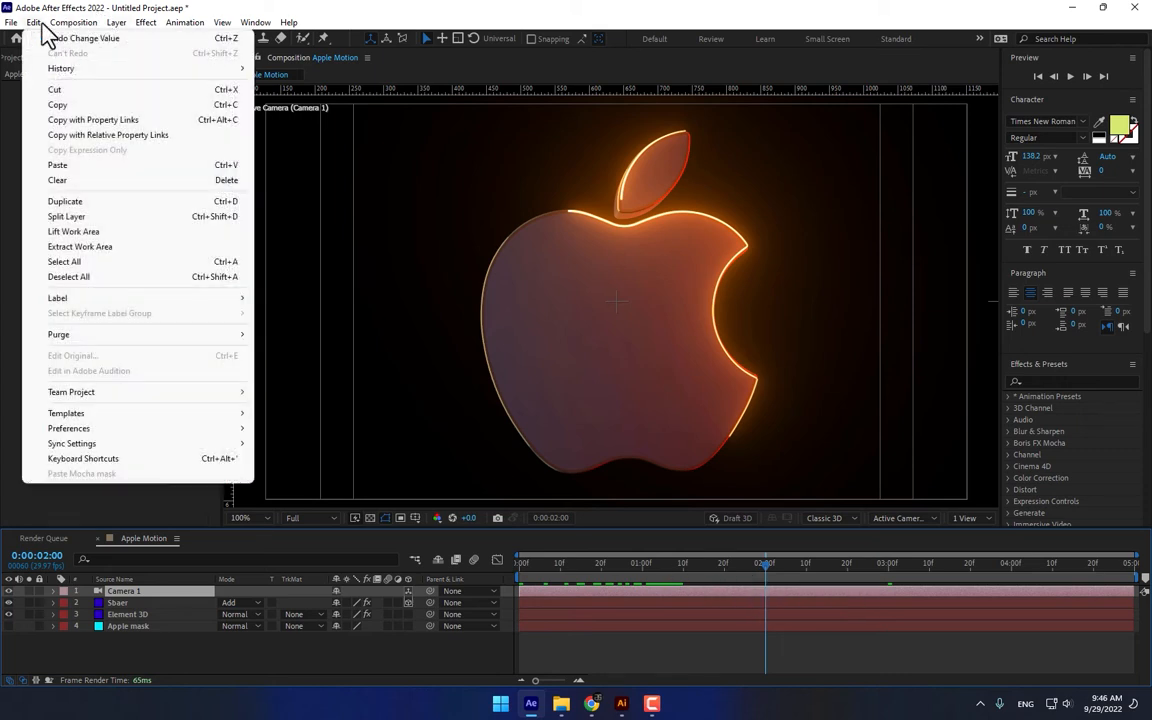
left_click(101, 220)
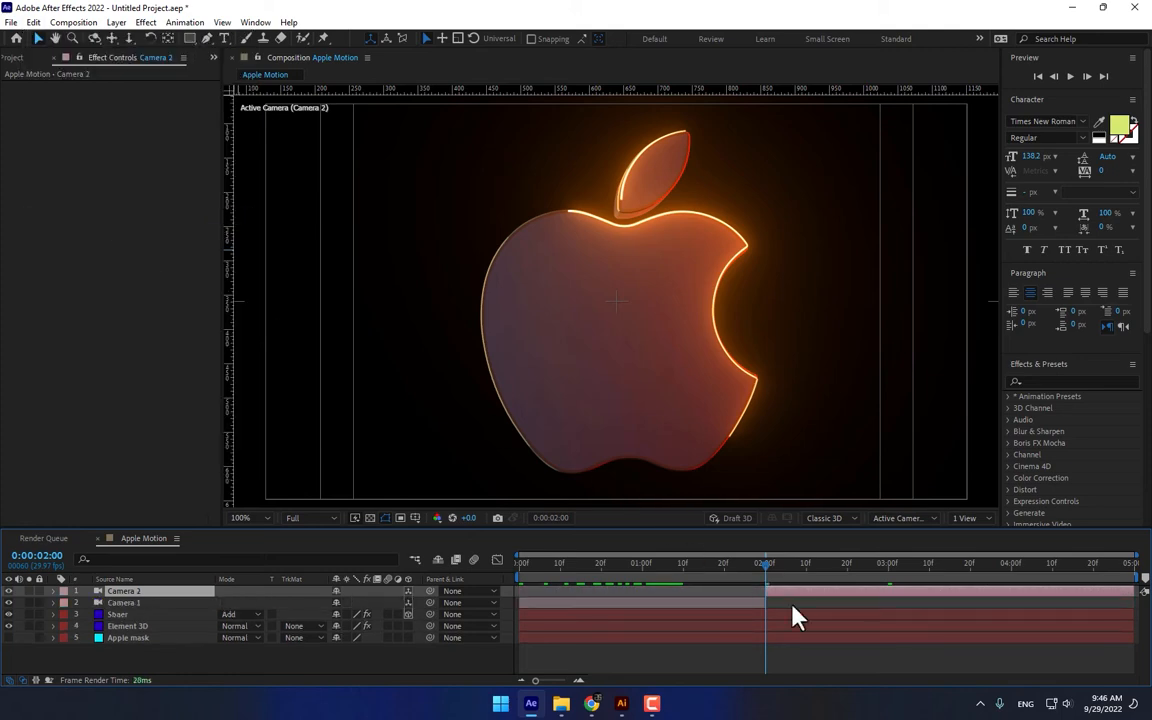
left_click(1008, 563)
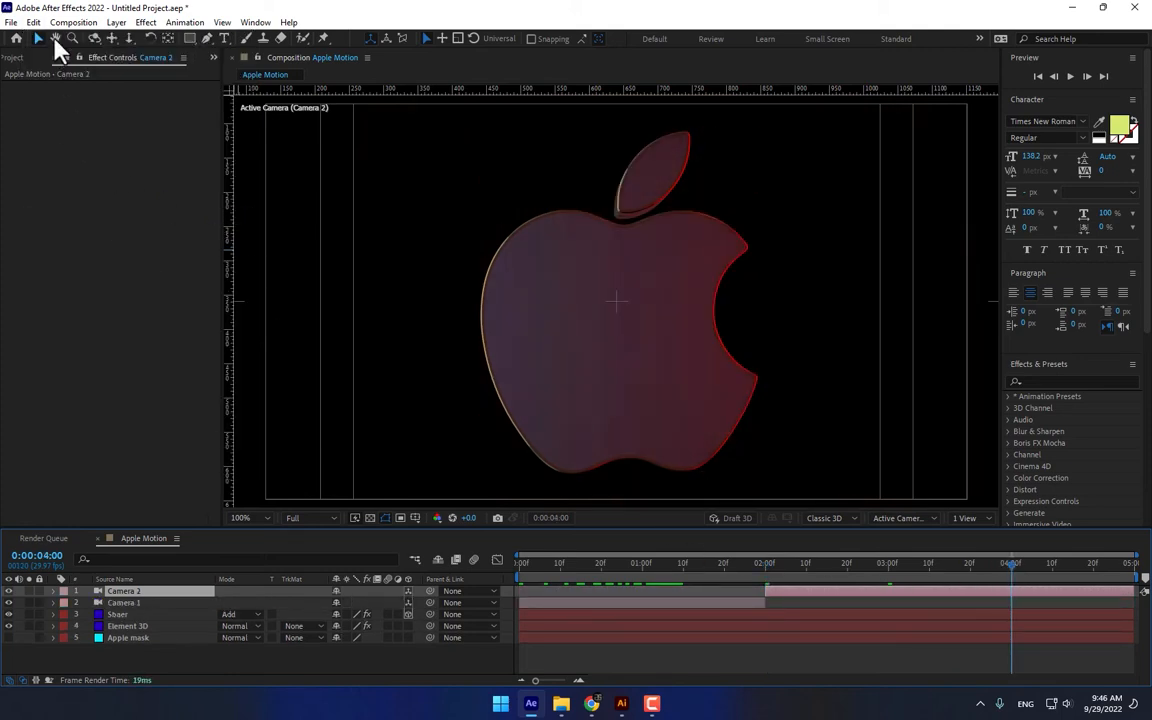
left_click(38, 22)
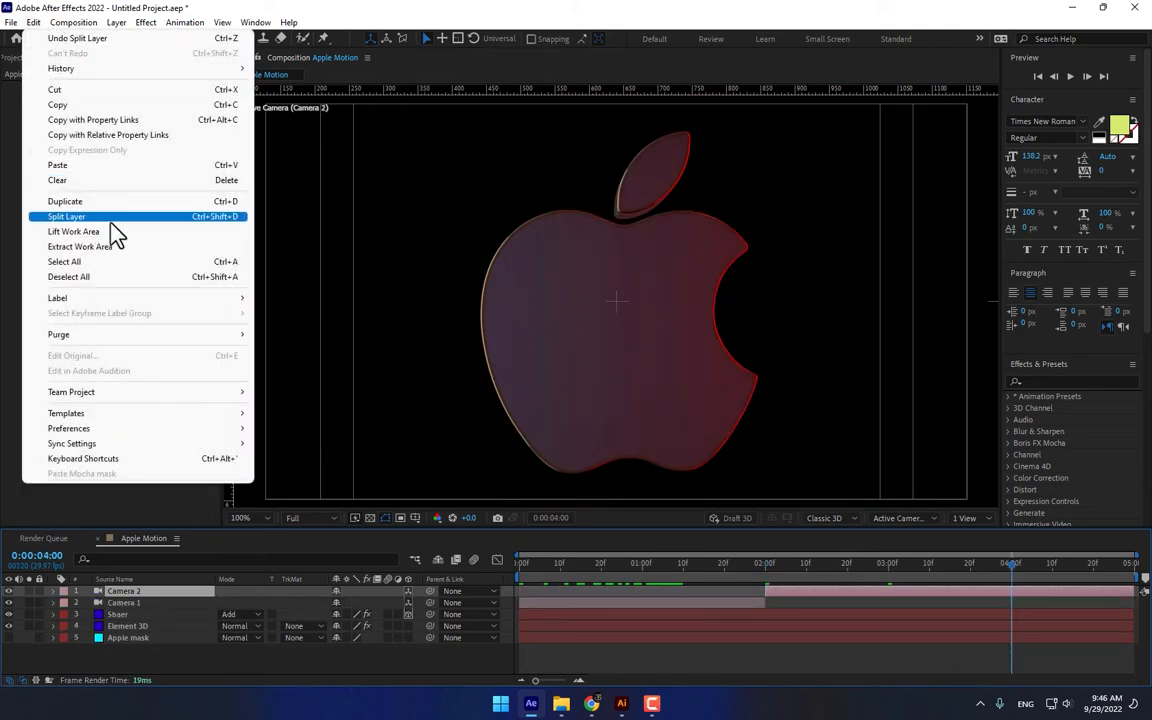
left_click(104, 217)
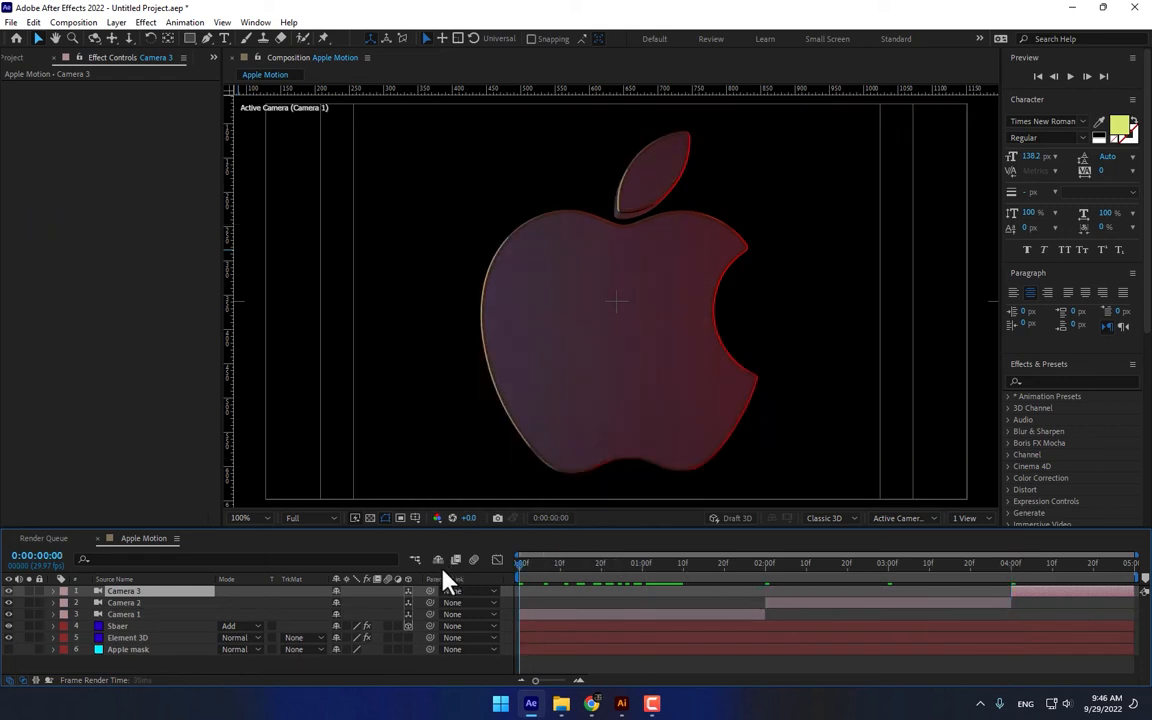
- At 0:00:00:00, orbit Camera 1 to show the logo's left side wall, dolly in and track it to frame the lower body
left_click(591, 614)
key("Home")
left_click(94, 38)
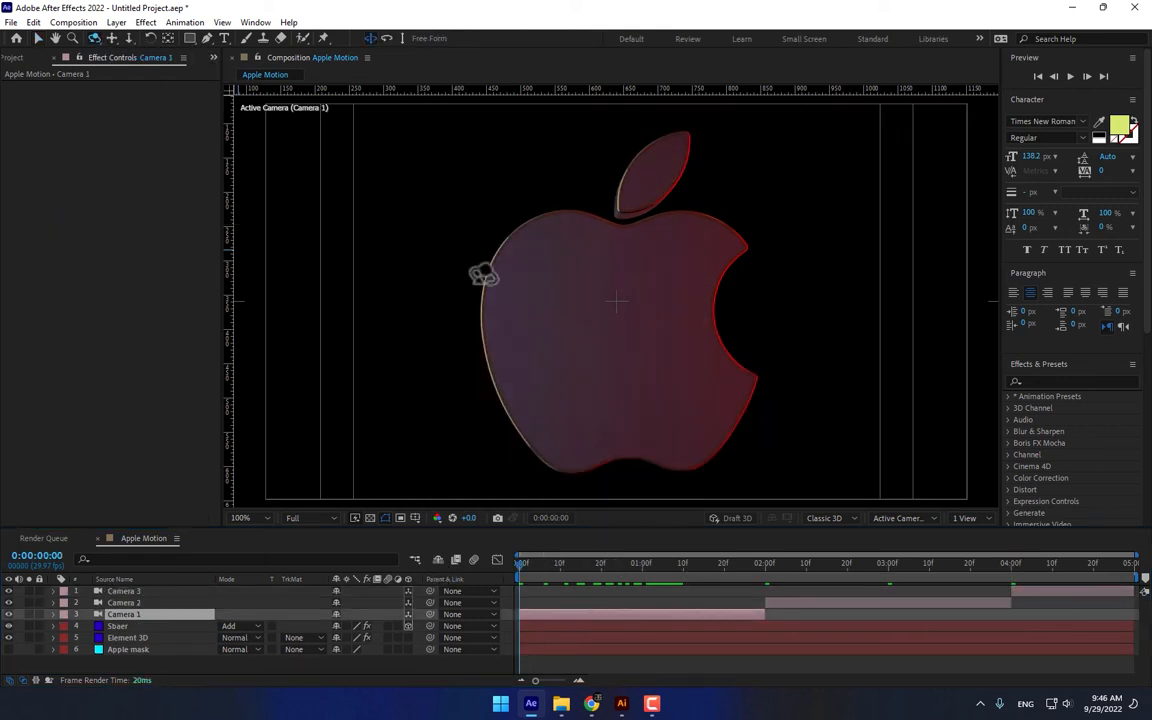
left_click_drag(526, 289, 623, 271)
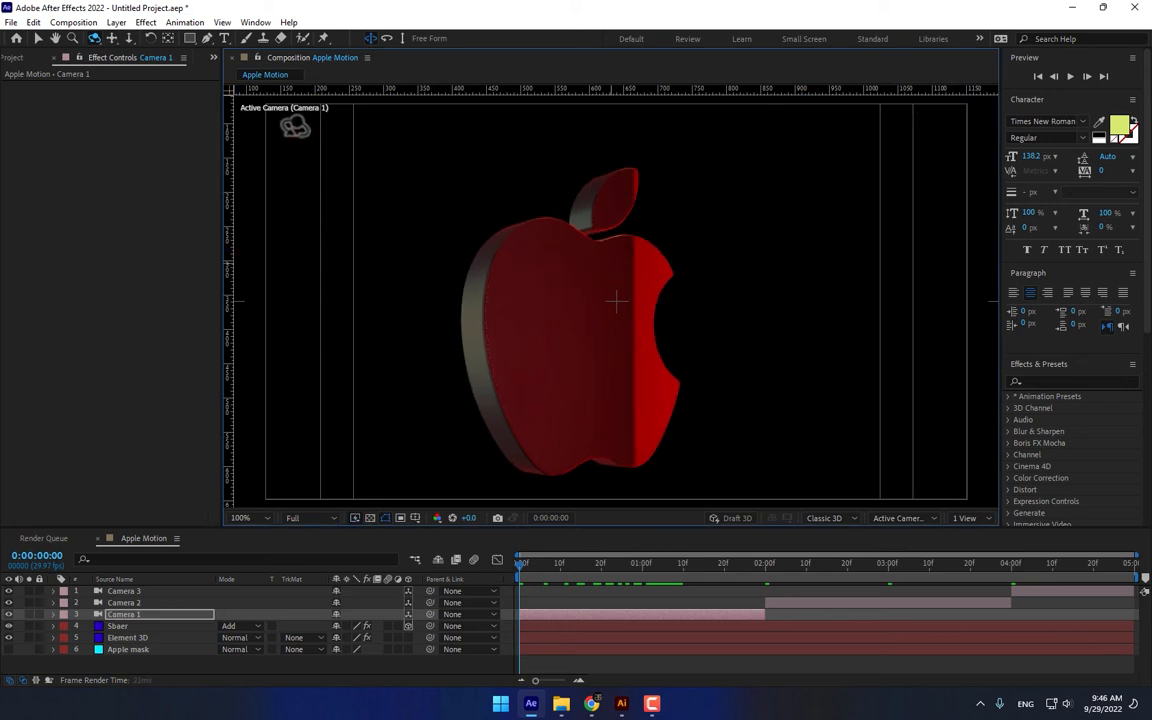
left_click(129, 38)
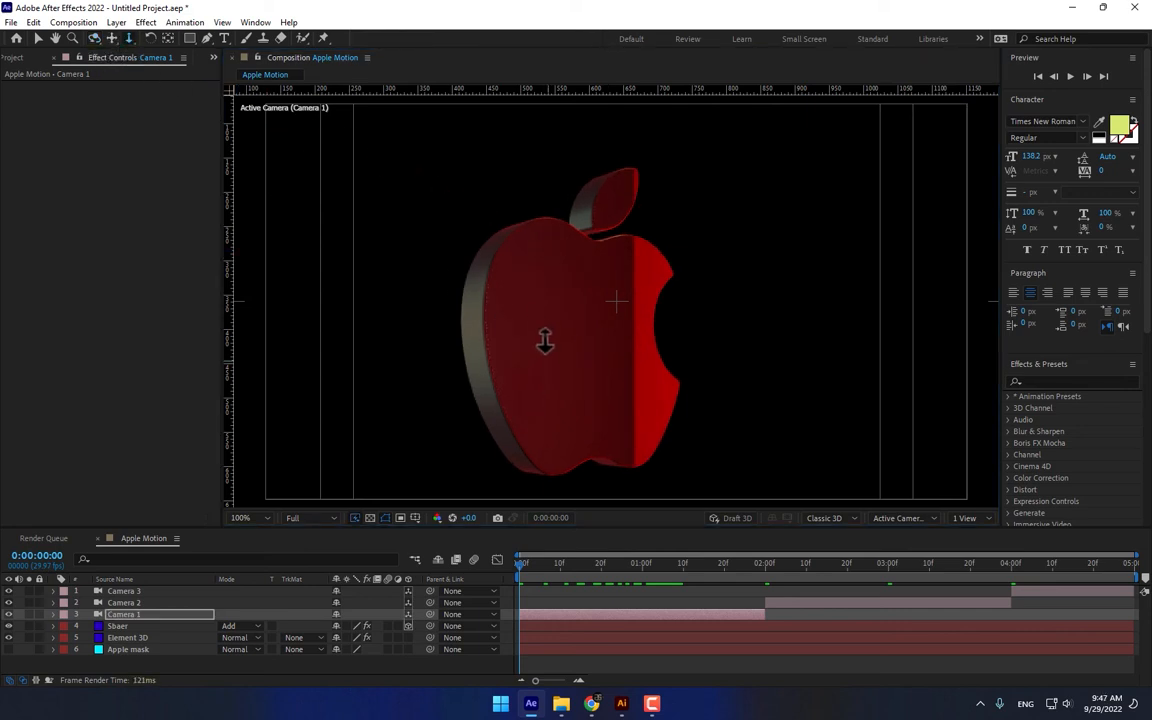
left_click_drag(543, 337, 617, 237)
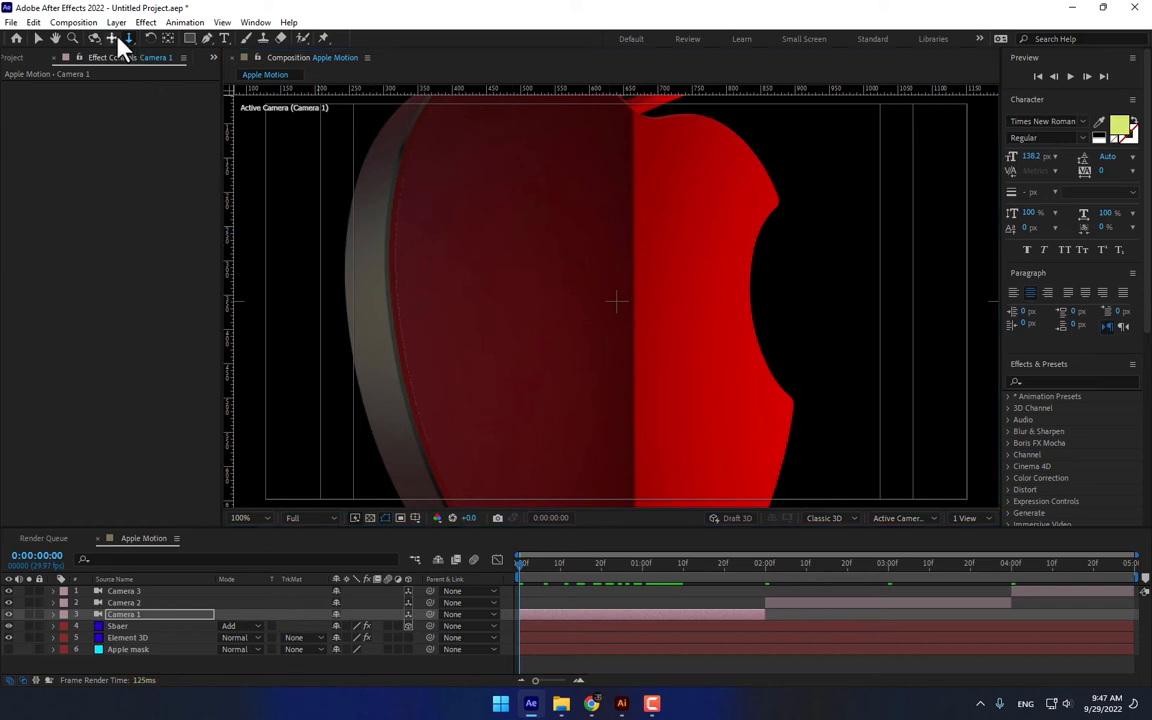
left_click(112, 38)
left_click_drag(545, 244, 626, 397)
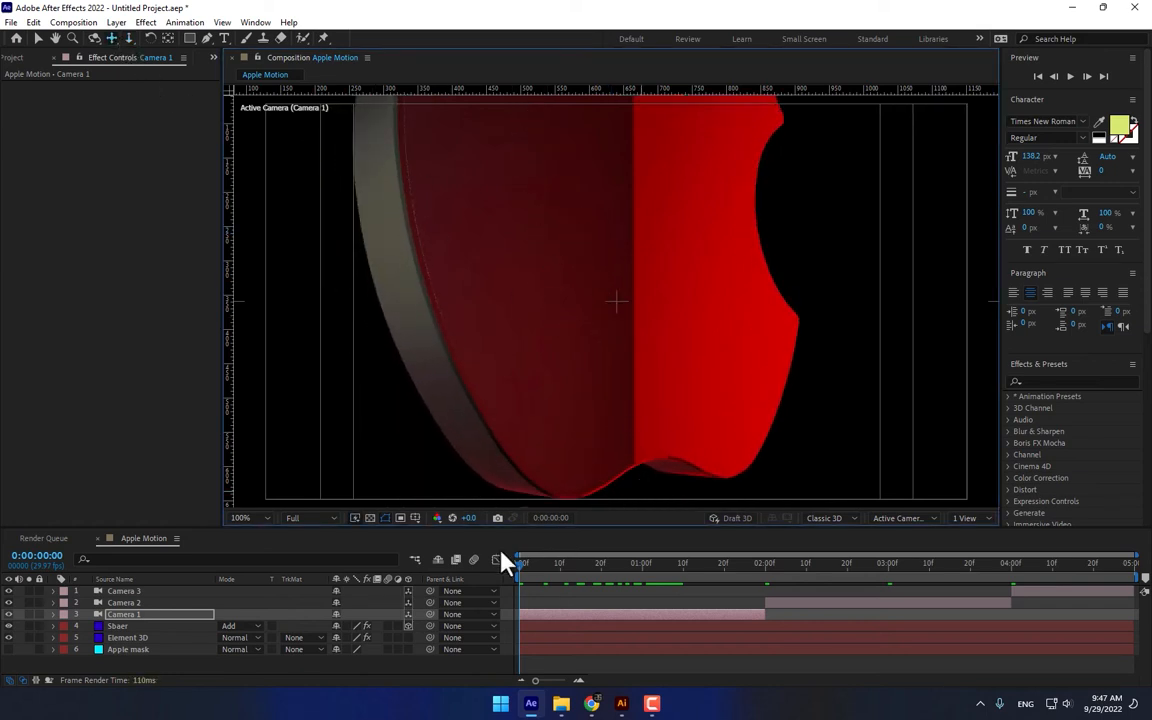
- Start keyframing Camera 1's Point of Interest and Position at 0:00:00:00
left_click(53, 615)
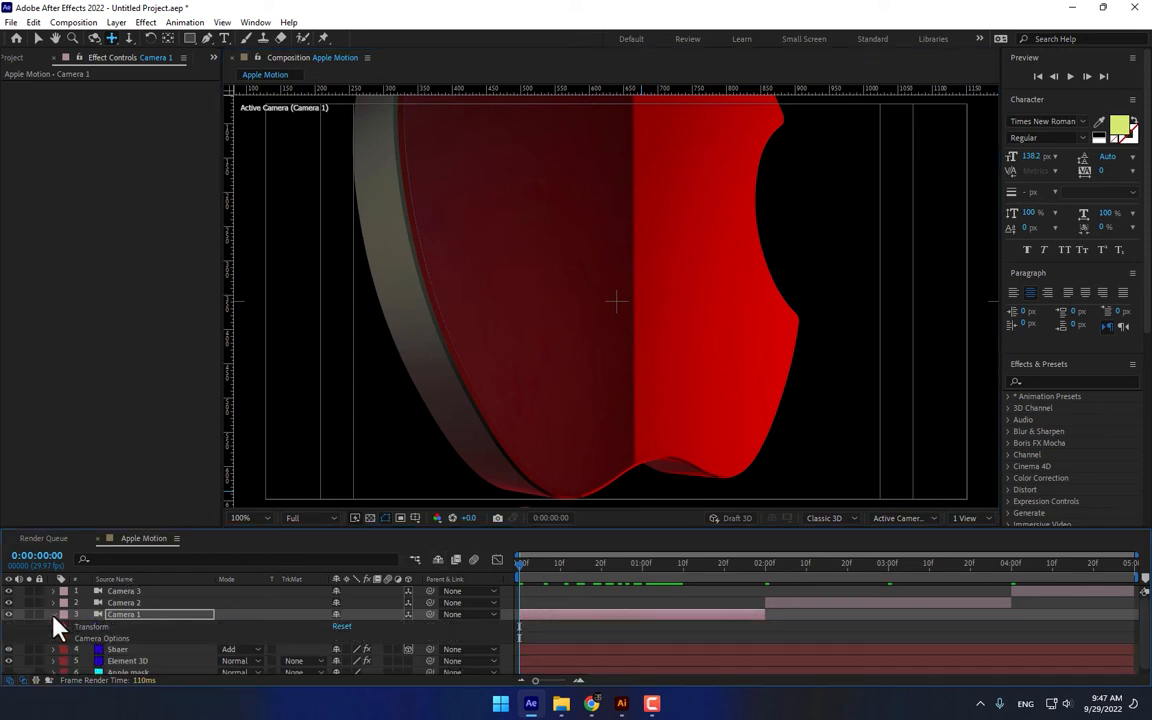
left_click(64, 627)
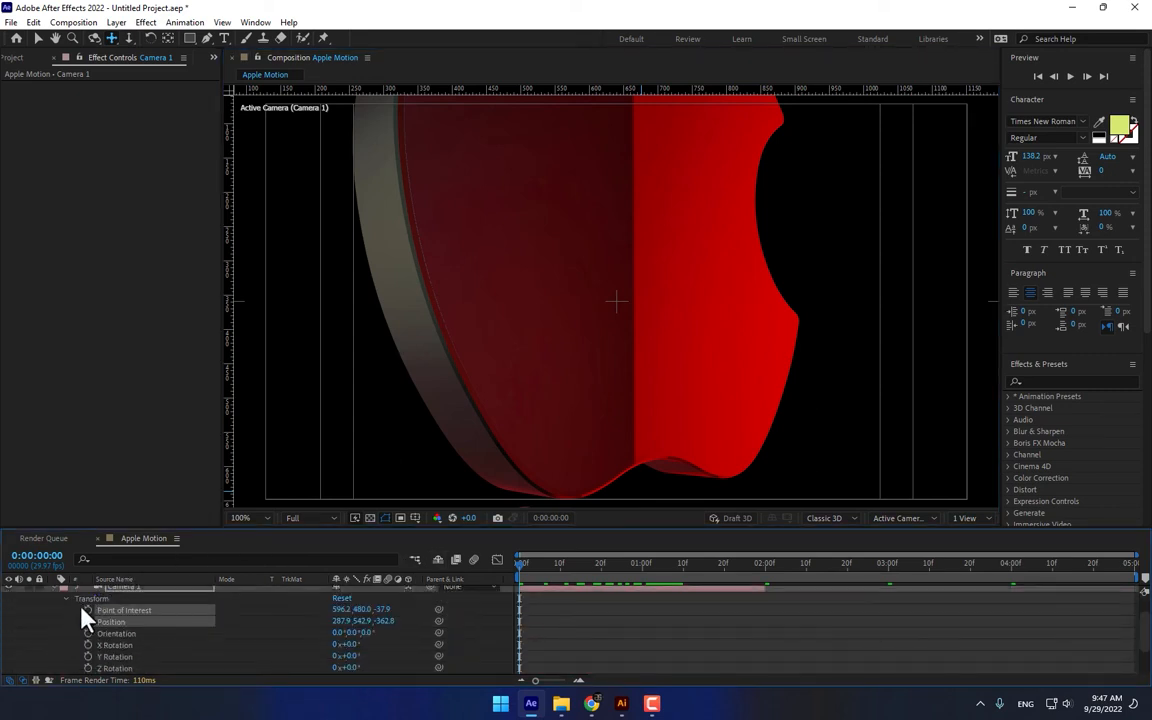
left_click(88, 621)
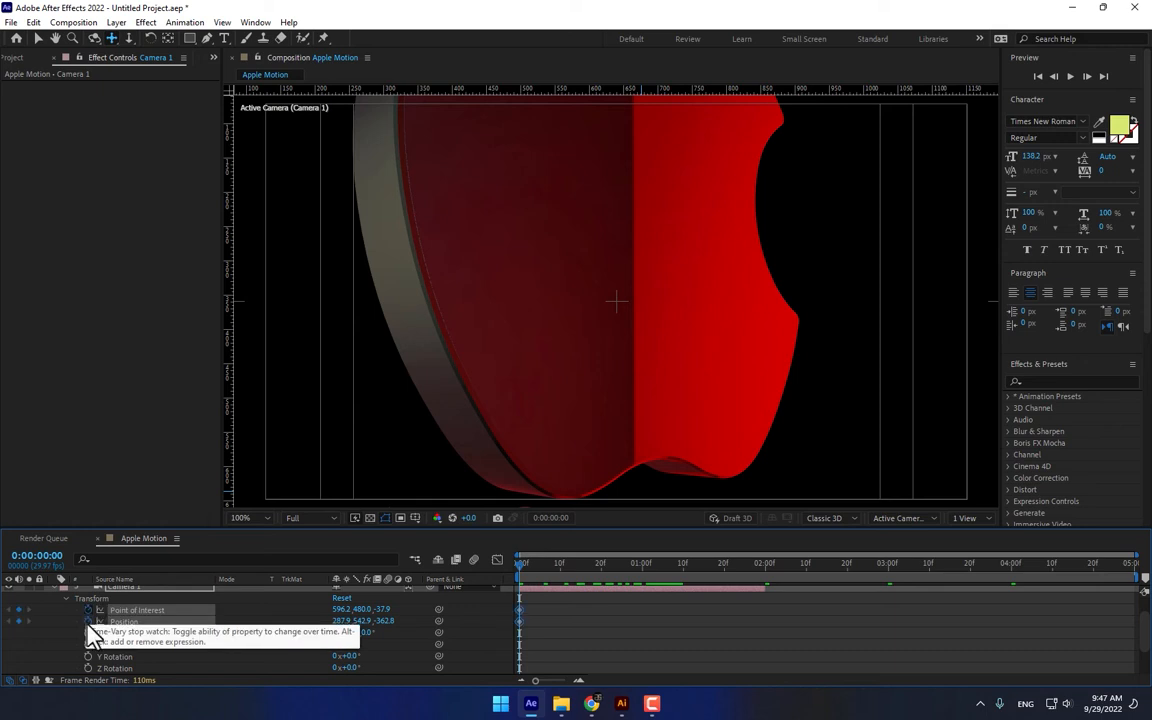
- At 0:00:01:29, track Camera 1 upward to frame the leaf and the logo's upper body, and scrub through the move
left_click(768, 572)
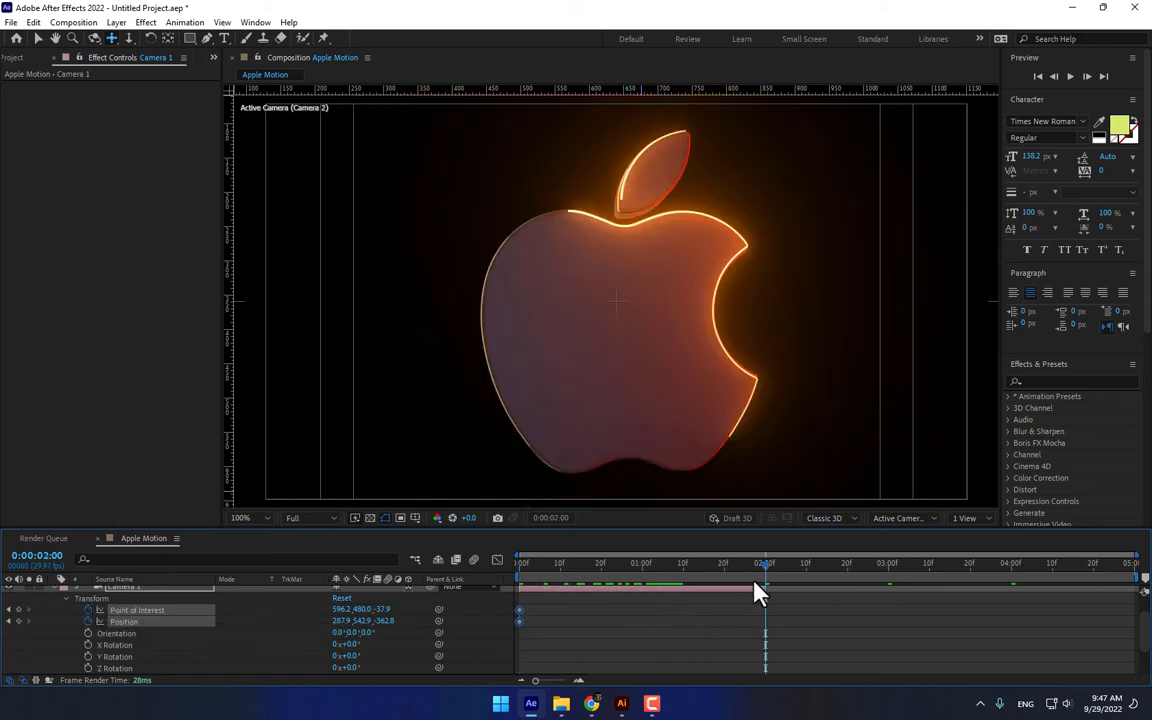
key("Page_Up")
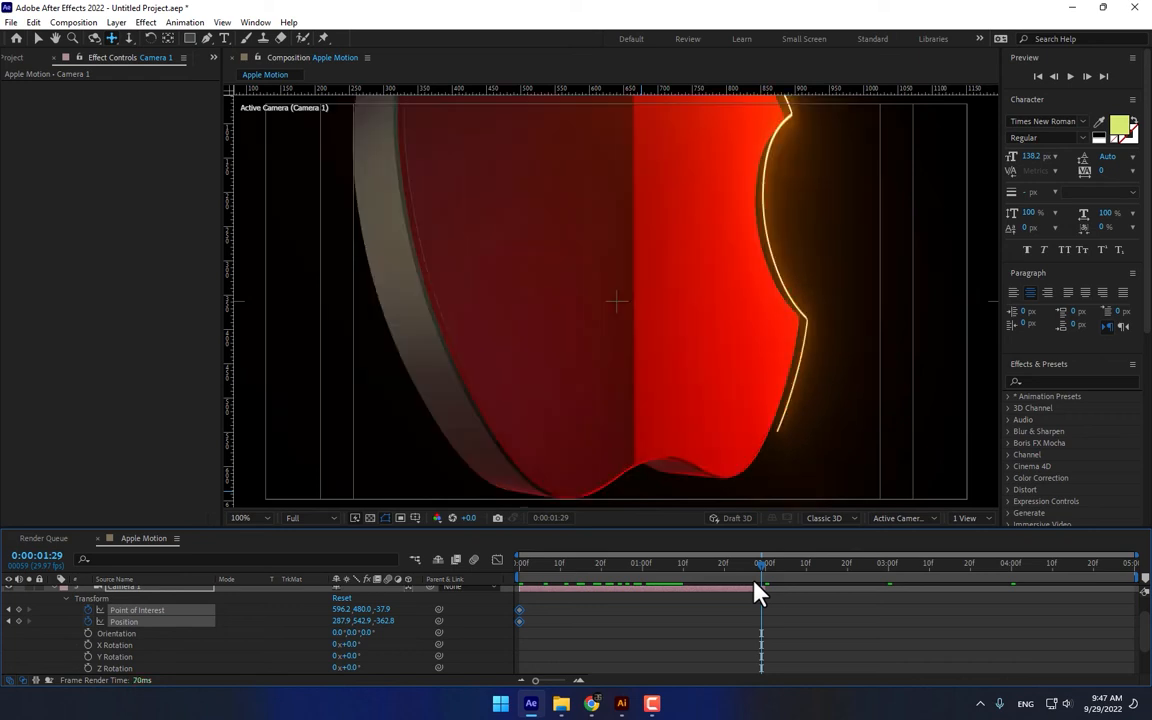
left_click_drag(597, 226, 620, 548)
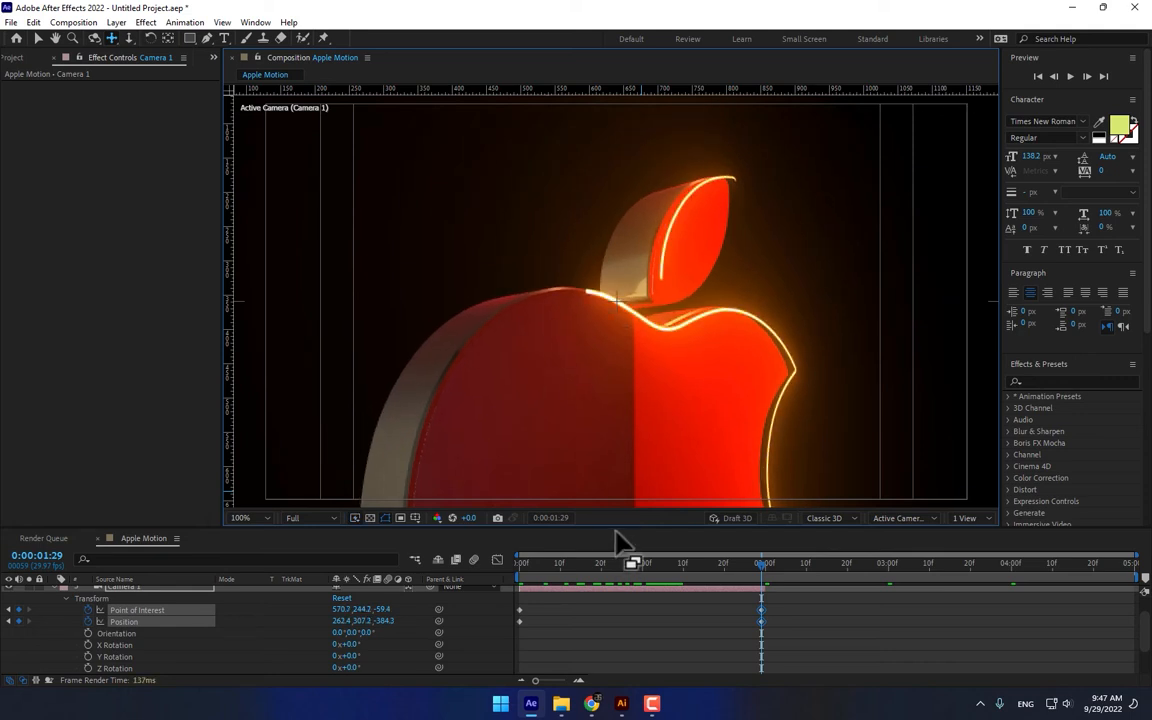
left_click_drag(530, 571, 697, 587)
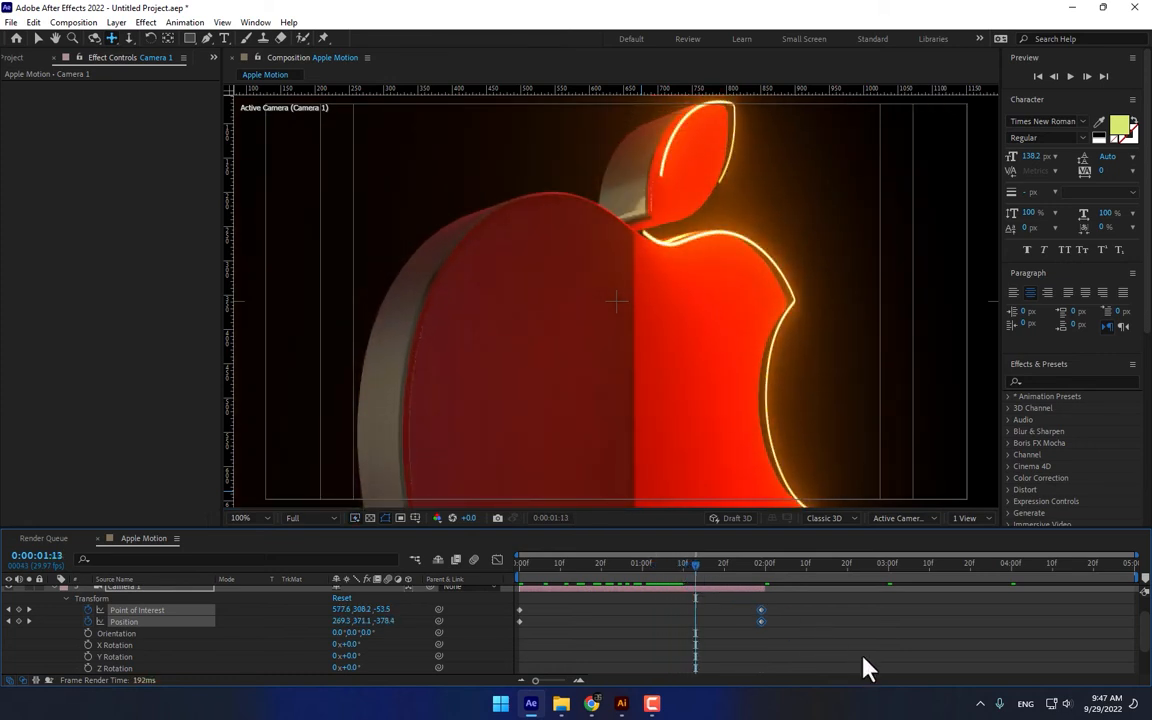
- At 0:00:02:00, orbit Camera 2 around to the logo's bitten side, dolly in and track it to frame the leaf
scroll(808, 596, "up", 2)
left_click(767, 564)
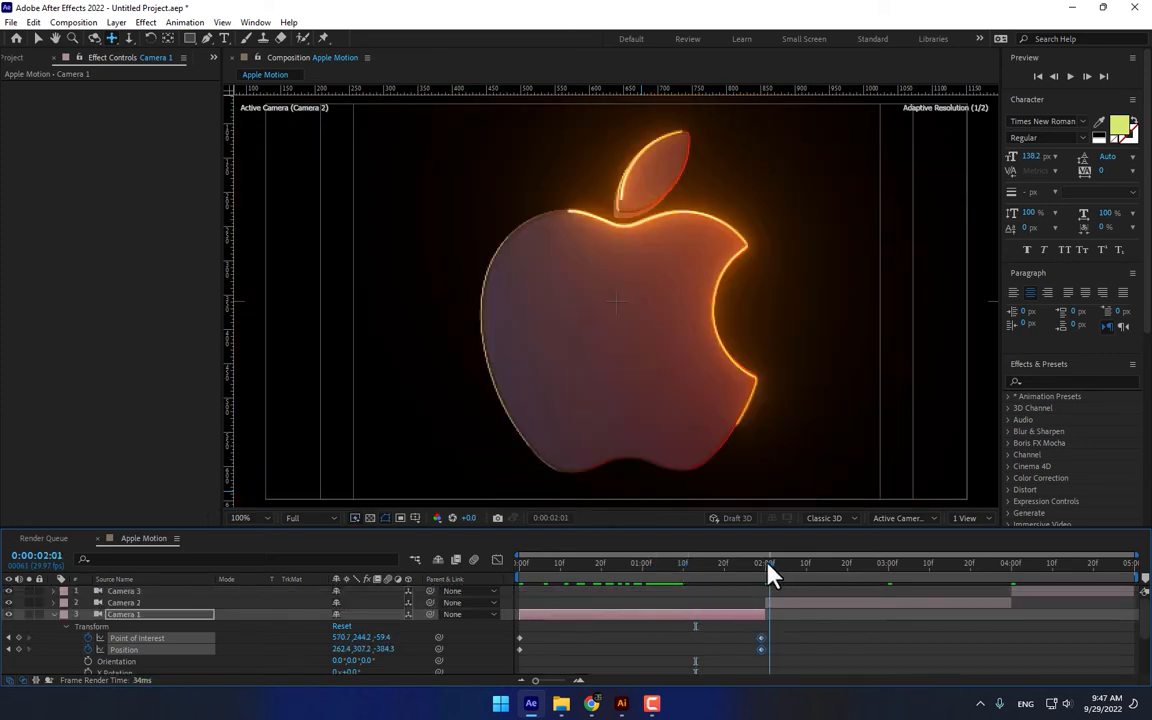
left_click(772, 602)
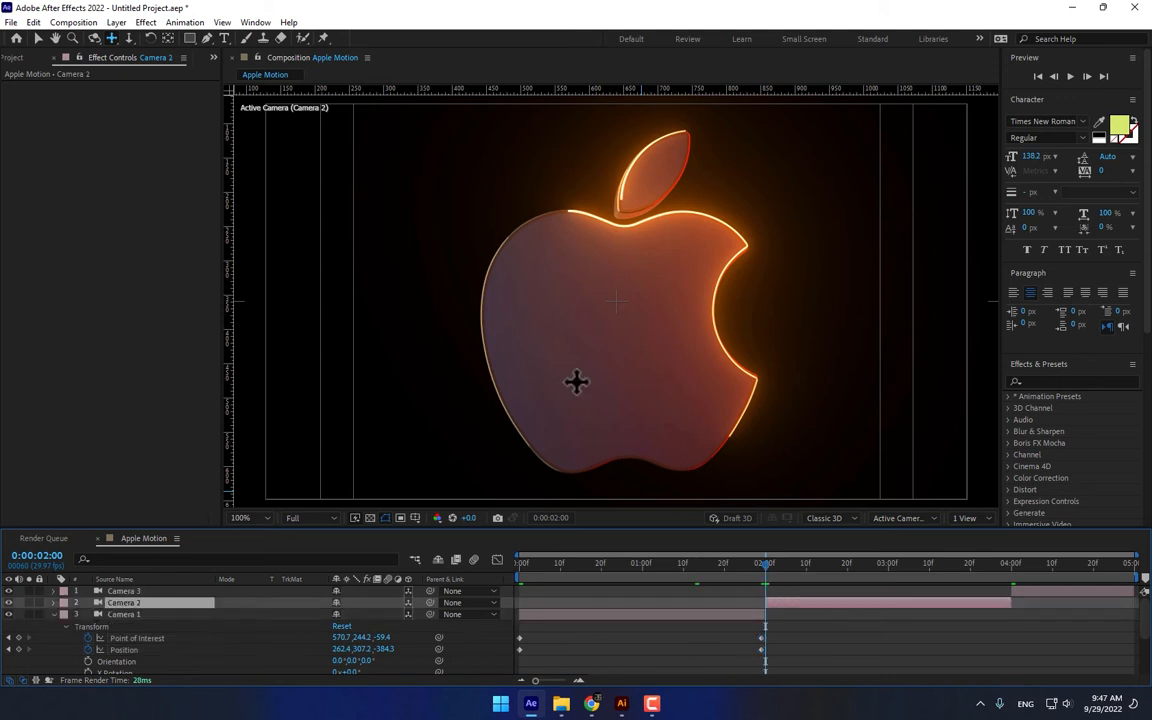
left_click(94, 38)
left_click_drag(738, 297, 581, 303)
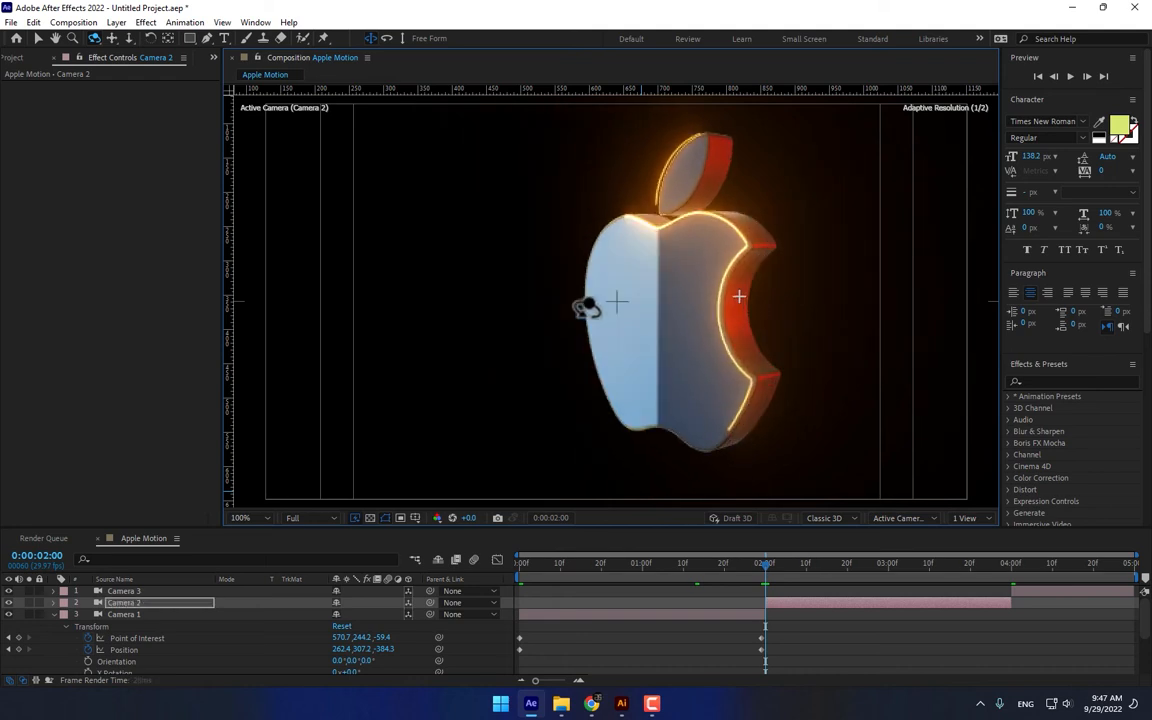
left_click(129, 38)
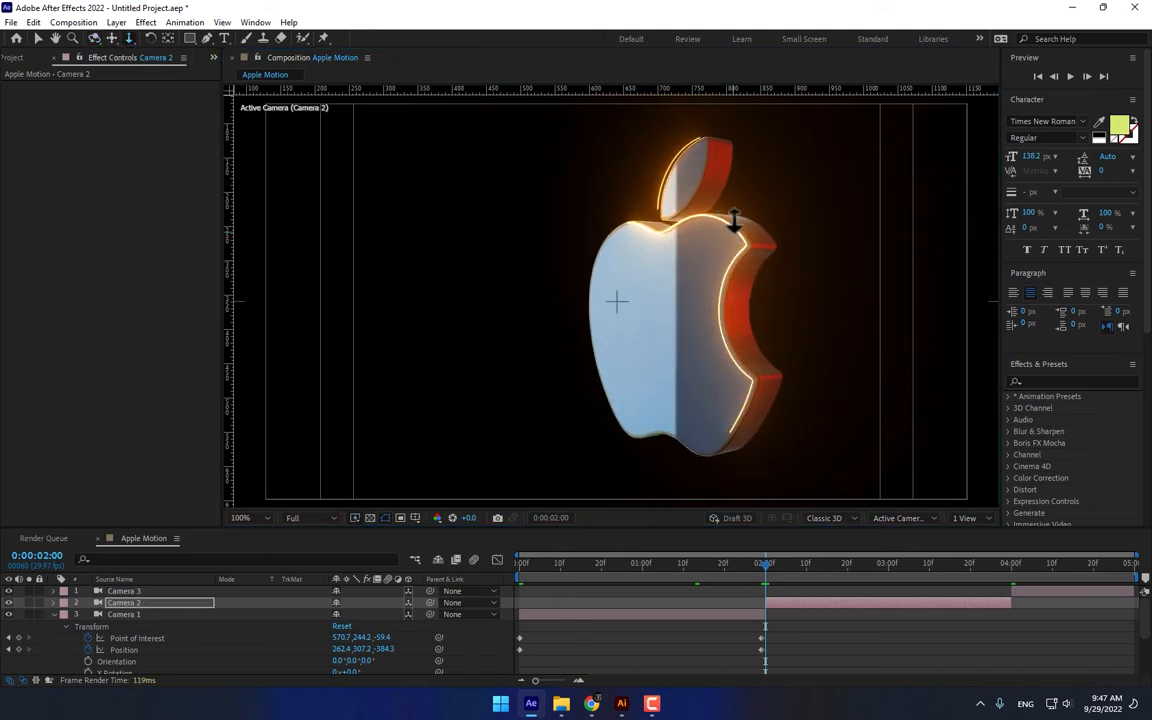
left_click_drag(738, 224, 740, 44)
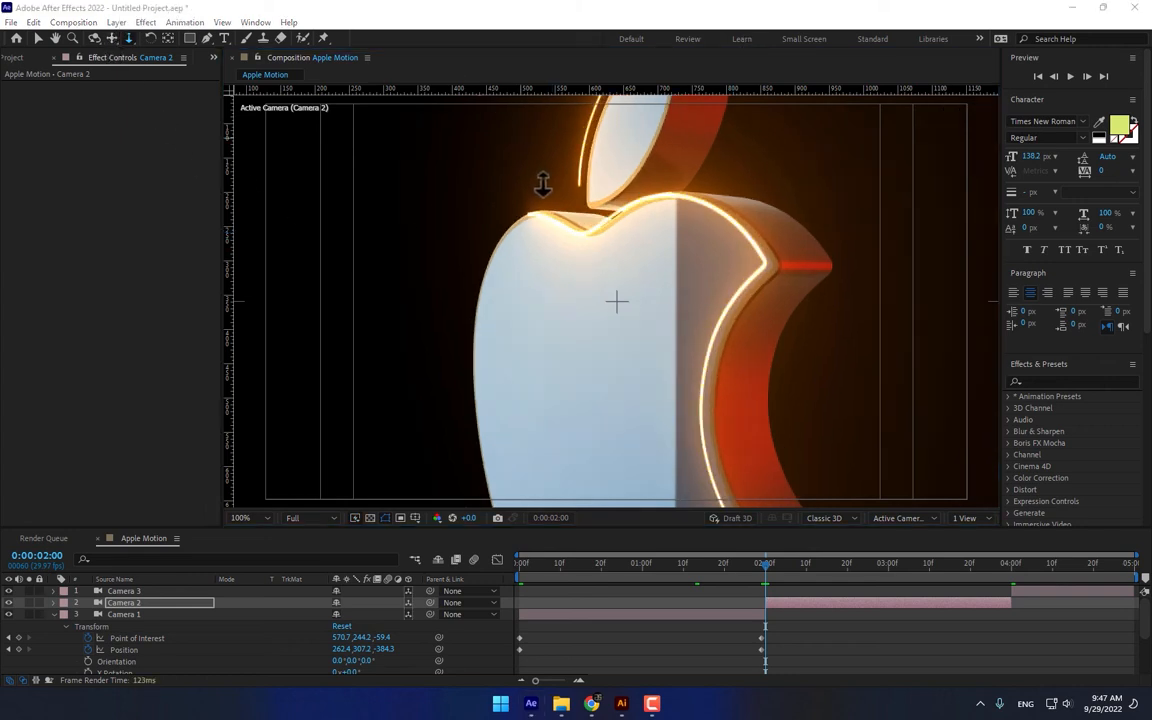
left_click(111, 38)
left_click_drag(637, 334, 455, 309)
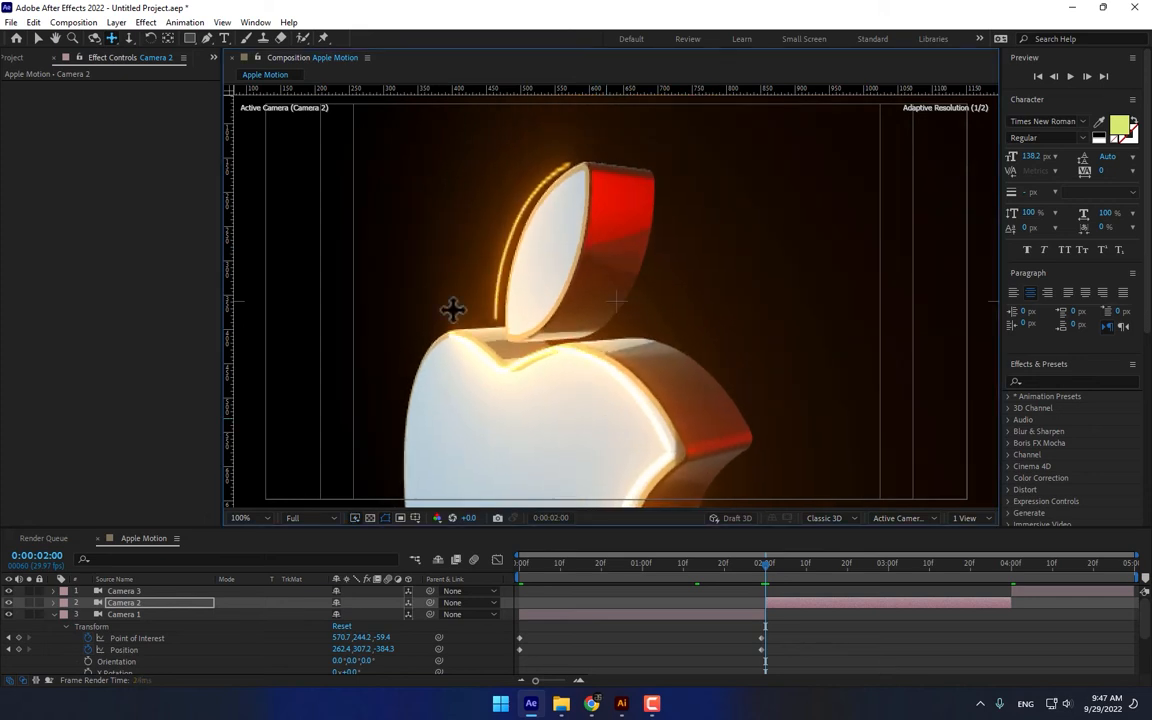
- Orbit Camera 2 further around until the leaf is nearly edge-on, and dolly in closer to it
left_click(94, 38)
mouse_move(452, 245)
left_mouse_down()
mouse_move(472, 266)
mouse_move(432, 241)
left_mouse_up()
left_click(129, 38)
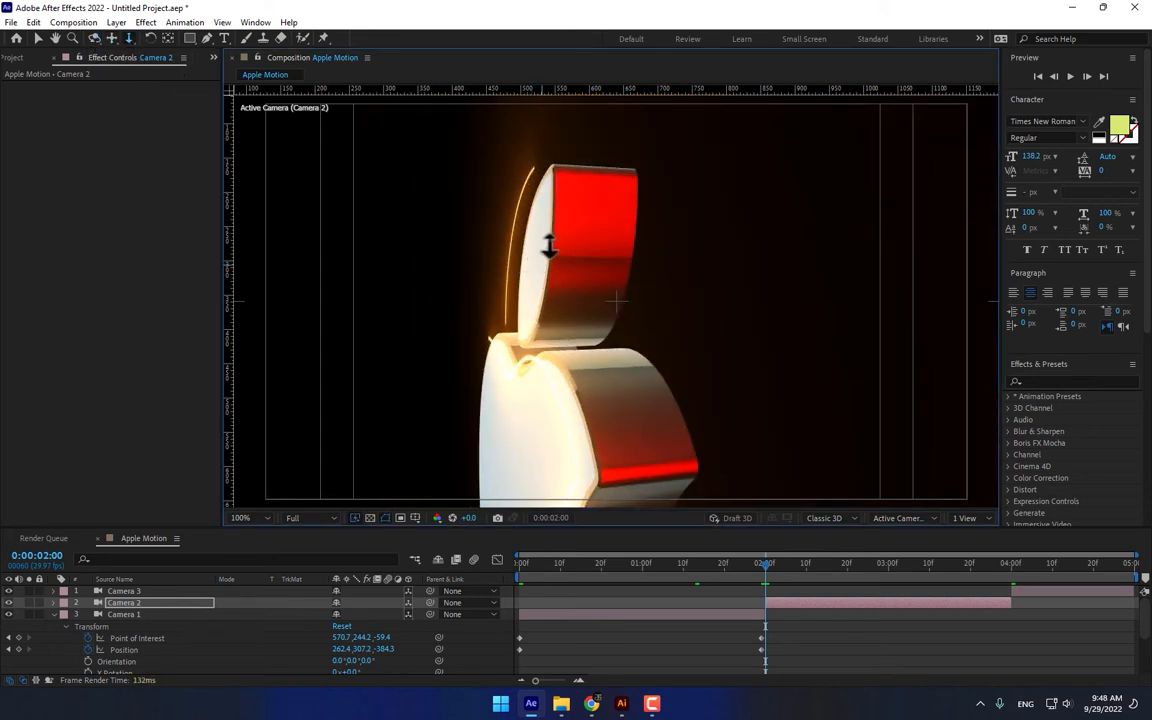
left_click_drag(555, 245, 578, 130)
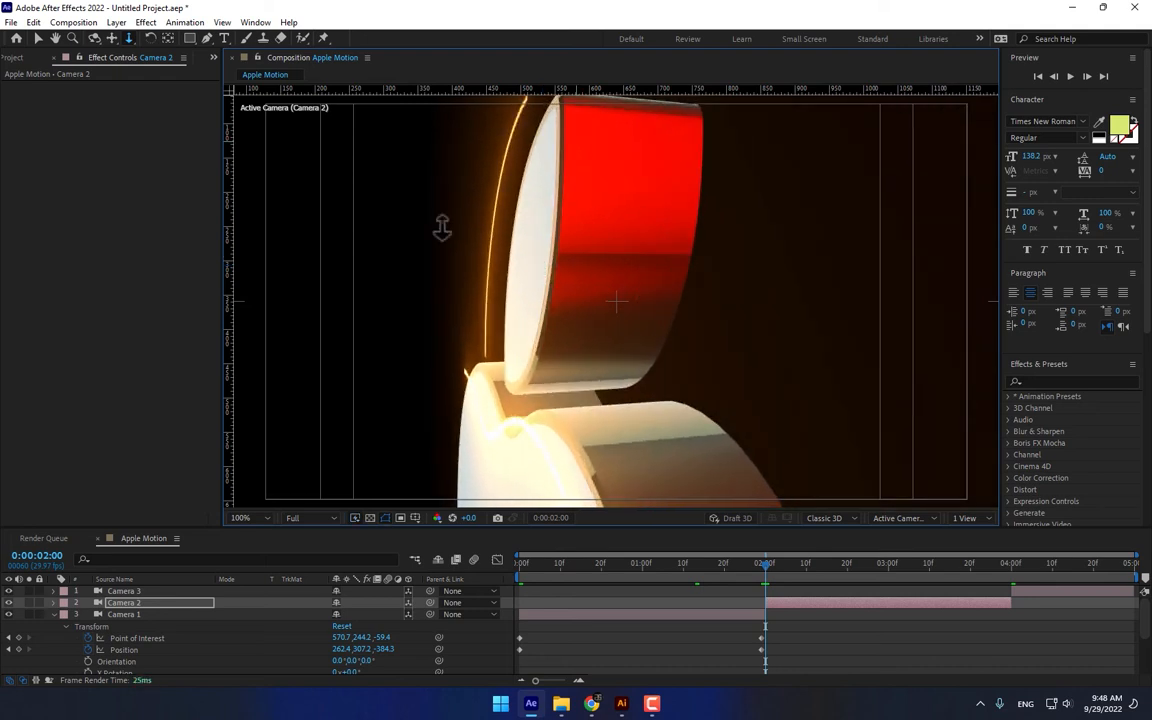
- Keyframe Camera 2's Point of Interest and Position at 0:00:02:00, and dolly the camera back from the leaf at 0:00:03:29
left_click(54, 604)
left_click(60, 616)
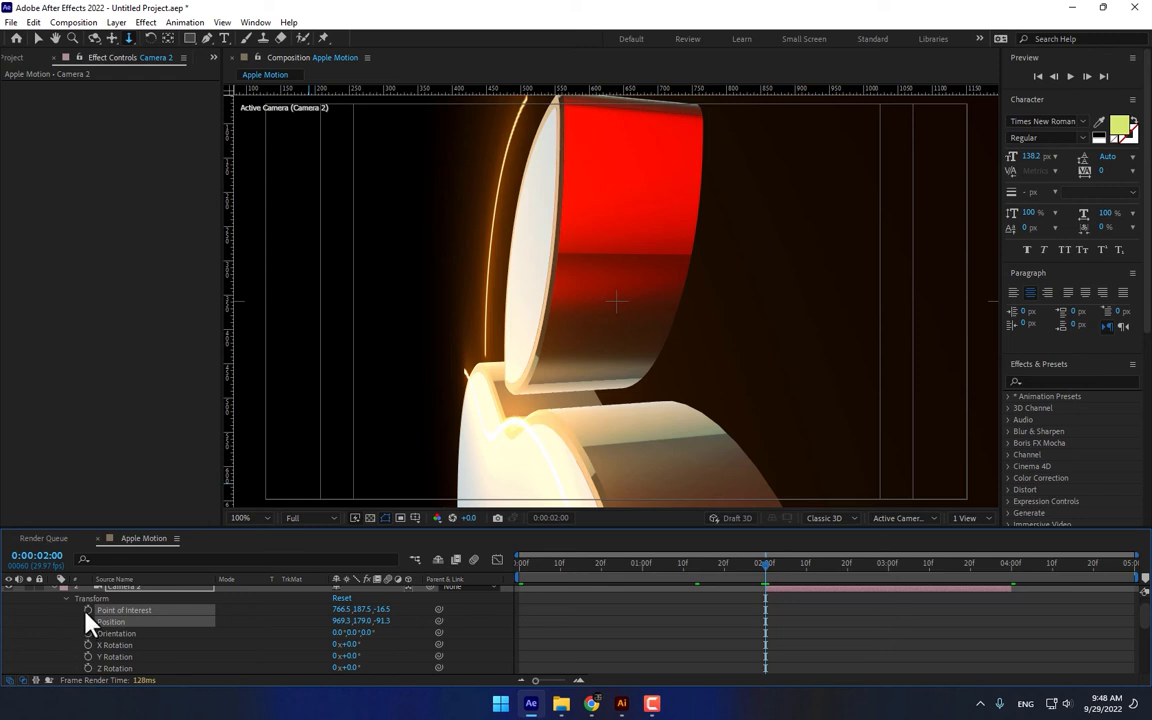
left_click(1010, 566)
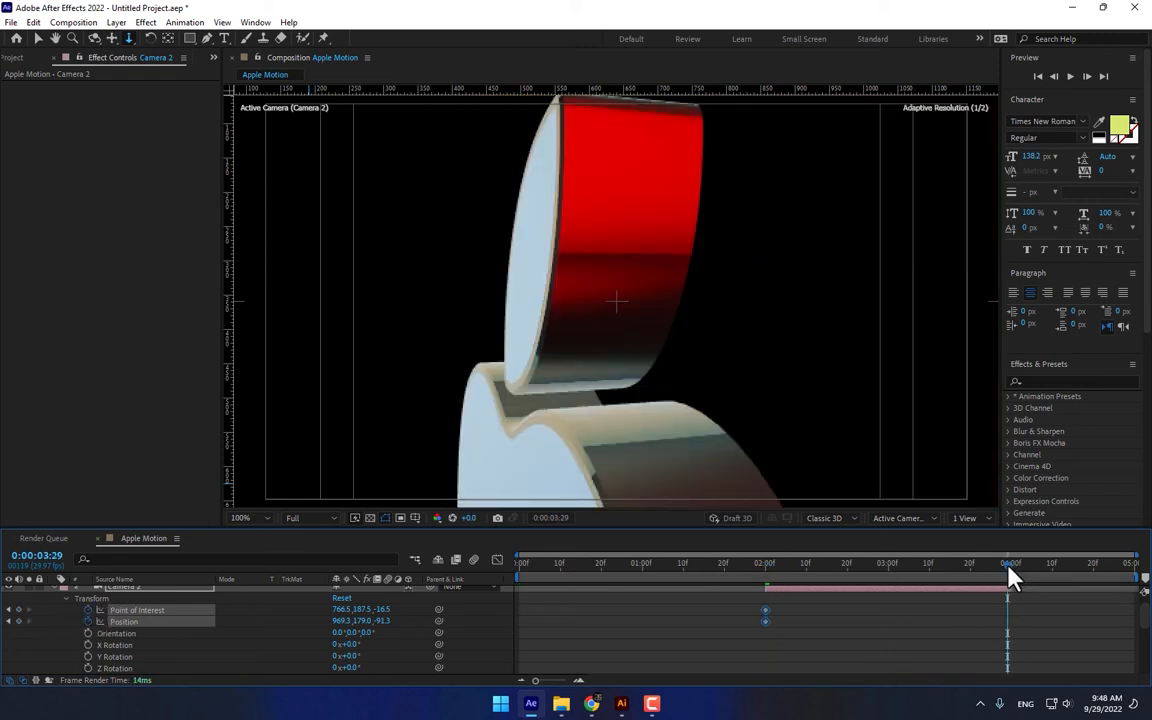
left_click_drag(571, 175, 553, 485)
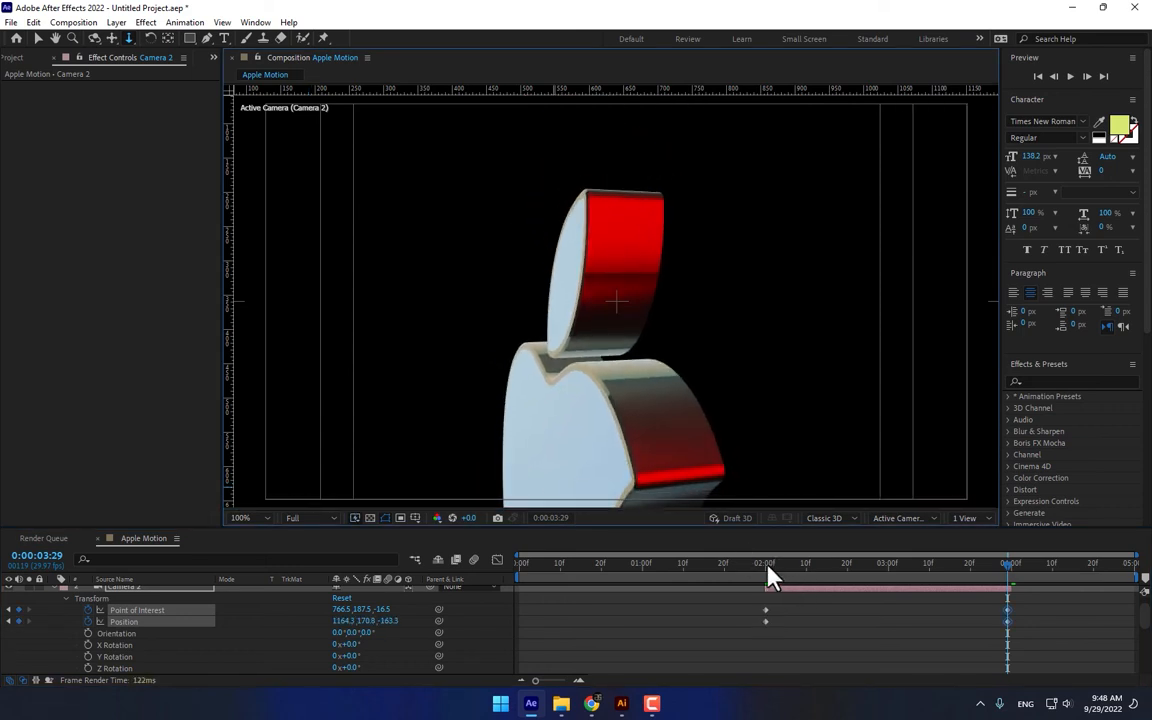
- Enable keyframing for Camera 2's Orientation and X, Y and Z Rotation at 0:00:02:00, and move to 0:00:03:29
left_click(767, 572)
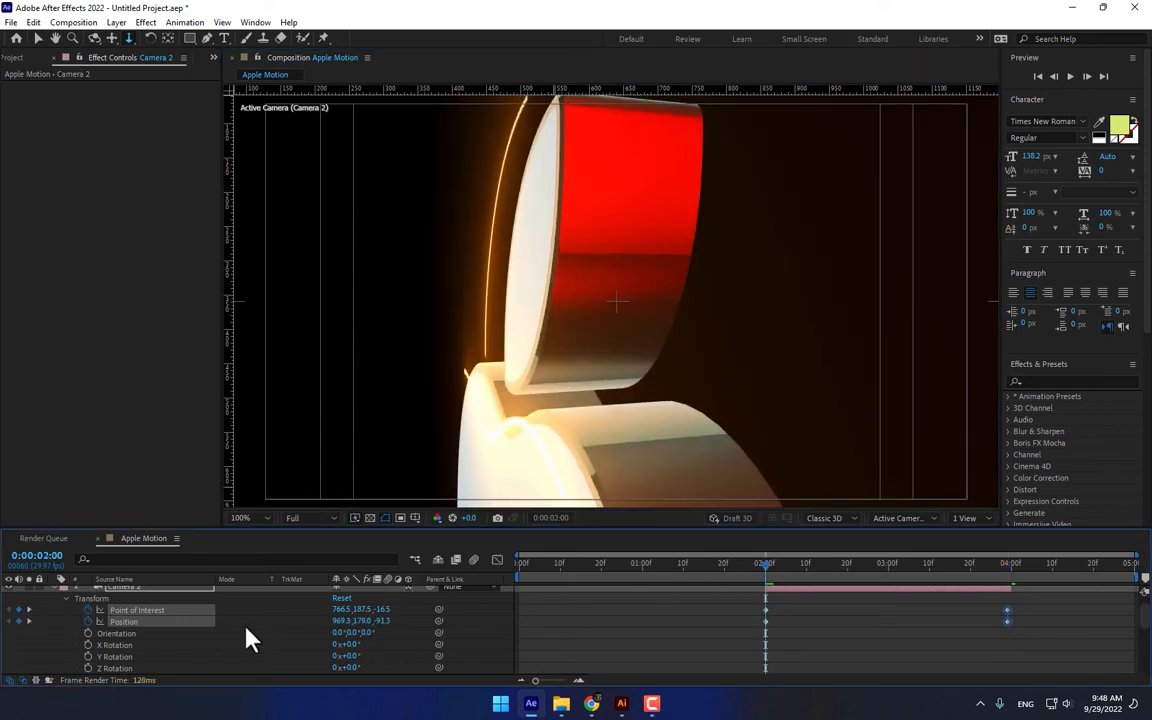
left_click_drag(88, 634, 86, 668)
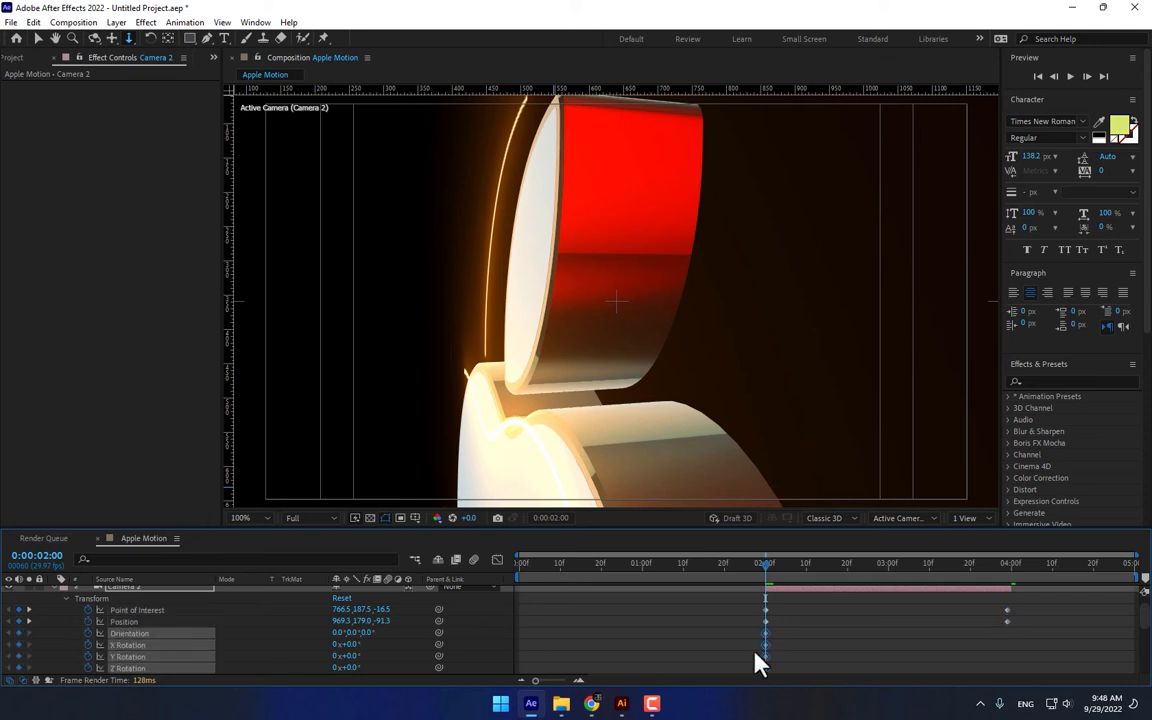
left_click(1010, 576)
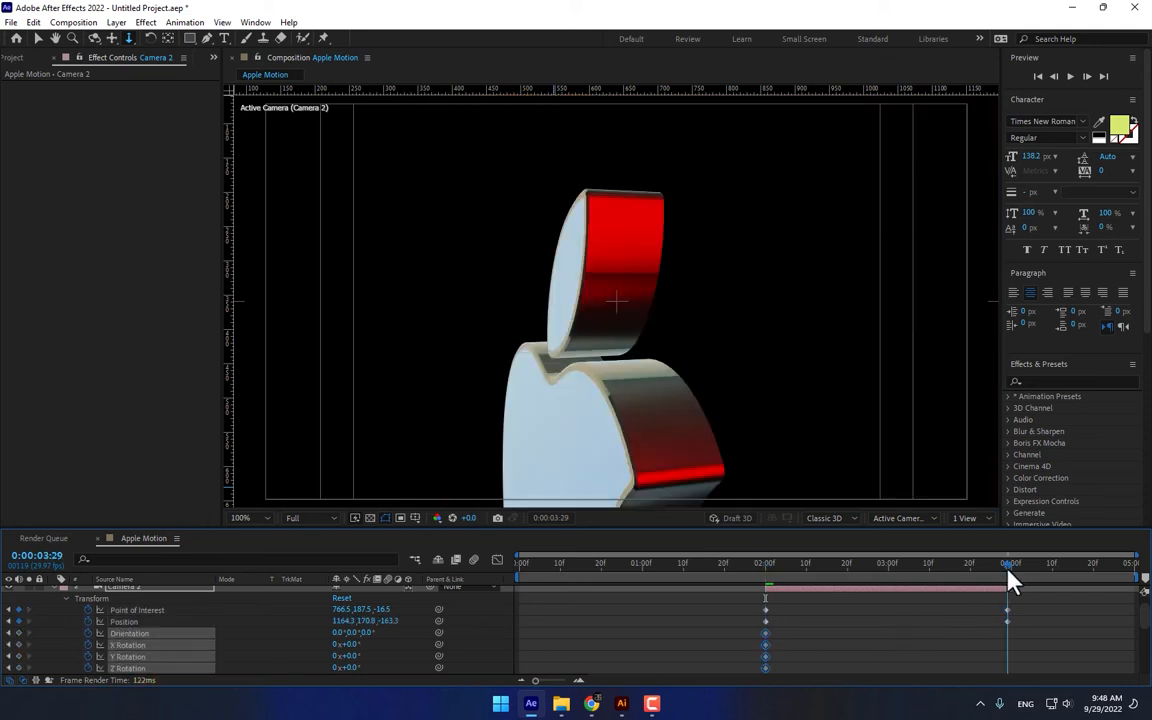
- At 0:00:03:29, dolly Camera 2 back, orbit it around to the logo's front, and track it to centre the logo's body
left_click_drag(505, 293, 310, 232)
left_click(94, 38)
left_click_drag(488, 399, 653, 401)
left_click(112, 38)
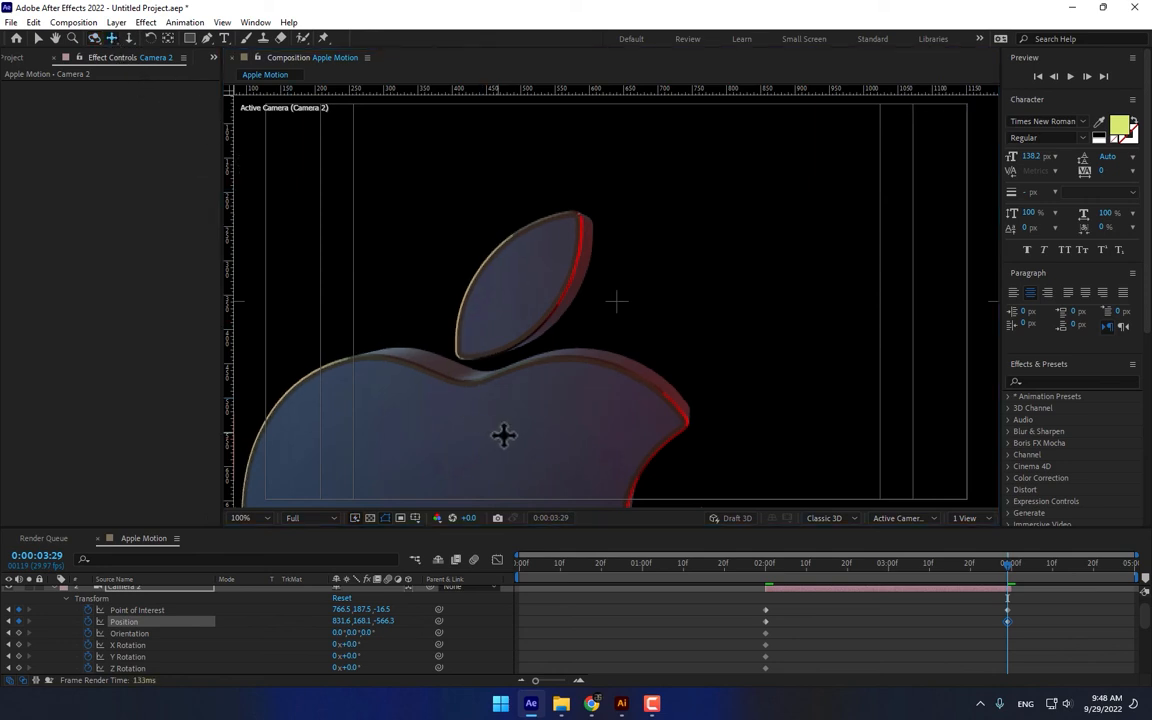
left_click_drag(503, 432, 645, 221)
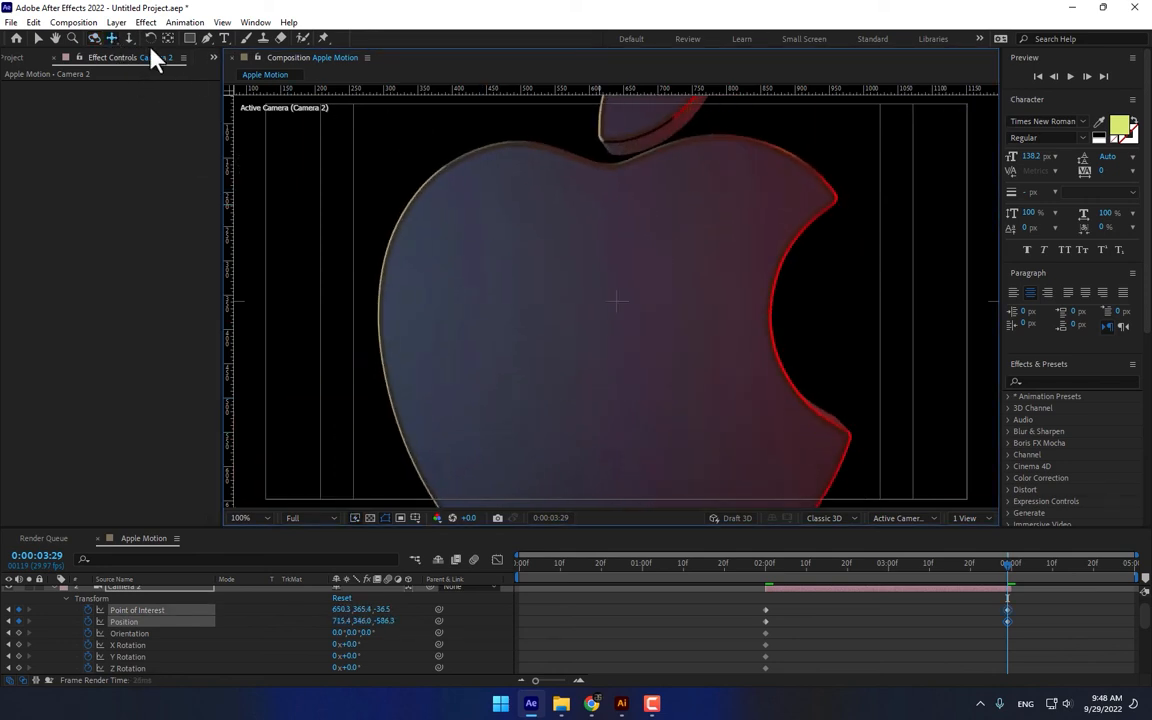
- Dolly Camera 2 back and orbit it to frame the whole logo front-on, at Position about 574, 318, -1212, and scrub through the move
left_click_drag(636, 290, 315, 173)
left_click(94, 38)
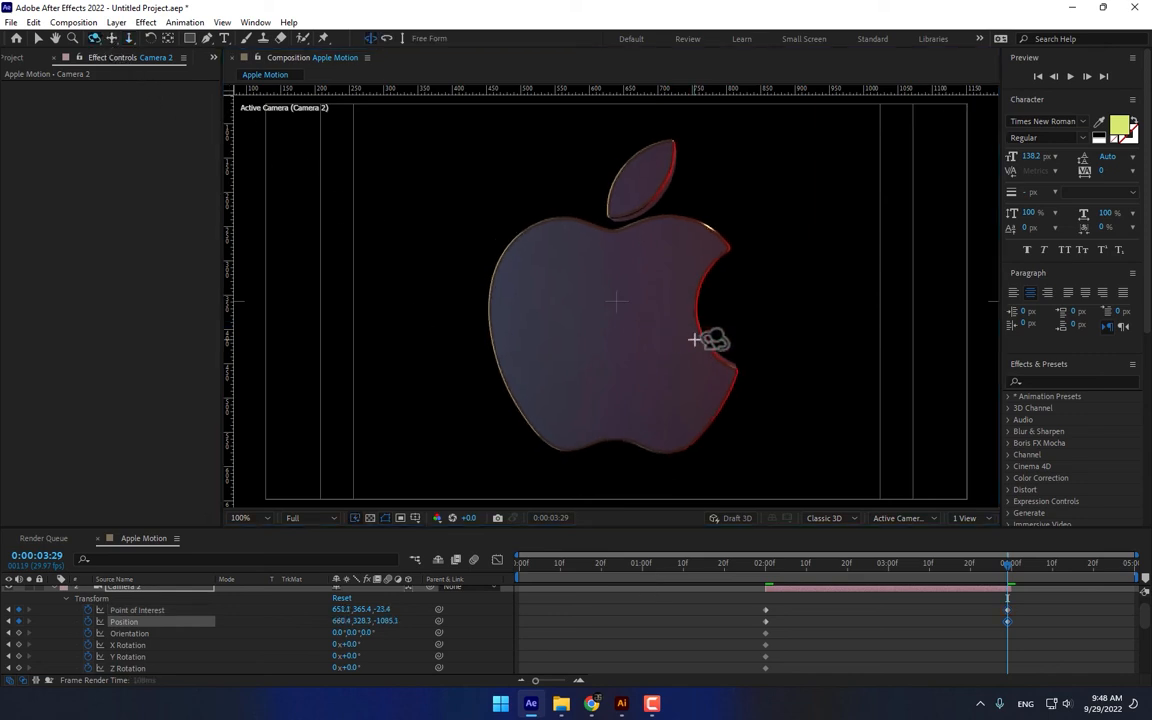
left_click_drag(707, 334, 669, 355)
left_click(128, 38)
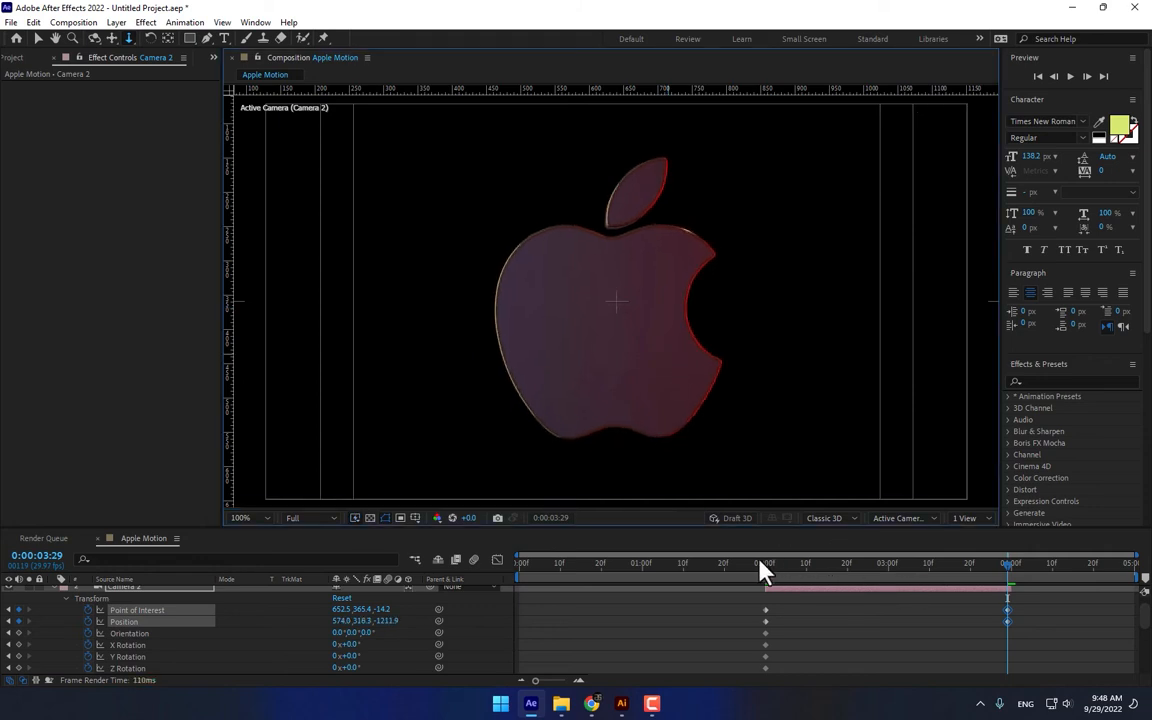
left_click_drag(762, 570, 990, 566)
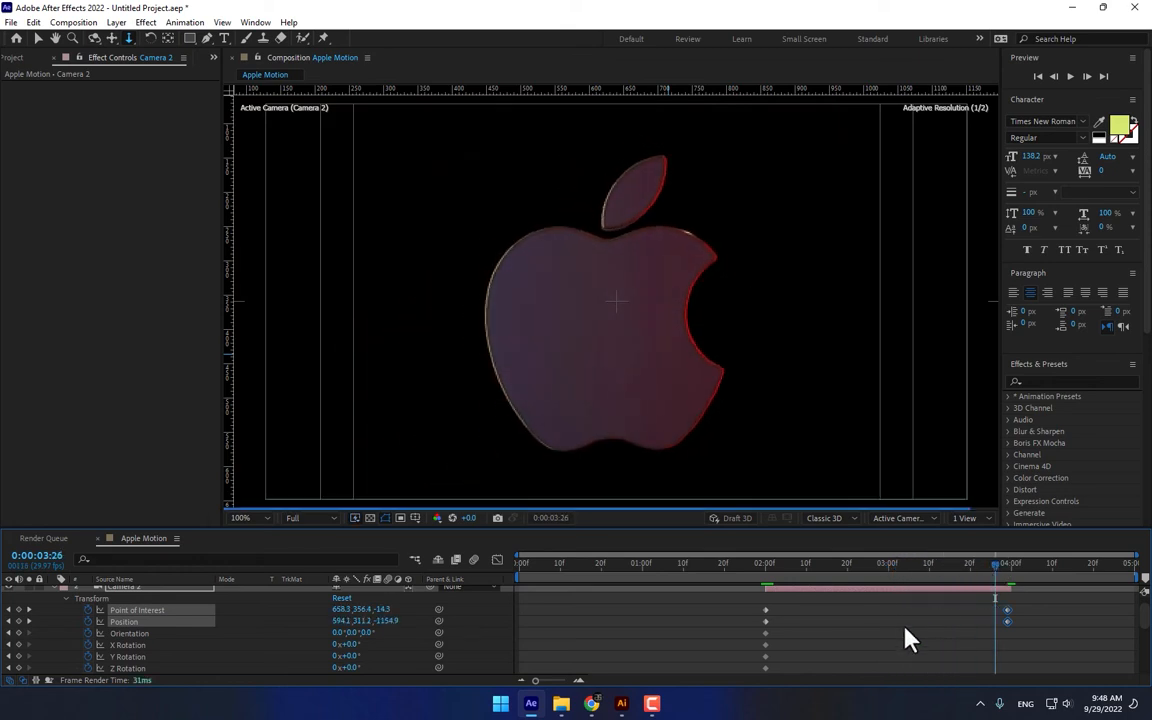
- Stretch the Saber layer's Start Offset and End Offset keyframes proportionally so the last one lands at 0:00:04:23, and scrub through the animation
scroll(904, 627, "down", 3)
scroll(740, 625, "down", 3)
left_click(205, 645)
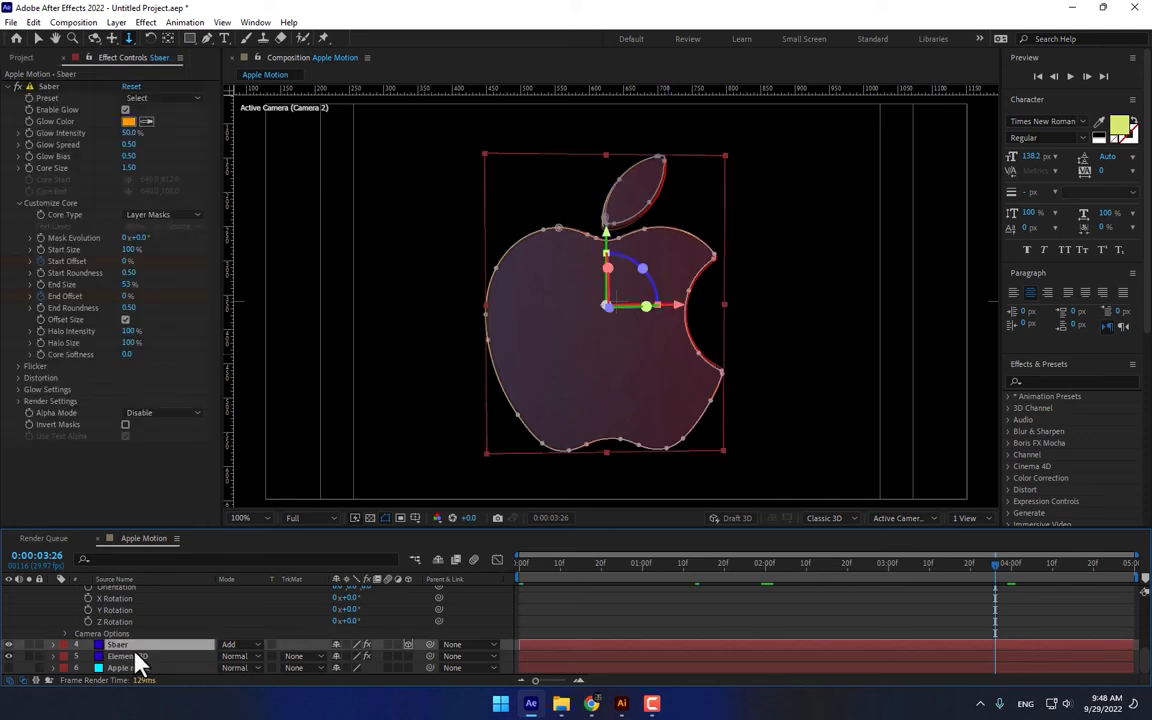
key("u")
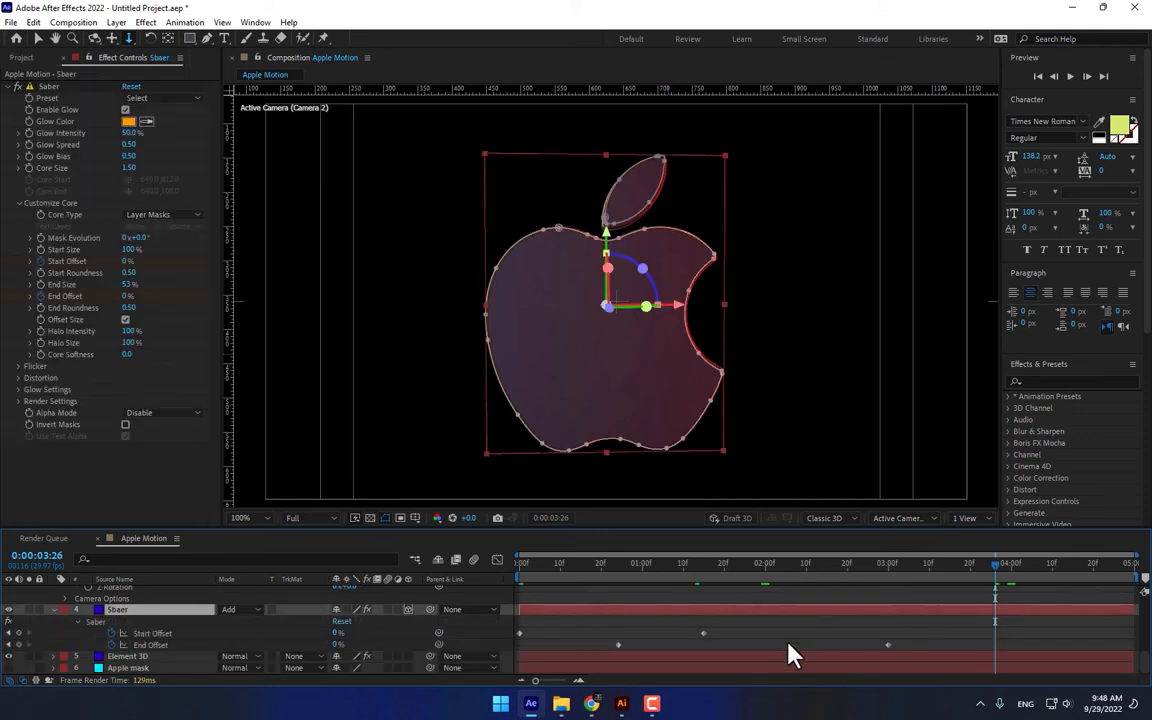
left_click_drag(918, 626, 514, 656)
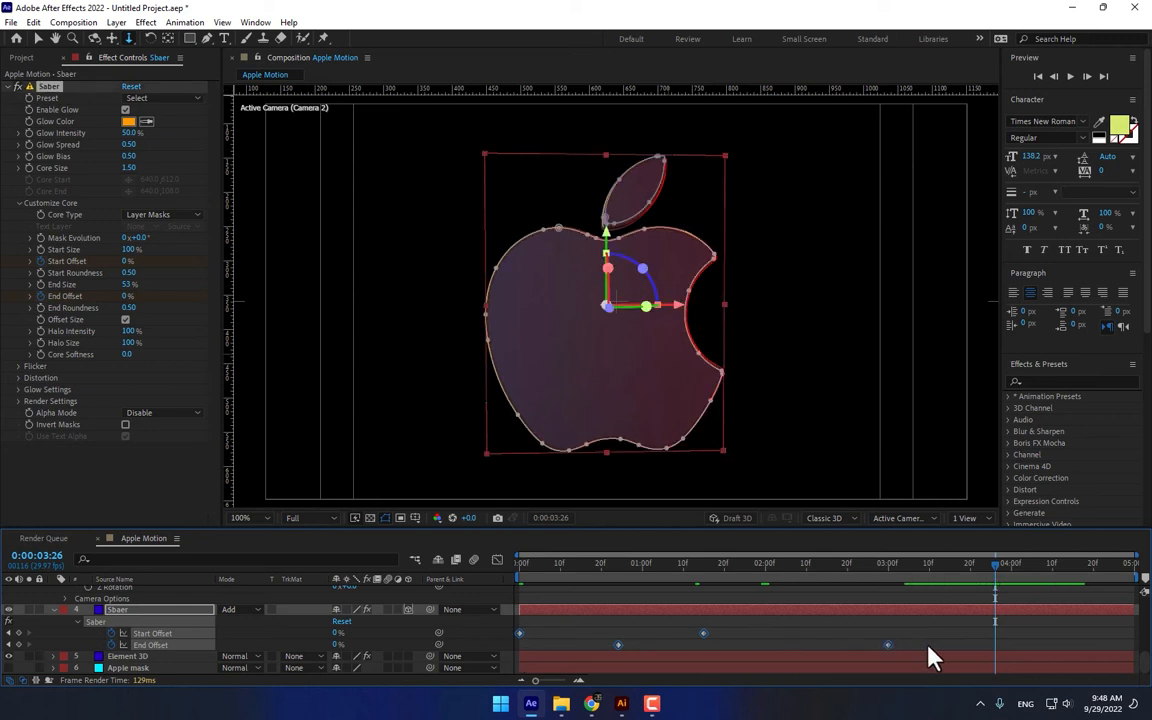
left_click_drag(888, 645, 1104, 645, "alt")
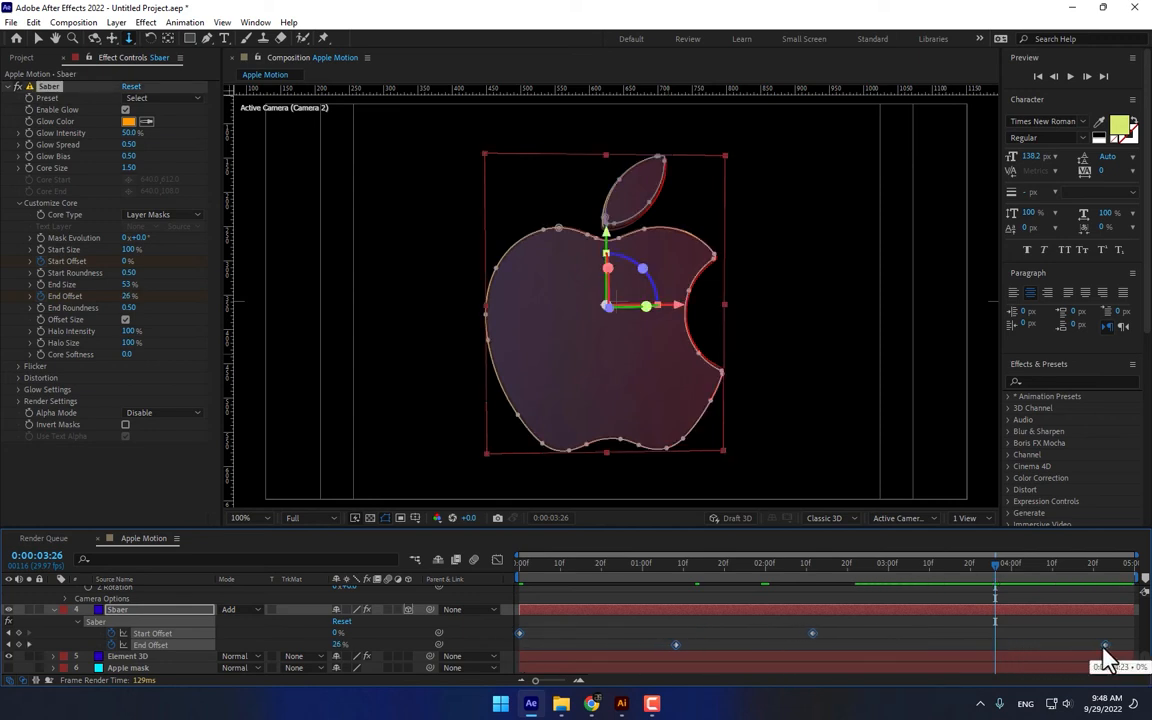
left_click(930, 587)
left_click_drag(683, 565, 1077, 576)
- Delete the Camera 3 layer from the Apple Motion composition
scroll(1012, 640, "up", 2)
scroll(1012, 640, "up", 6)
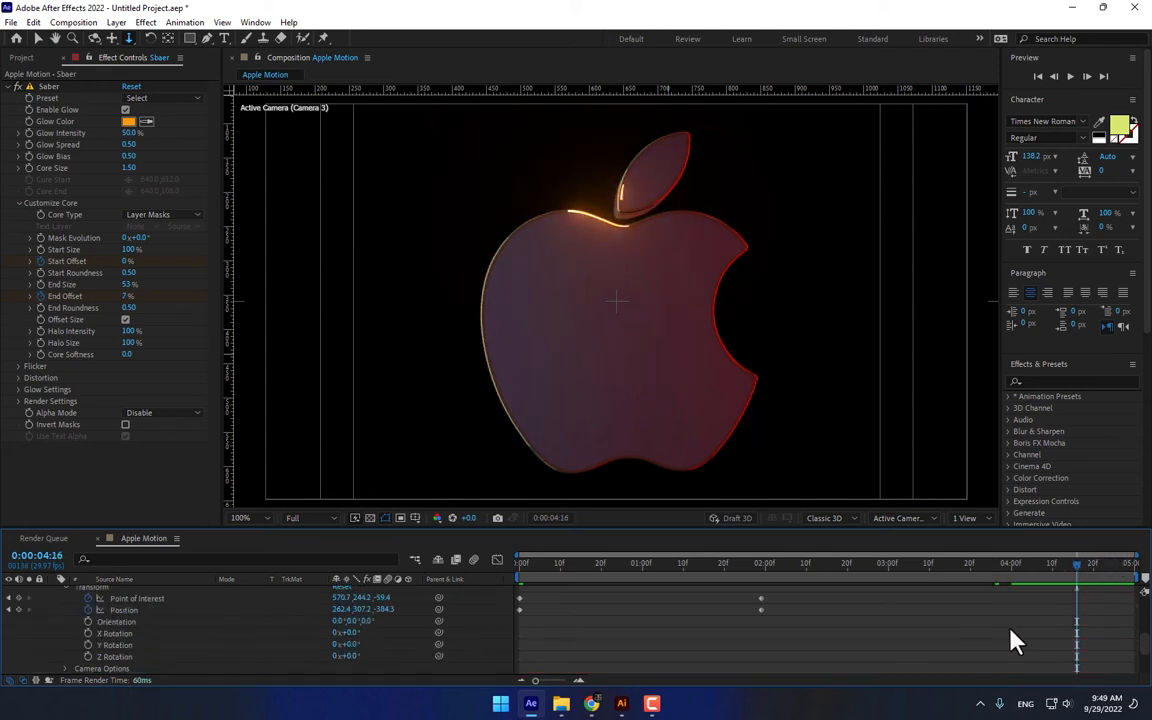
left_click(1063, 594)
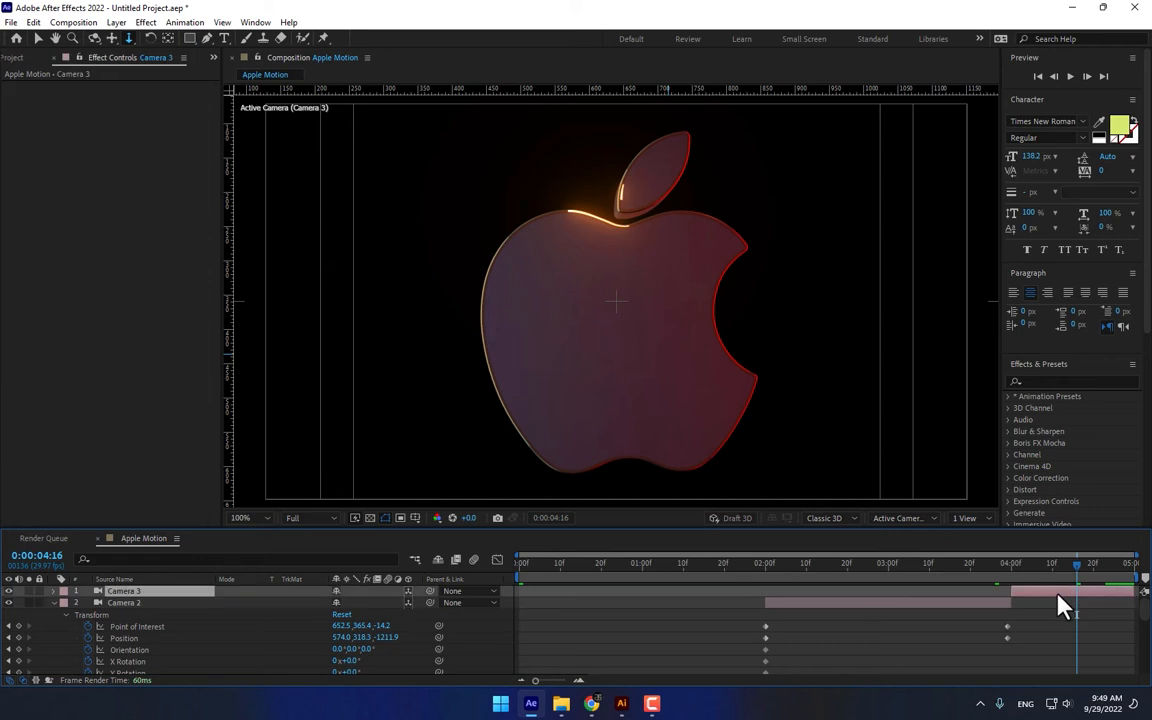
key("Delete")
- Extend Camera 2's layer to the composition's end, and move its last Point of Interest and Position keyframes to 0:00:04:00
left_click_drag(1012, 594, 1138, 604)
left_click_drag(1034, 608, 1013, 648)
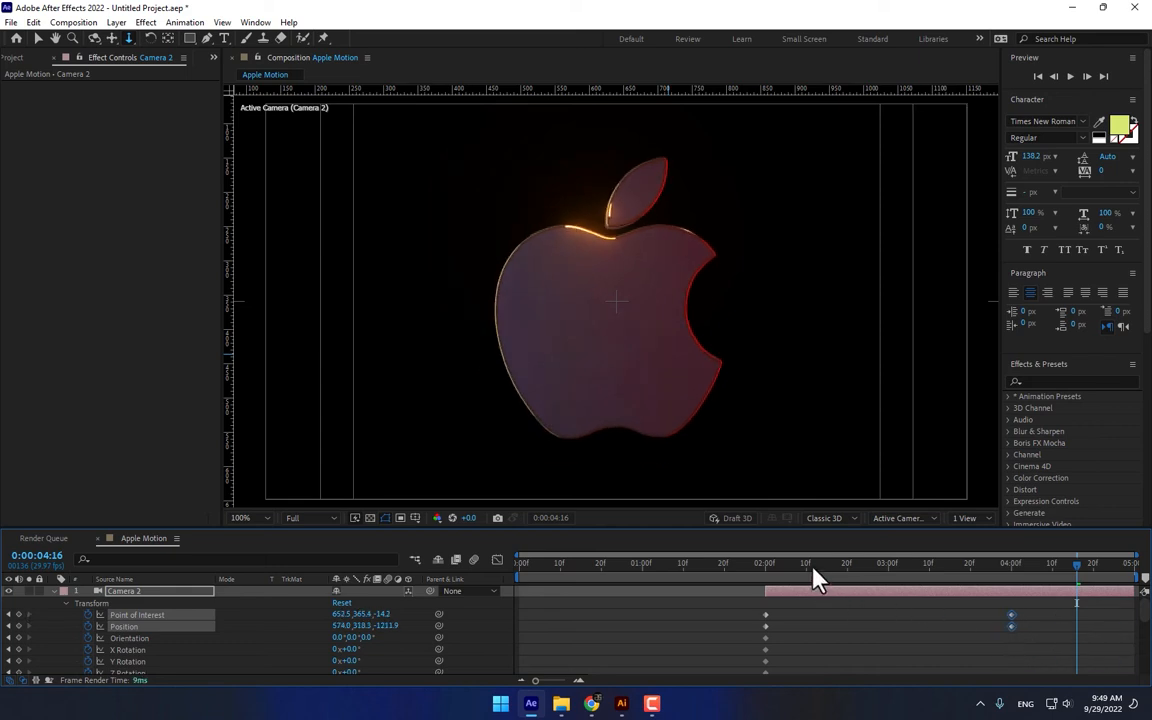
key("i")
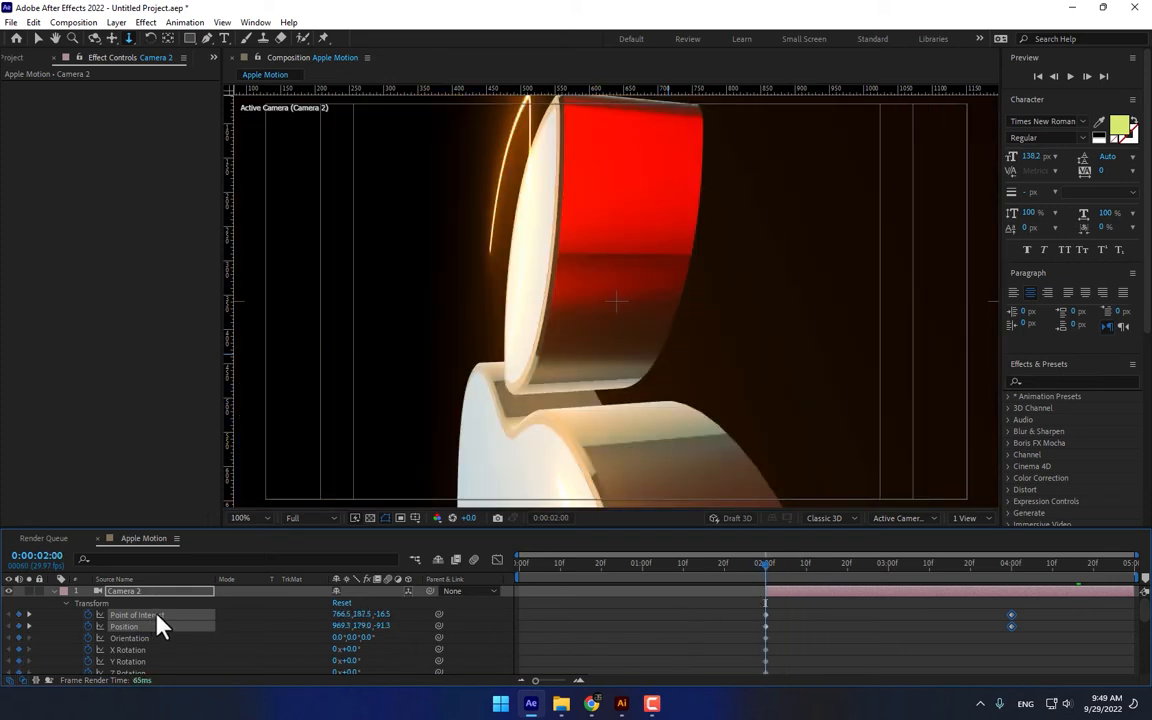
- In the Element 3D layer's render settings, set Motion Blur to On and Shutter Angle to 90
scroll(129, 650, "down", 6)
left_click(128, 657)
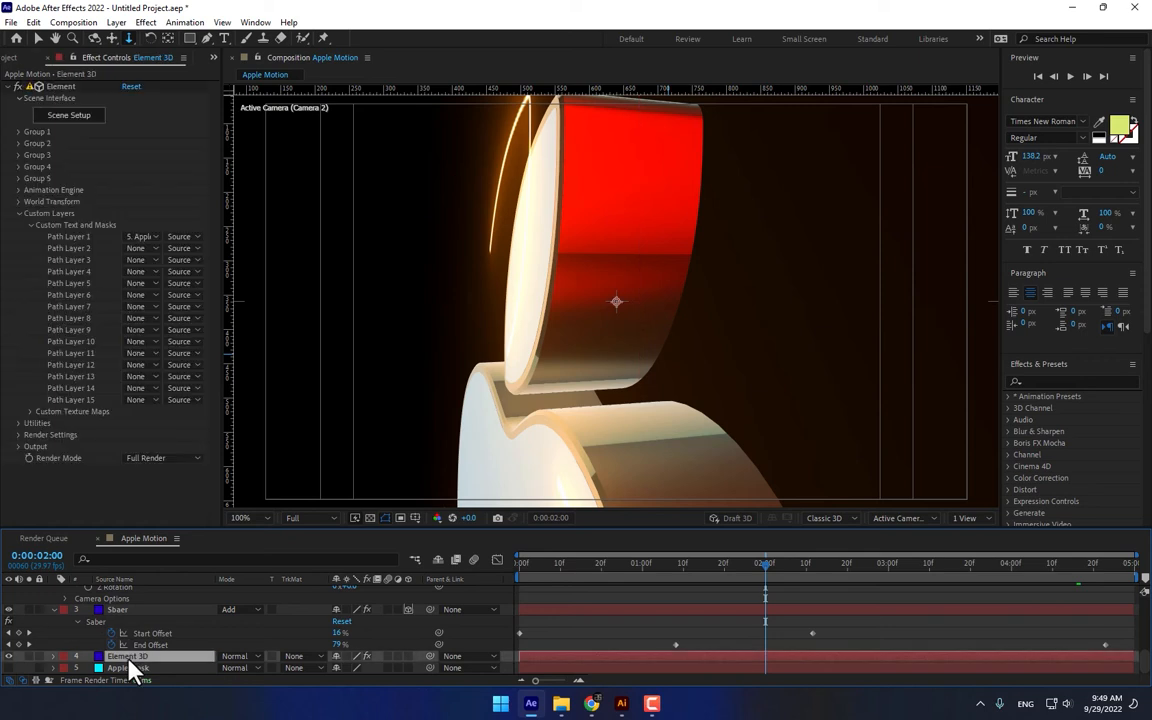
left_click(18, 435)
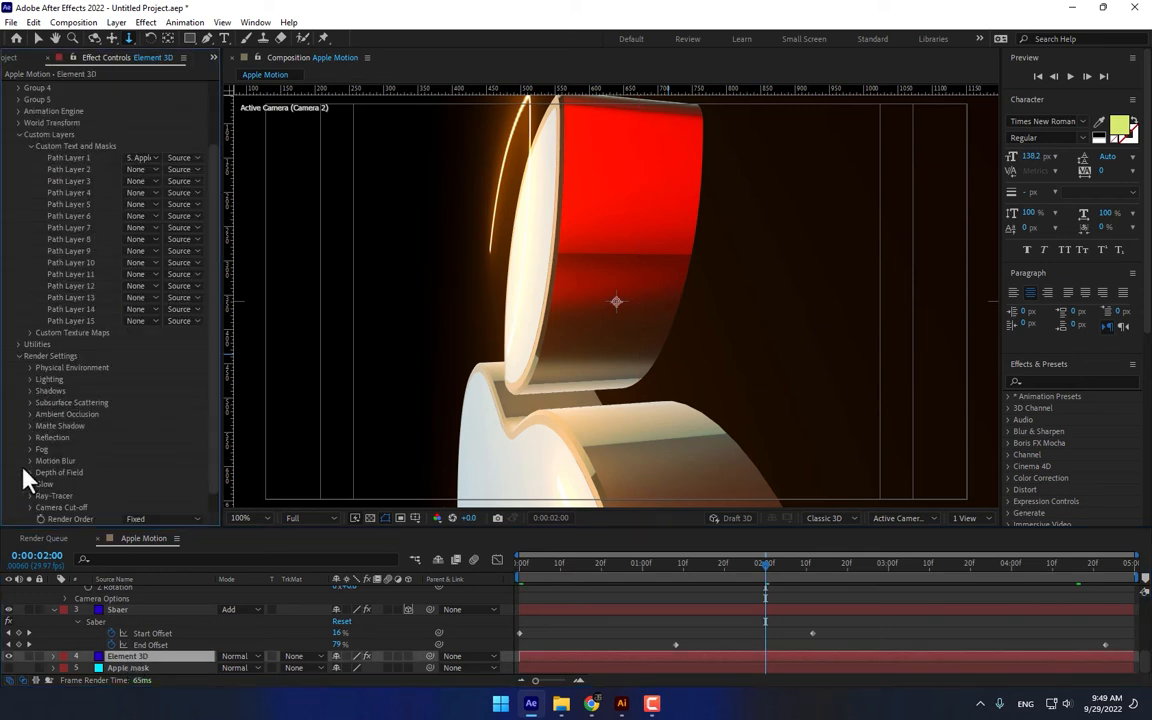
left_click(30, 461)
left_click(140, 473)
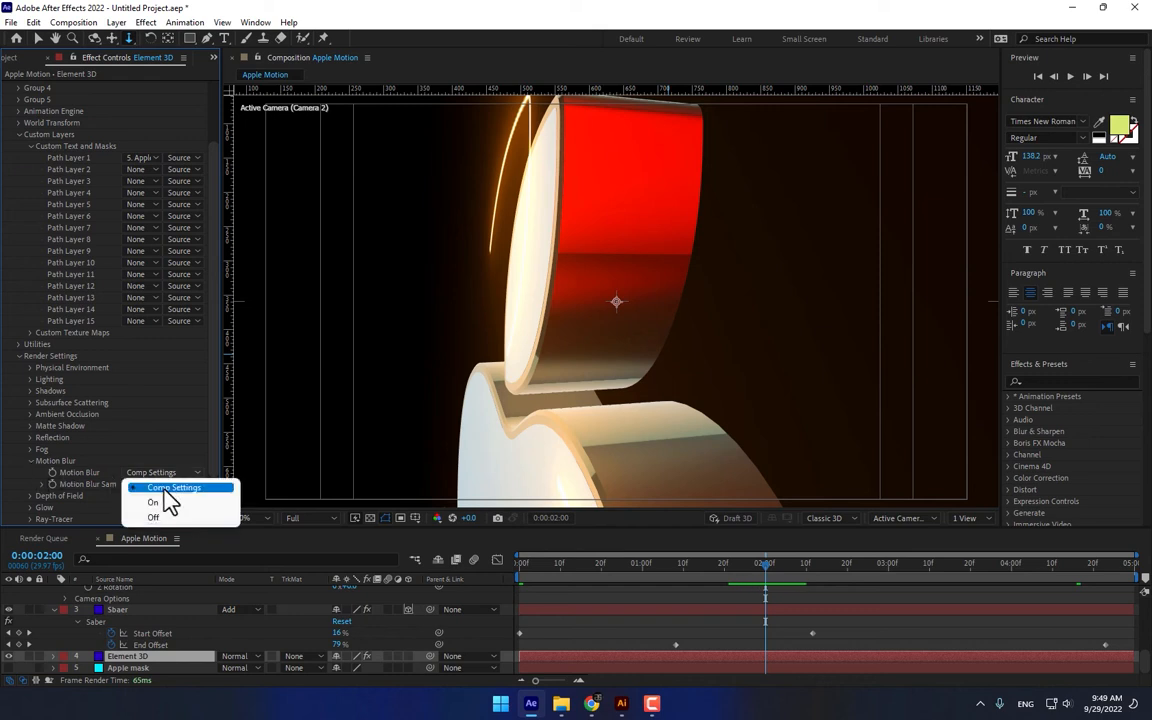
left_click(165, 503)
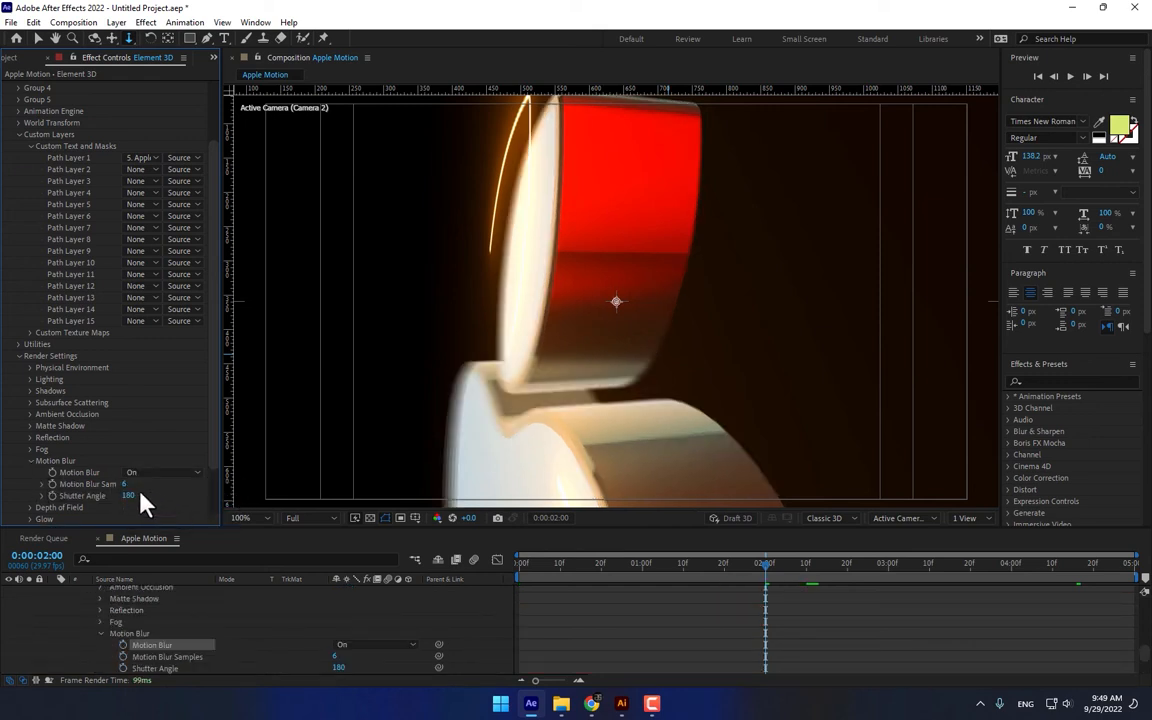
left_click(127, 496)
key("Return")
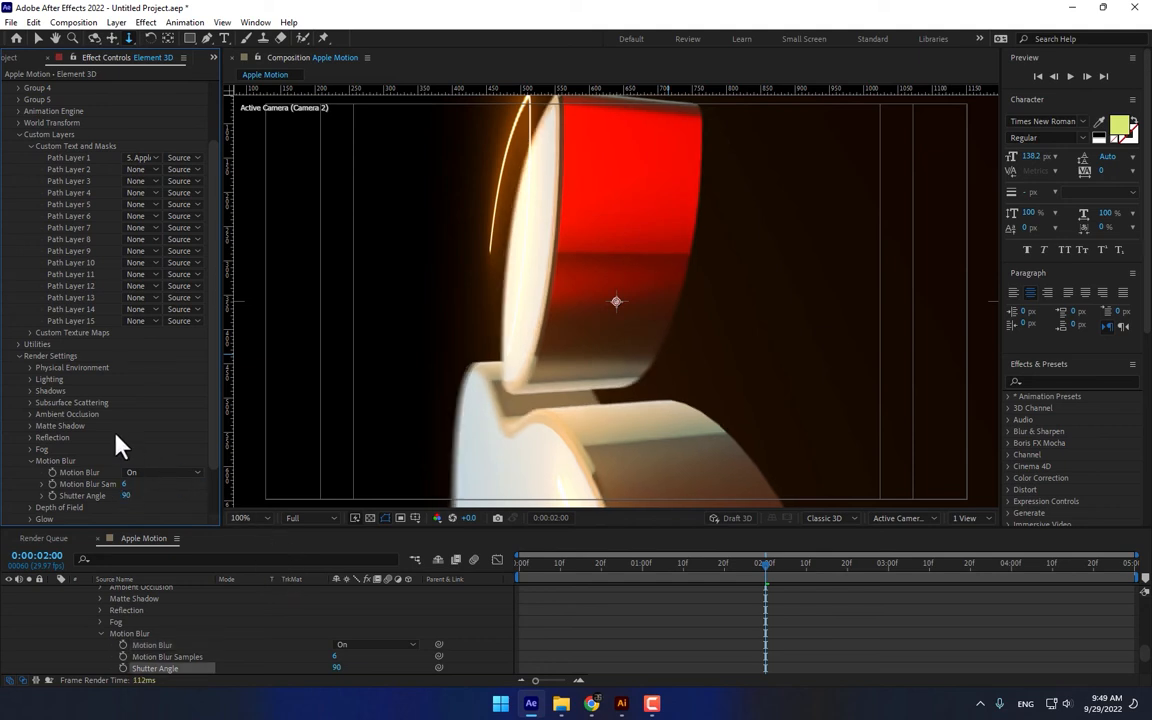
- Set Add Lighting to Cinema in the Element effect's lighting settings
left_click(30, 379)
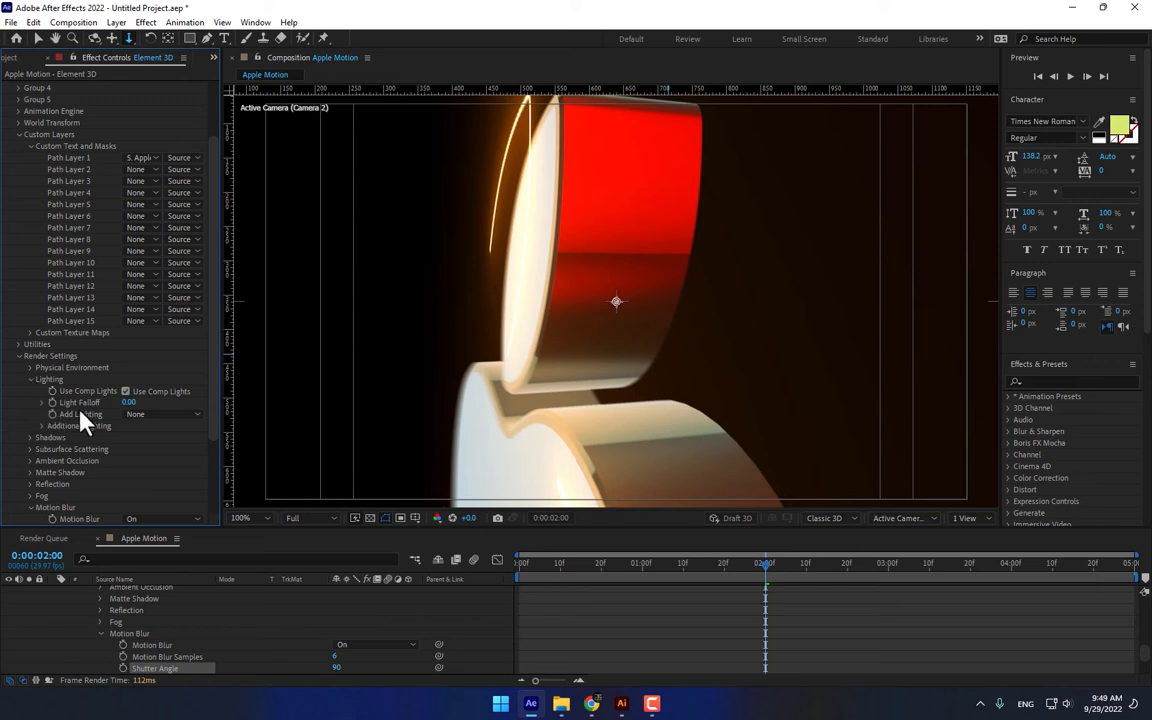
left_click(140, 414)
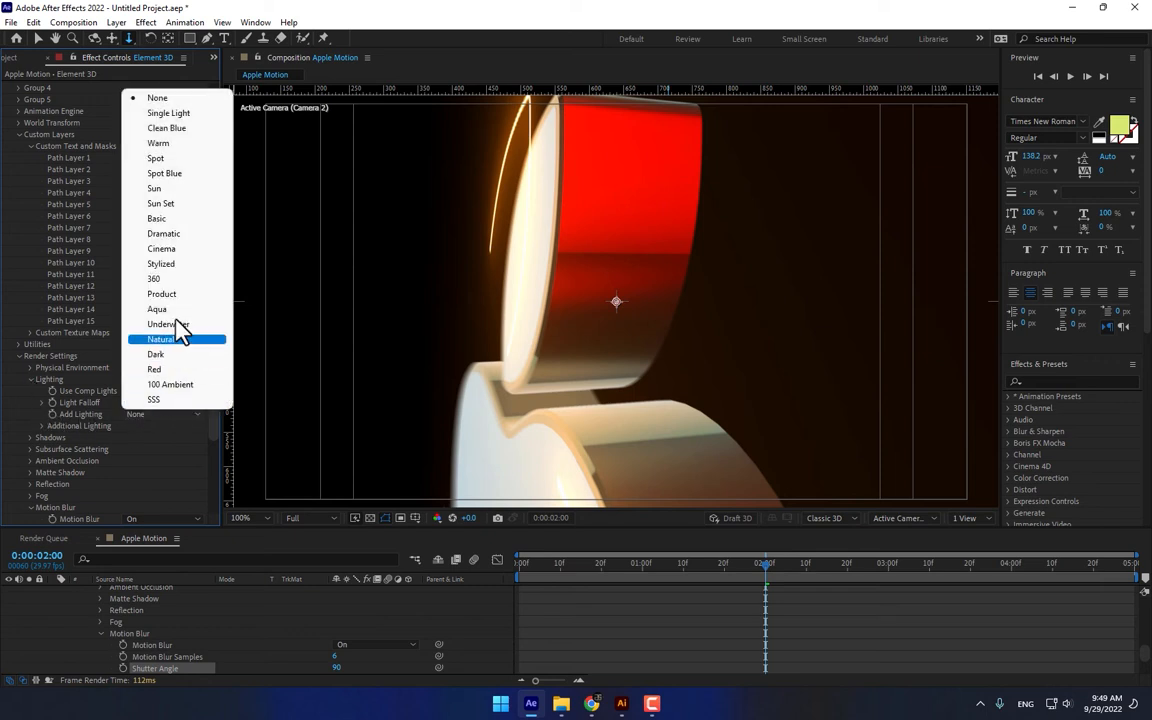
left_click(177, 250)
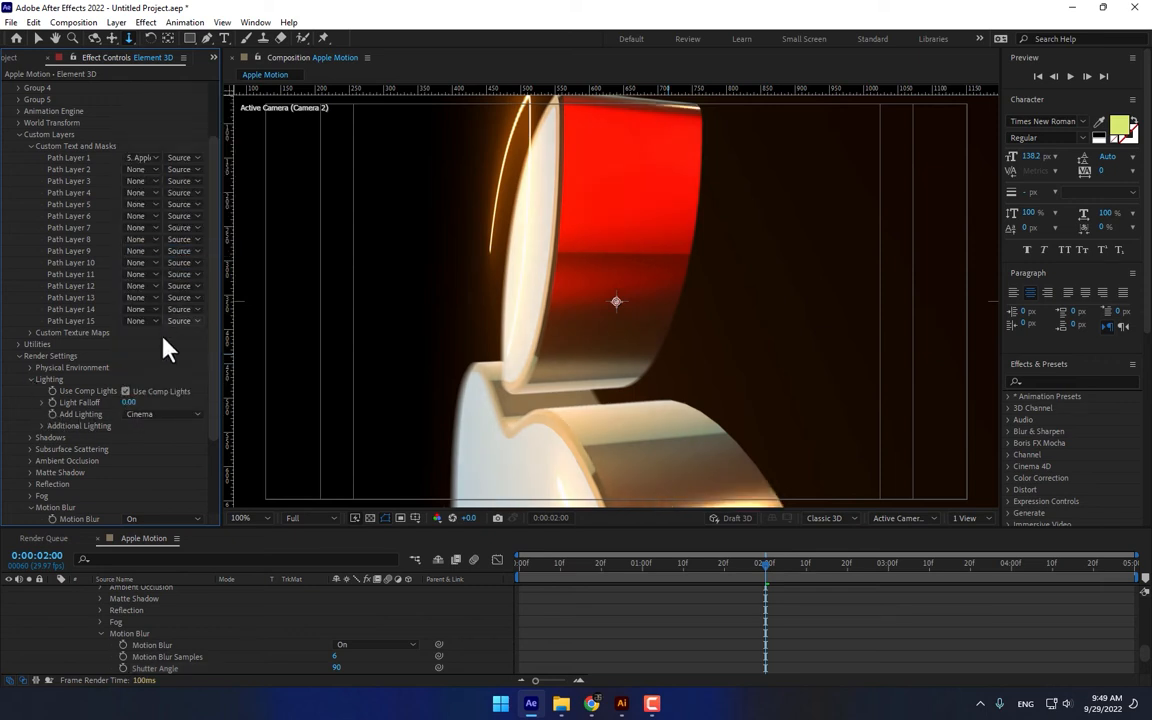
- Keyframe the additional lighting's rotation at 0:00:02:00, and at 0:00:04:29 set X to 81°, Y to 48° and Z to -159°
left_click(42, 426)
left_click(53, 449)
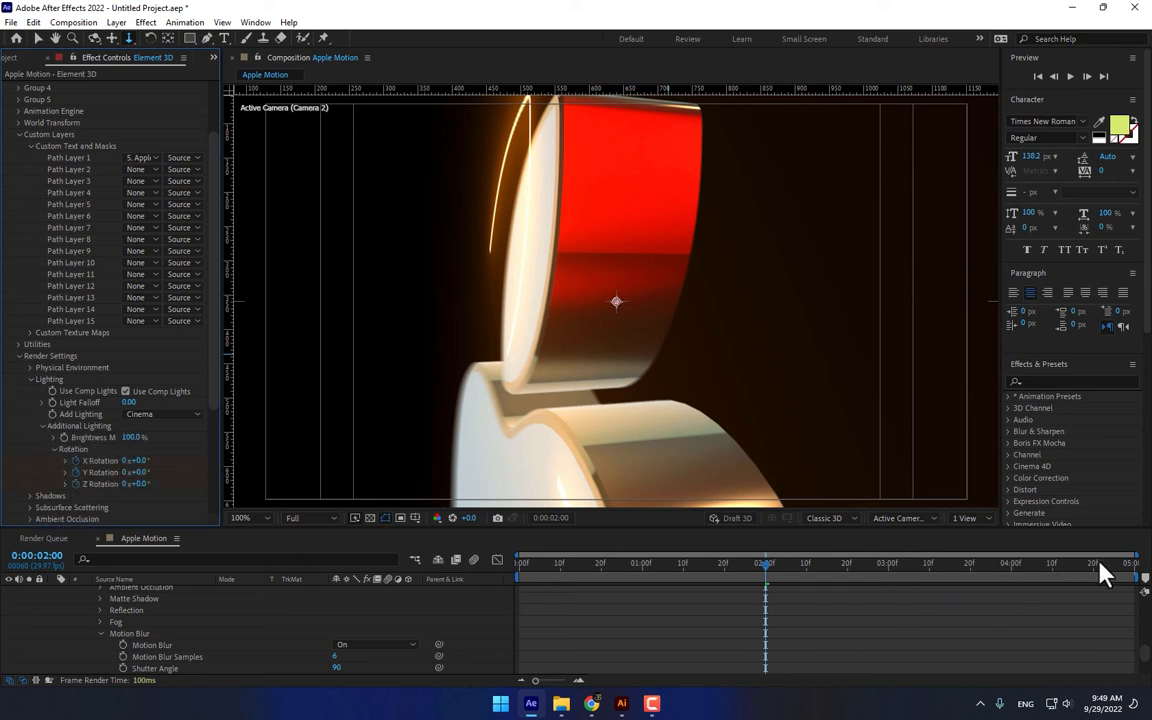
left_click(1115, 565)
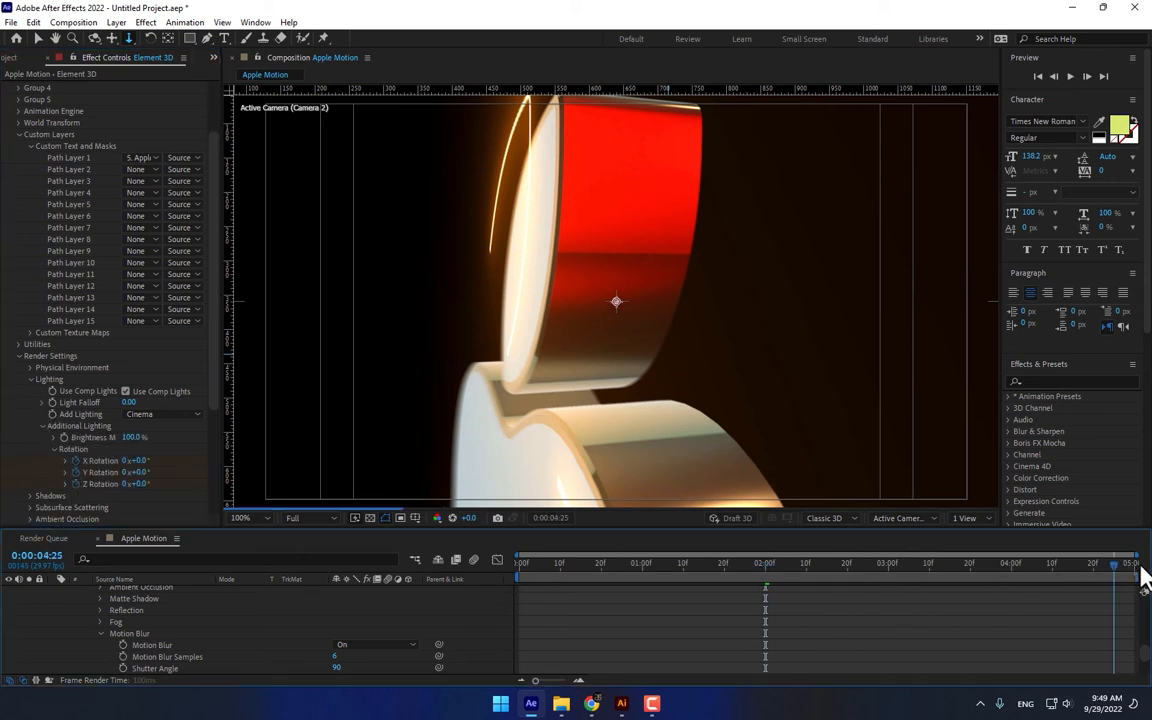
left_click_drag(1141, 566, 1145, 567)
mouse_move(140, 461)
left_mouse_down()
mouse_move(246, 461)
mouse_move(72, 487)
left_mouse_up()
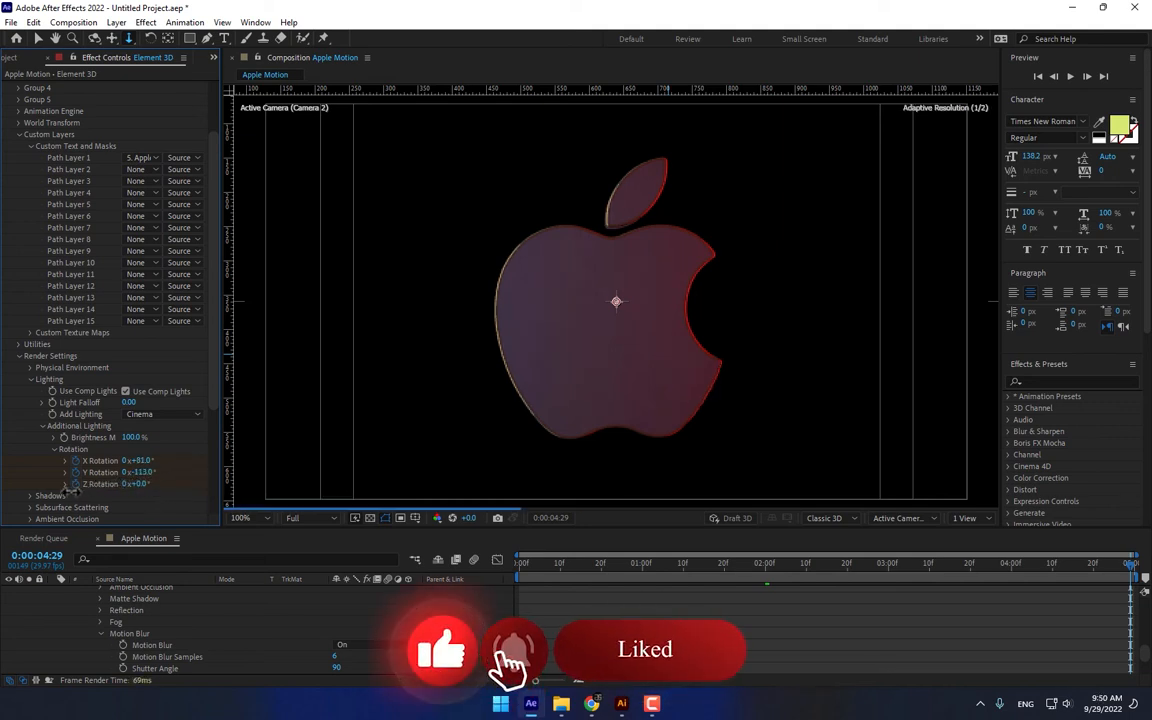
left_click_drag(72, 487, 8, 524)
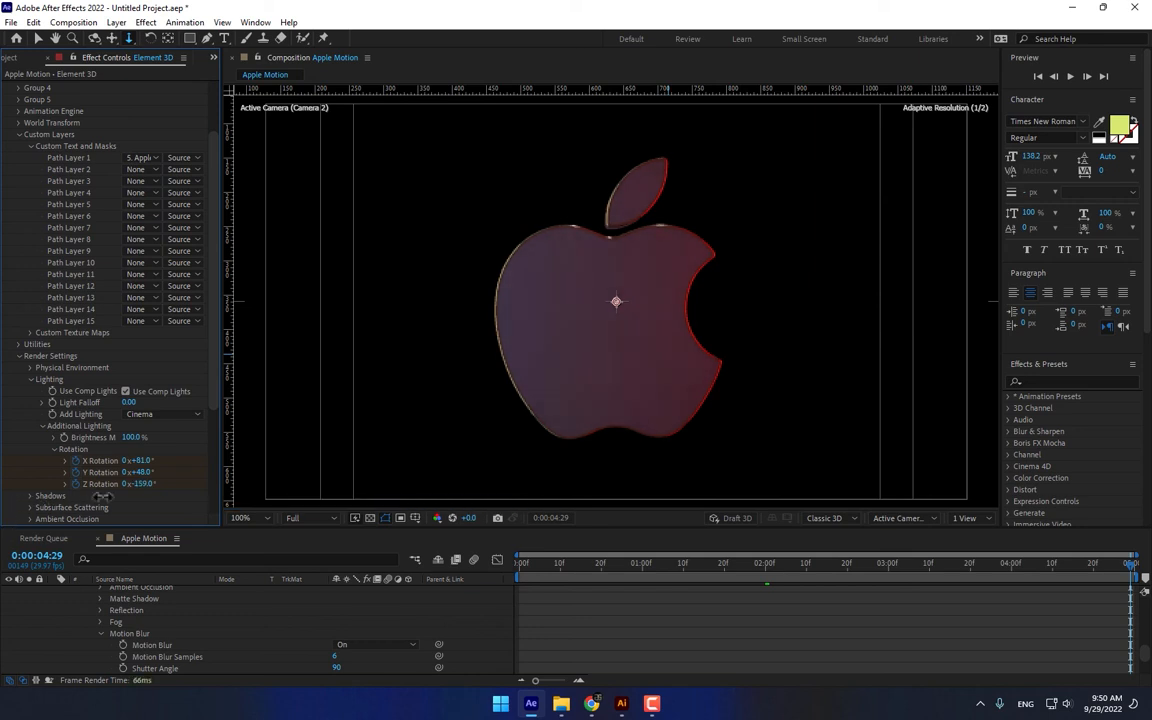
- Expand Element's Physical Environment and Reflection settings, and set the reflection's Mirror Surface Quality to High
left_click(30, 368)
scroll(82, 441, "down", 5)
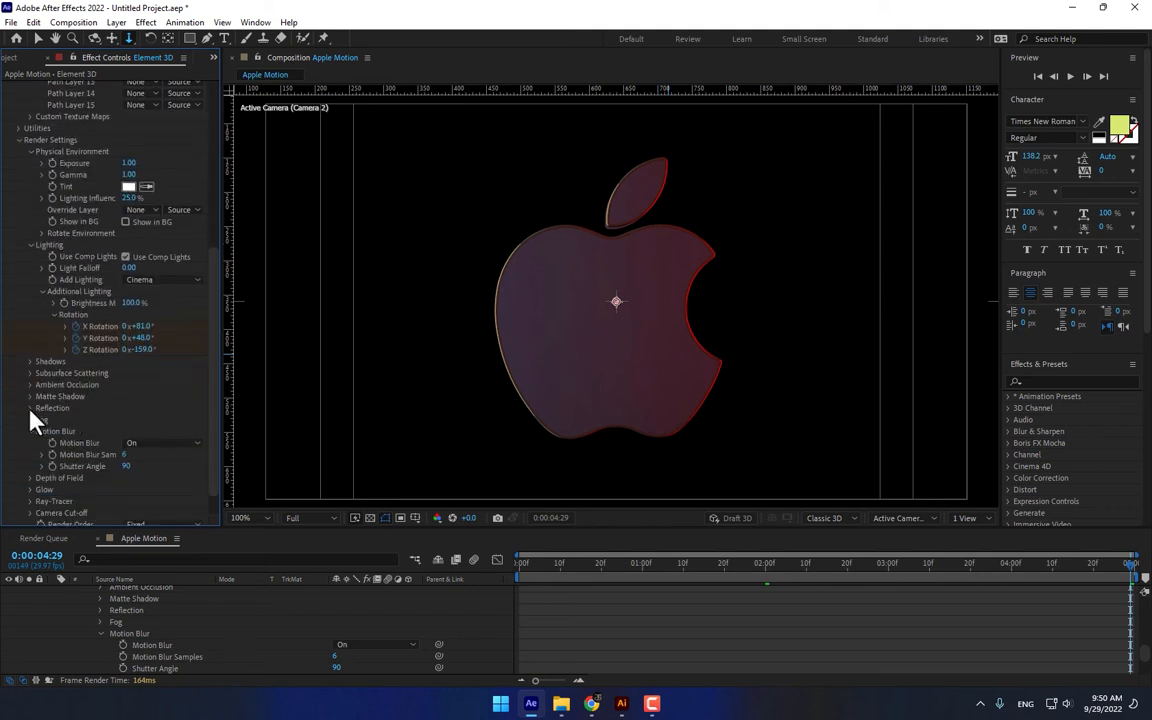
left_click(30, 410)
left_click(163, 443)
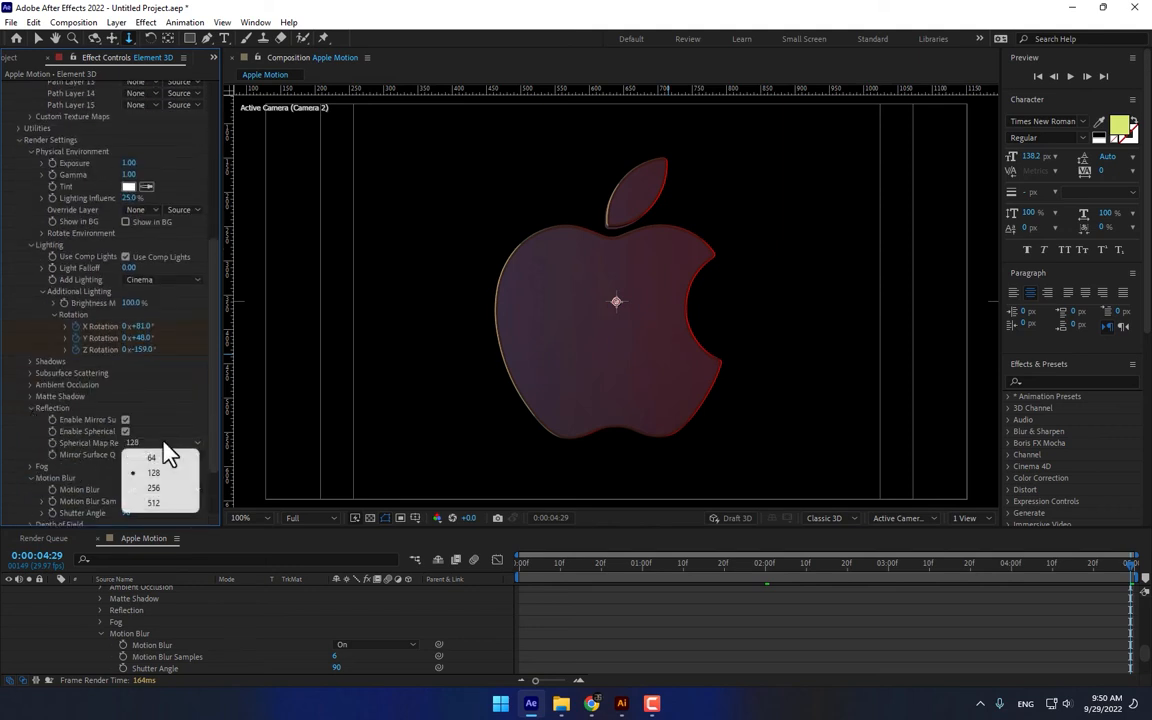
left_click(172, 462)
left_click(165, 456)
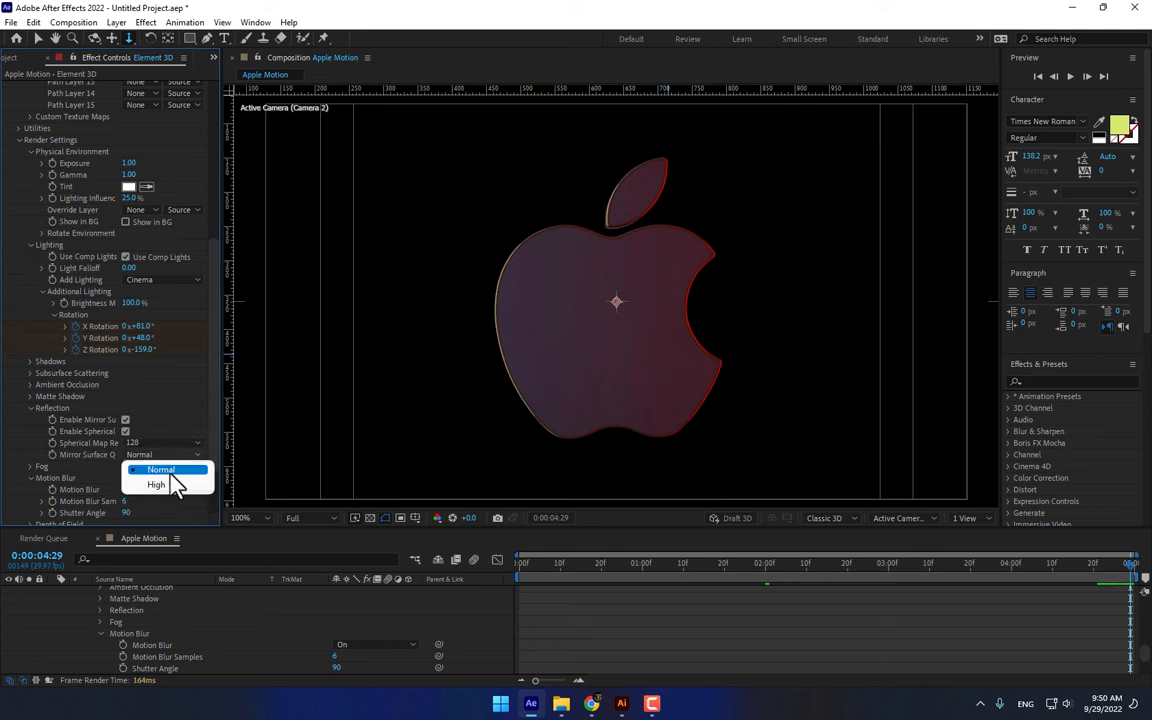
left_click(170, 487)
- Set the additional lighting's X Rotation to 160° at 0:00:04:29
scroll(165, 490, "down", 3)
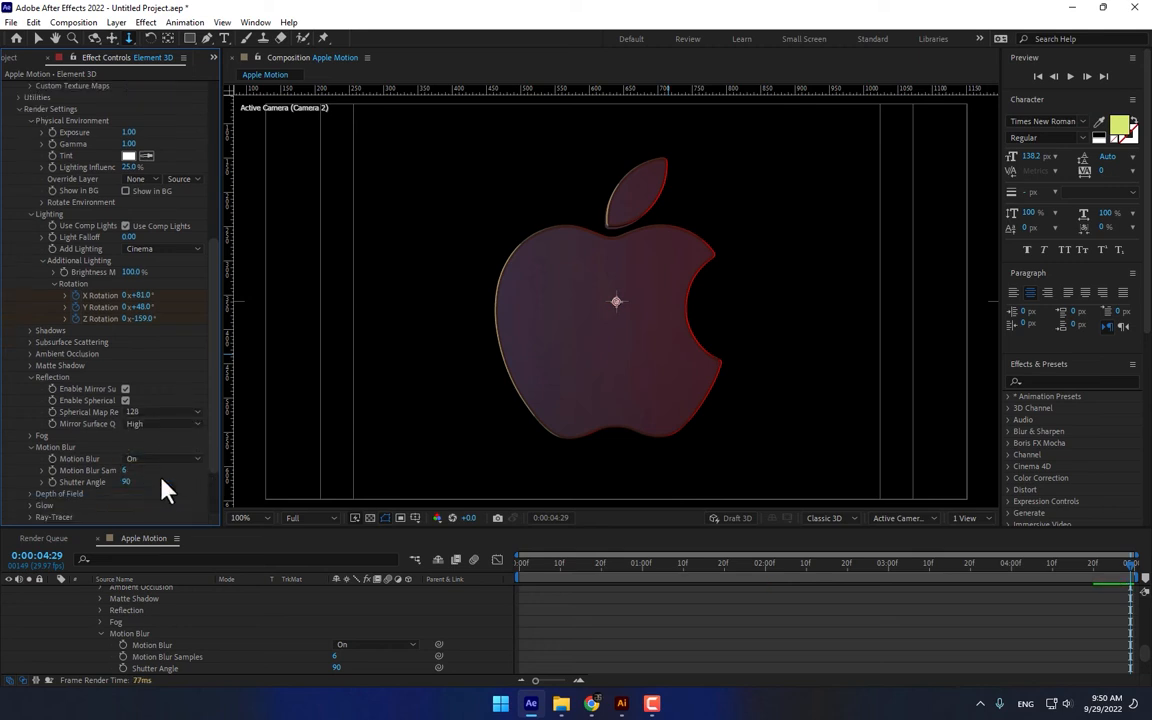
scroll(92, 500, "up", 5)
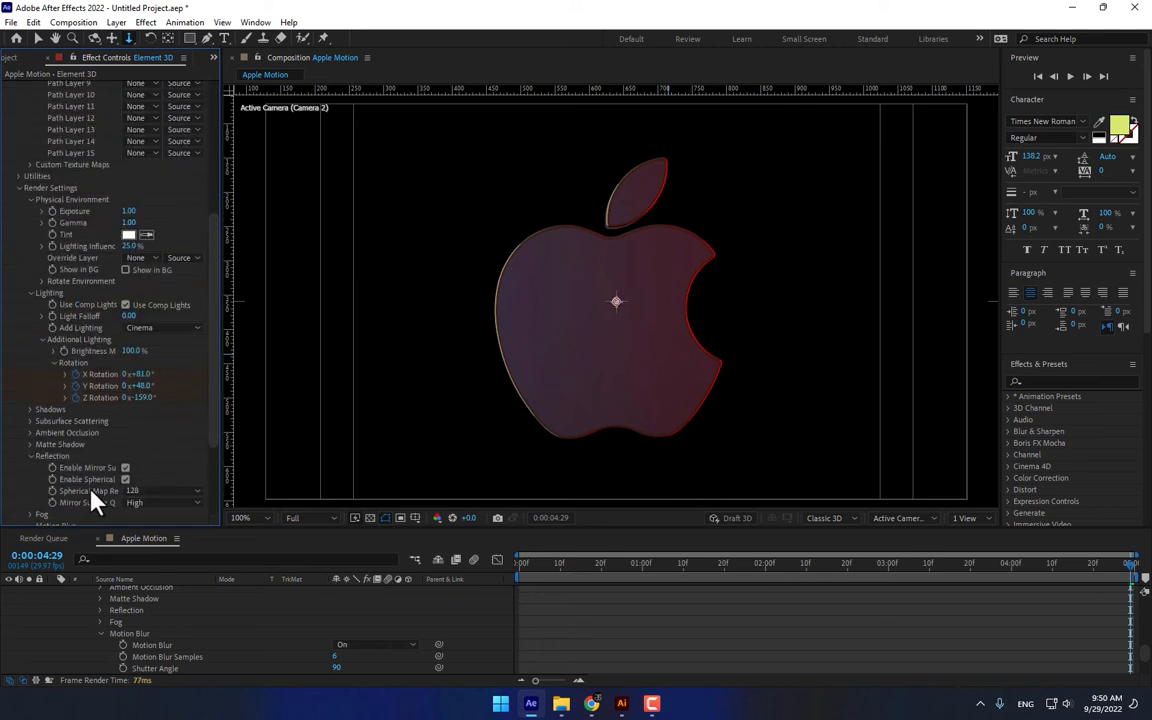
scroll(85, 441, "up", 4)
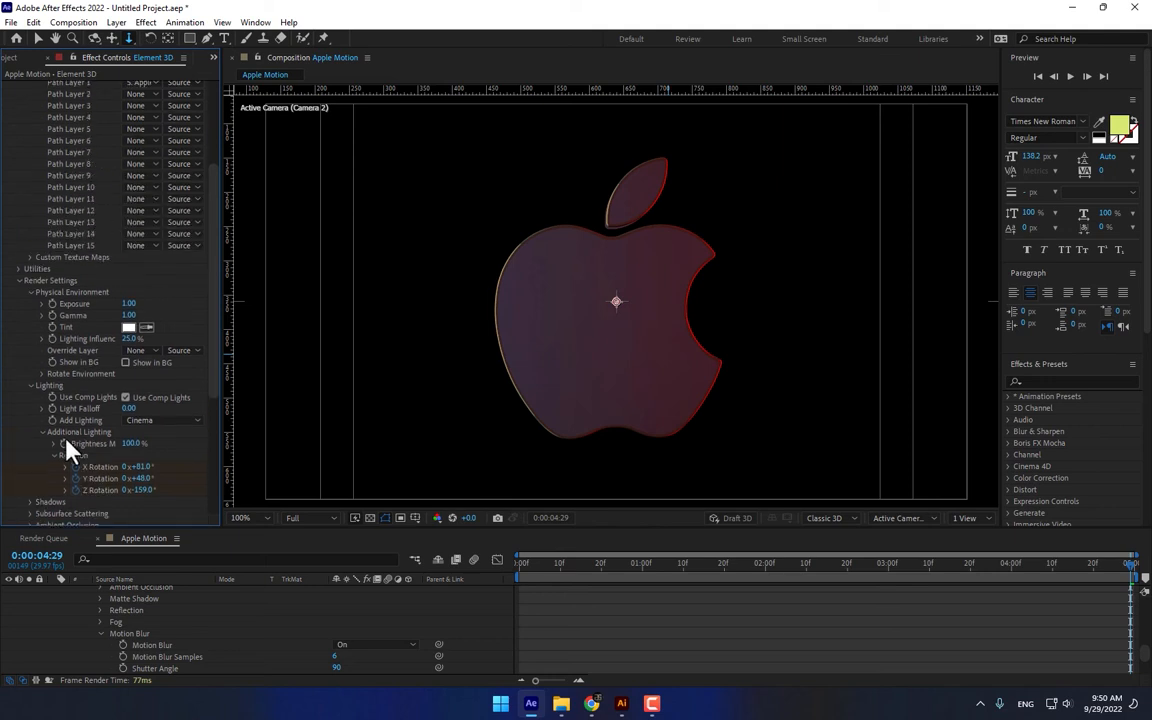
left_click(147, 346)
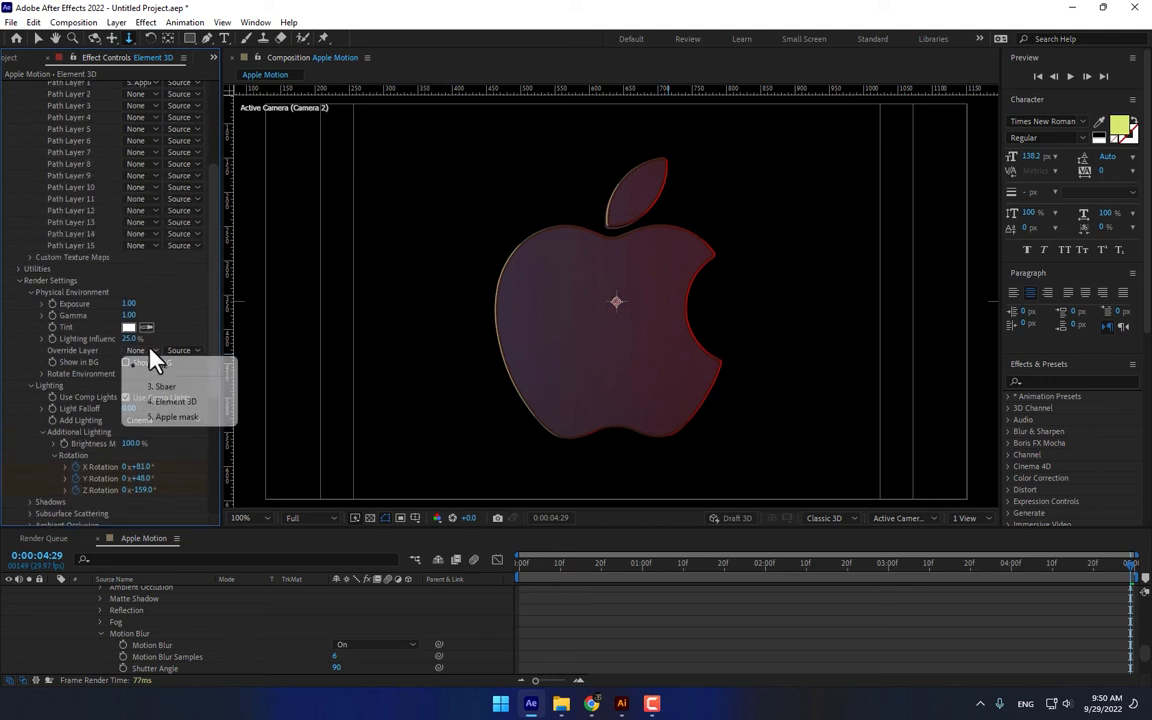
left_click(197, 307)
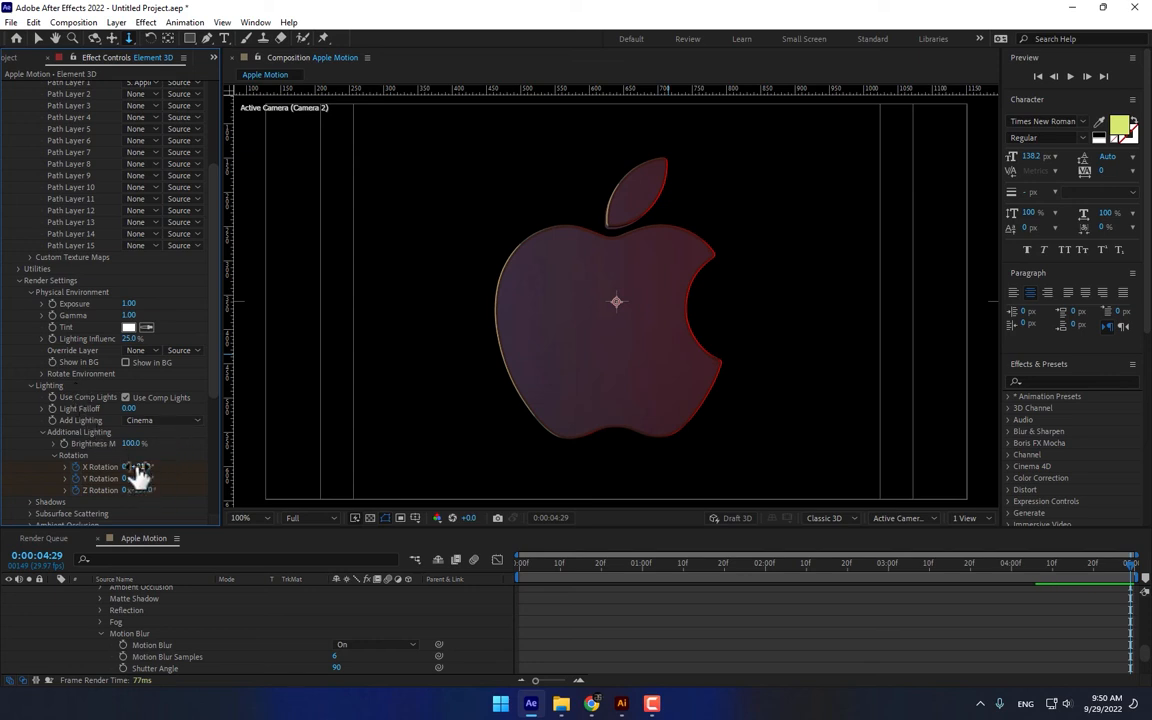
left_click_drag(137, 466, 174, 468)
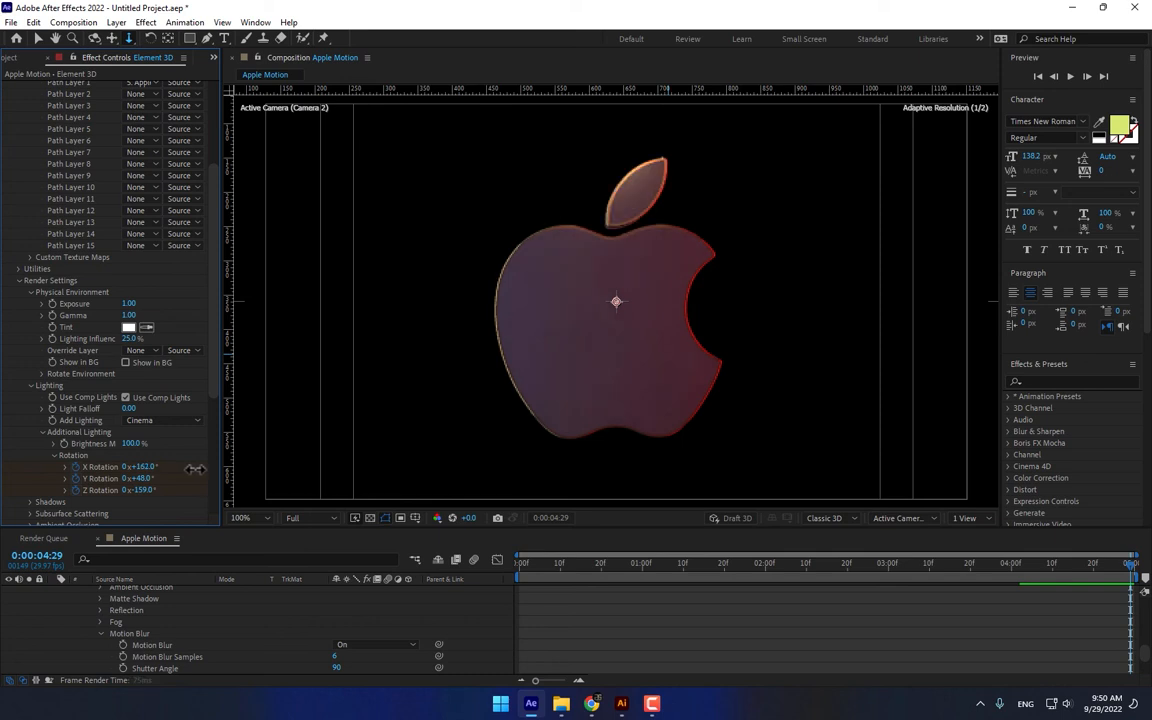
left_click_drag(190, 469, 192, 469)
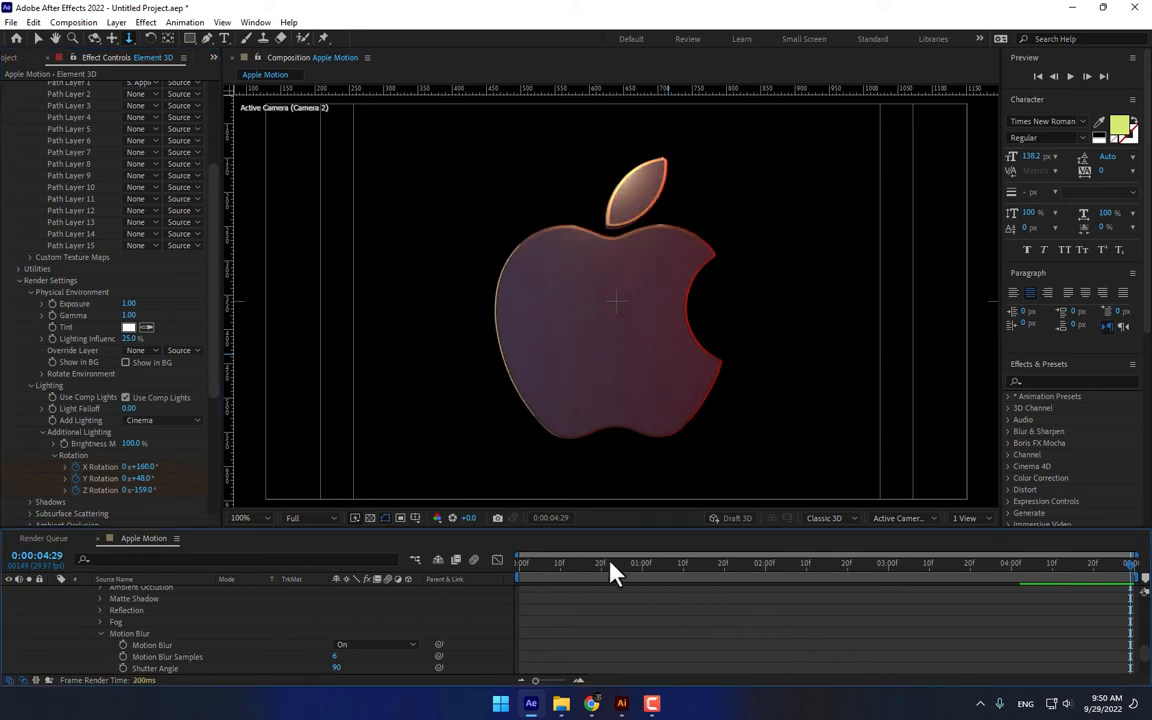
- Return to 0:00:00:00 and collapse the properties of the expanded camera, Sbaer and Element 3D layers
left_click_drag(537, 562, 491, 586)
scroll(334, 625, "up", 3)
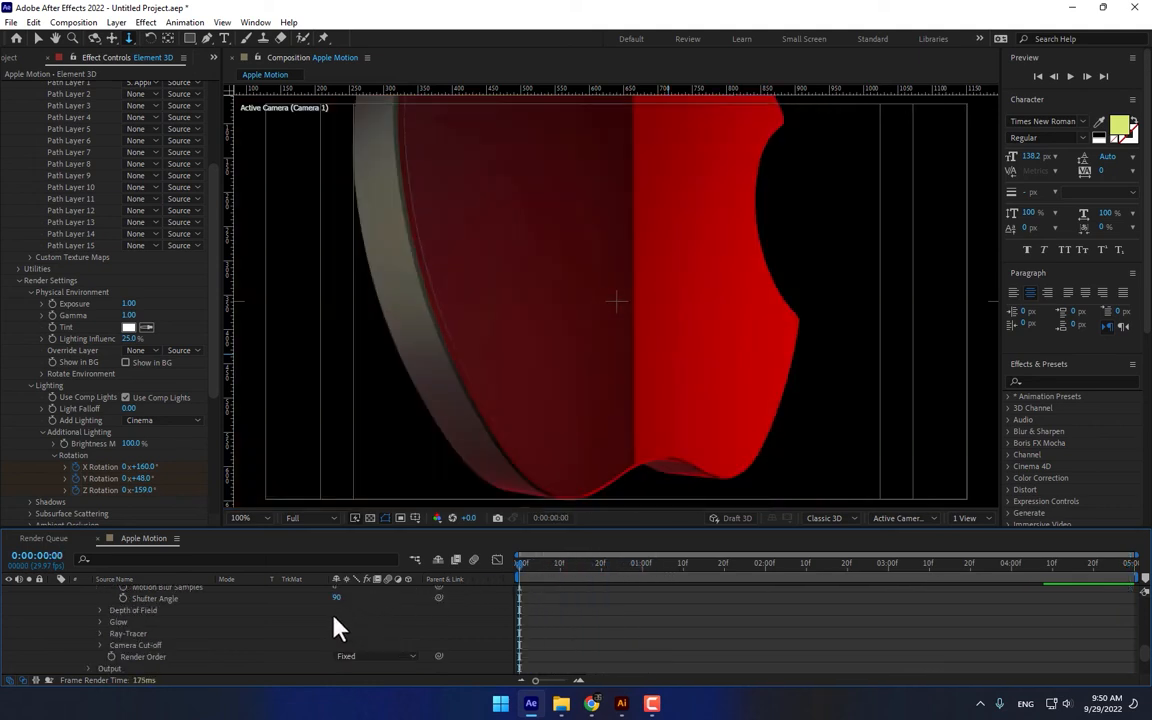
scroll(110, 628, "up", 5)
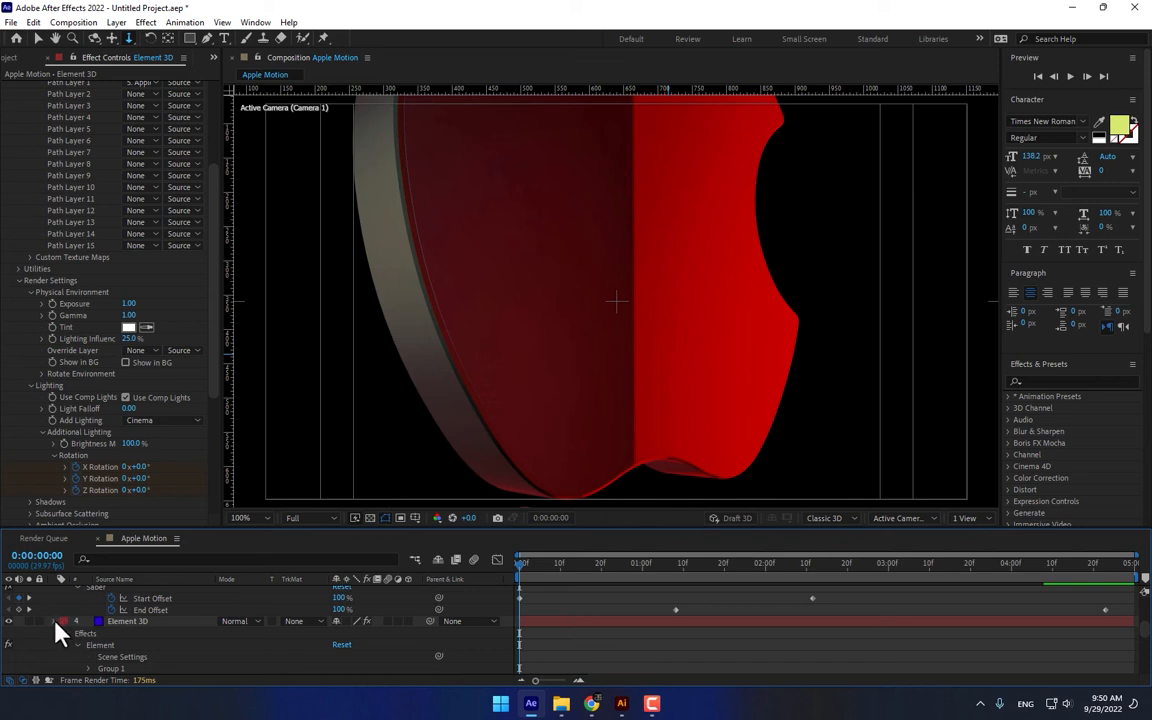
scroll(62, 630, "up", 1)
left_click(54, 609)
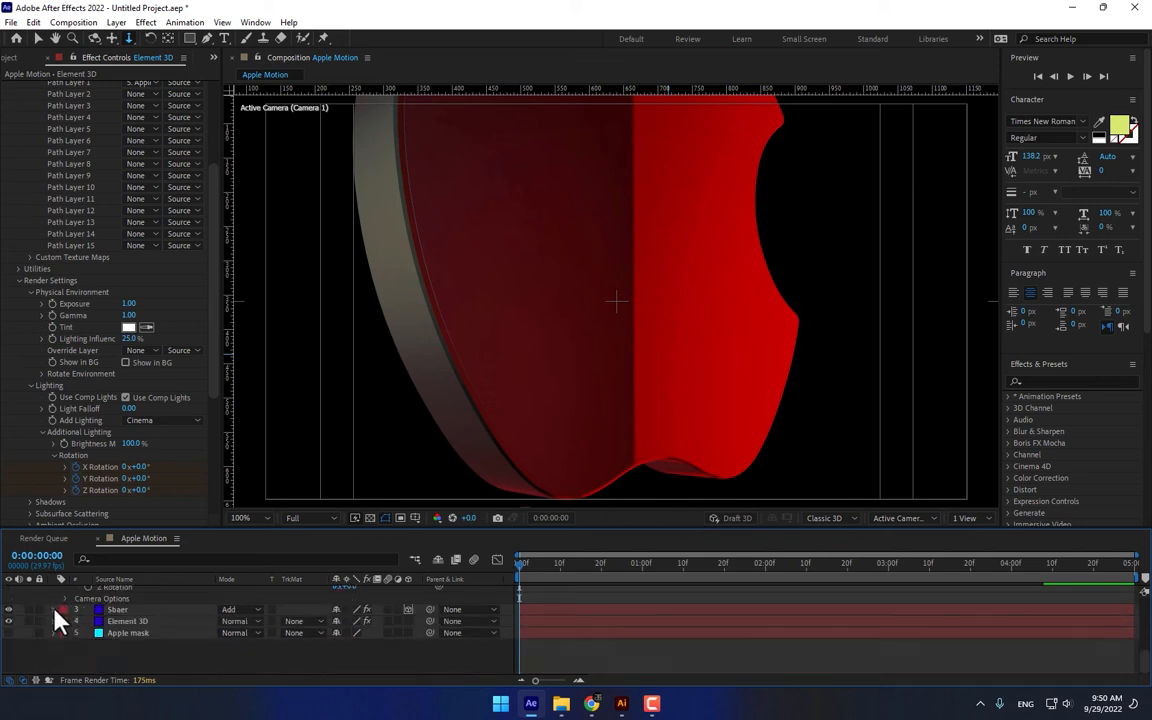
scroll(52, 608, "up", 5)
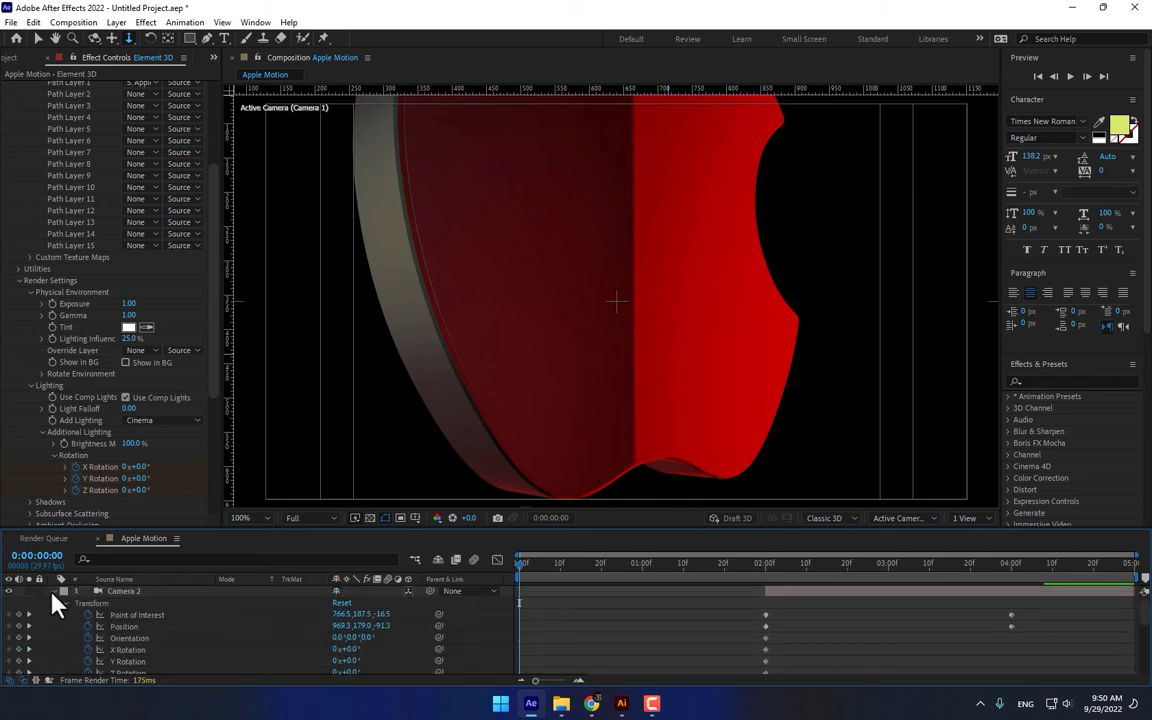
left_click(54, 591)
left_click(54, 603)
- Set the layer label colours to Sandstone for Sbaer, Green for Element 3D and Cyan for Camera 2
left_click(64, 615)
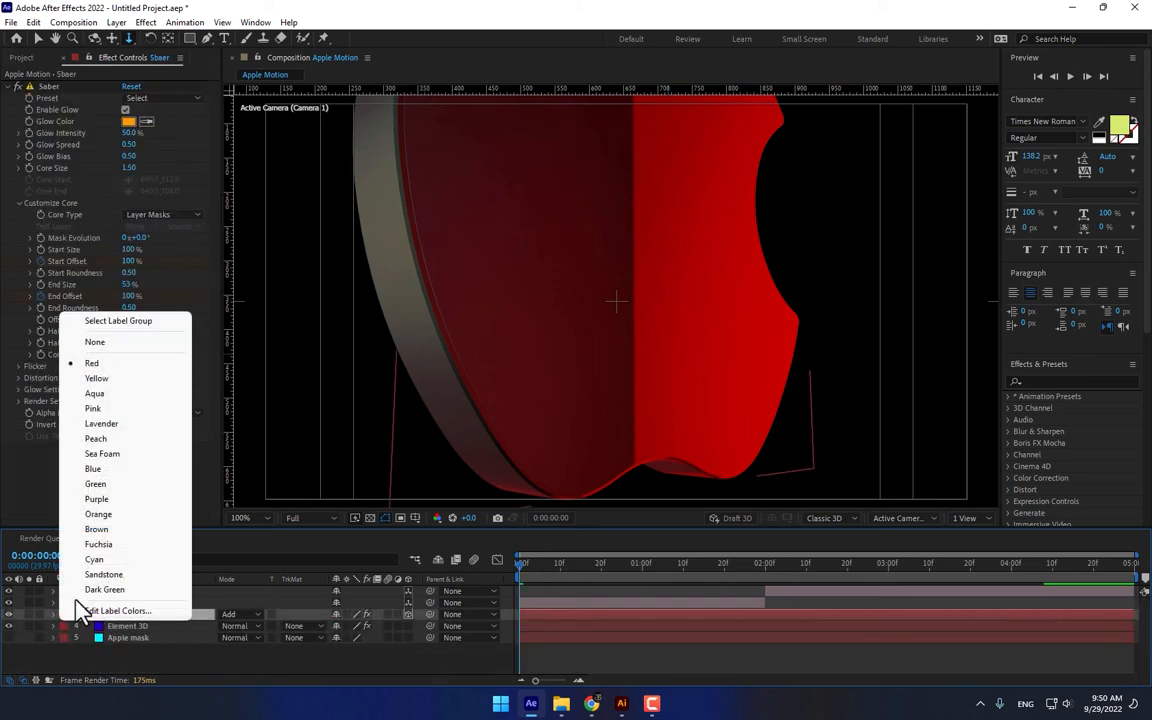
left_click(98, 574)
left_click(64, 626)
left_click(98, 496)
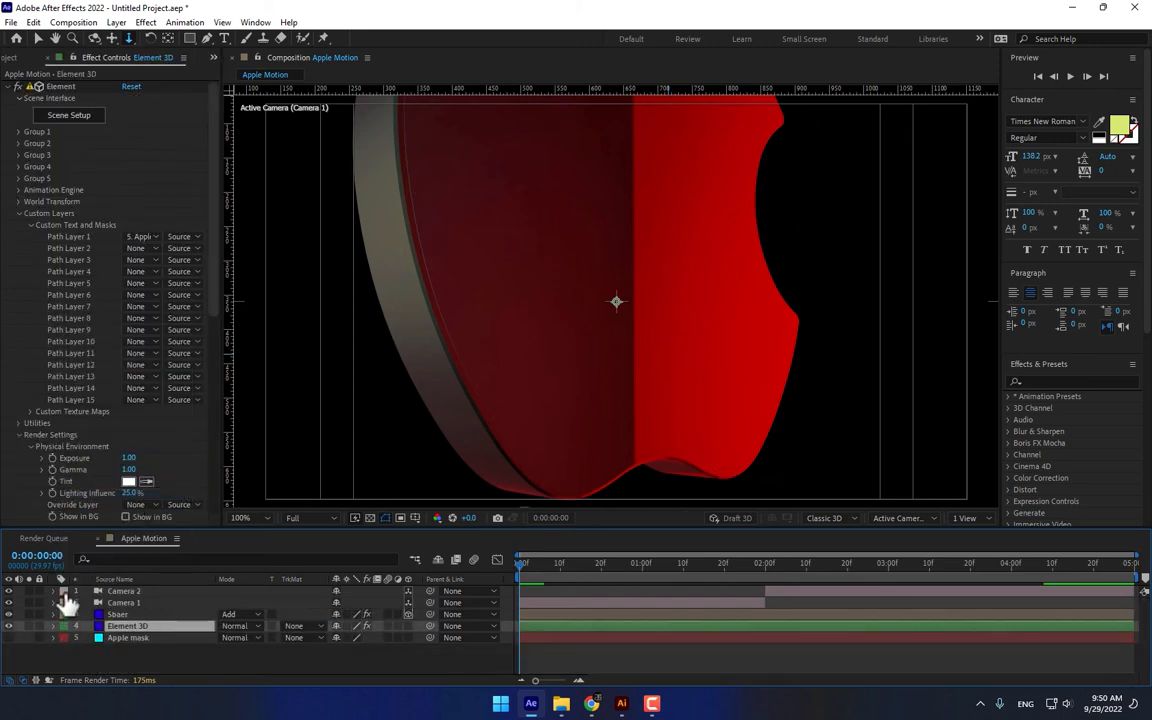
left_click(64, 591)
left_click(106, 533)
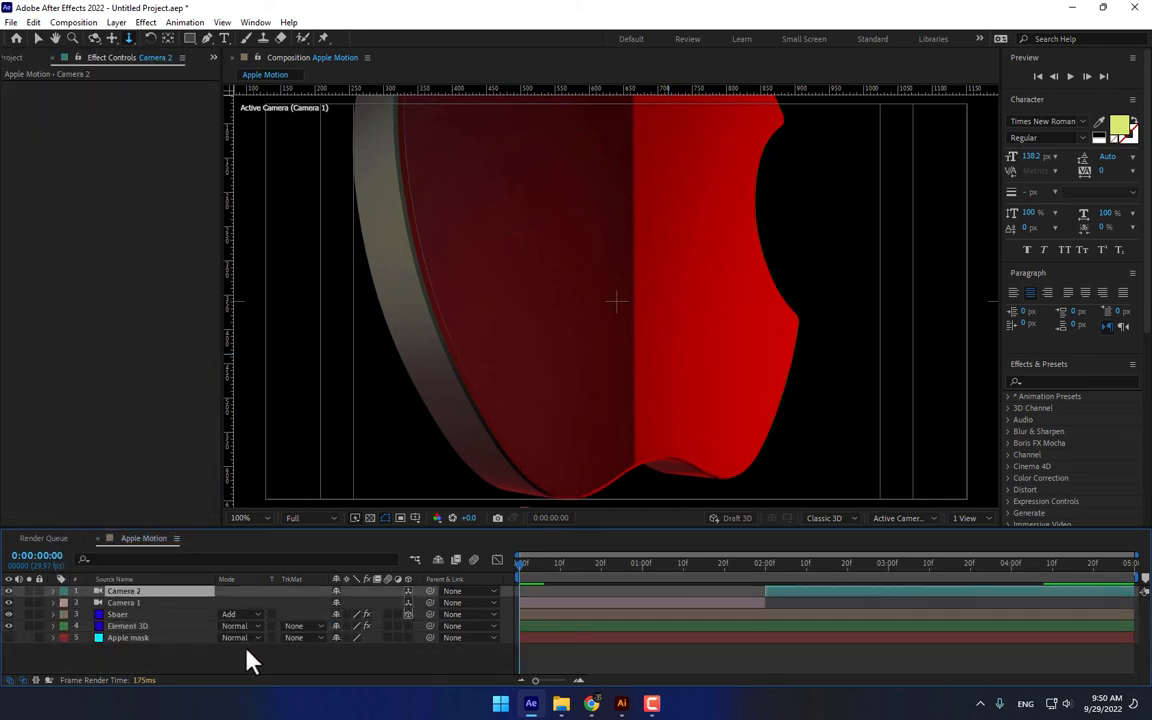
- Preview the animation and, at 0:00:00:00, set Element 3D's additional lighting rotation to X -22°, Y -92° and Z about -38°
left_click(1069, 78)
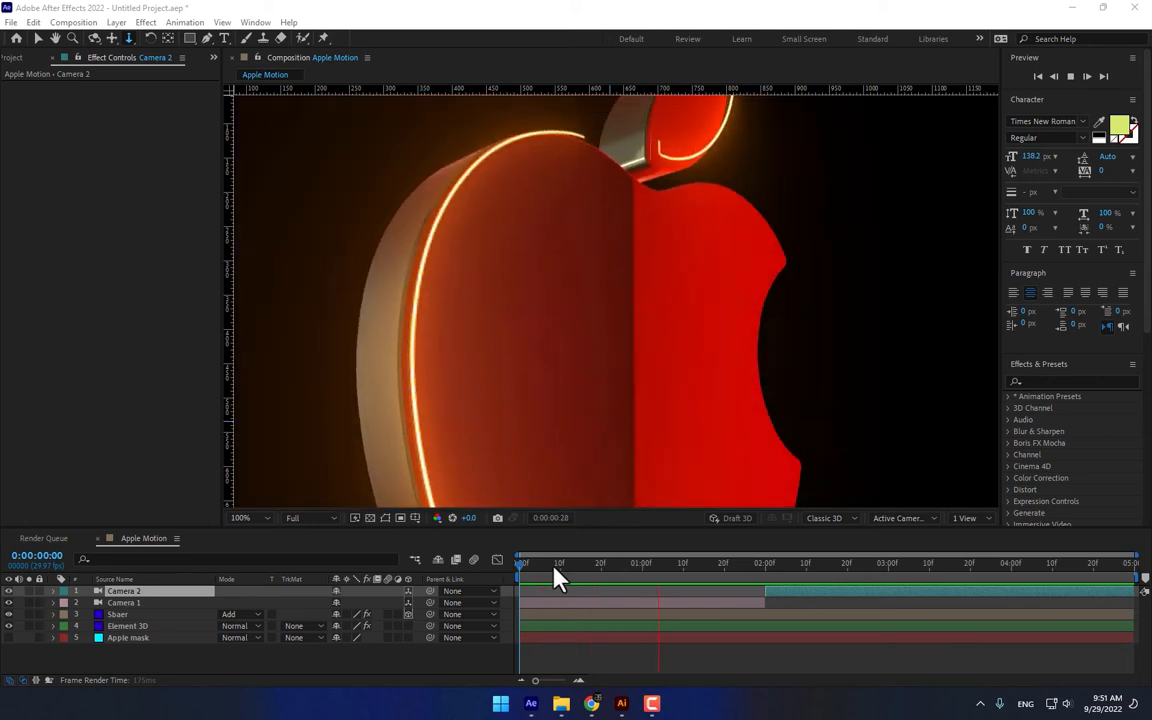
key("space")
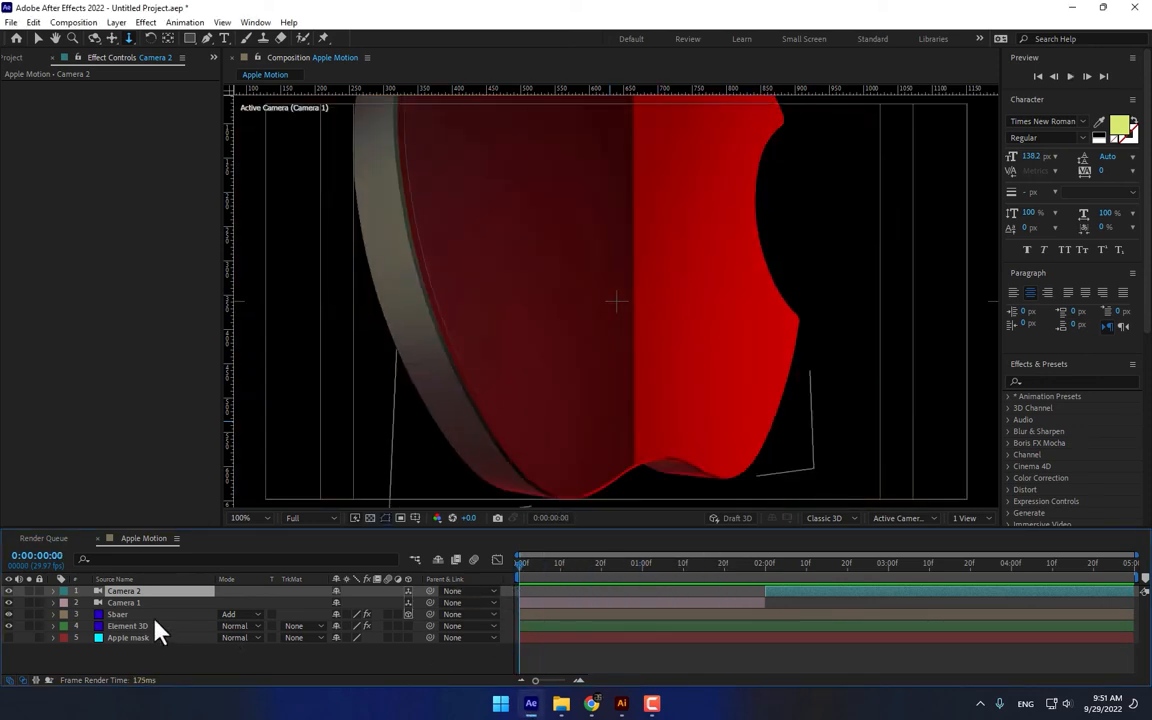
left_click(120, 626)
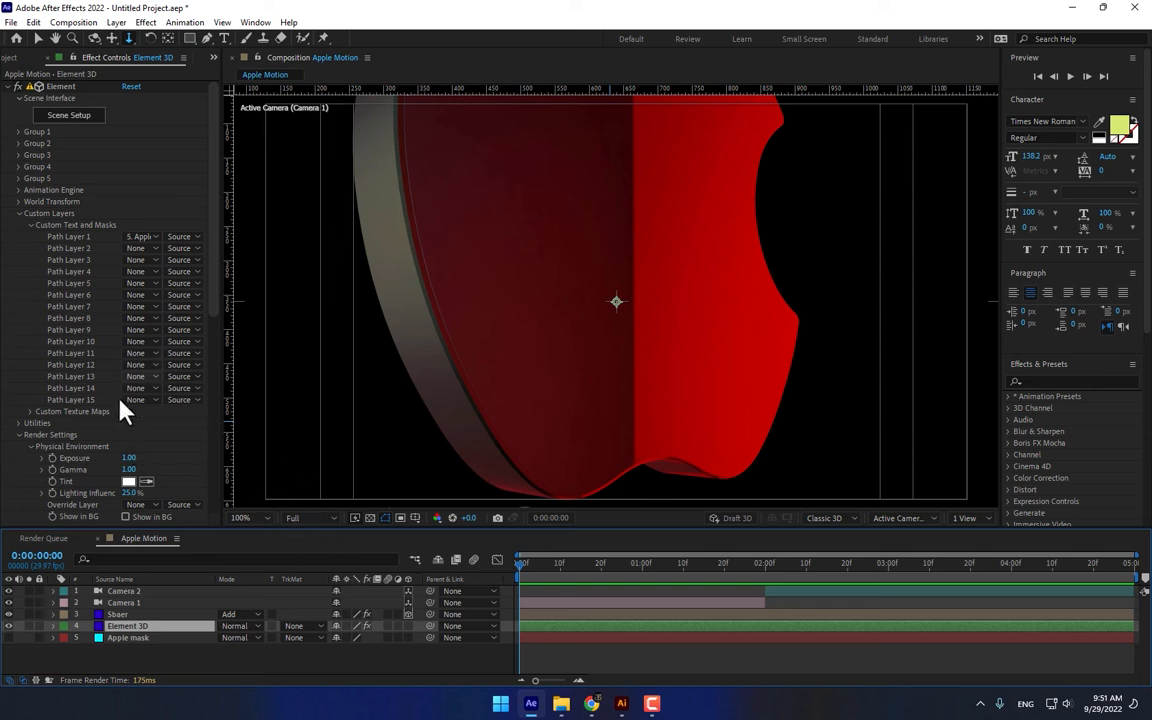
scroll(135, 405, "down", 5)
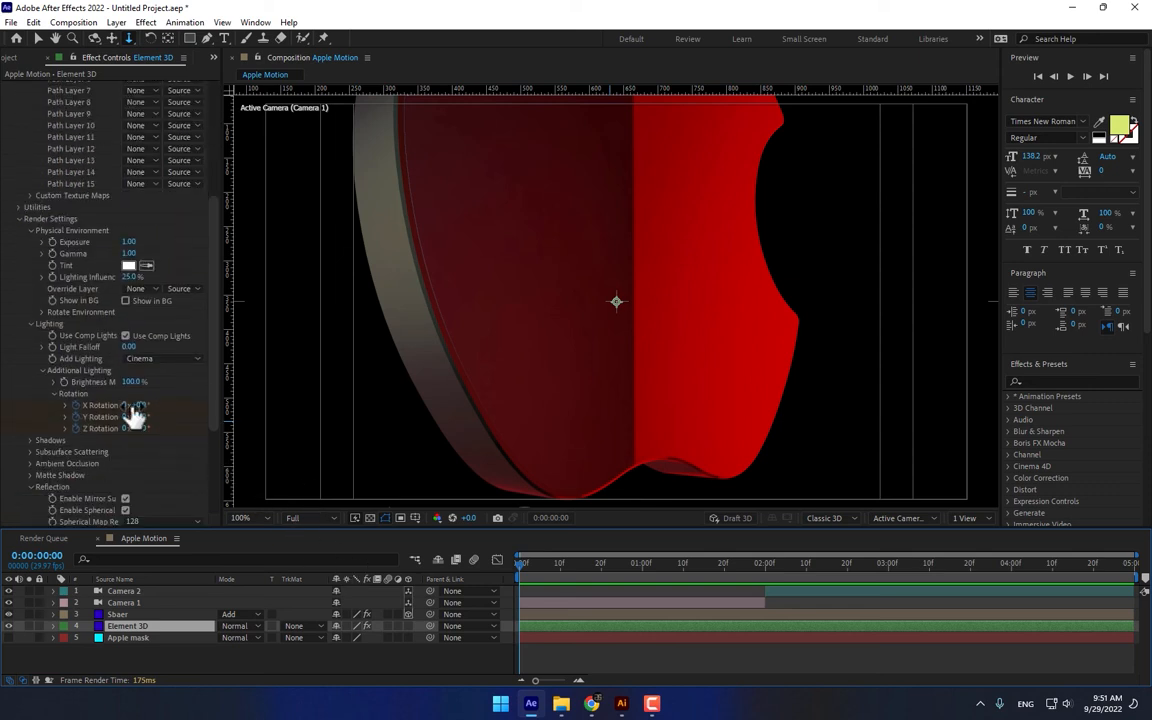
left_click_drag(135, 411, 85, 423)
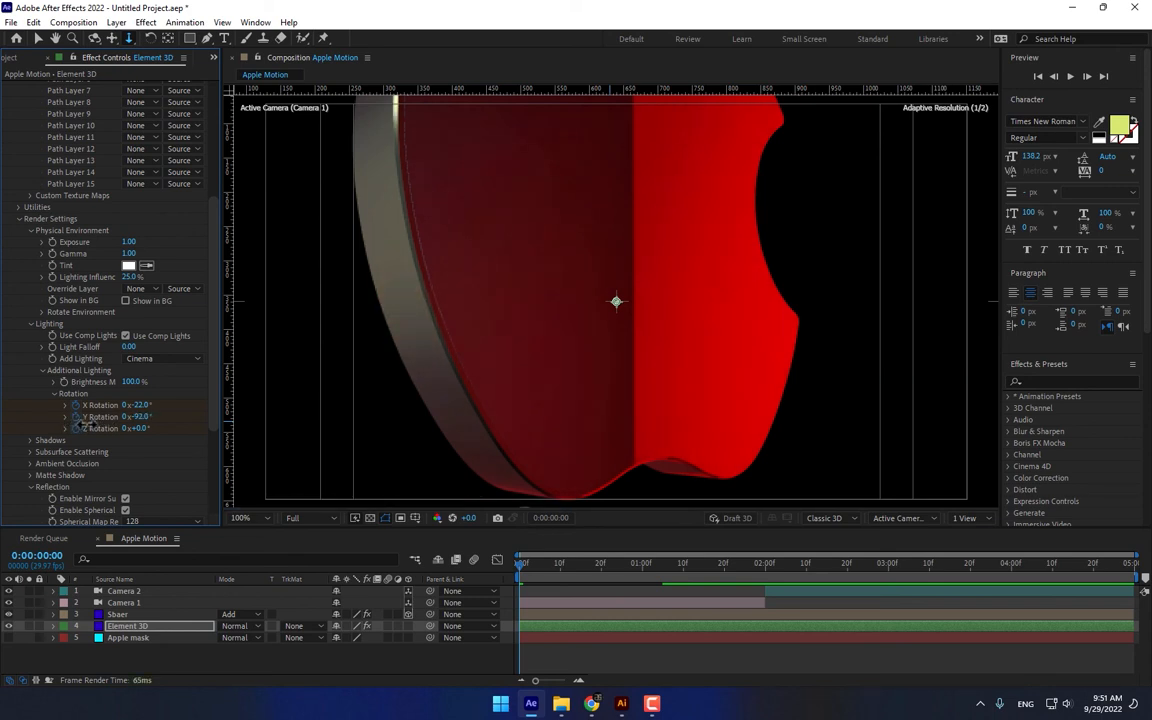
left_click_drag(153, 428, 119, 428)
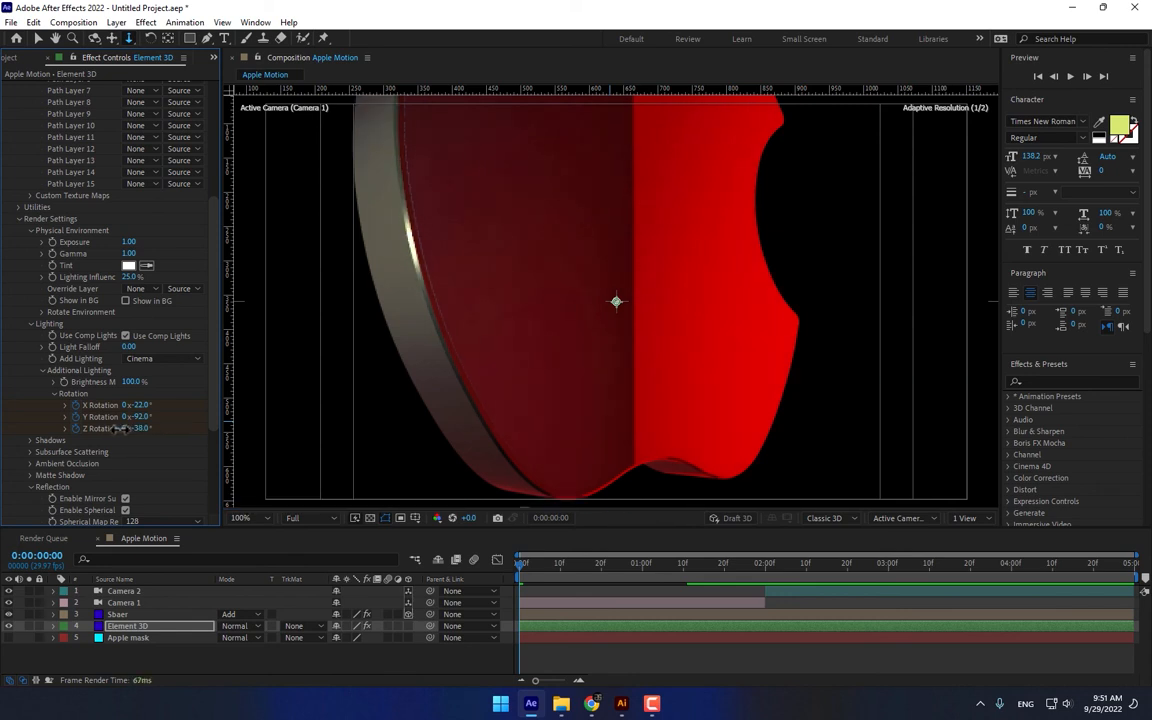
- At 0:00:04:00, apply CC Light Sweep to the Element 3D layer and move its center to about 538, 193
left_click_drag(526, 572, 1015, 556)
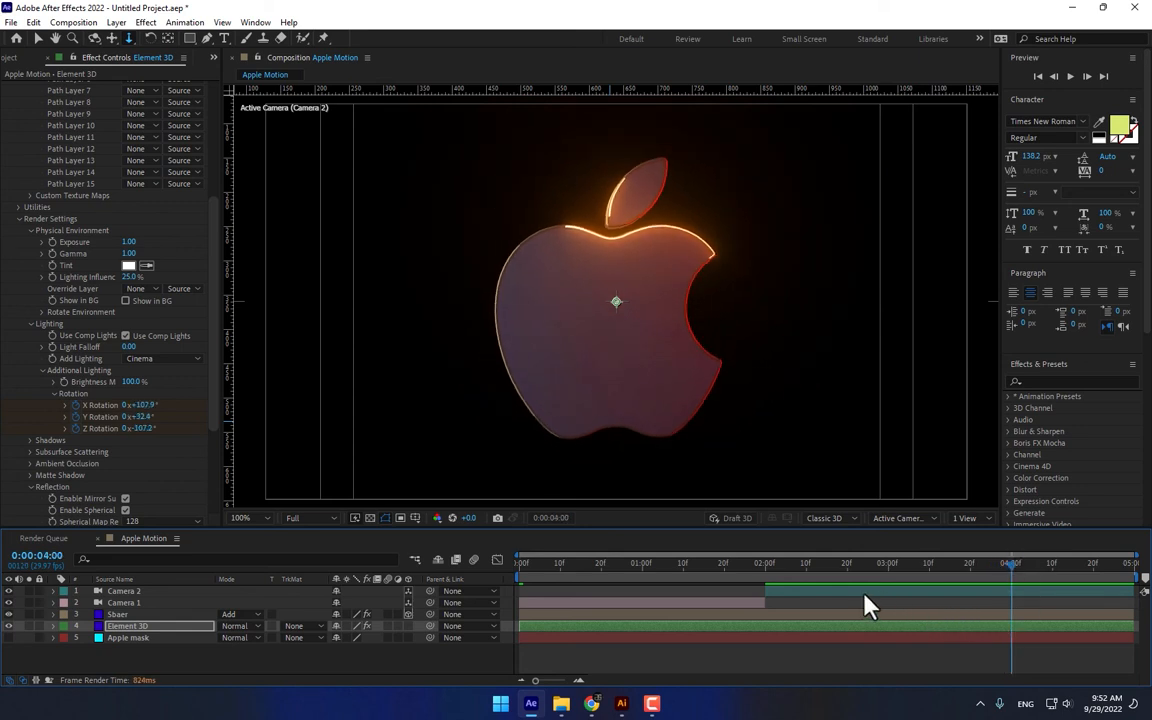
left_click(1053, 381)
type("cc lig")
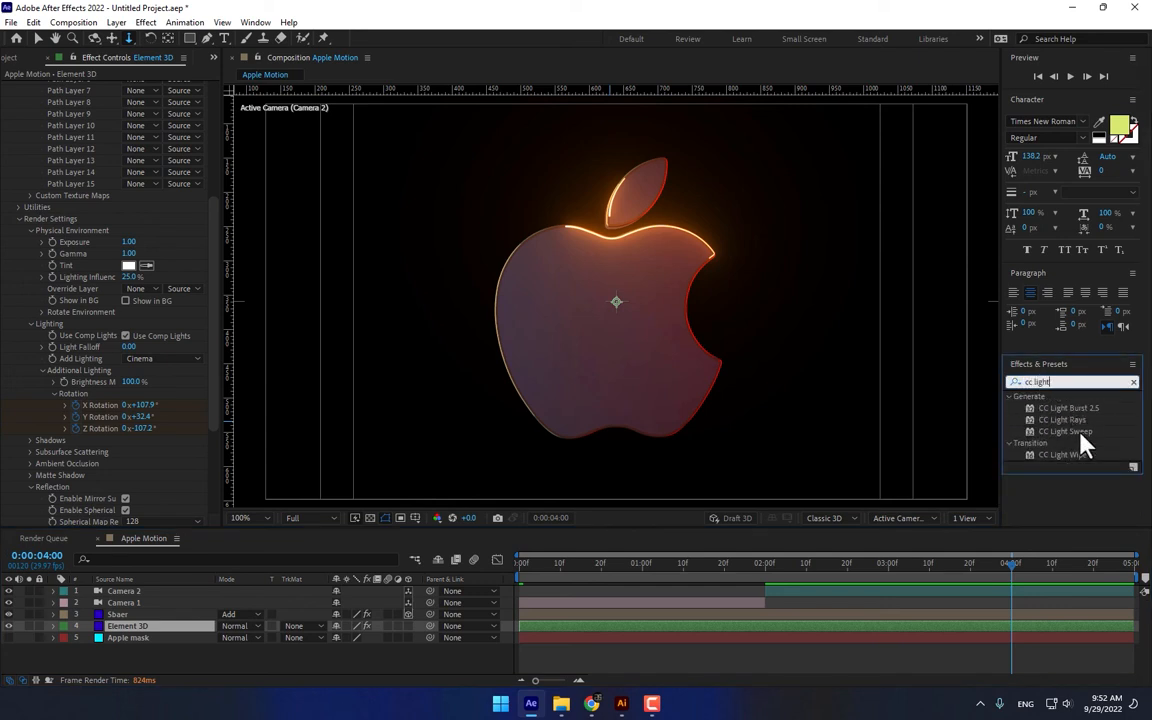
type("ht")
left_click_drag(1080, 436, 126, 627)
left_click_drag(617, 188, 546, 188)
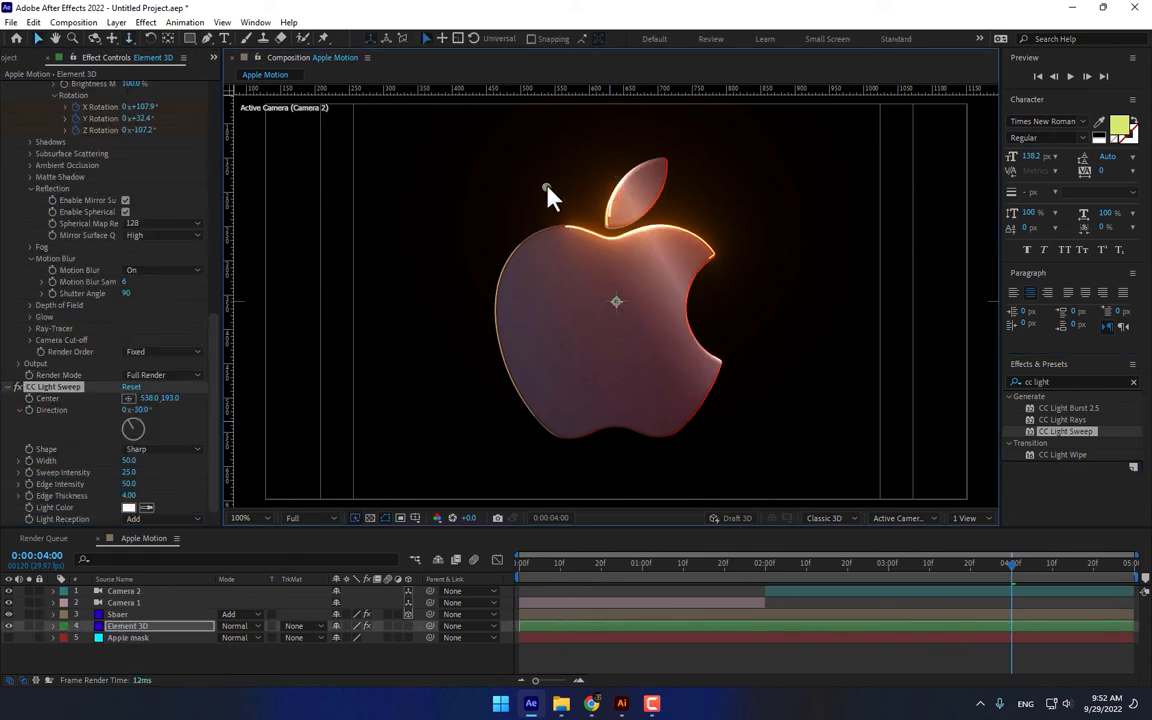
- Set the light sweep's Shape to Linear, Edge Intensity to 32 and Edge Thickness to 3.5
left_click(152, 451)
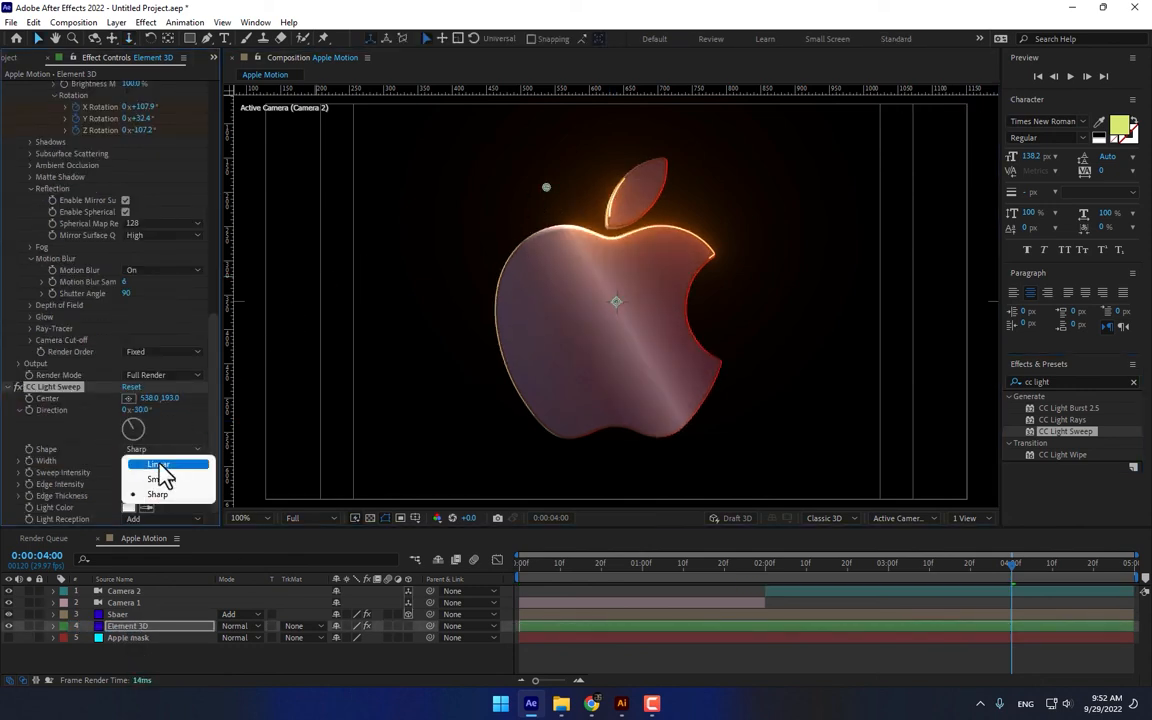
left_click(158, 465)
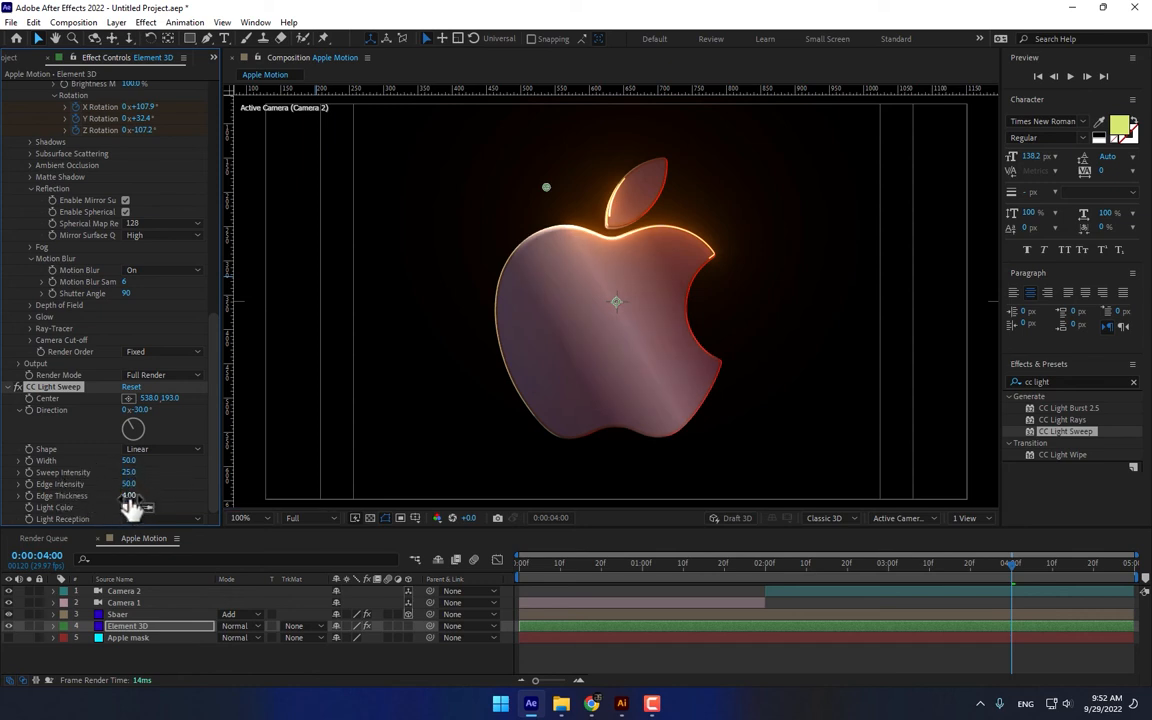
mouse_move(128, 496)
left_mouse_down()
mouse_move(150, 496)
mouse_move(130, 496)
left_mouse_up()
mouse_move(152, 472)
left_mouse_down()
mouse_move(180, 424)
mouse_move(120, 436)
mouse_move(128, 489)
mouse_move(138, 484)
left_mouse_up()
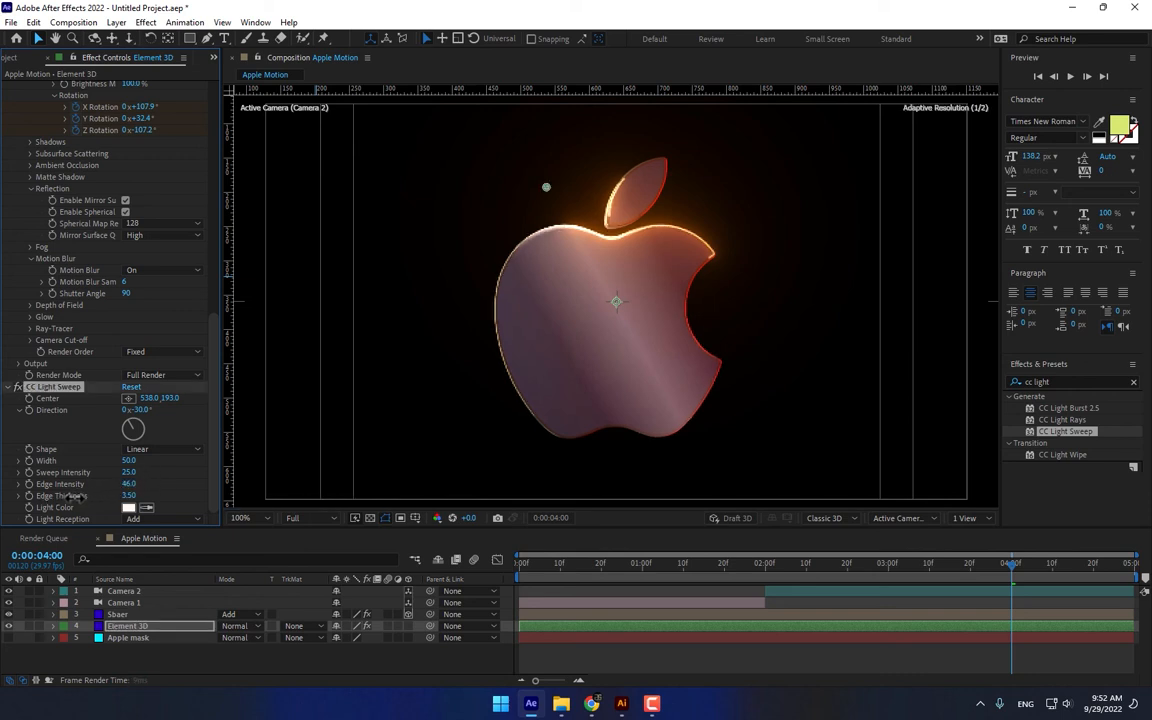
- Try the Smooth and Sharp shapes on the light sweep and restore the Linear shape
left_click(160, 450)
left_click(160, 482)
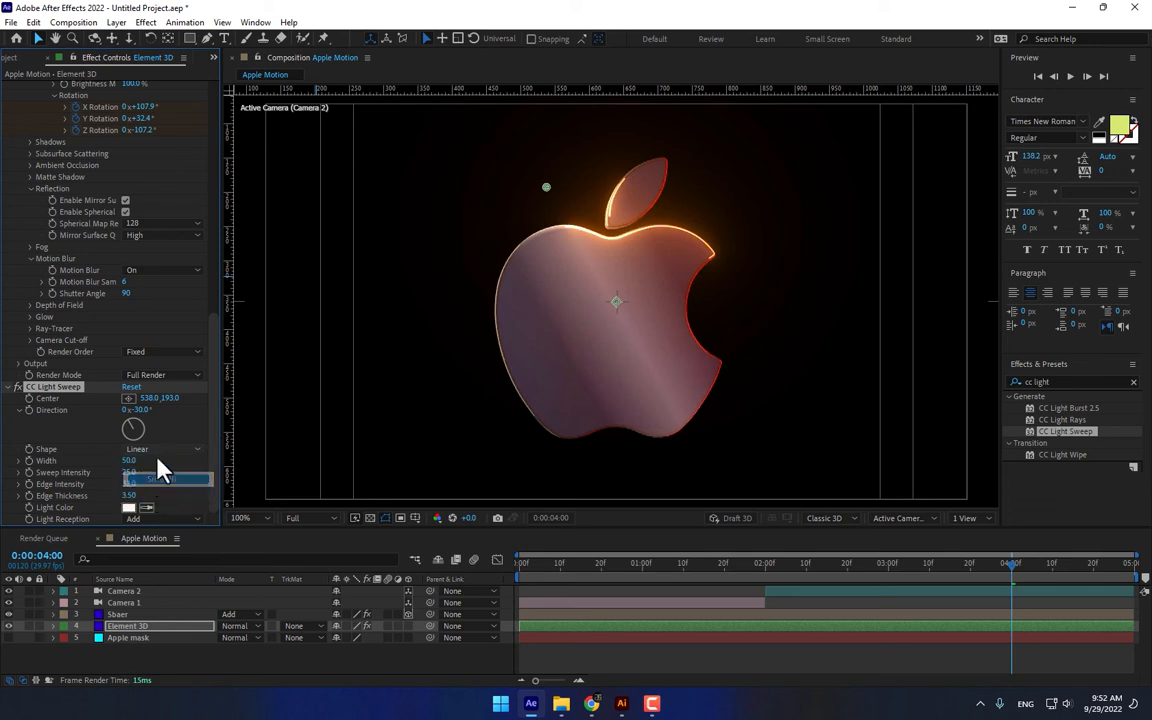
left_click(157, 450)
left_click(155, 497)
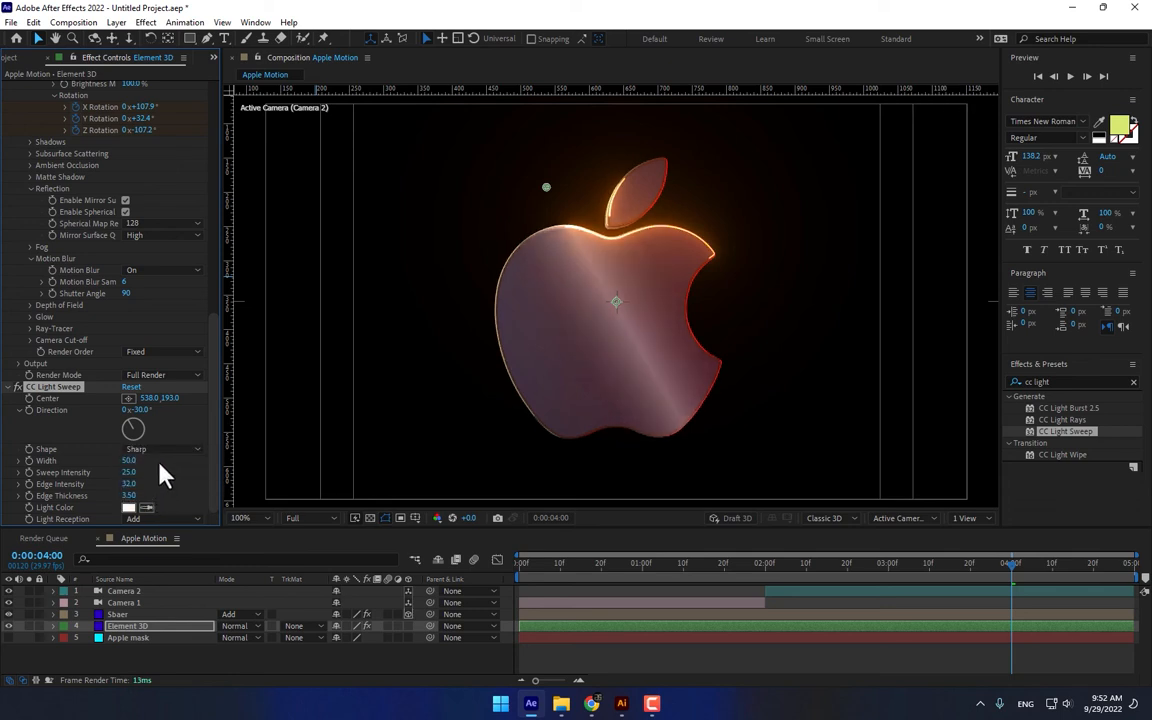
left_click(163, 451)
left_click(170, 471)
- Keyframe the light sweep's center at about 880, 73 at 0:00:04:00 and at about 200, 369 at 0:00:04:29
left_click_drag(547, 187, 742, 120)
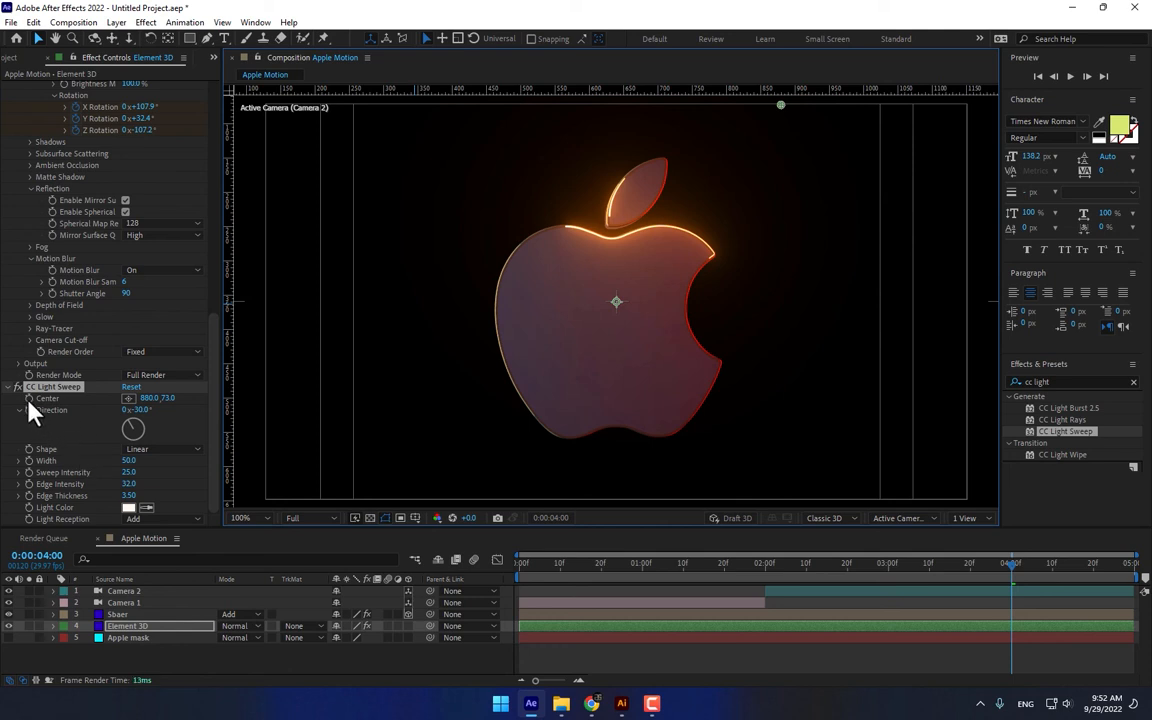
left_click(1134, 565)
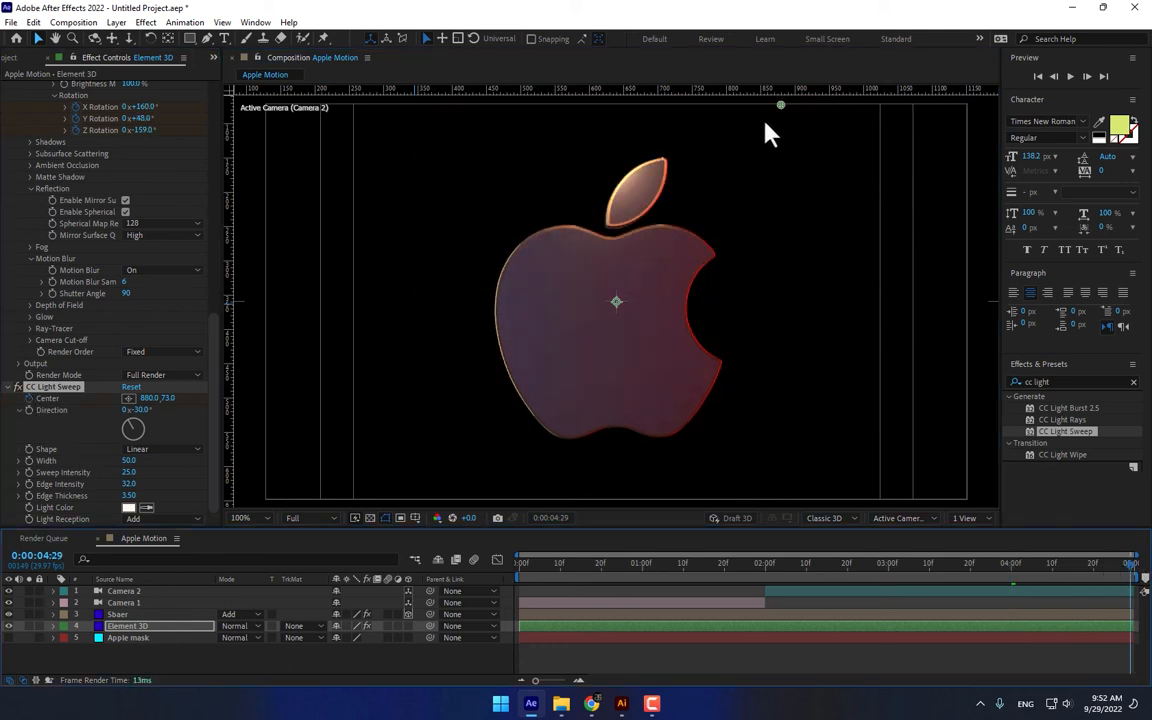
left_click_drag(748, 128, 302, 318)
left_click_drag(840, 572, 1136, 553)
- Set the Apple Motion composition's duration to 0:00:07:00
key("ctrl+k")
left_click(486, 400)
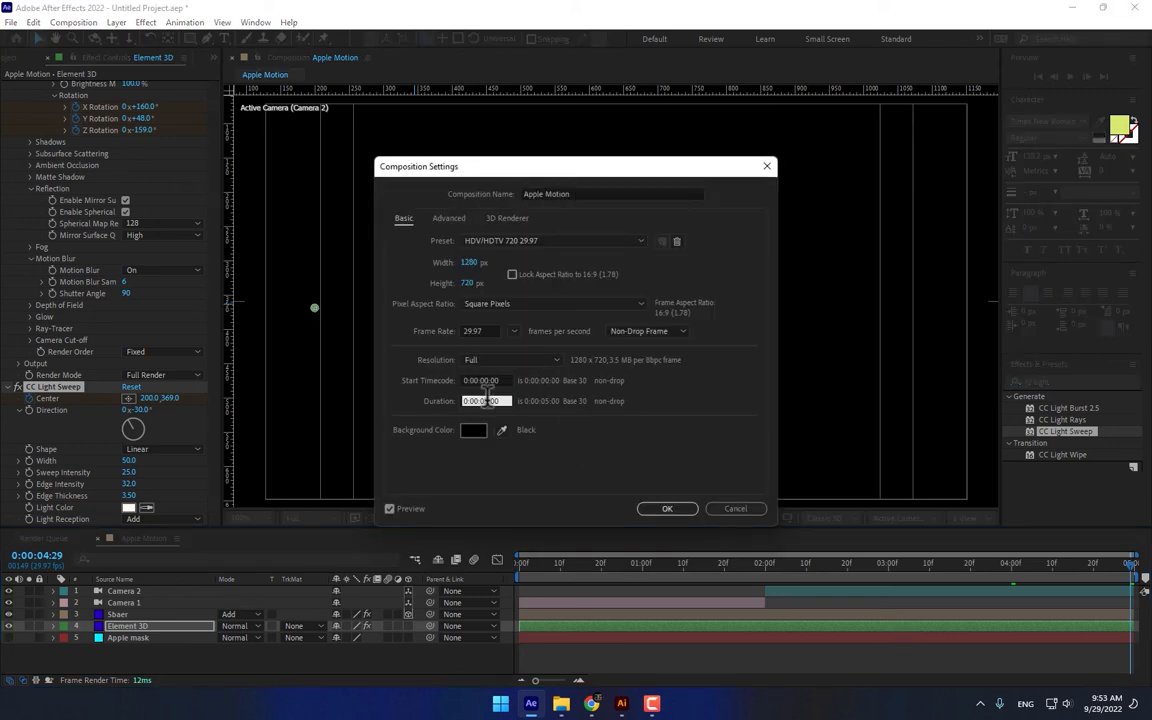
type("700")
left_click(667, 508)
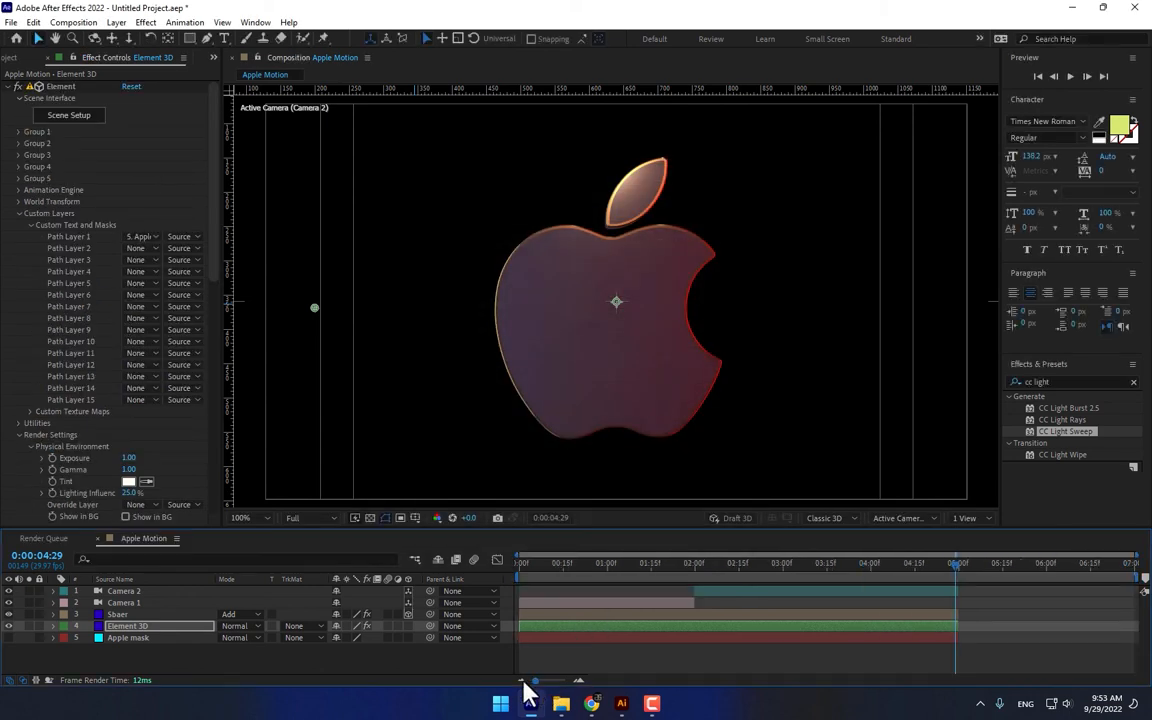
- Select all layers of the Apple Motion composition and extend their out points so the full-length layers reach the end at 0:00:07:00
left_click(930, 652)
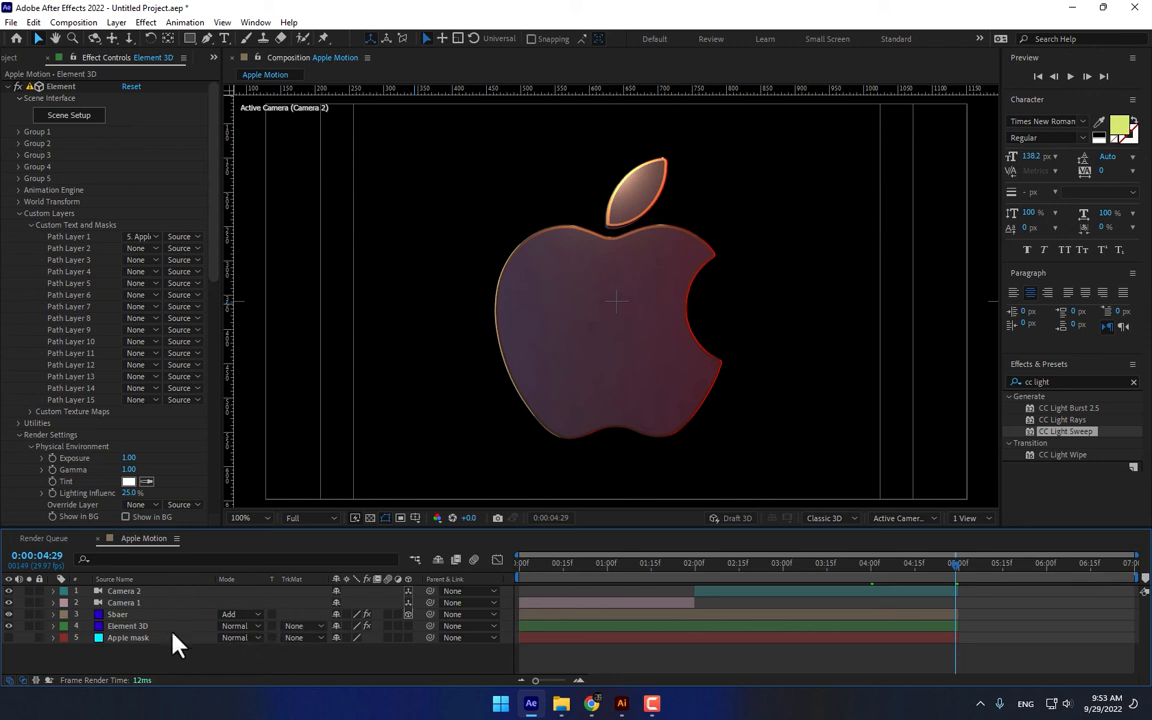
key("ctrl+a")
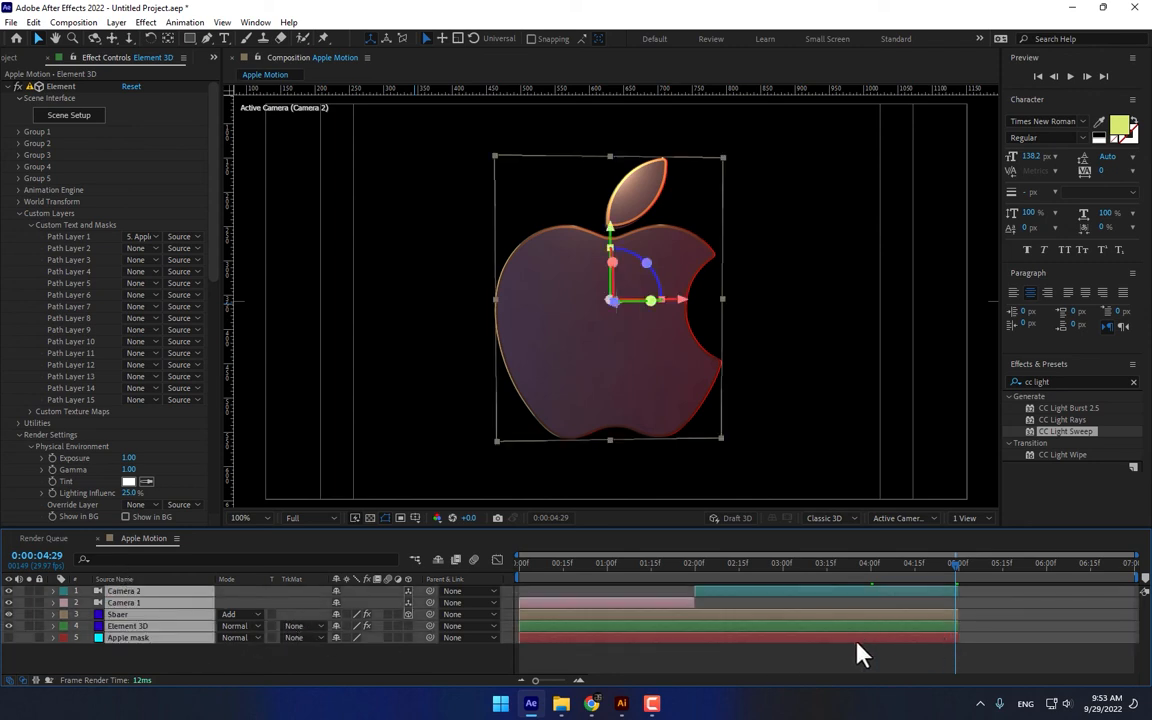
left_click(715, 638)
left_click(722, 626)
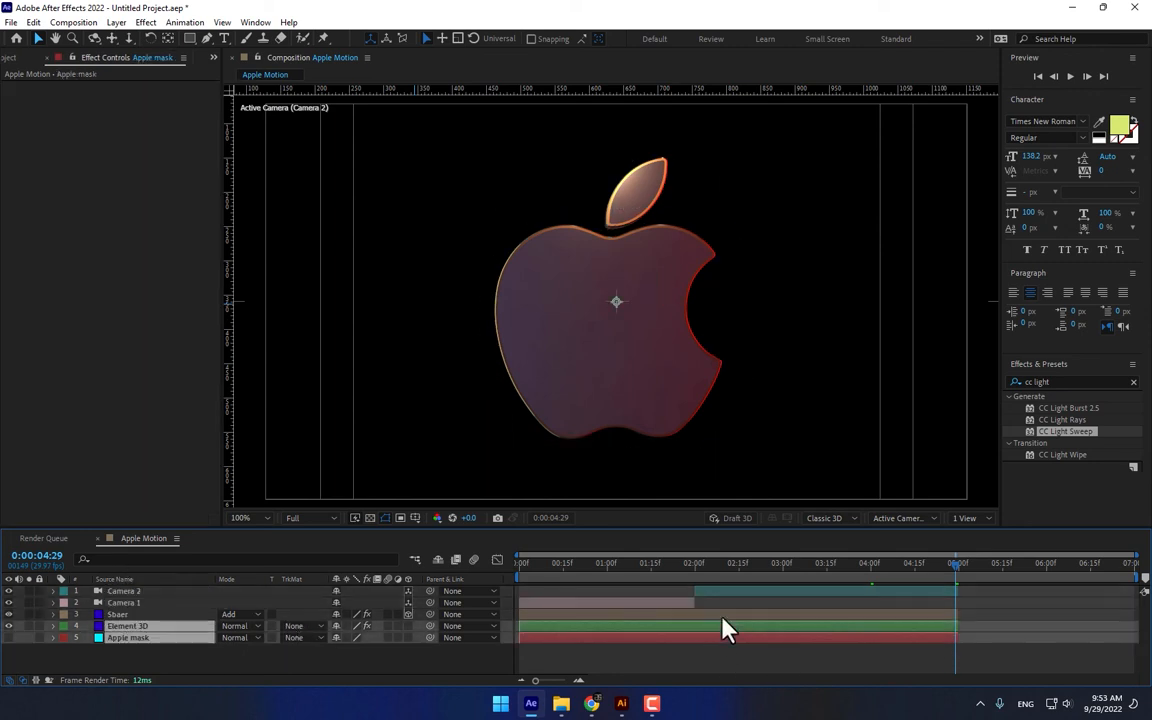
left_click(752, 615)
key("ctrl+a")
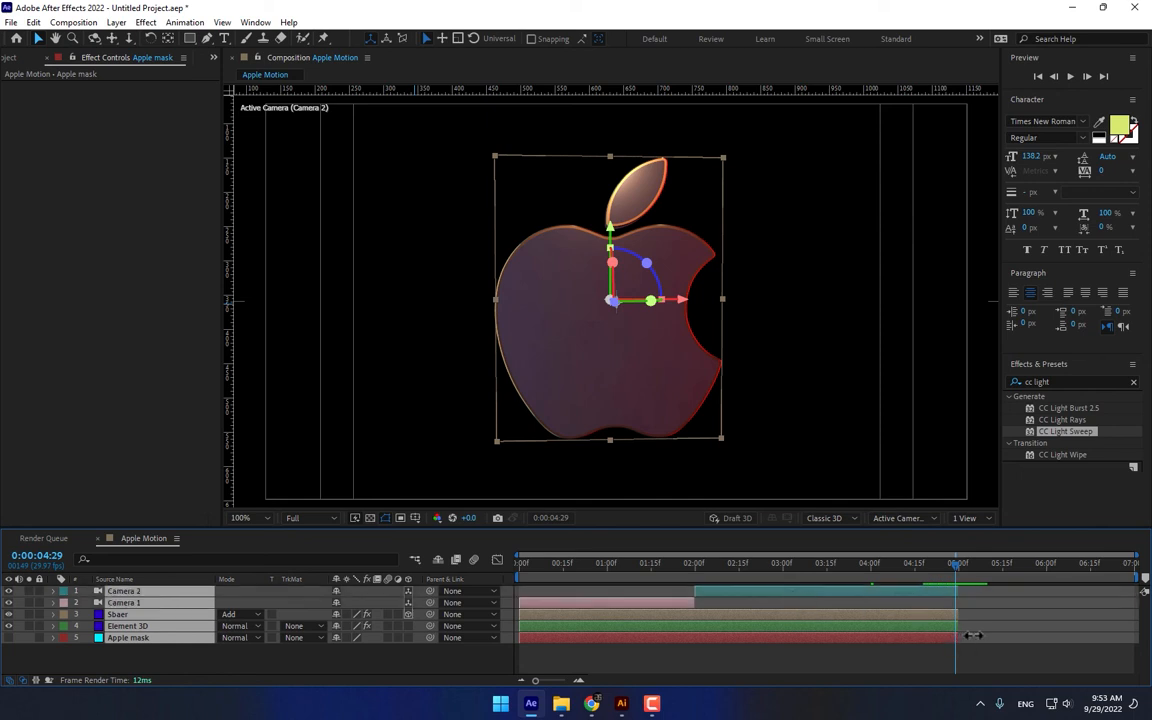
left_click_drag(957, 637, 1113, 628)
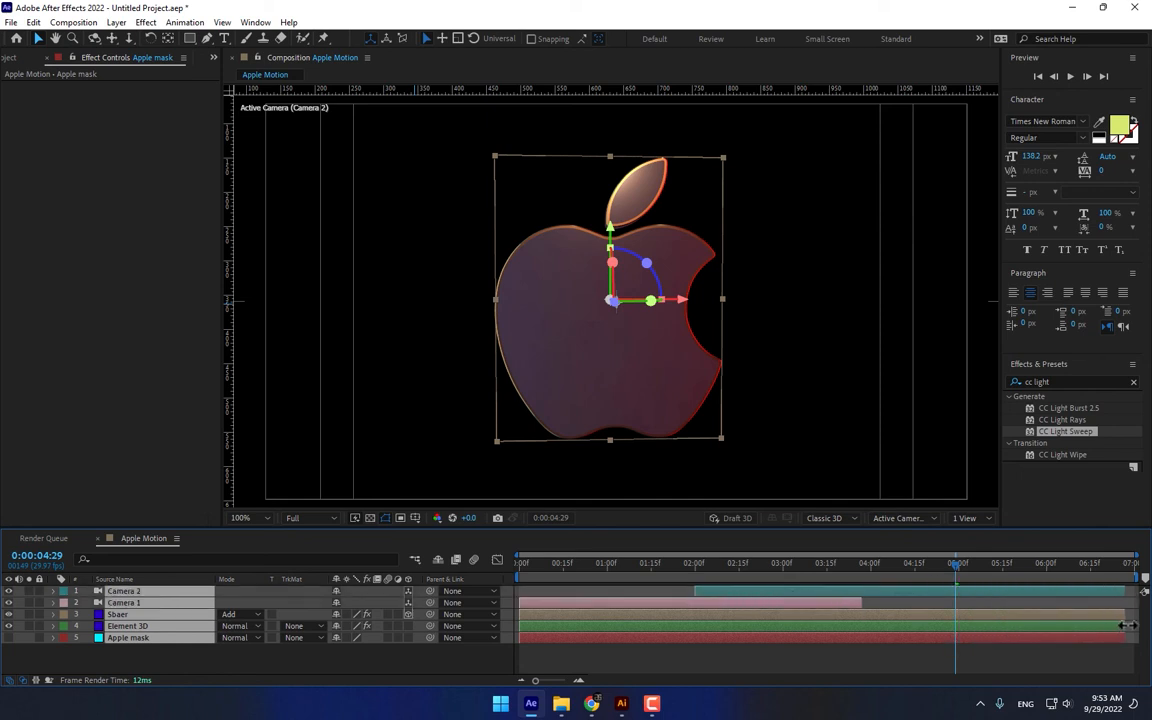
left_click(1095, 668)
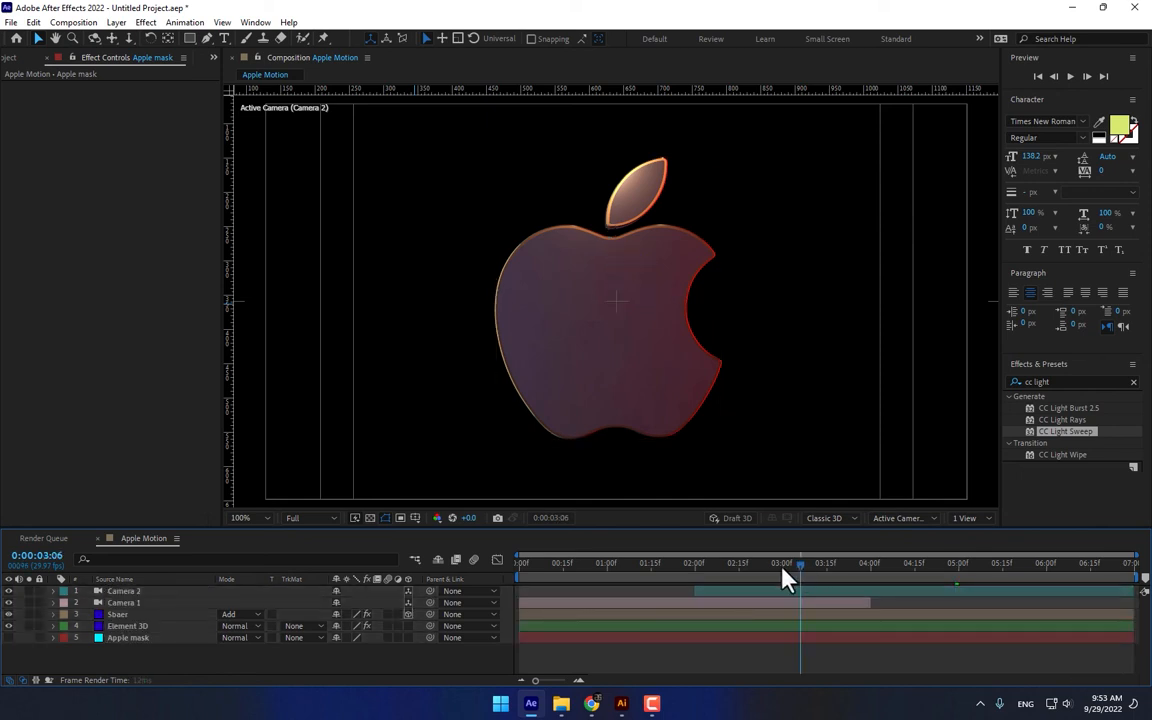
- Move the Element 3D layer's last X, Y and Z lighting rotation keyframes to the end of the composition at 0:00:06:29
left_click_drag(784, 571, 1003, 571)
left_click(140, 626)
key("u")
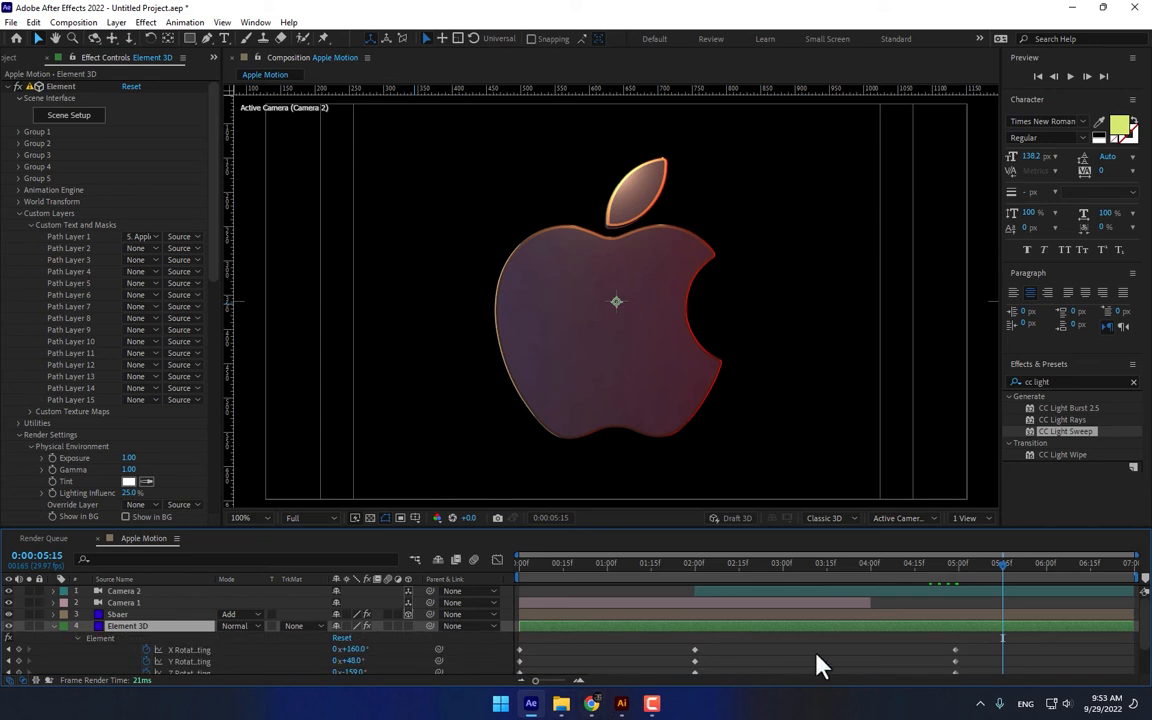
scroll(970, 660, "down", 2)
left_click_drag(968, 606, 946, 674)
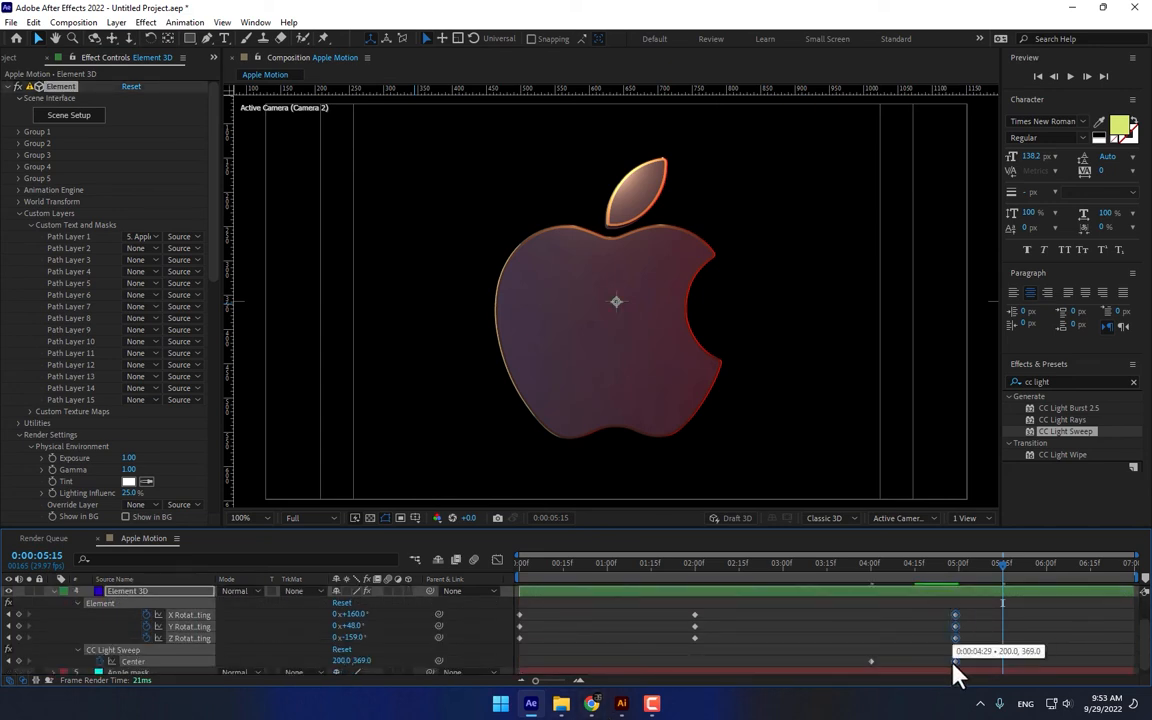
left_click(951, 648)
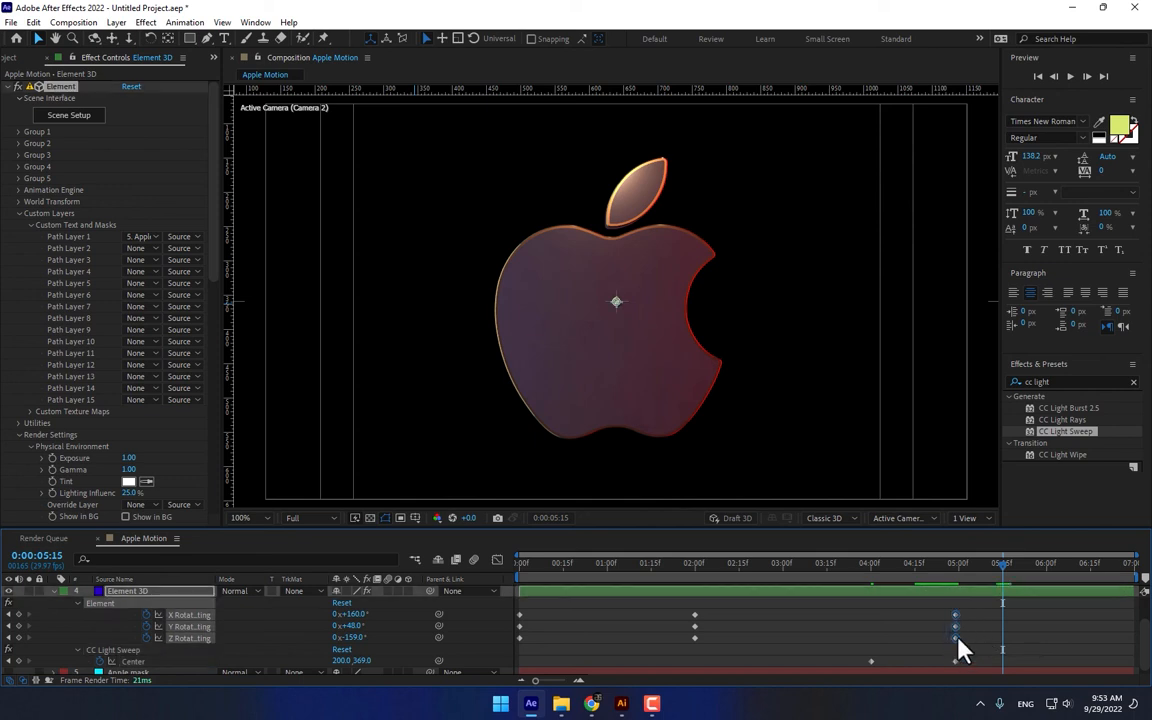
left_click_drag(956, 637, 1122, 645)
left_click(983, 565)
left_click_drag(1057, 592, 1137, 575)
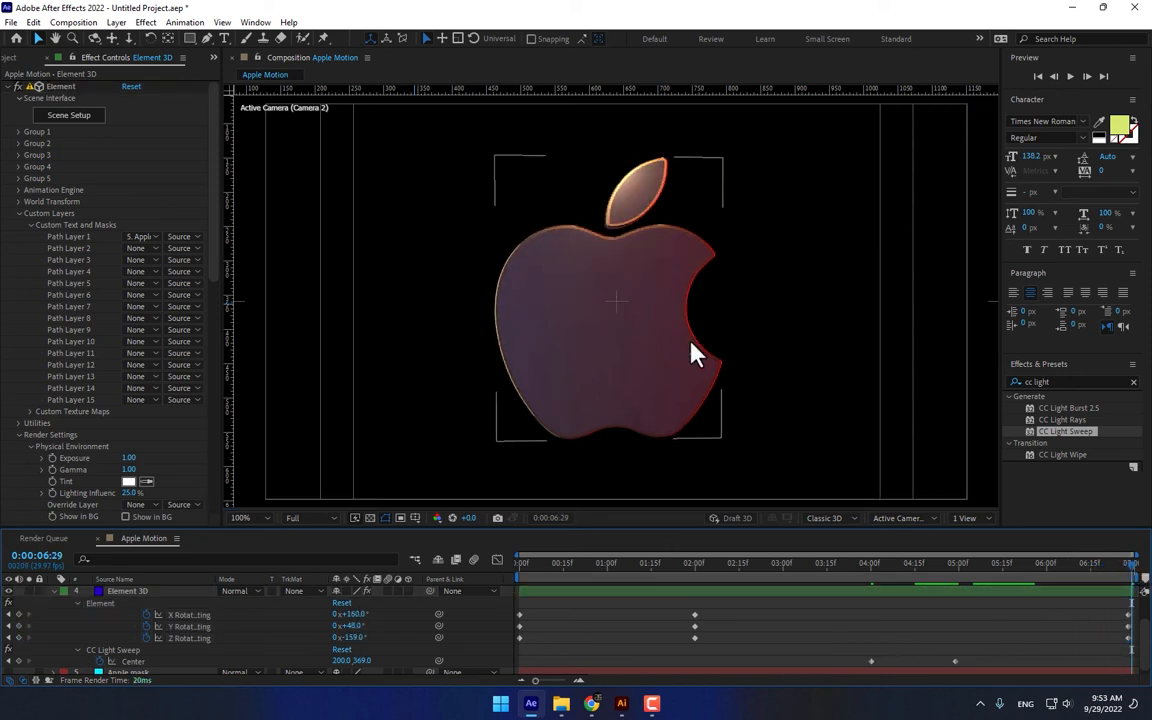
- Preview the extended animation from the start and scrub ahead to 0:00:04:01
left_click(567, 485)
left_click_drag(538, 565, 509, 571)
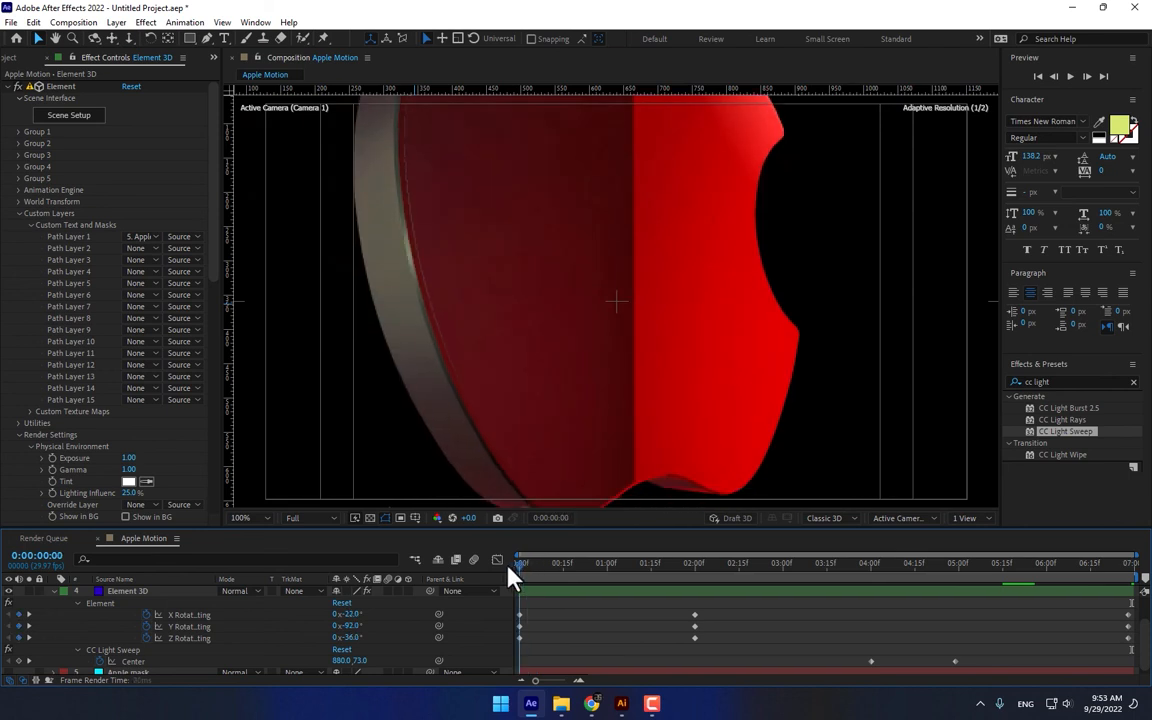
left_click(1070, 76)
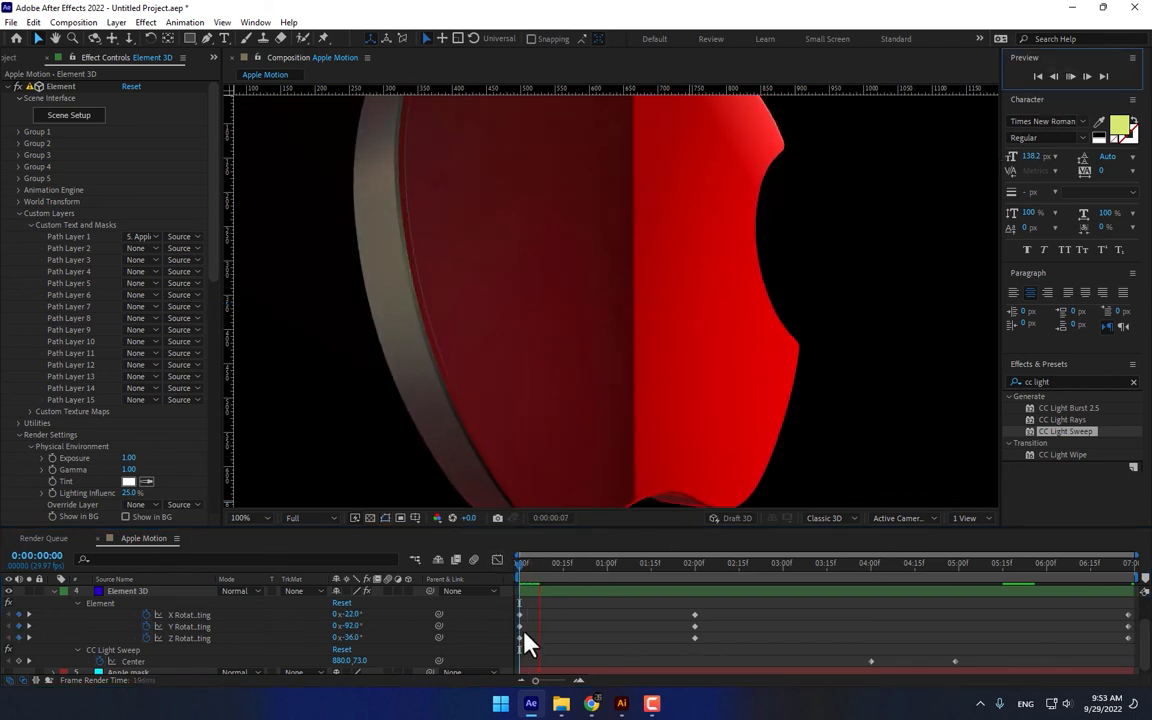
left_click_drag(590, 566, 873, 588)
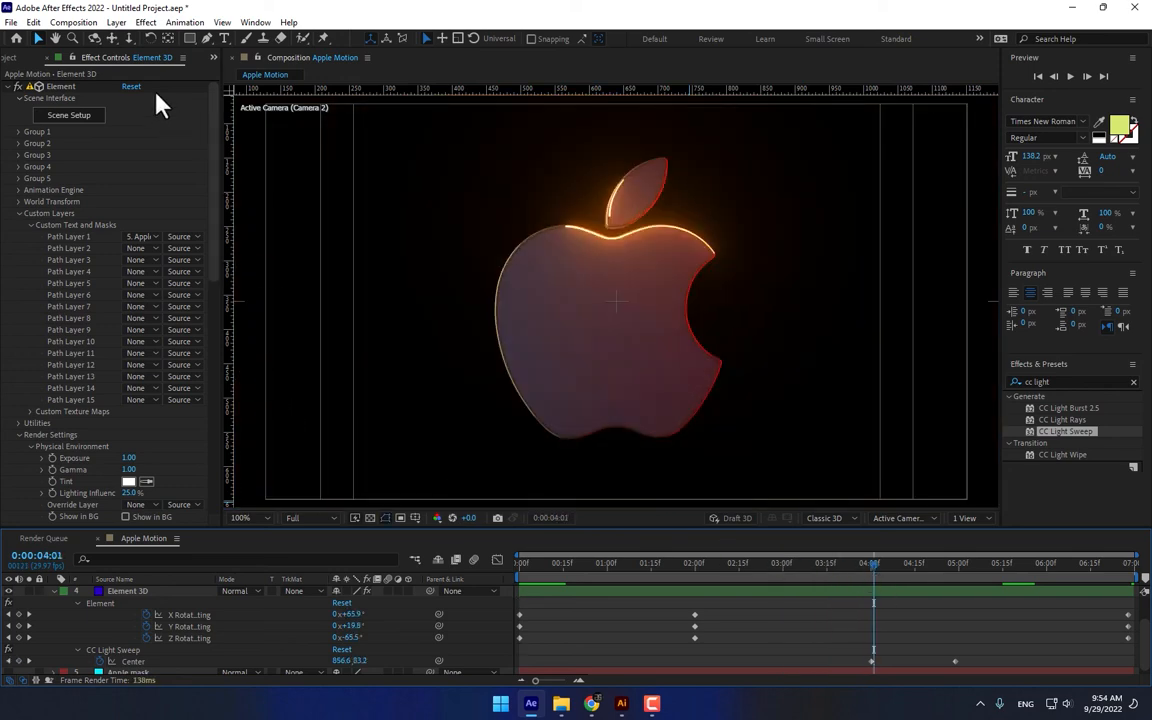
- Add a plane model to the Apple logo's scene in Element's Scene Setup and view it from the side
left_click(69, 117)
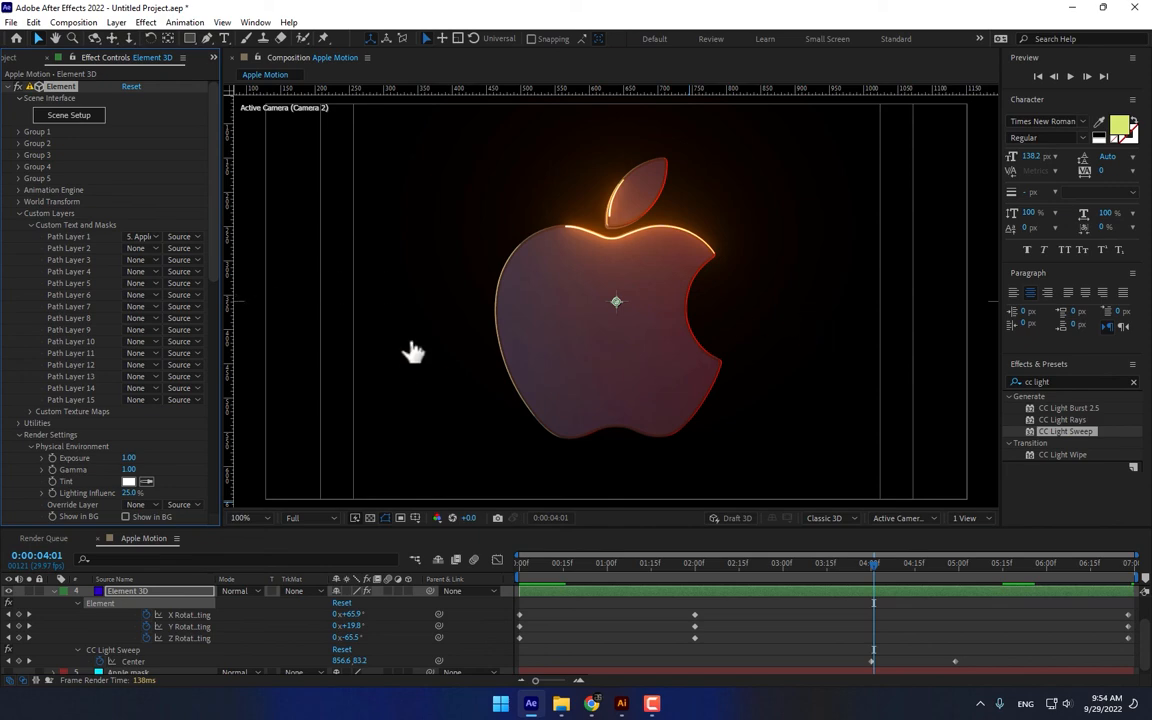
left_click(650, 702)
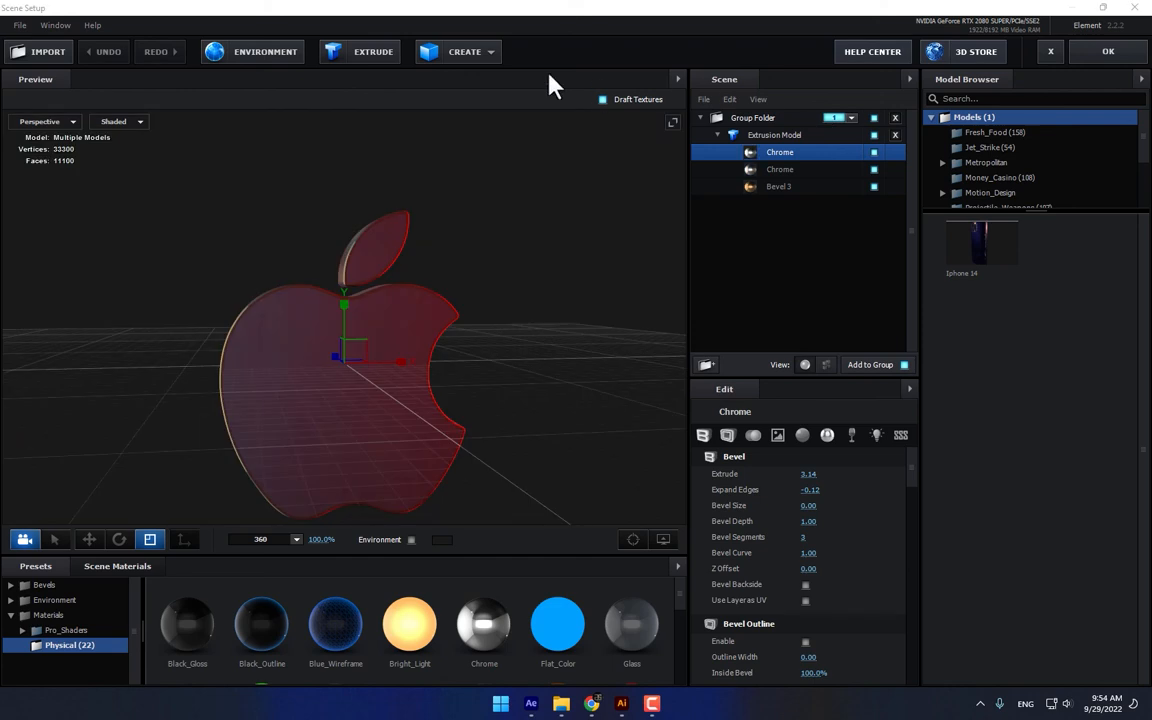
left_click(468, 51)
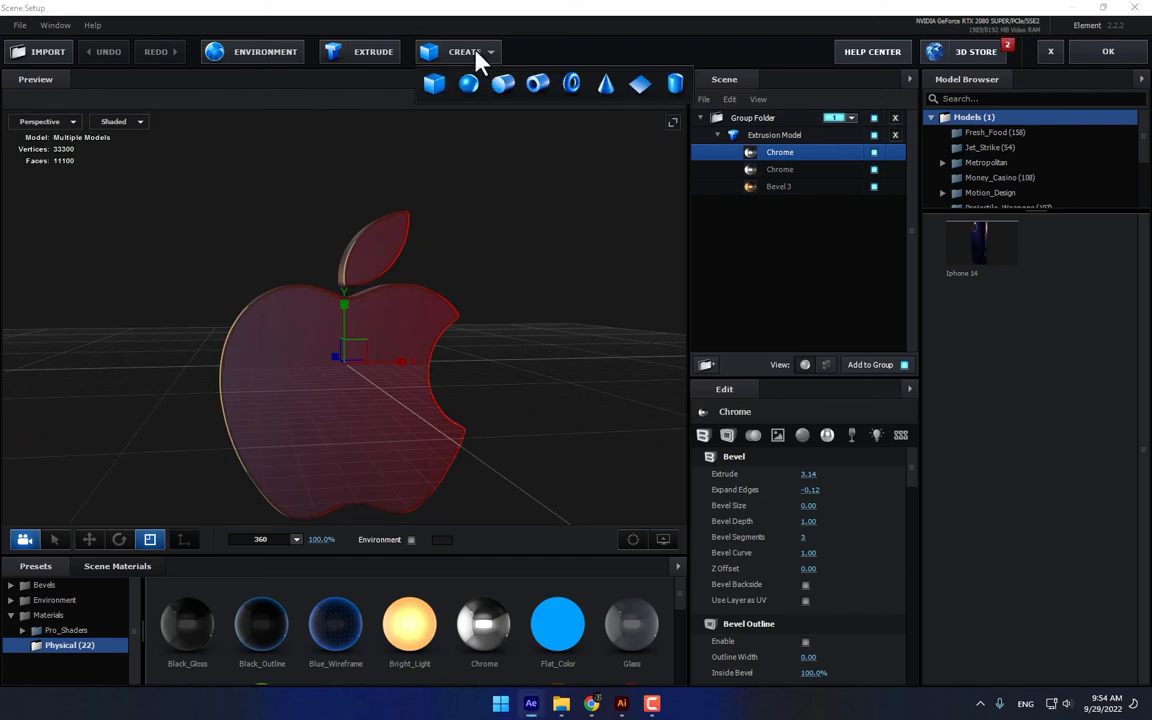
left_click(640, 84)
left_click_drag(496, 283, 255, 470)
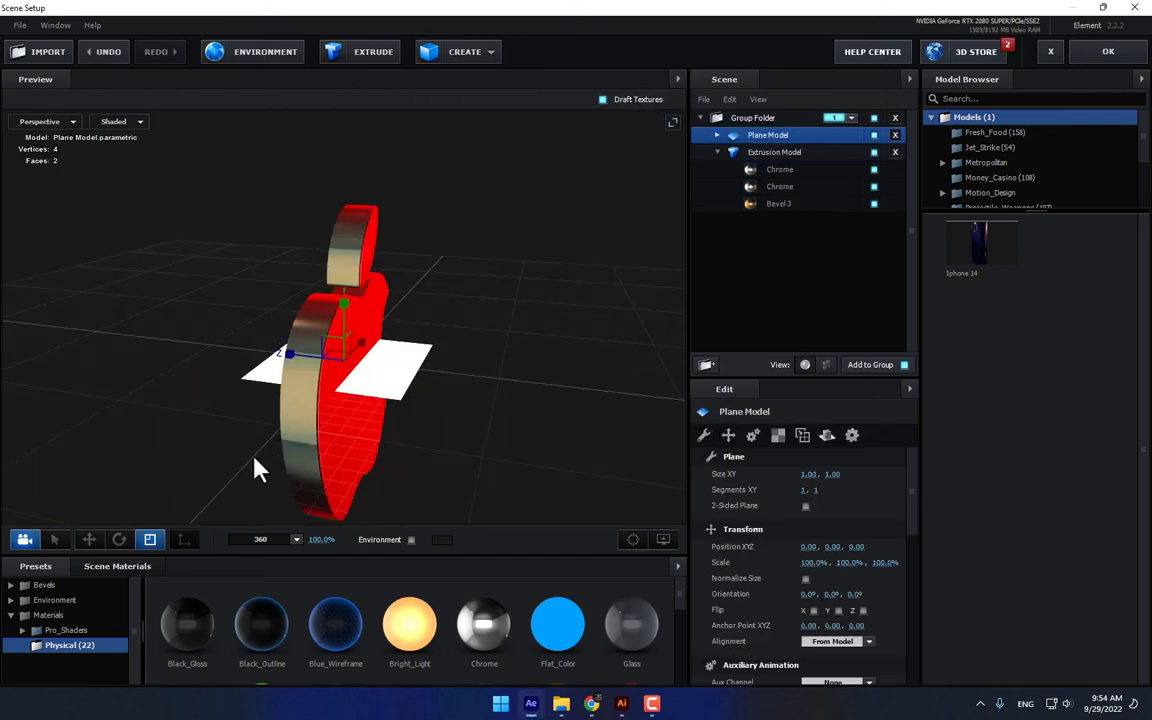
- Set the plane's X orientation to 270° and scale it up uniformly to about 1231.7% as a backdrop for the logo
left_click(120, 540)
left_click_drag(391, 342, 432, 429)
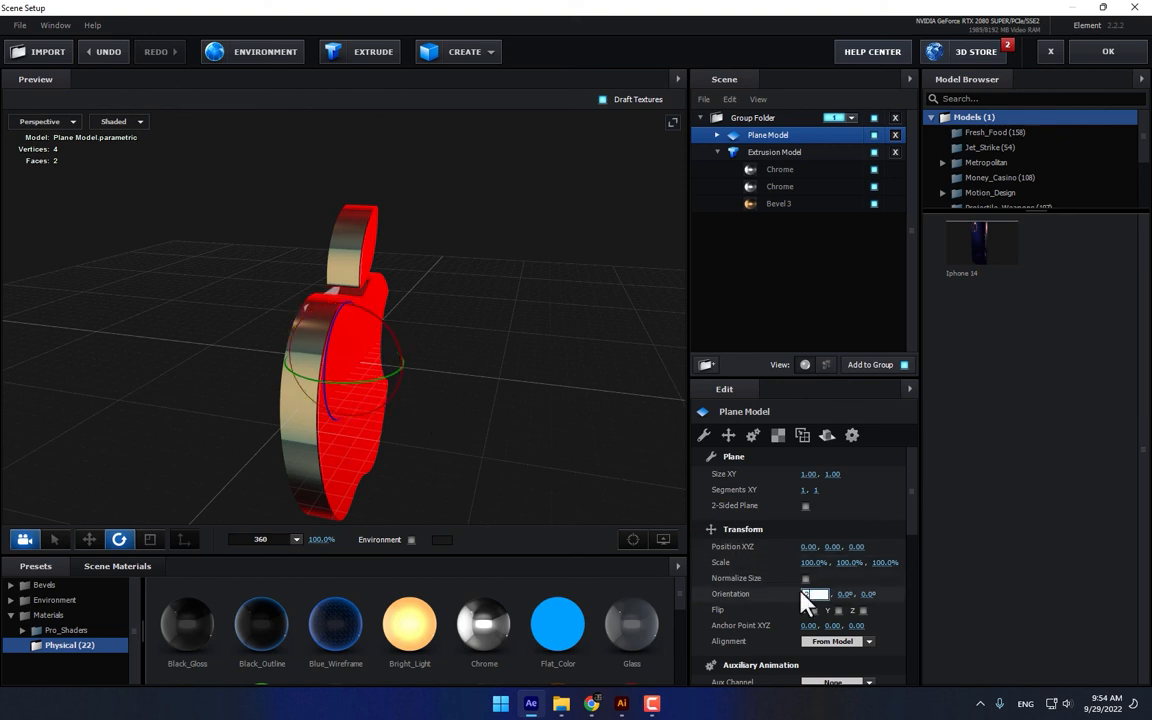
type("270")
key("Return")
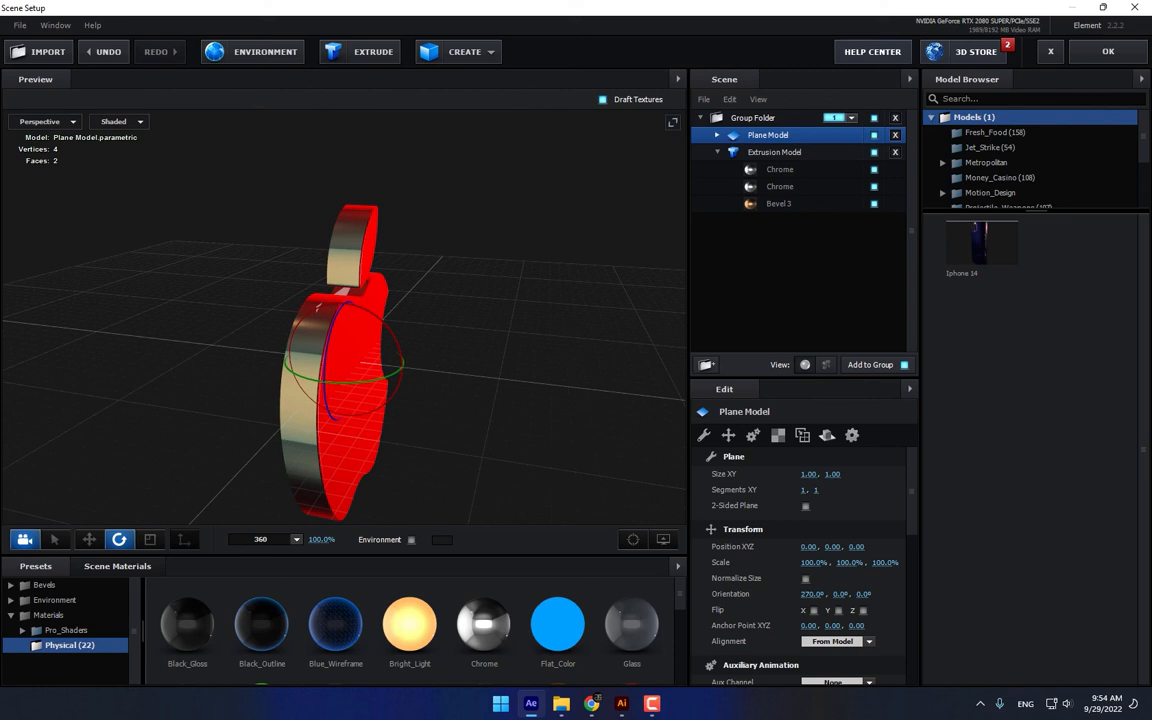
left_click(150, 540)
left_click_drag(348, 361, 509, 41)
left_click_drag(352, 365, 447, 397)
left_click_drag(345, 365, 825, 8)
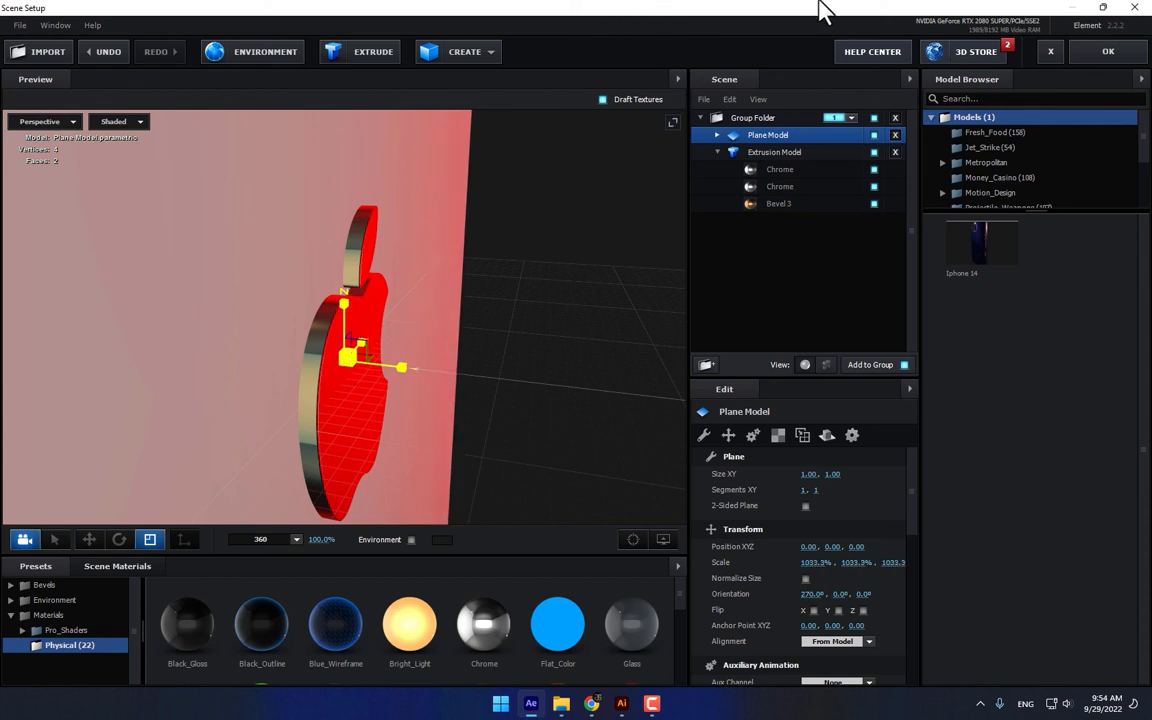
- Move the plane along Z to 0.10 so that it sits behind the Apple logo
left_click(89, 540)
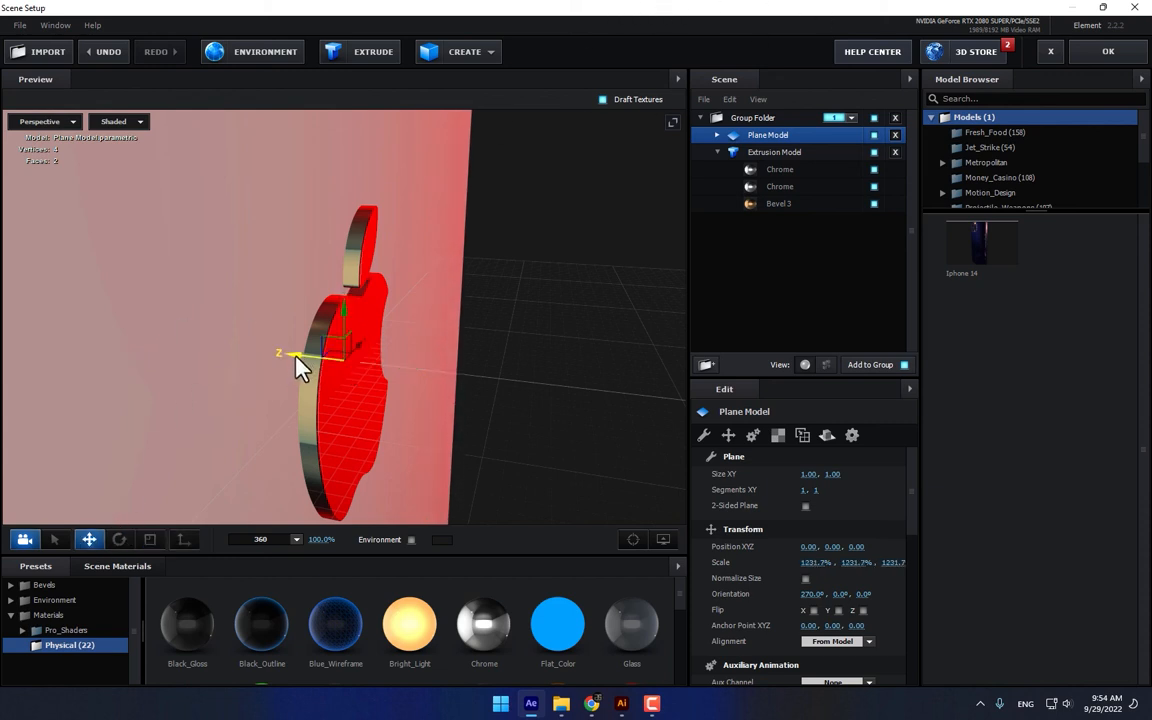
mouse_move(298, 365)
left_mouse_down()
mouse_move(267, 363)
mouse_move(279, 353)
left_mouse_up()
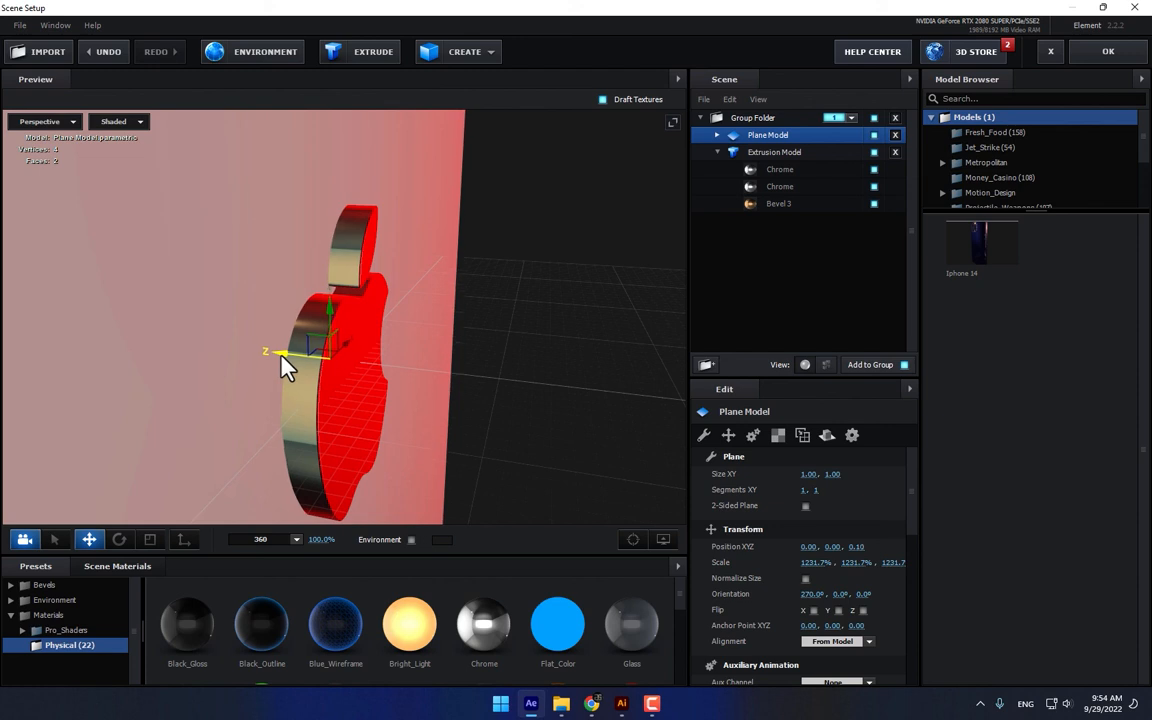
left_click_drag(280, 358, 379, 418)
left_click_drag(62, 298, 350, 355)
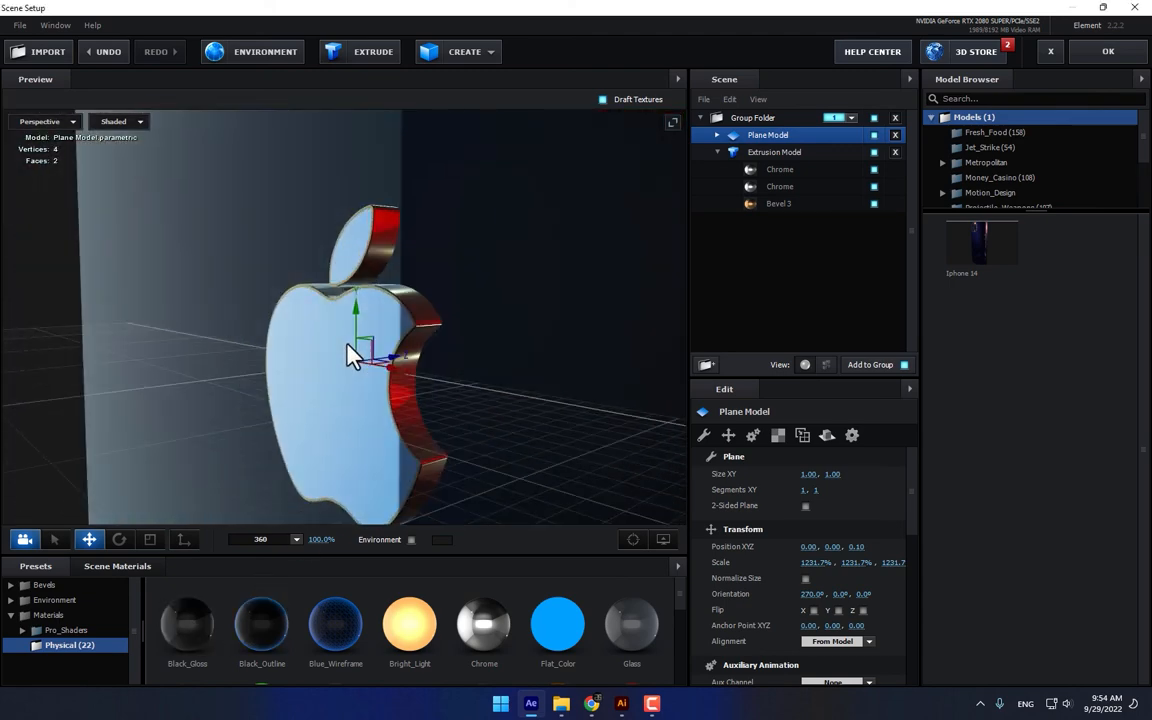
- Set the plane model's Reflect Mode to Mirror Surface and apply the scene changes to the composition
left_click(718, 134)
right_click(800, 152)
right_click(800, 136)
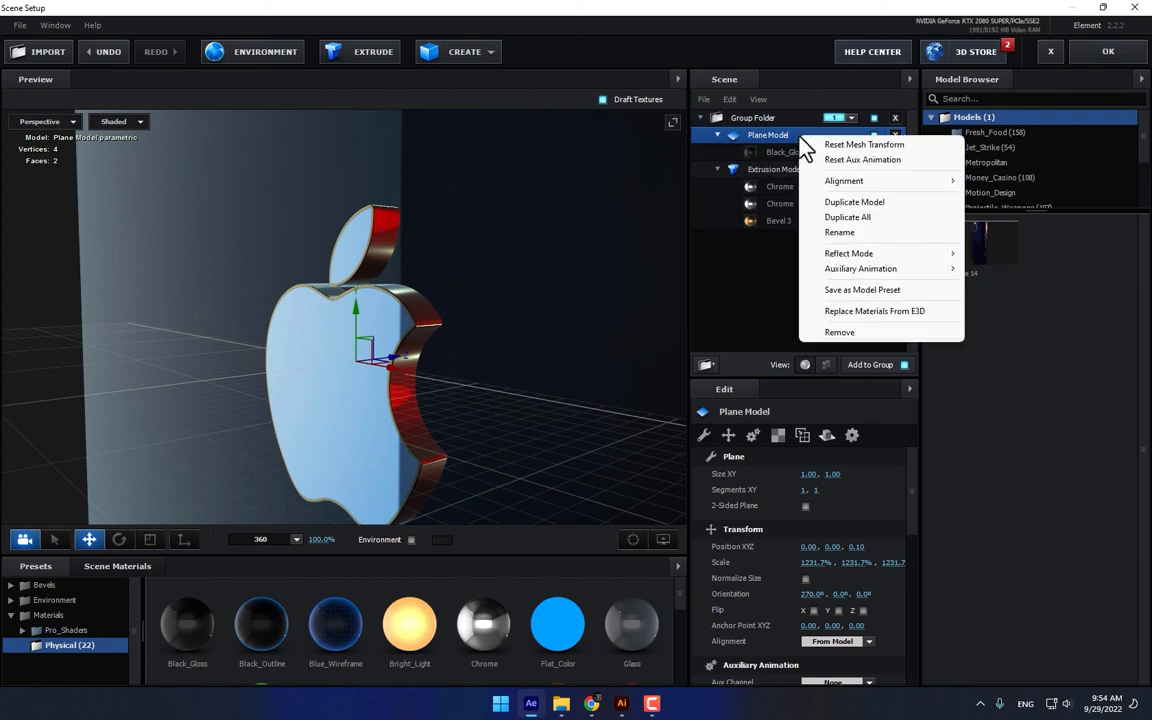
mouse_move(880, 258)
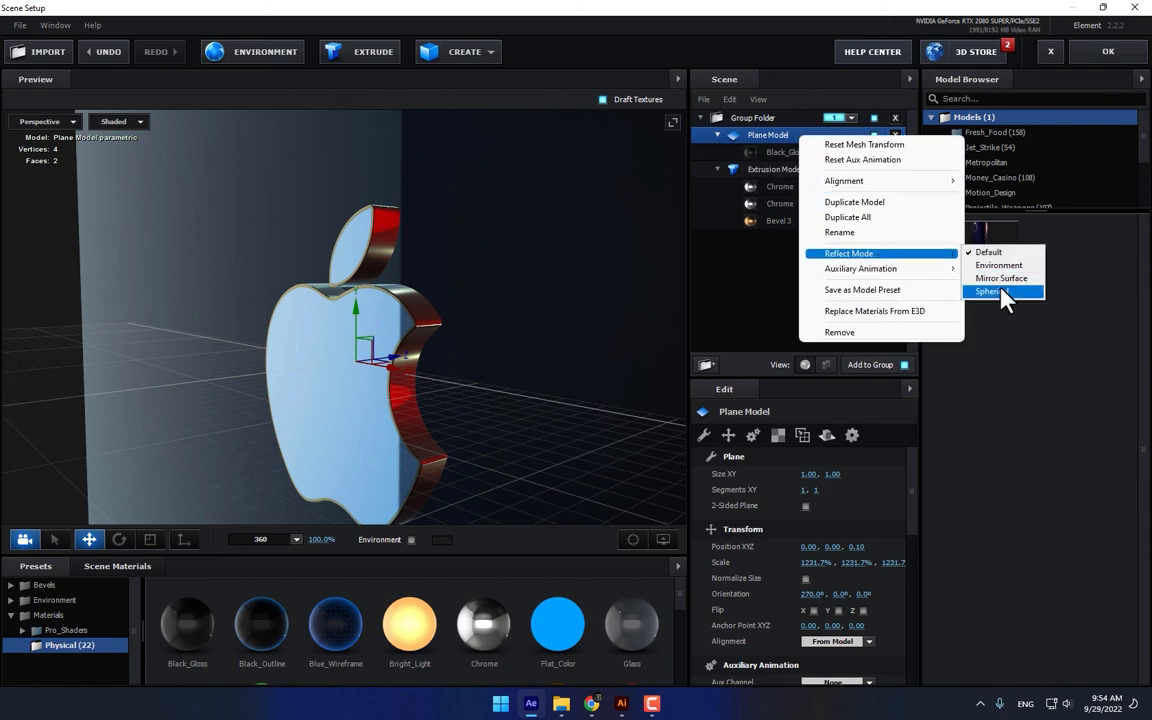
left_click(1000, 280)
left_click_drag(617, 334, 650, 328)
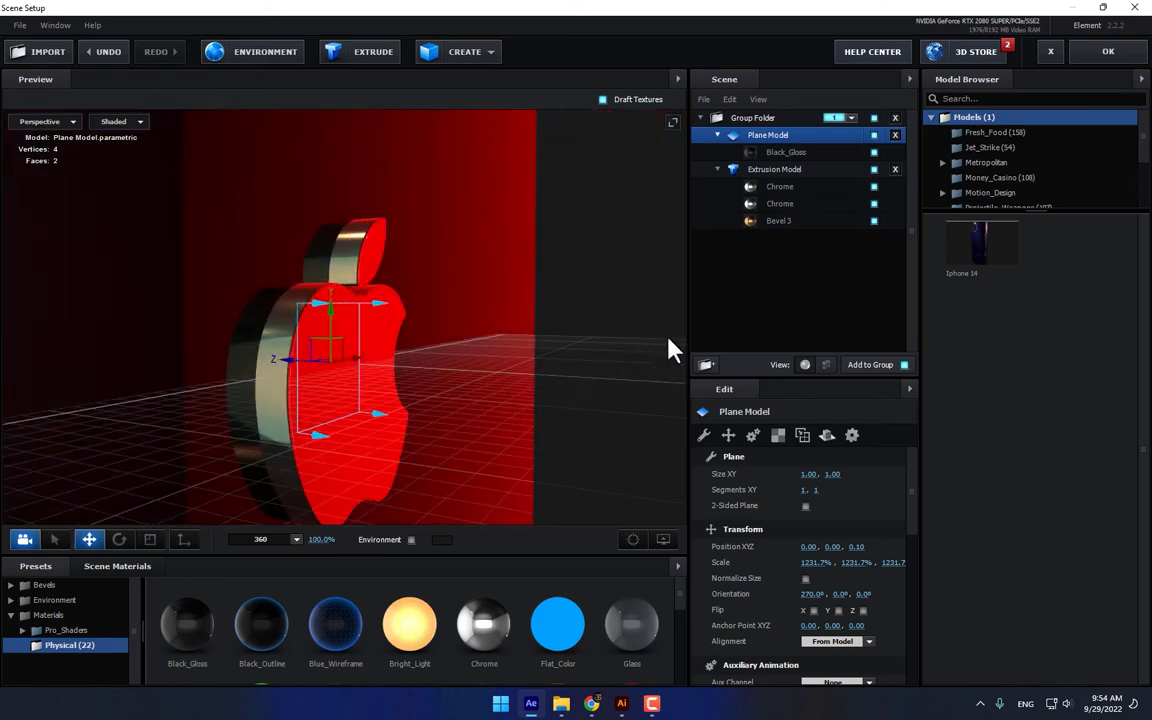
left_click(1106, 51)
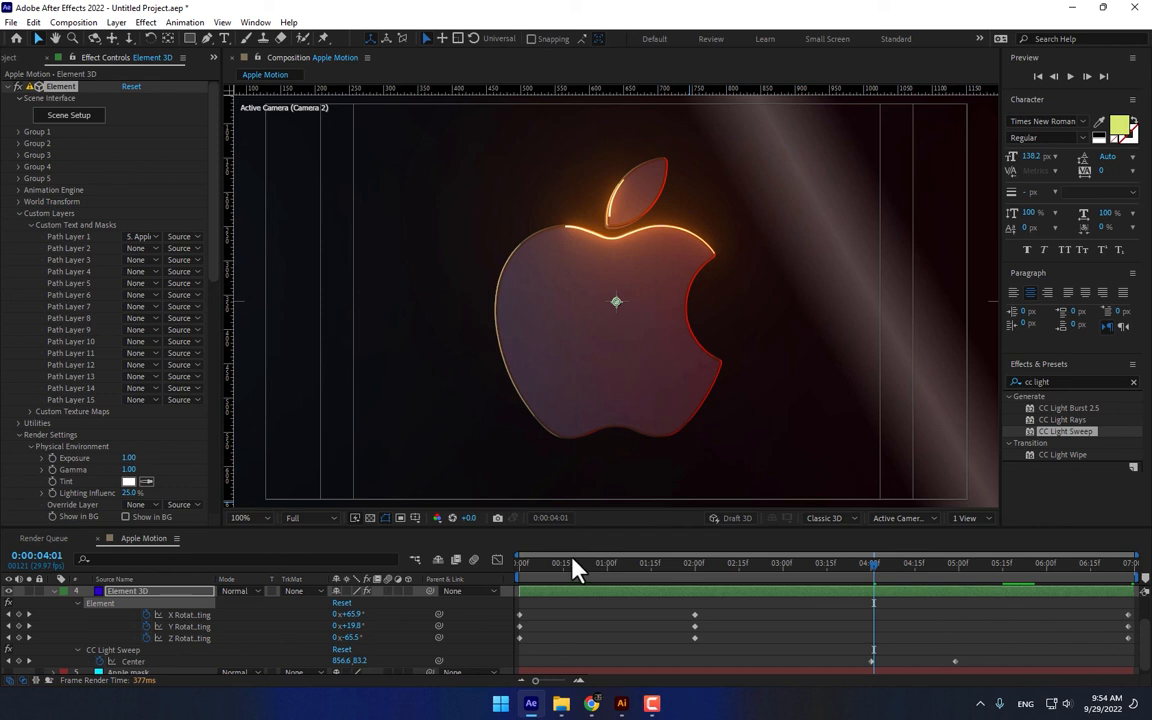
- Review the Element 3D layer's effect settings and scrub the animation from near the start to 0:00:02:08 to check the backdrop
scroll(222, 633, "down", 1)
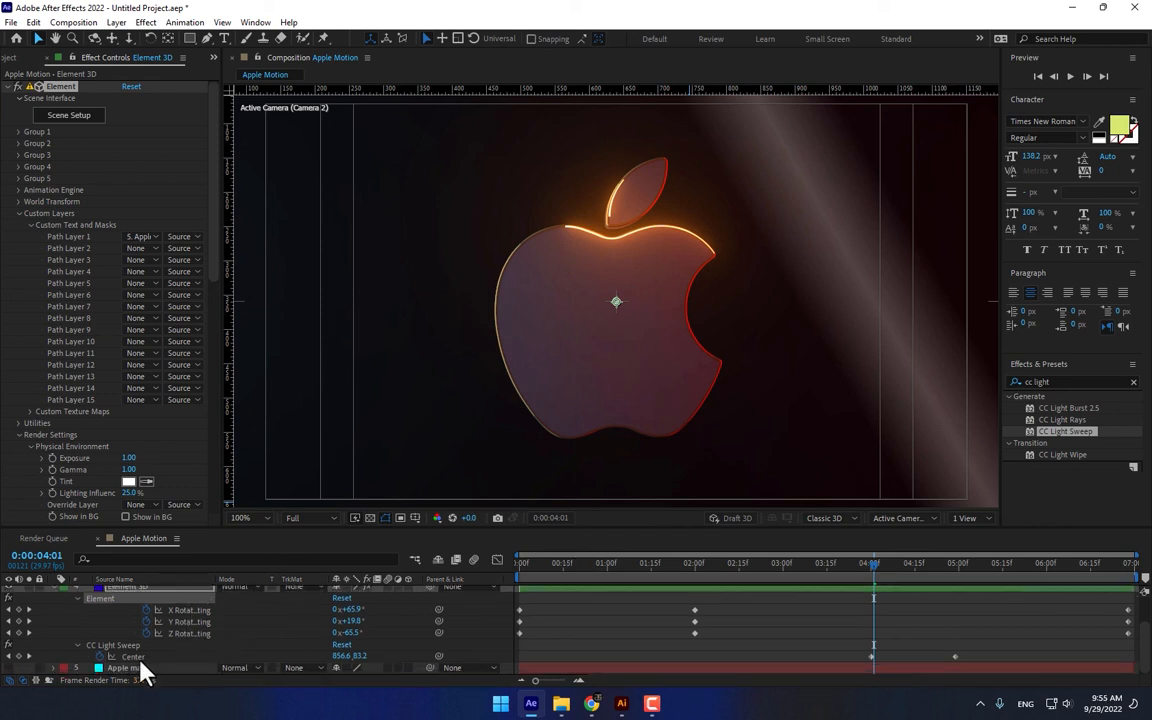
scroll(160, 655, "up", 2)
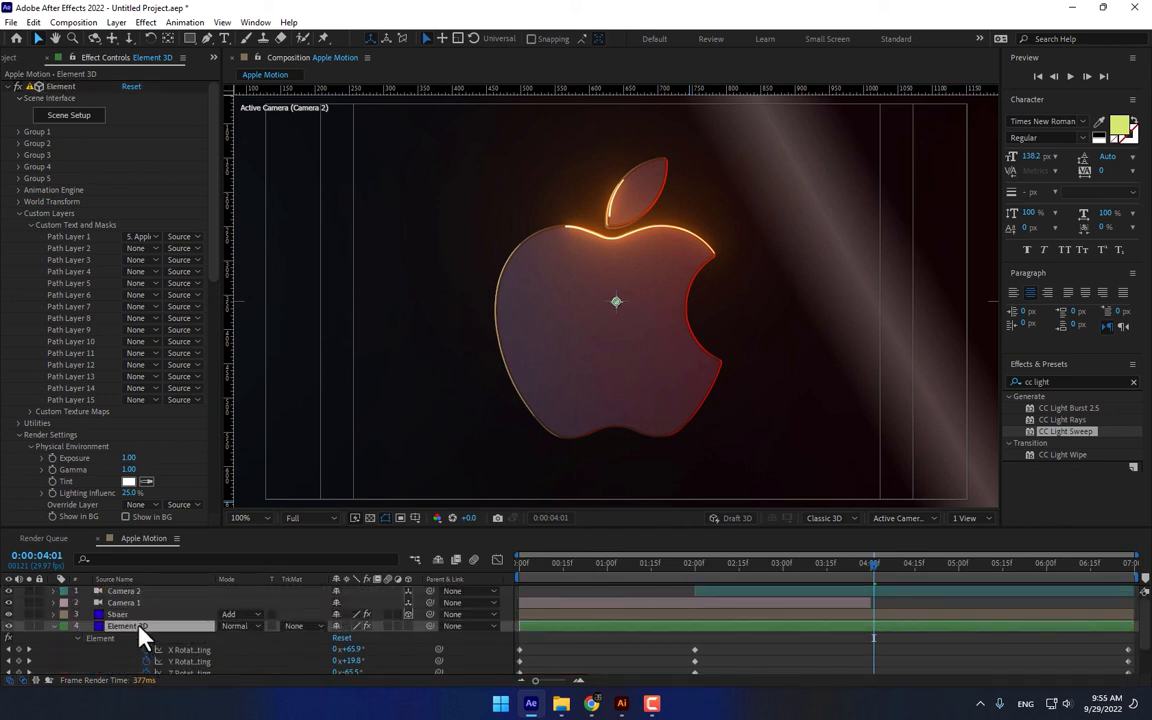
scroll(210, 460, "down", 10)
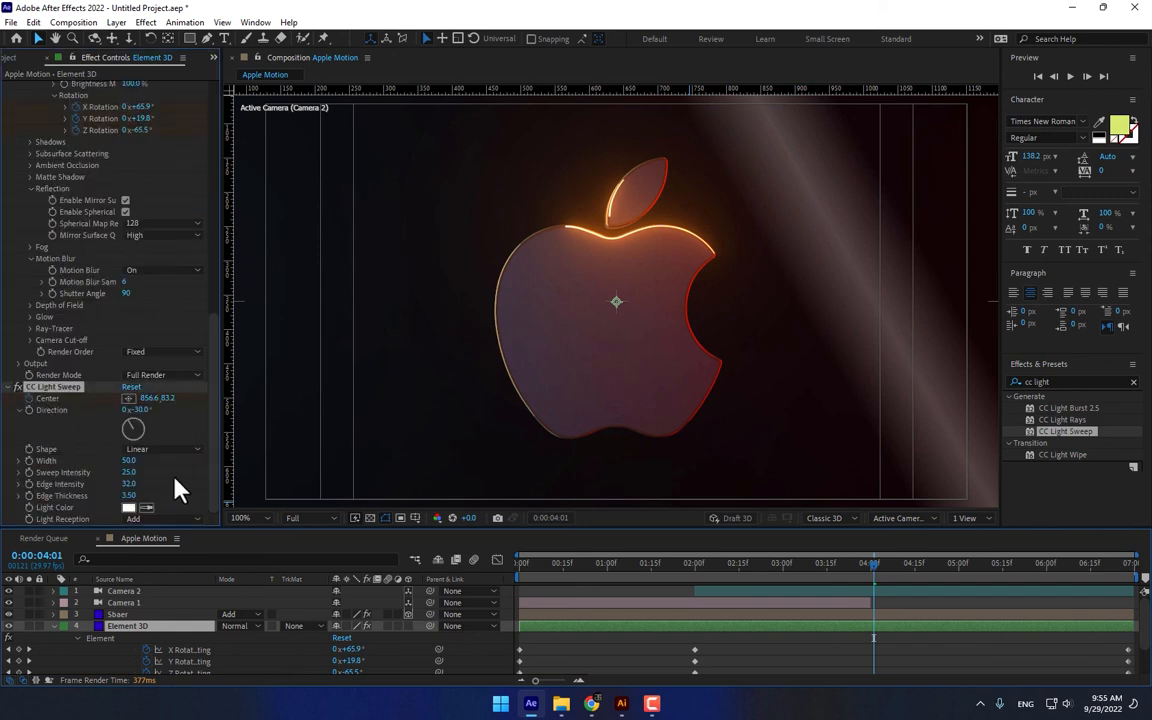
scroll(180, 440, "up", 3)
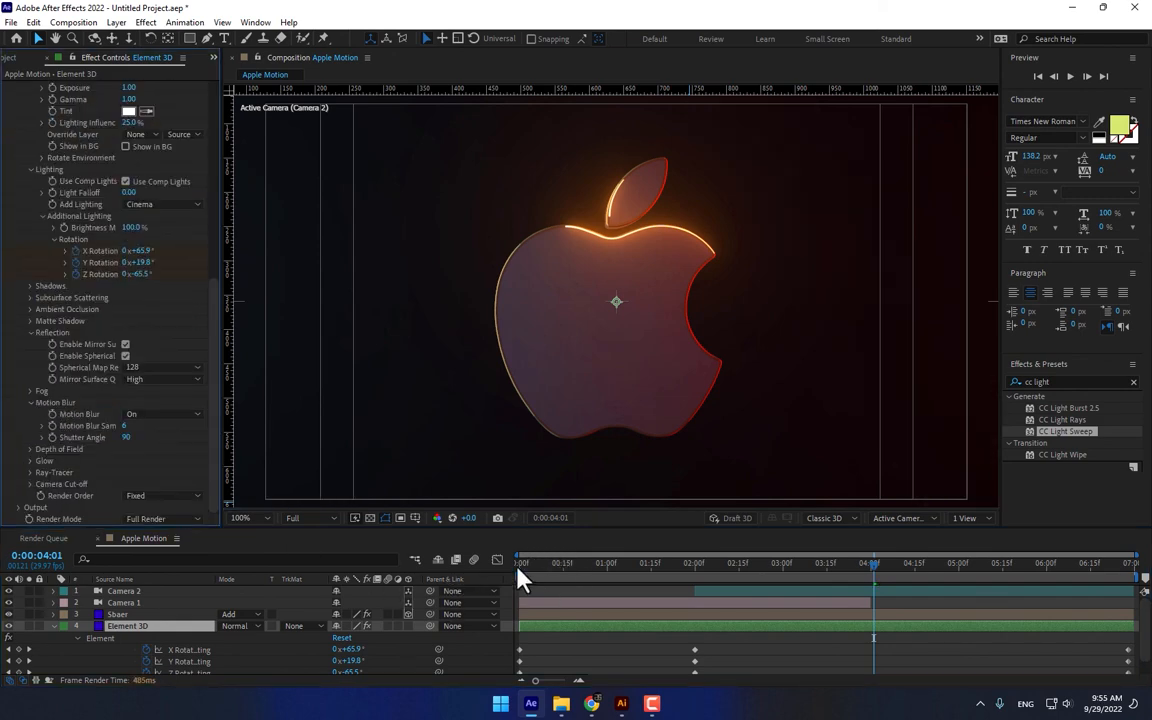
left_click(548, 566)
left_click_drag(556, 568, 722, 586)
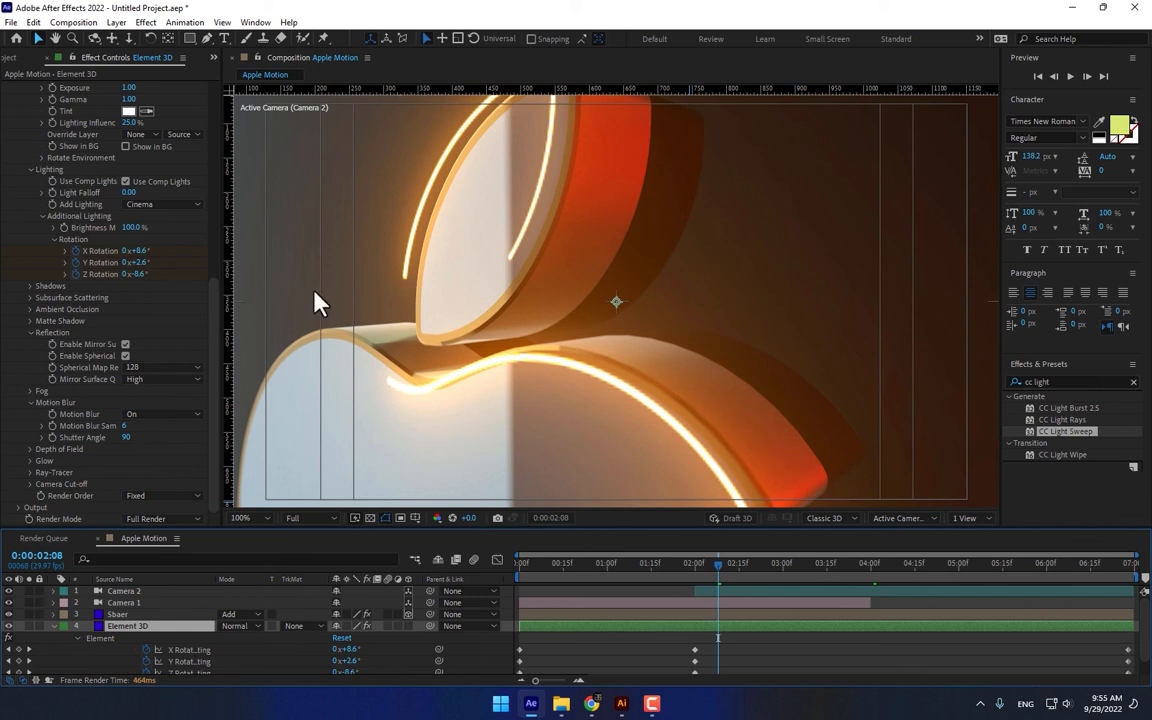
- Raise the reflectivity intensity of the backdrop plane's Black_Gloss material to 32% and apply the scene changes to the composition
left_click_drag(208, 330, 222, 78)
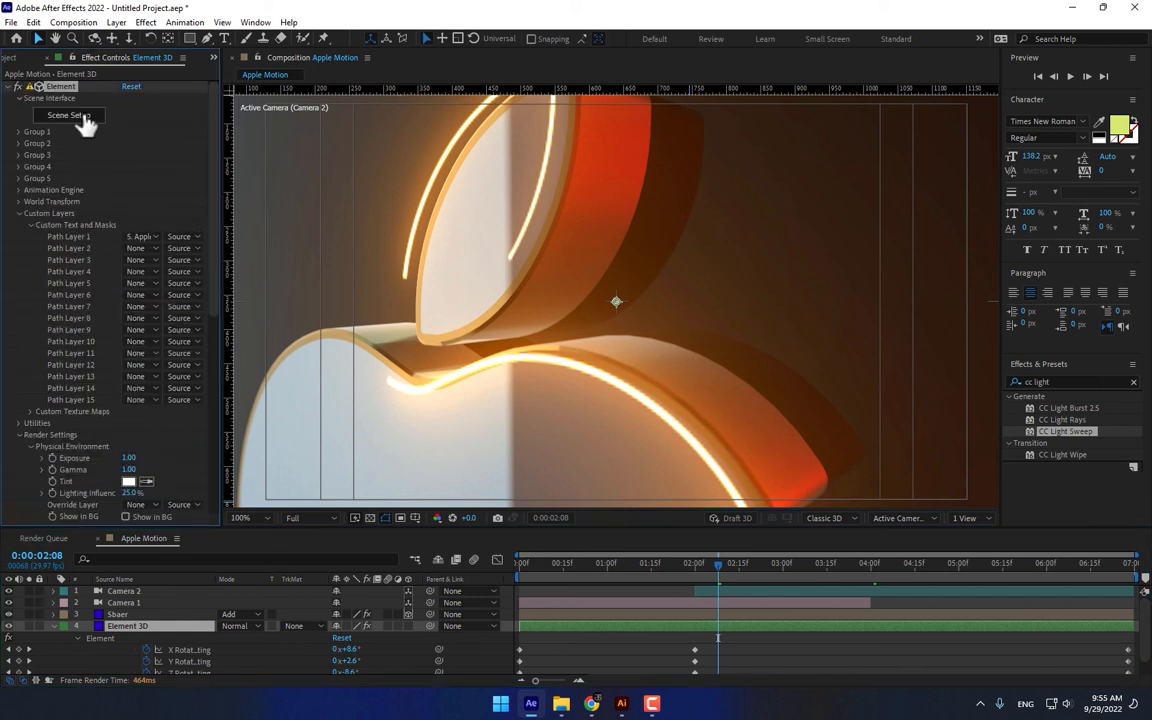
left_click(86, 118)
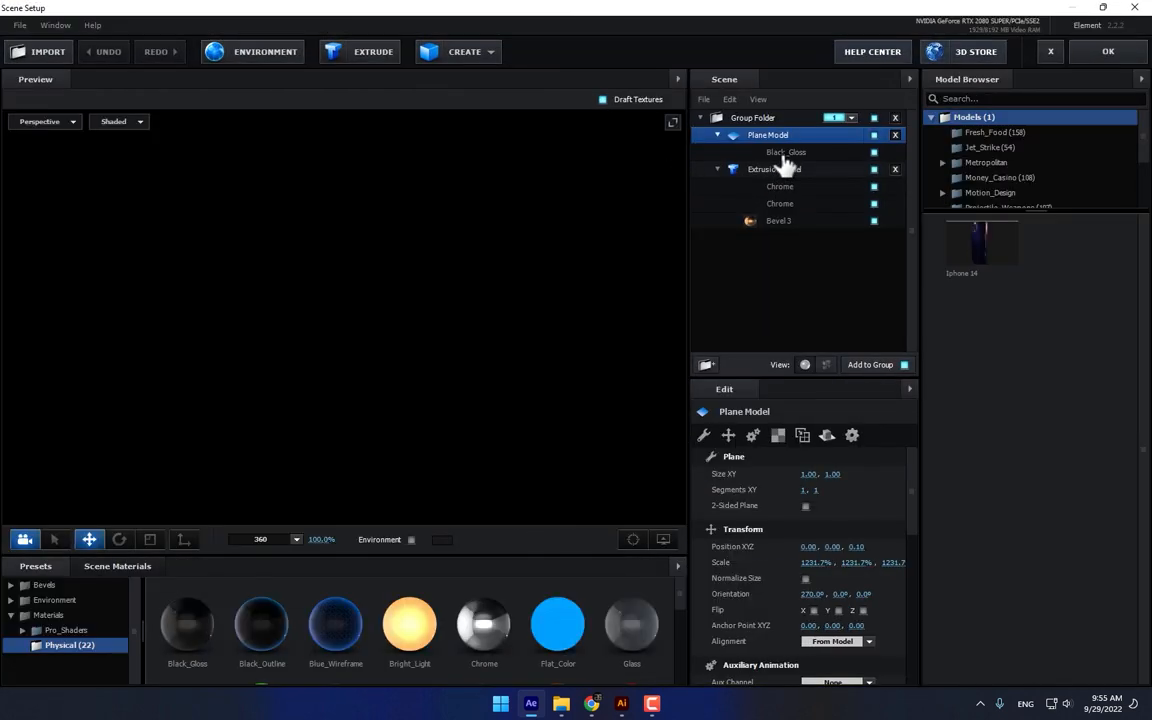
left_click(783, 156)
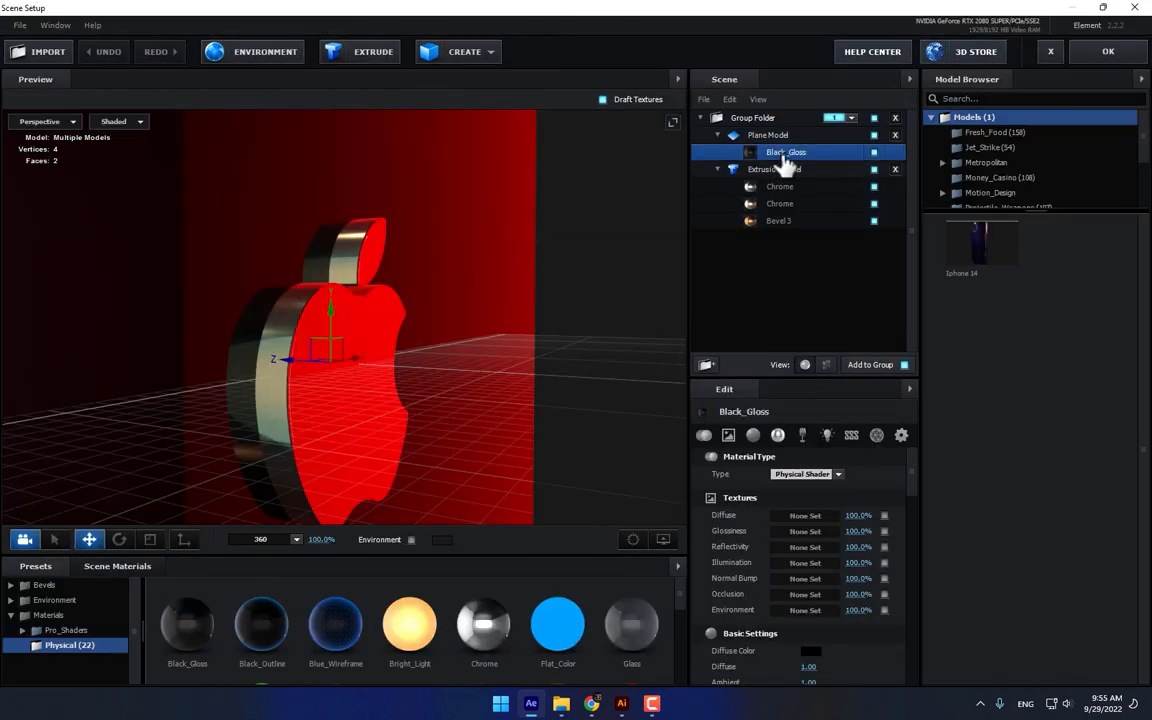
left_click(778, 437)
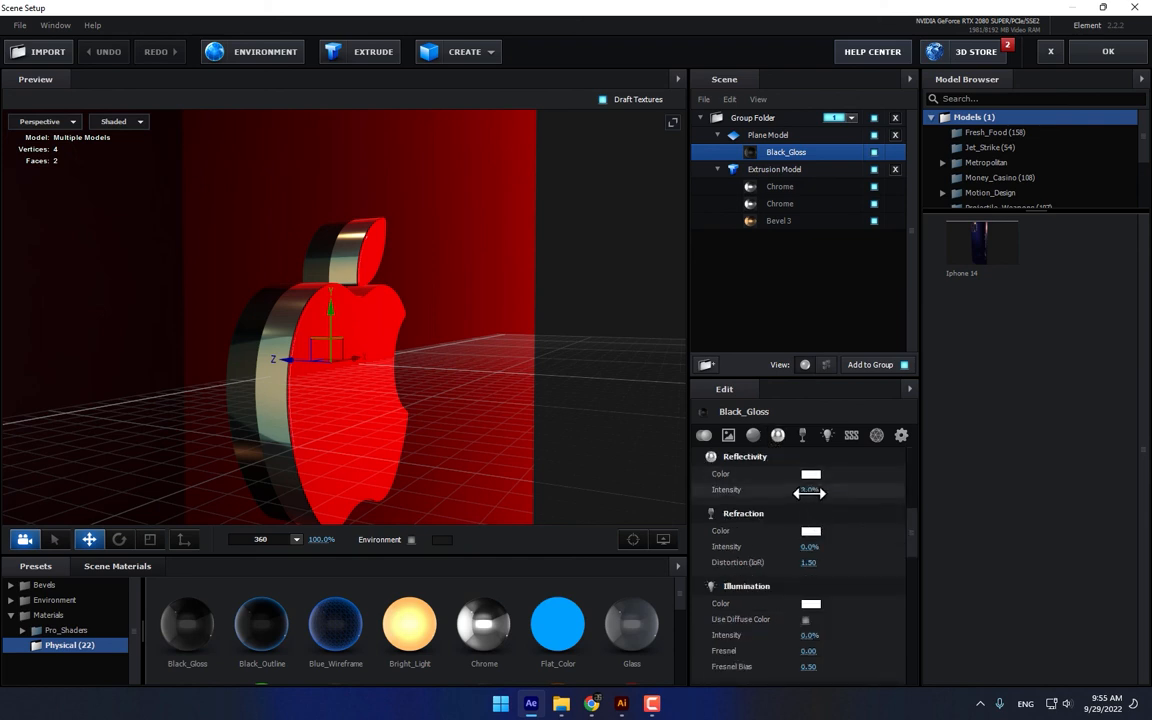
left_click_drag(809, 490, 838, 502)
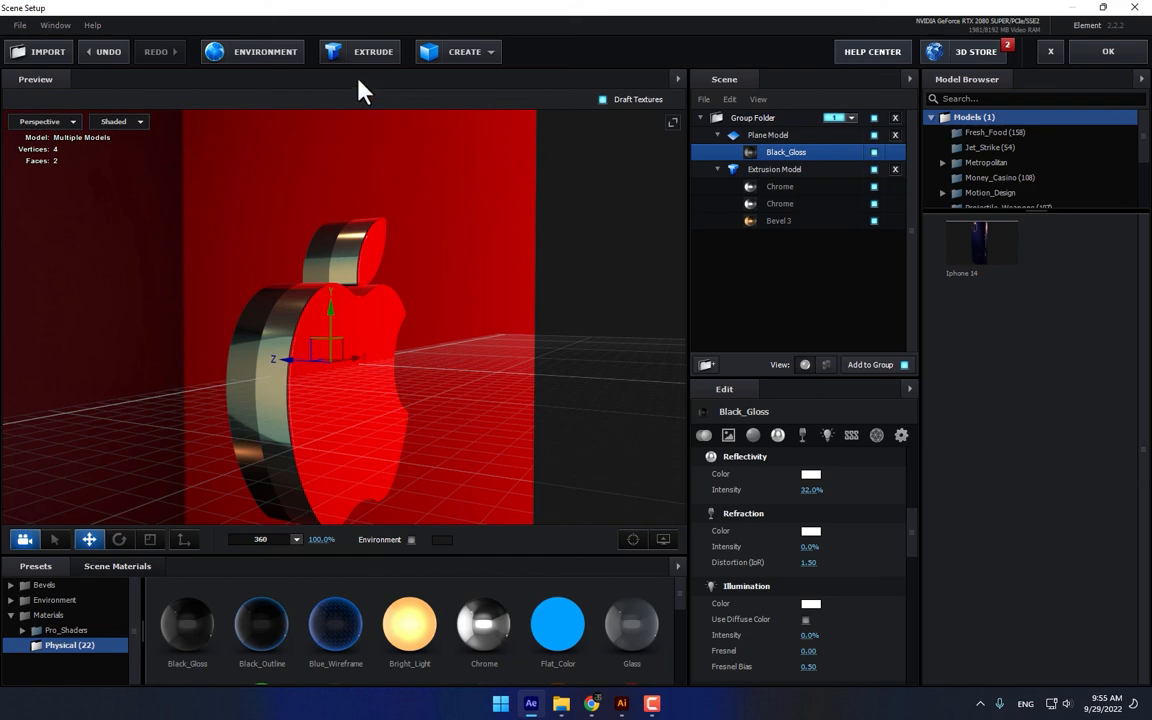
left_click(1097, 56)
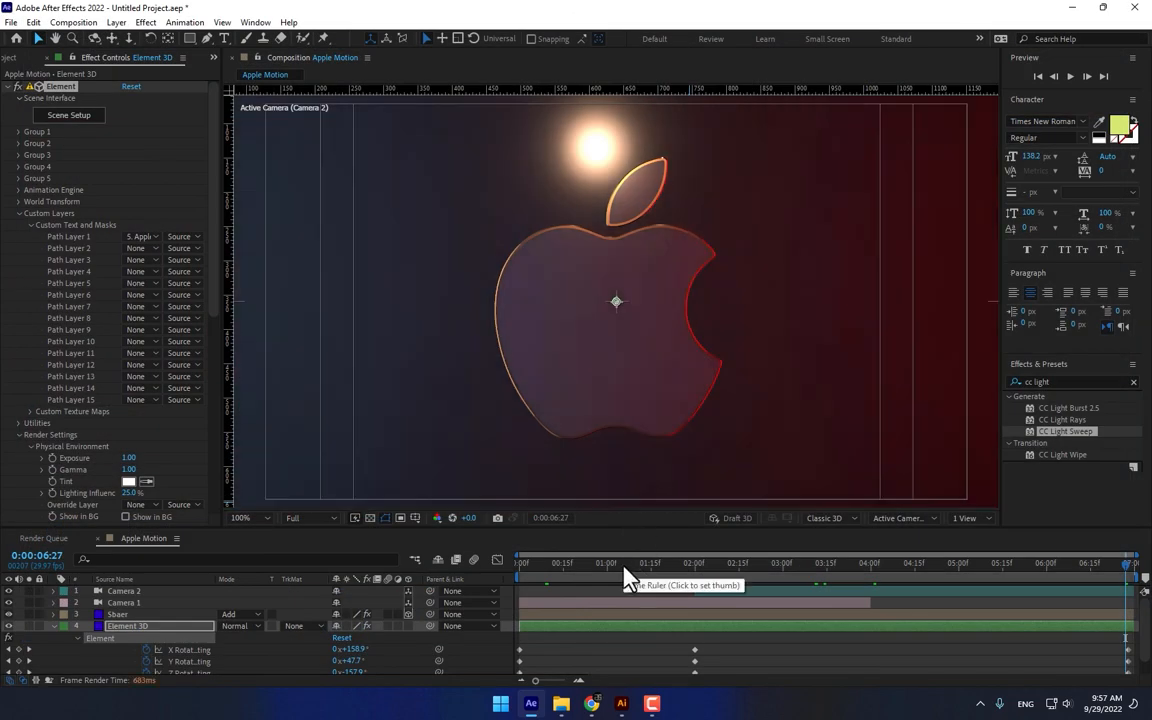
- Set the additional lighting's X Rotation to 151° on the last keyframe at 0:00:06:28
left_click_drag(537, 577, 1057, 587)
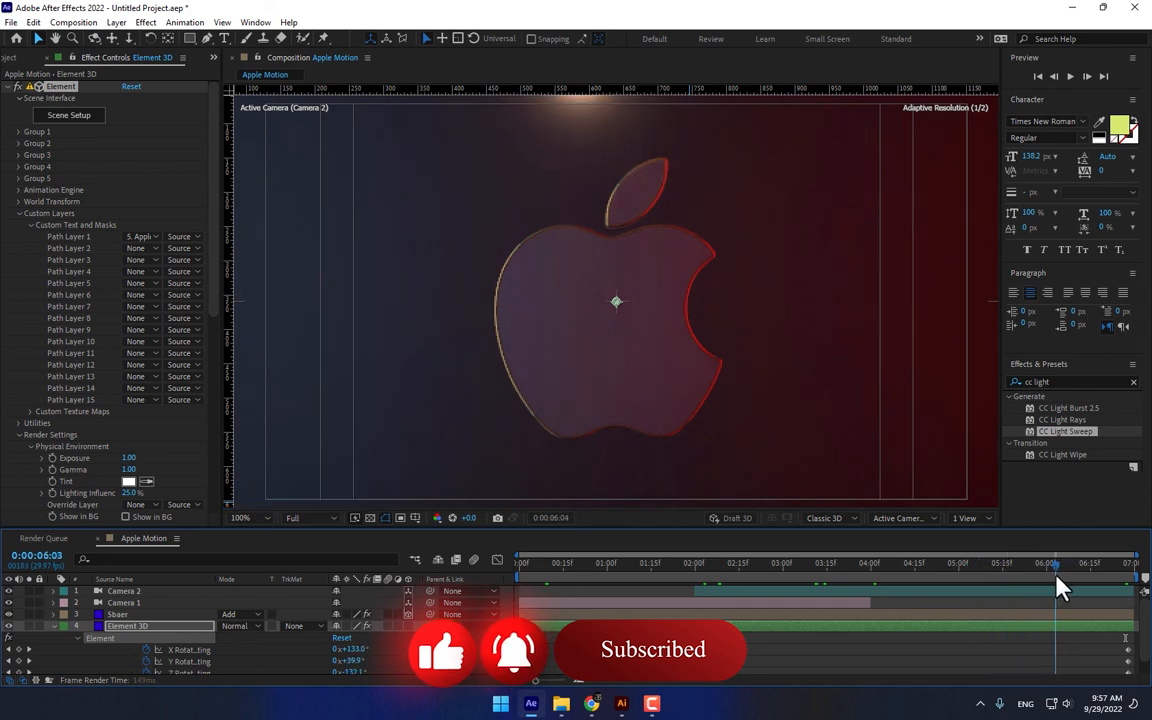
left_click_drag(1123, 645, 1132, 672)
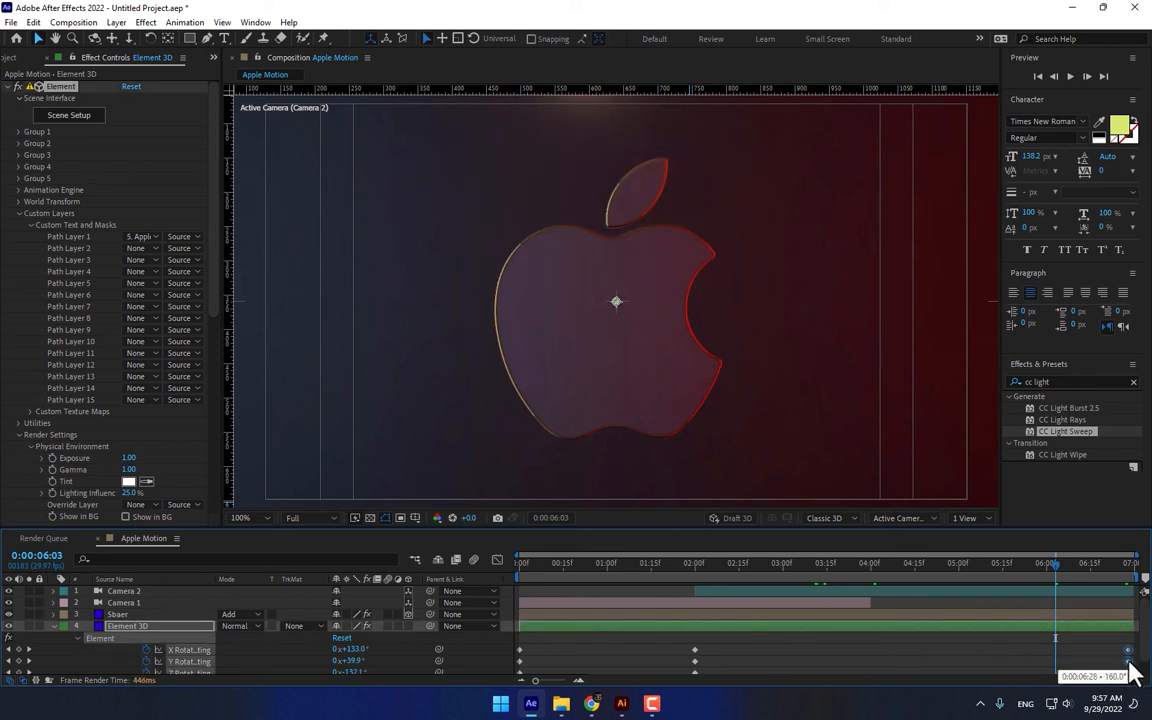
left_click(1133, 565)
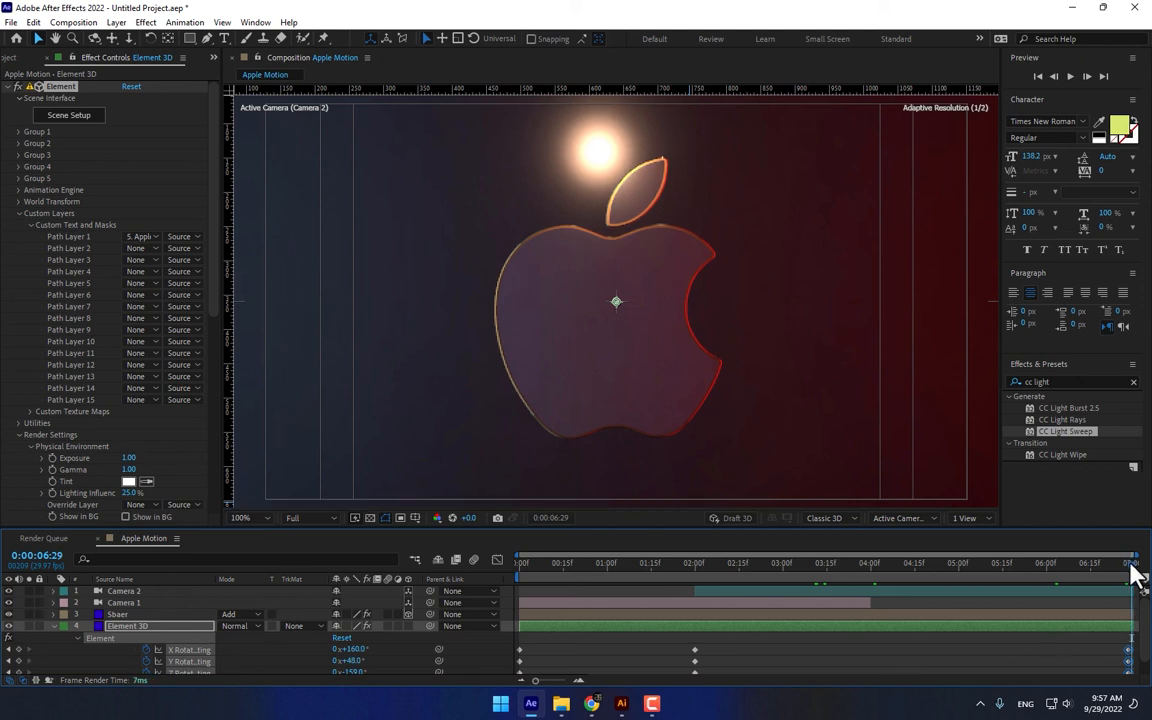
scroll(117, 380, "down", 6)
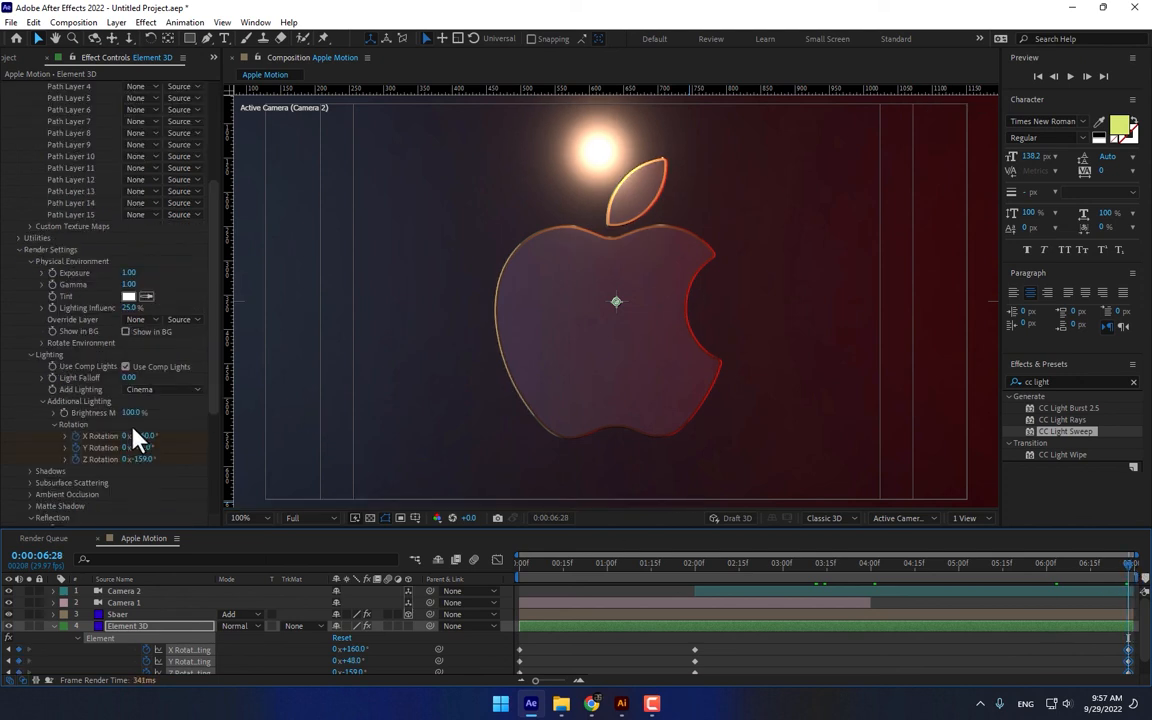
mouse_move(140, 250)
left_mouse_down()
mouse_move(178, 254)
mouse_move(153, 260)
left_mouse_up()
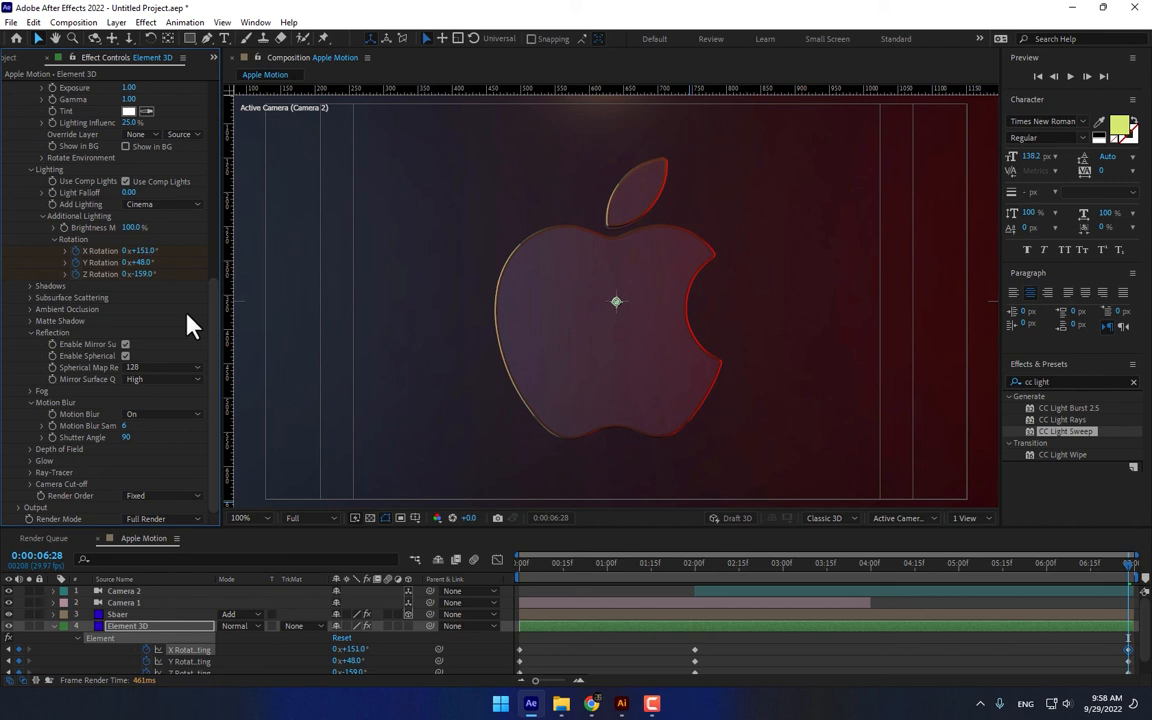
- Try the Stylized, 360 and Basic presets for Element 3D's additional lighting
scroll(193, 458, "up", 1)
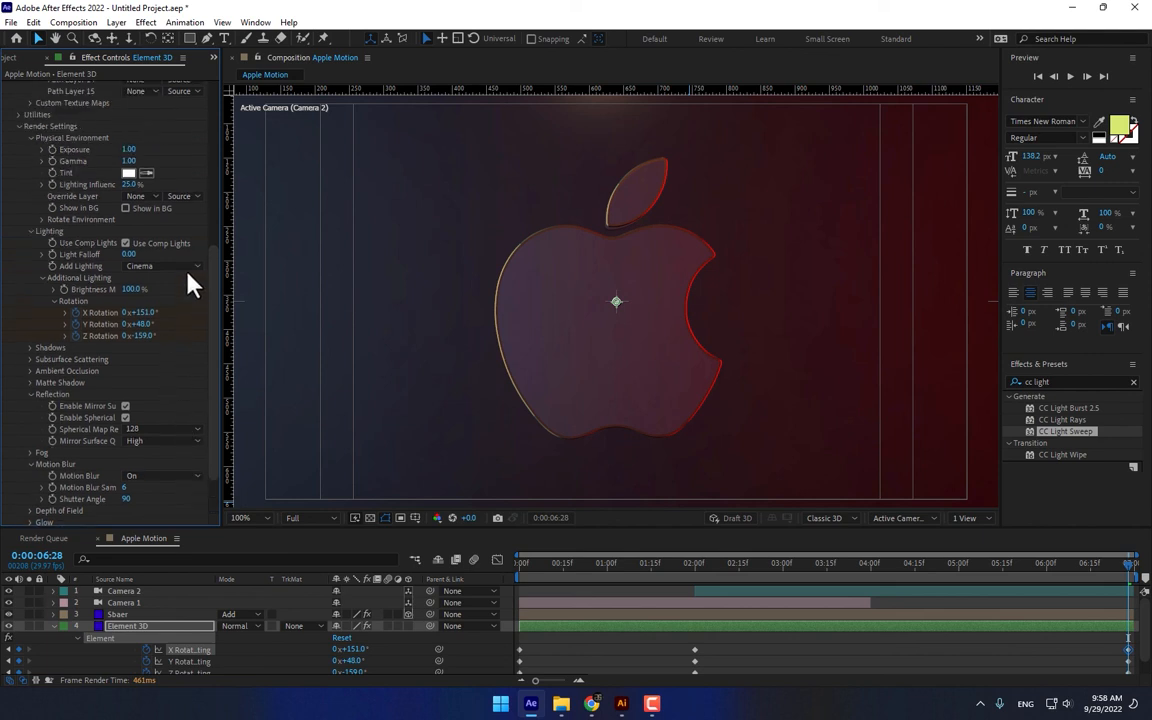
left_click(188, 270)
left_click(177, 450)
left_click(175, 268)
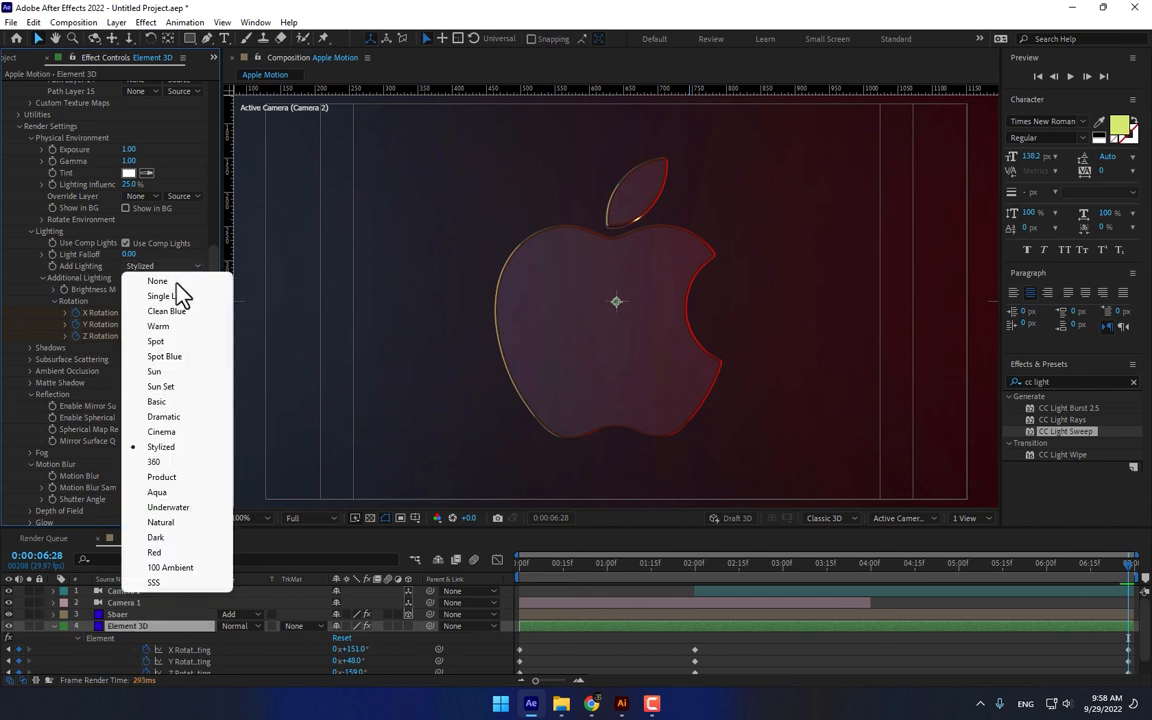
left_click(162, 468)
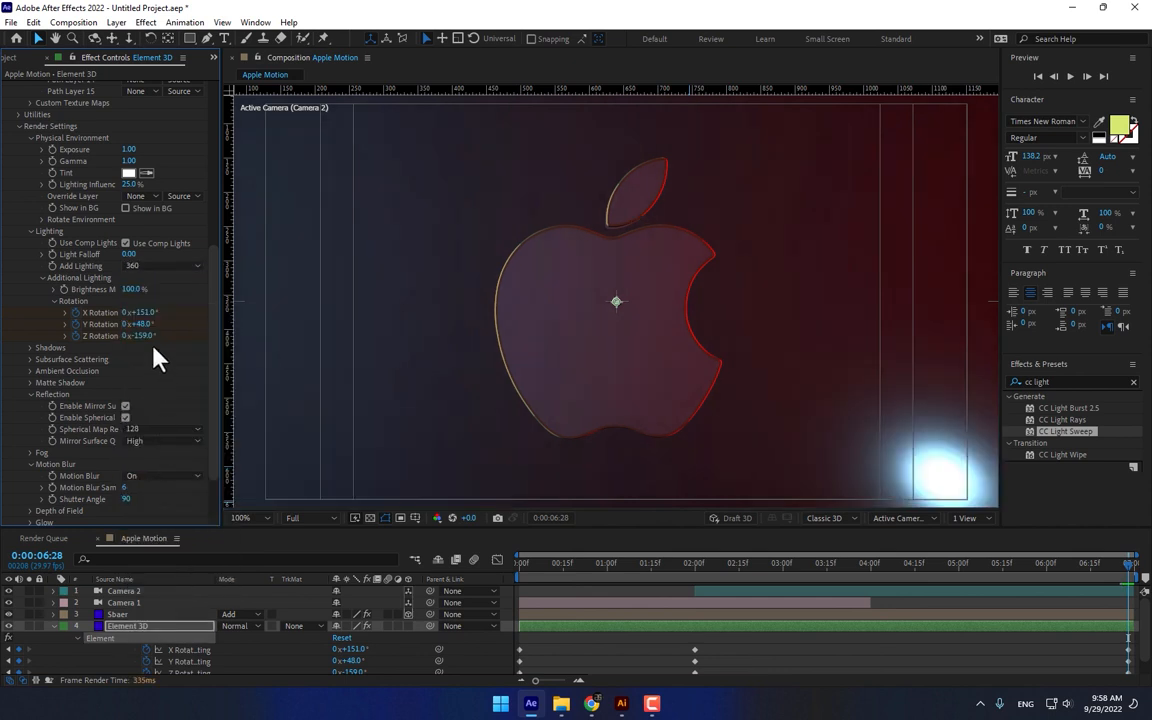
left_click(168, 268)
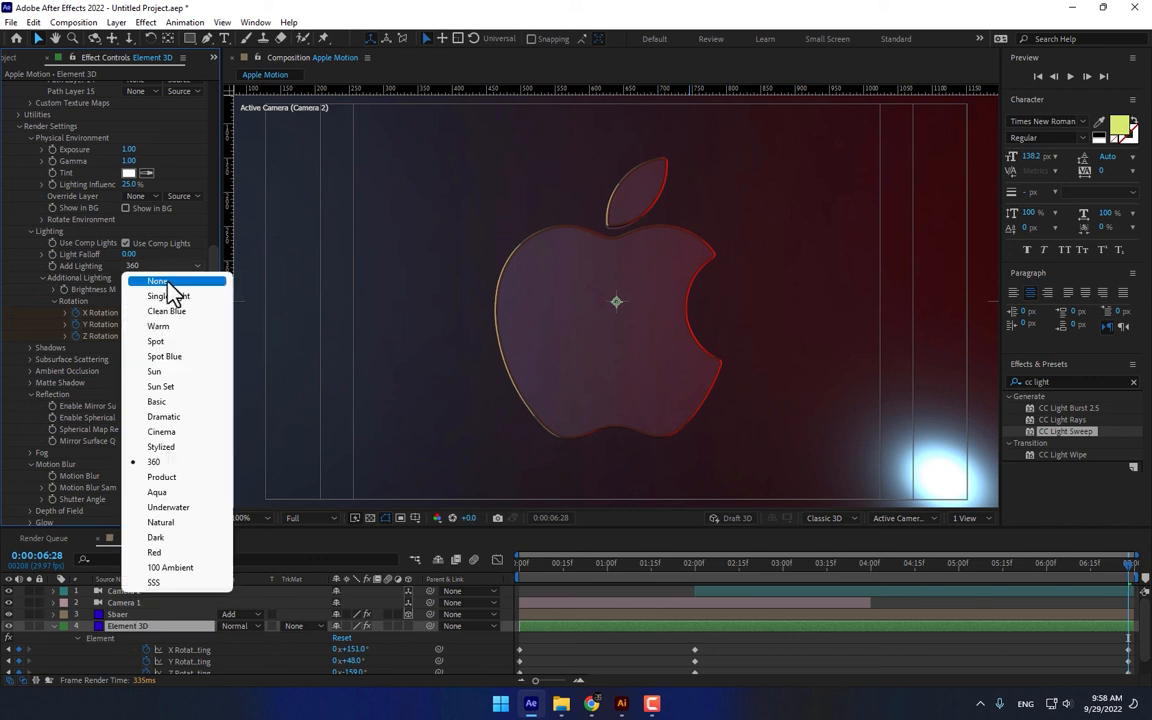
left_click(158, 401)
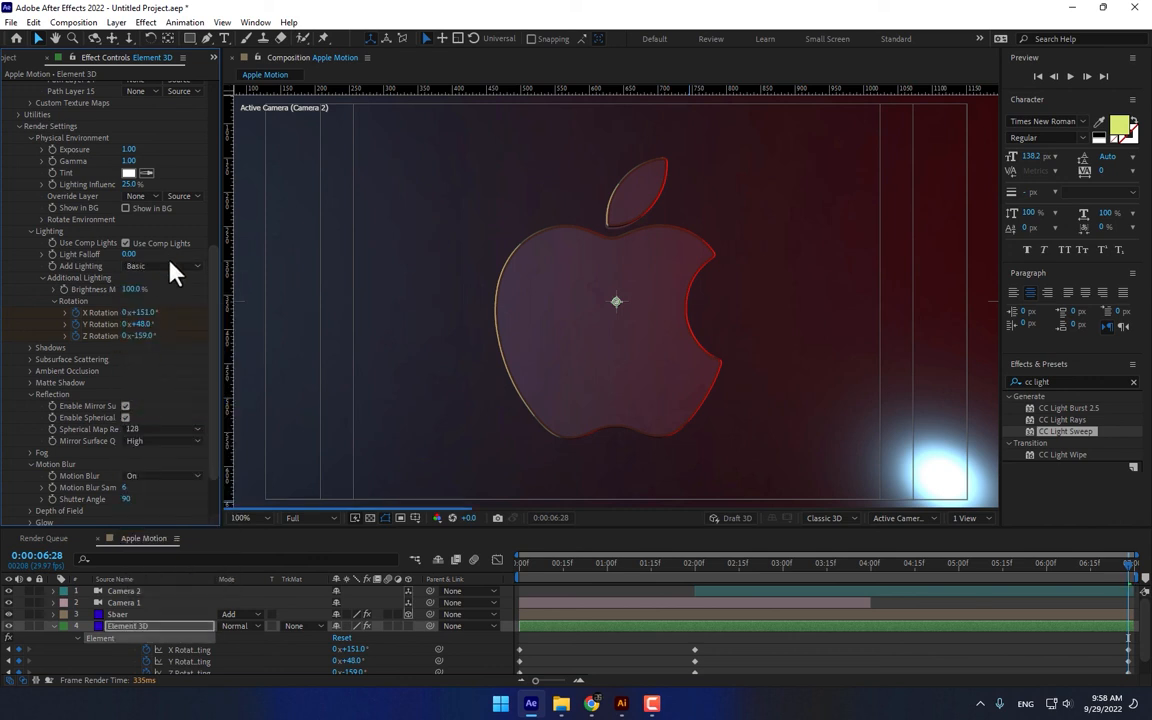
- Switch the added lighting preset to Natural, scrub through the animation to check it, and return to the first frame
left_click(170, 268)
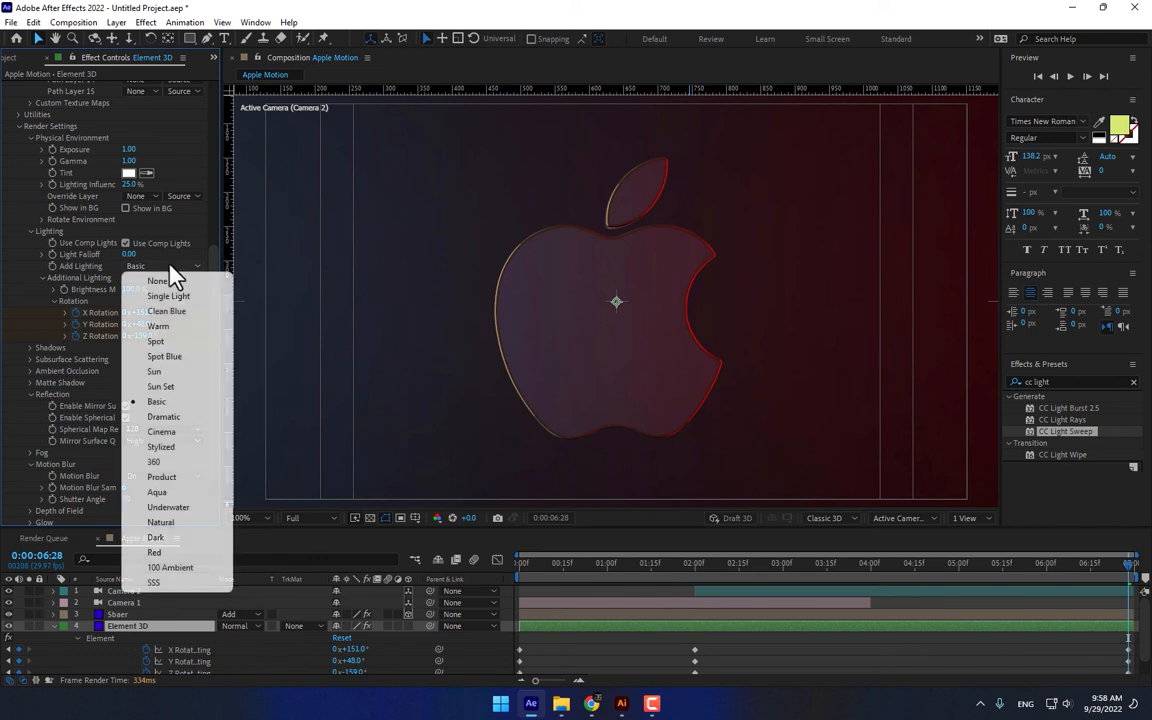
left_click(180, 523)
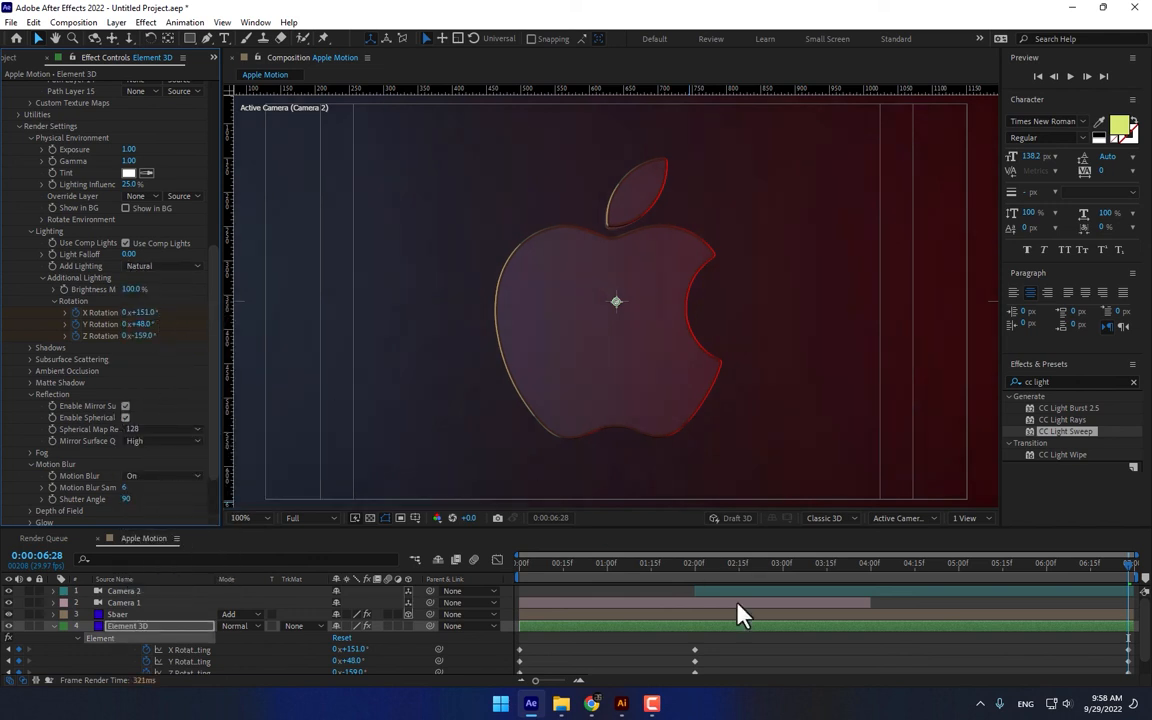
left_click_drag(617, 566, 1097, 500)
key("Home")
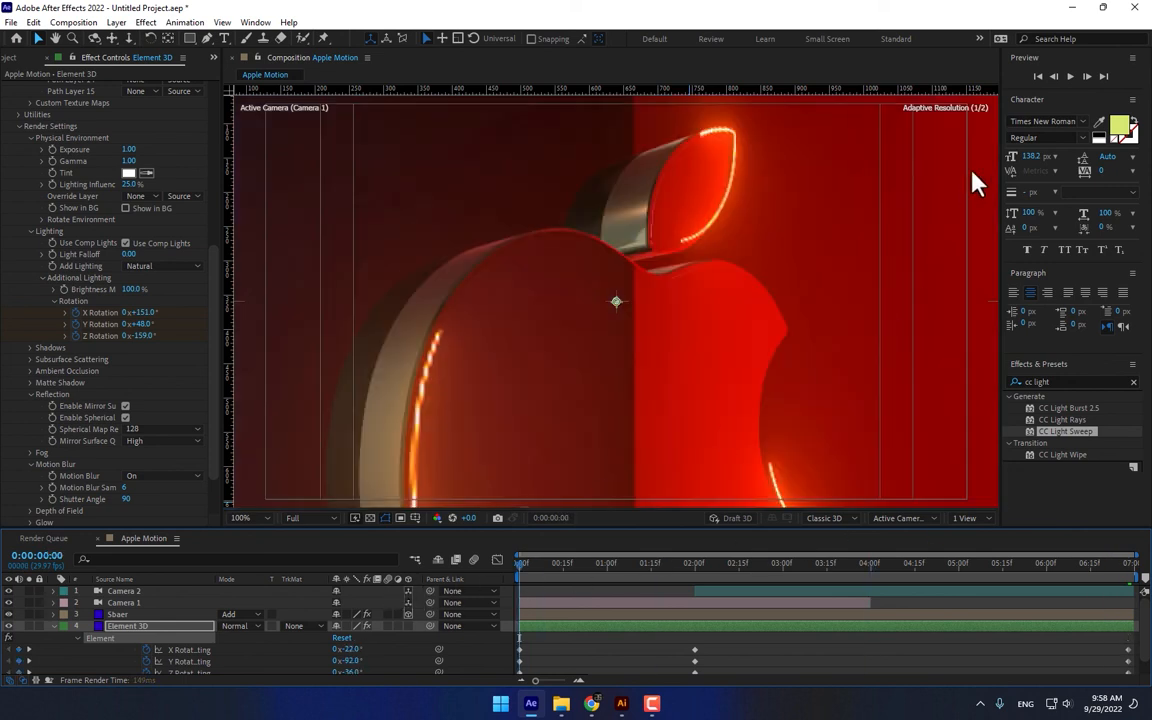